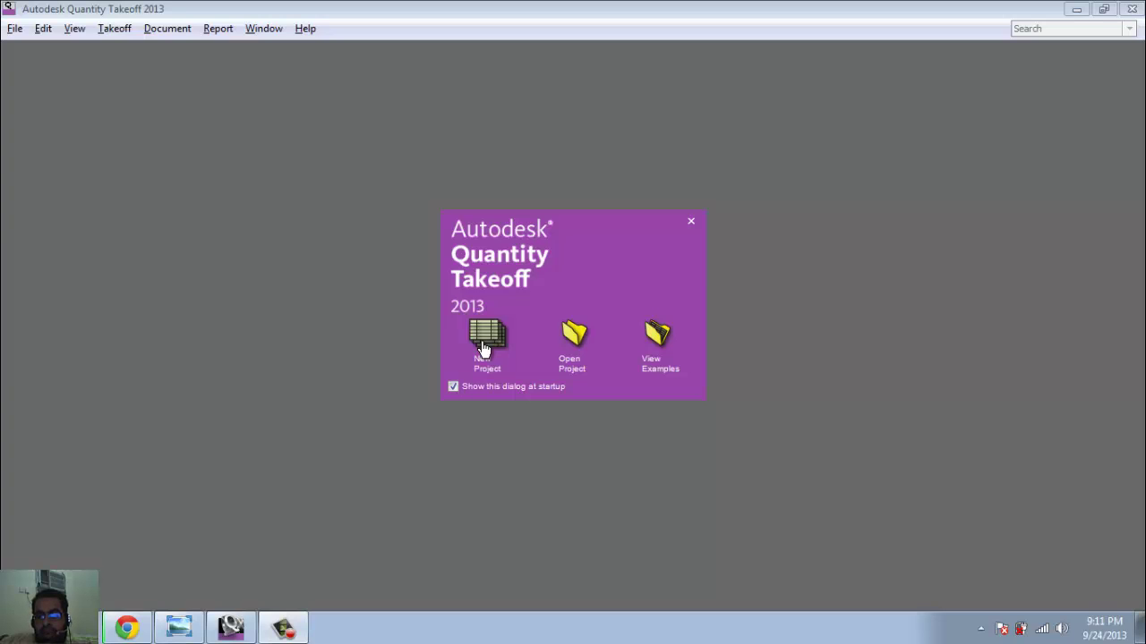
Start a new takeoff project named uni in the default Documents path and continue to its settings
click(483, 347)
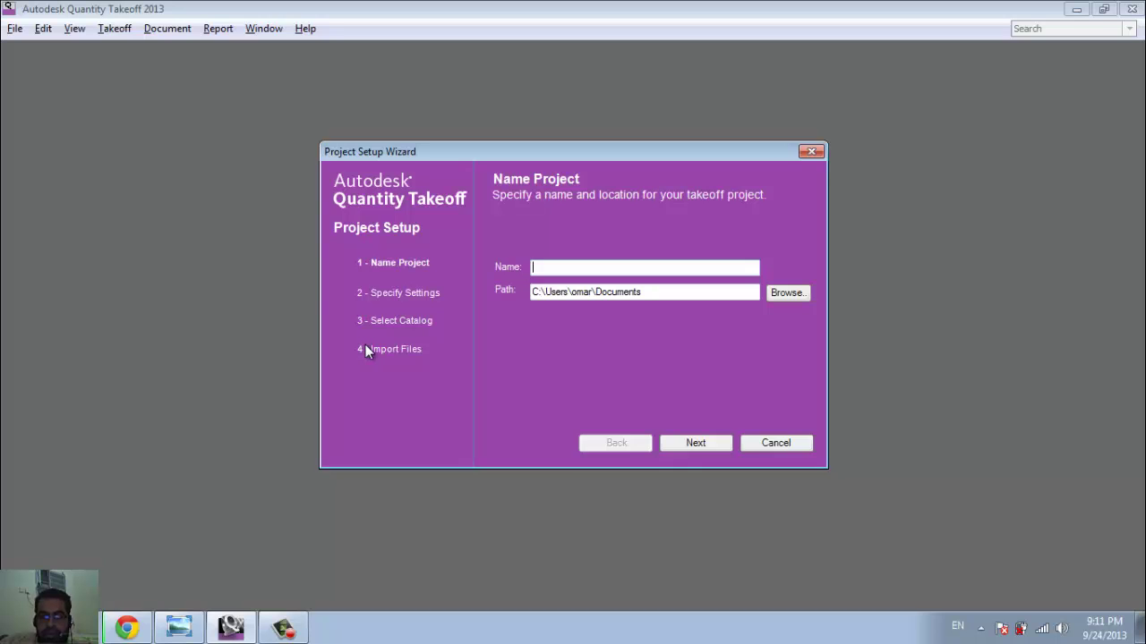
text(uni)
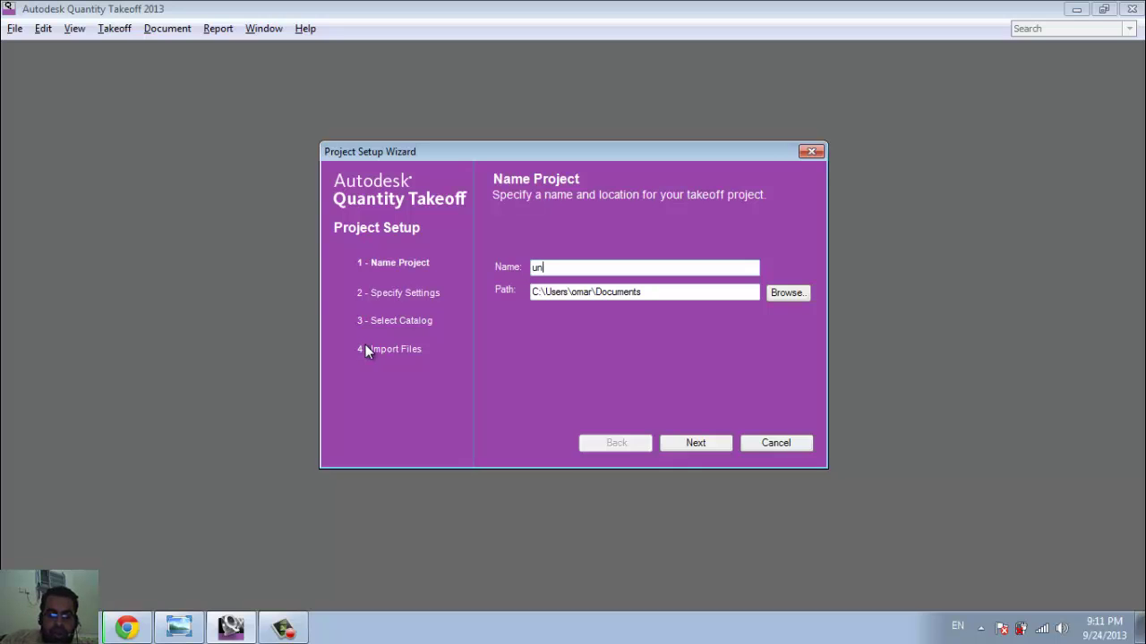
click(695, 445)
Set the project's unit system to Metric and its currency to $, USD, and continue to the catalog choice
click(637, 372)
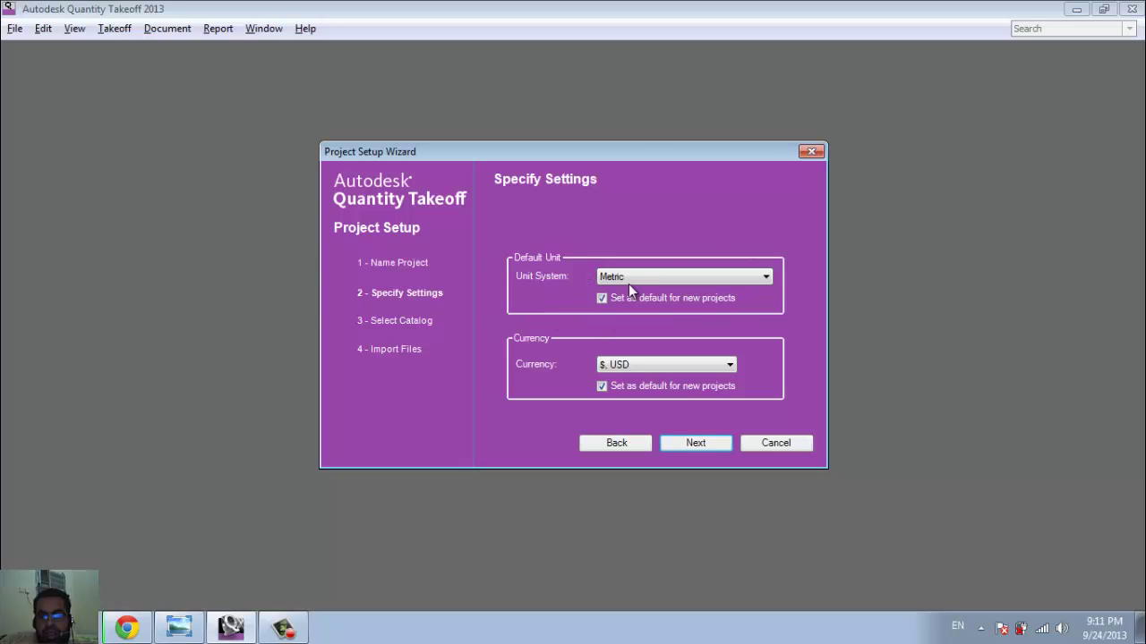
click(664, 278)
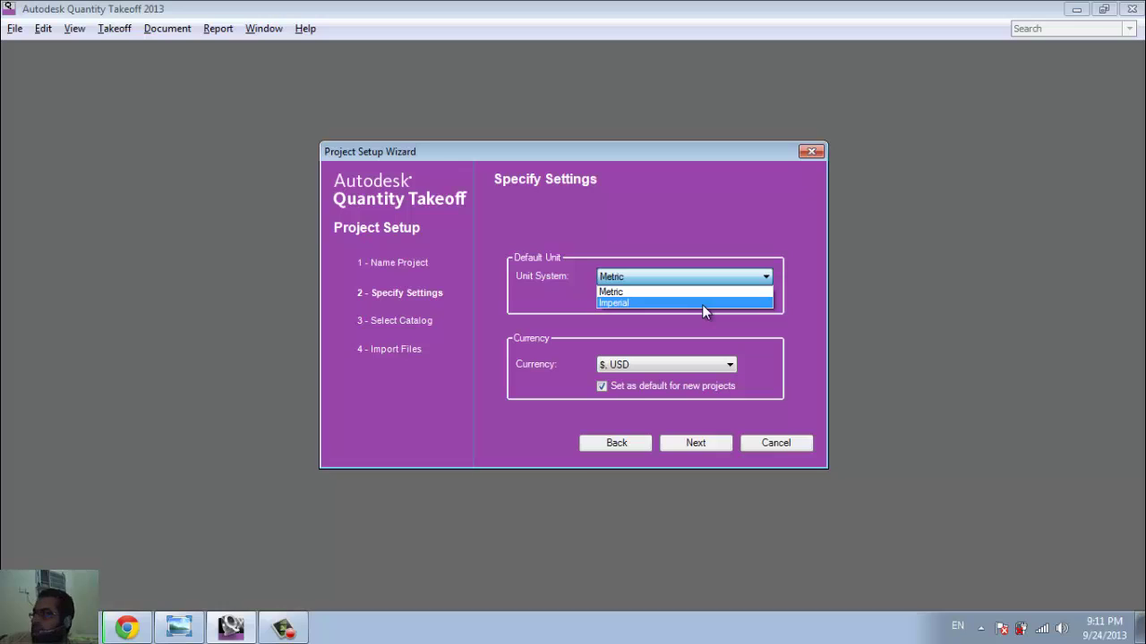
click(694, 295)
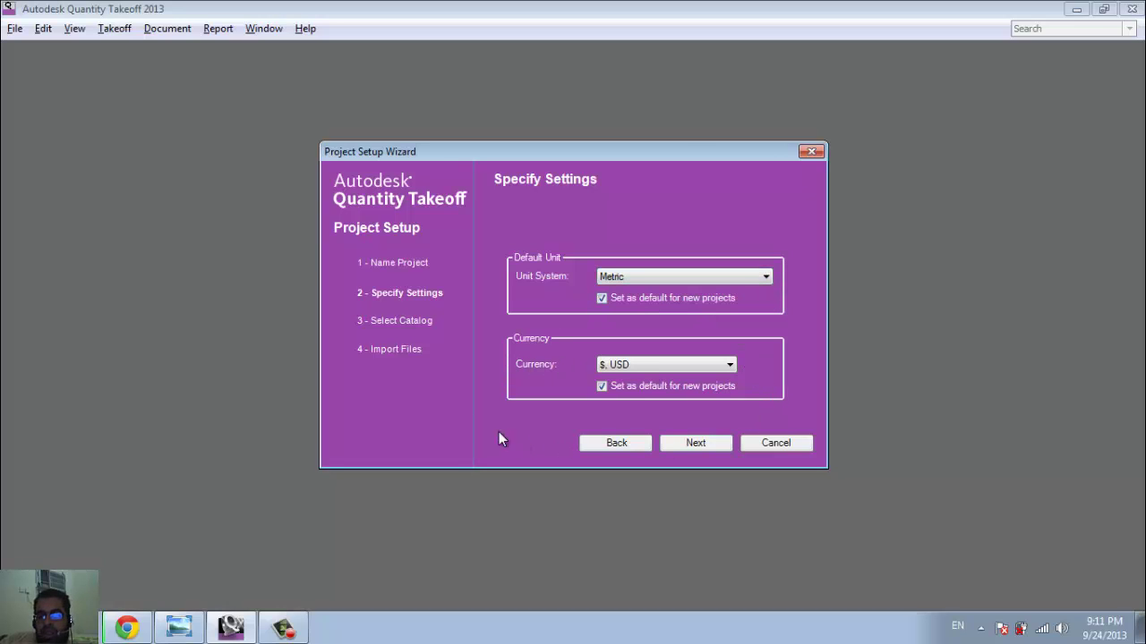
click(647, 366)
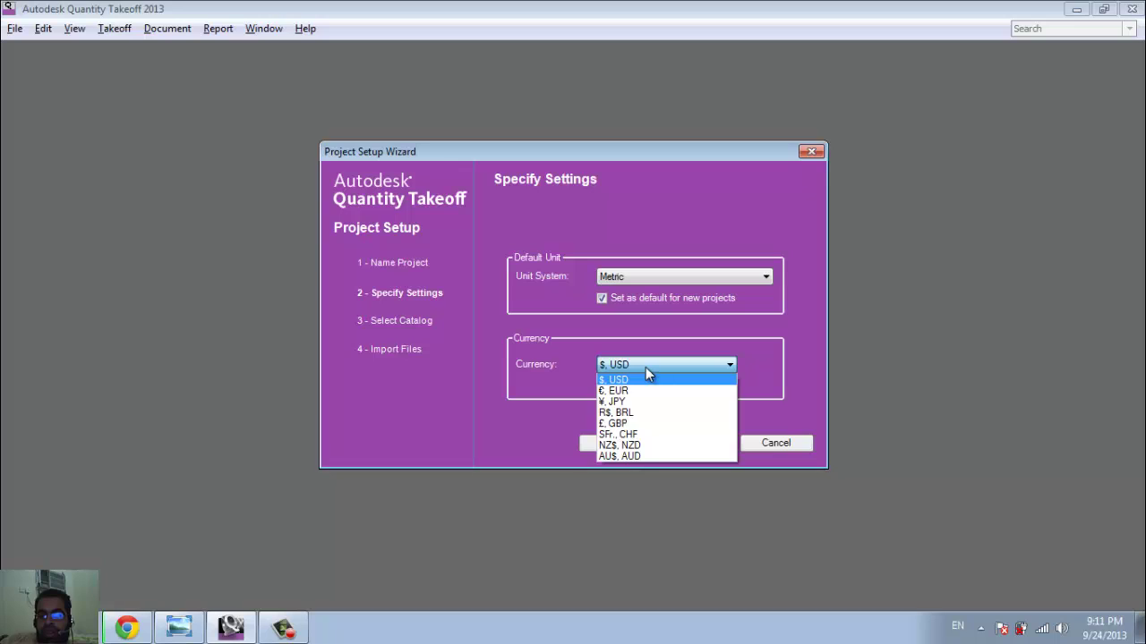
click(631, 380)
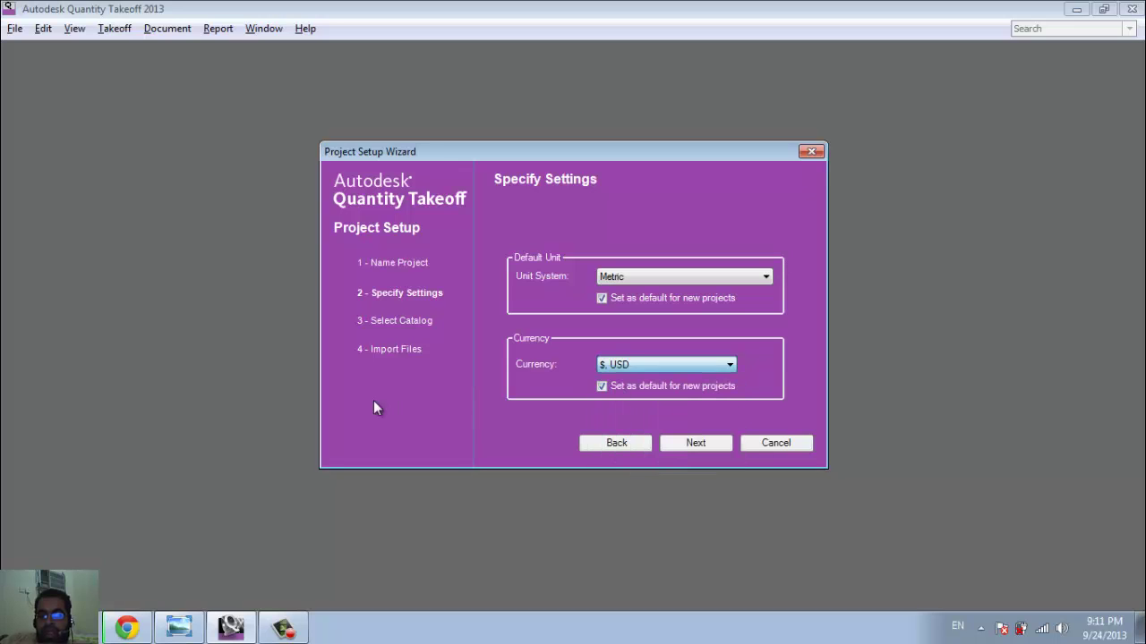
click(695, 444)
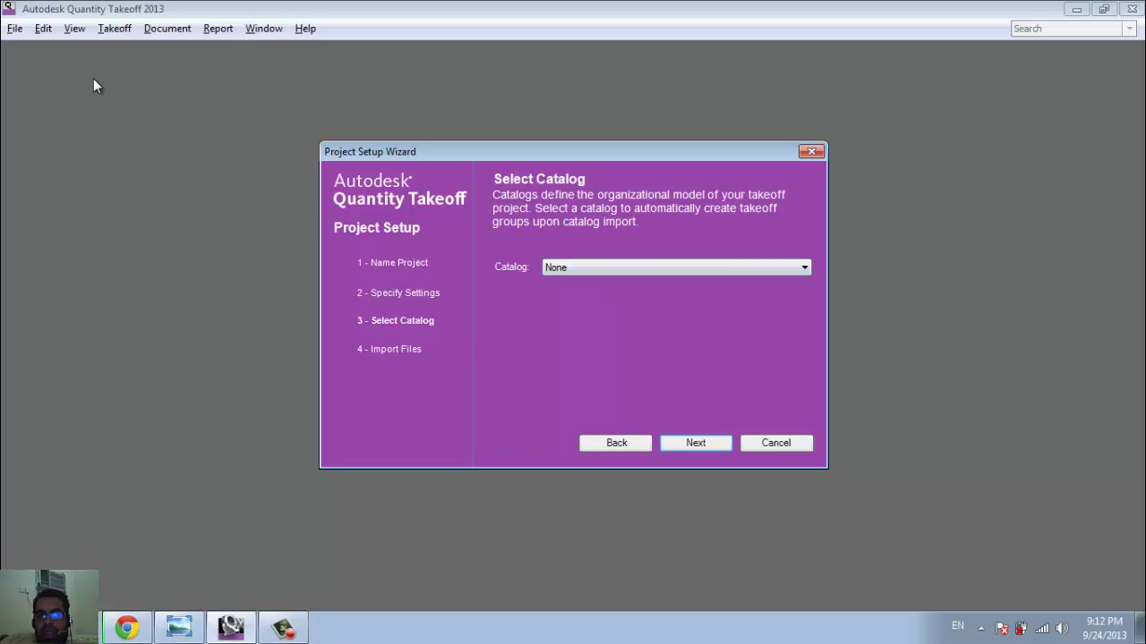
Choose the Uniformat.att catalog for the project and continue to the file import
click(588, 275)
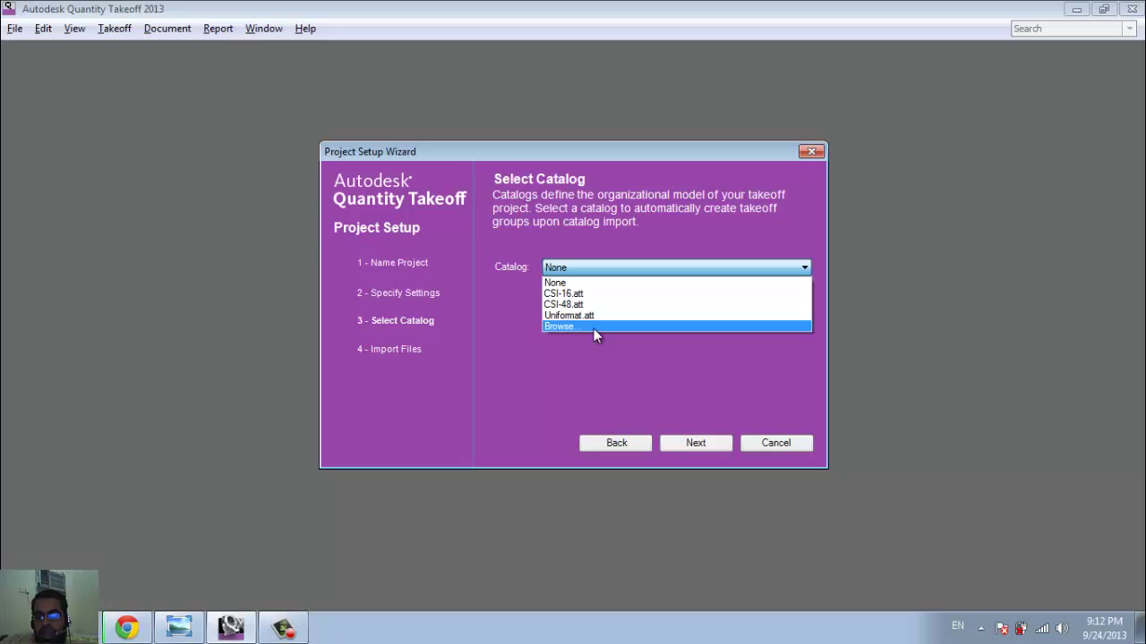
click(697, 447)
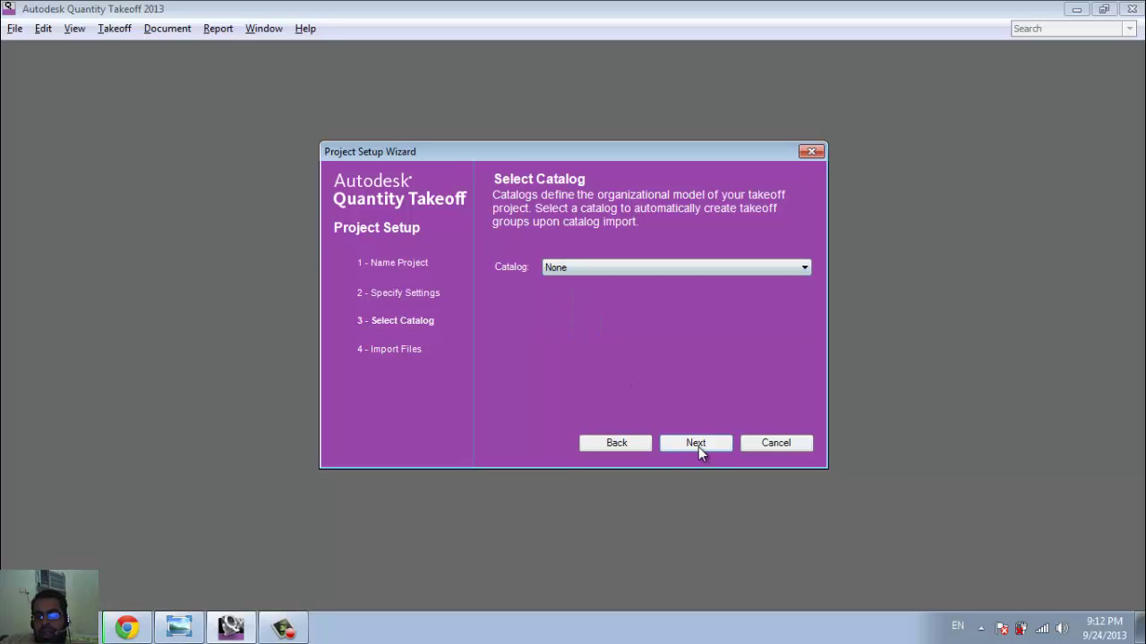
click(588, 268)
click(592, 318)
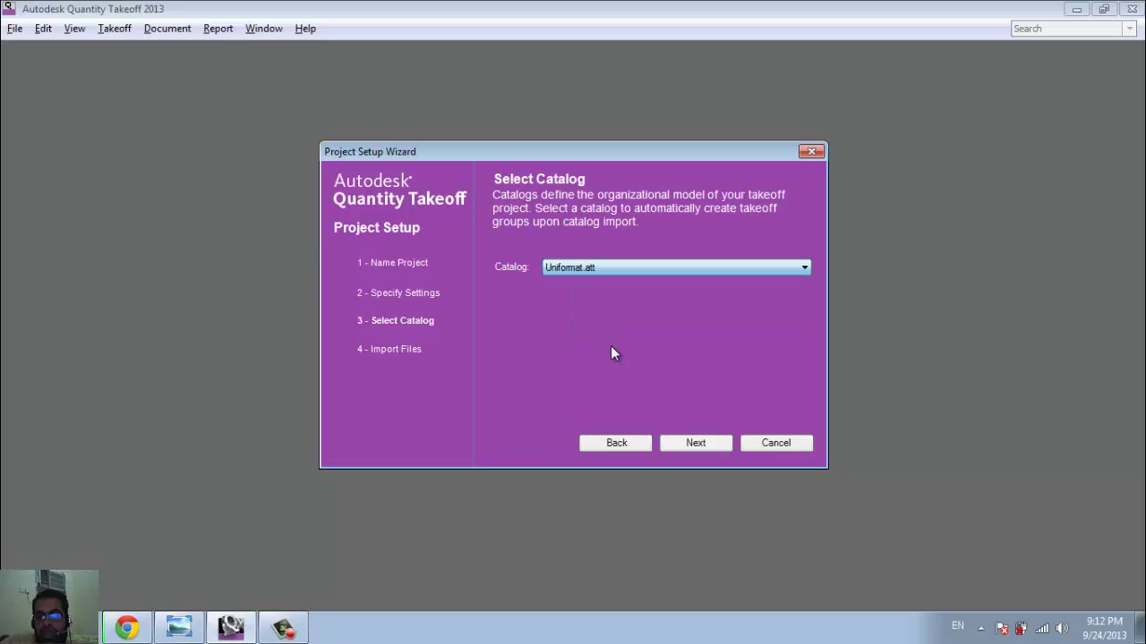
click(682, 442)
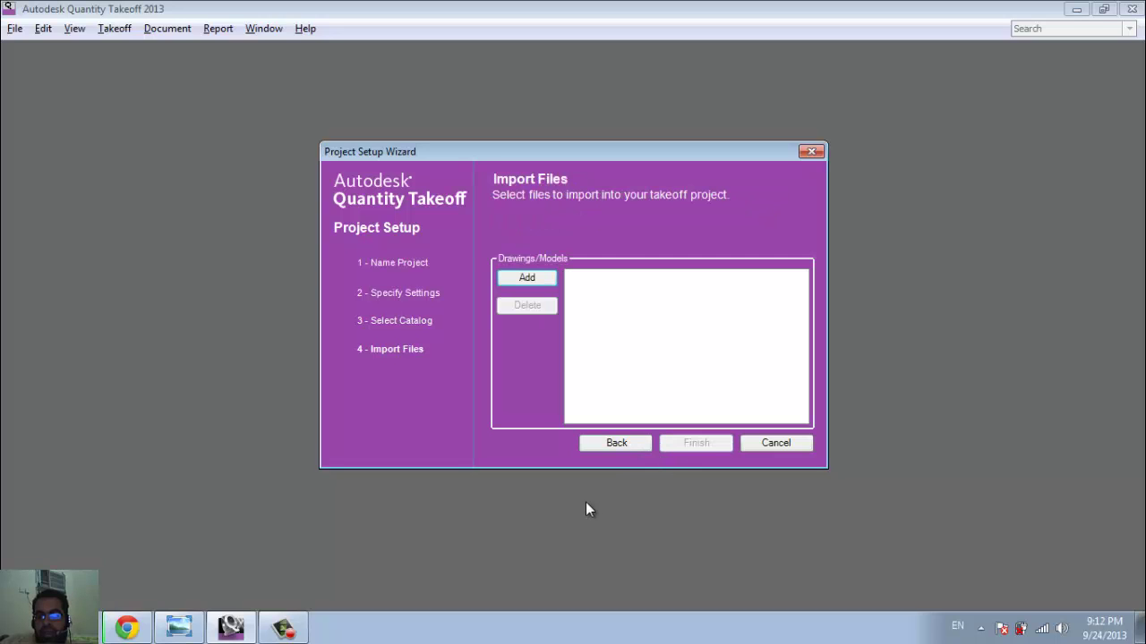
Browse for drawings to add in the Desktop's qto folder and filter the files to AutoCAD Drawing Files (*.dwg)
click(533, 277)
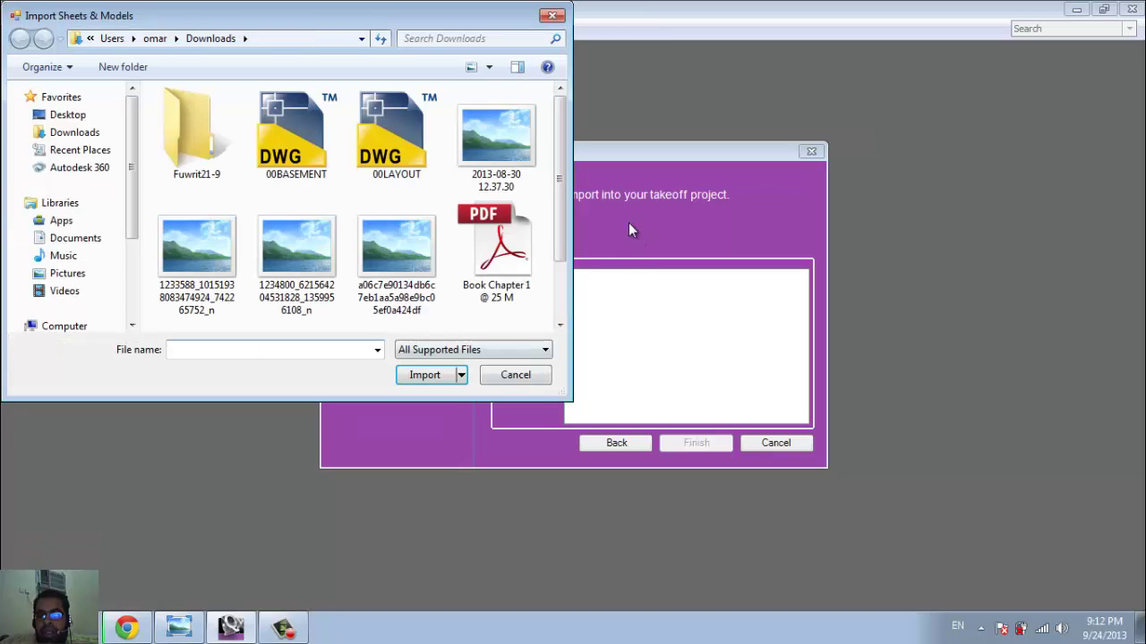
click(70, 115)
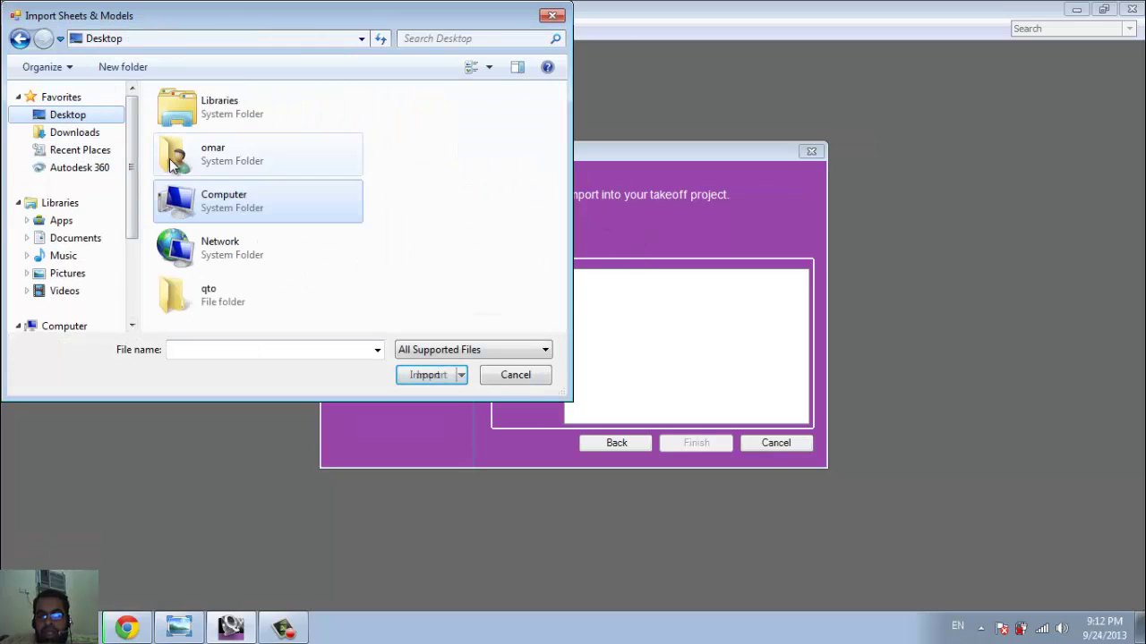
double_click(255, 295)
click(462, 351)
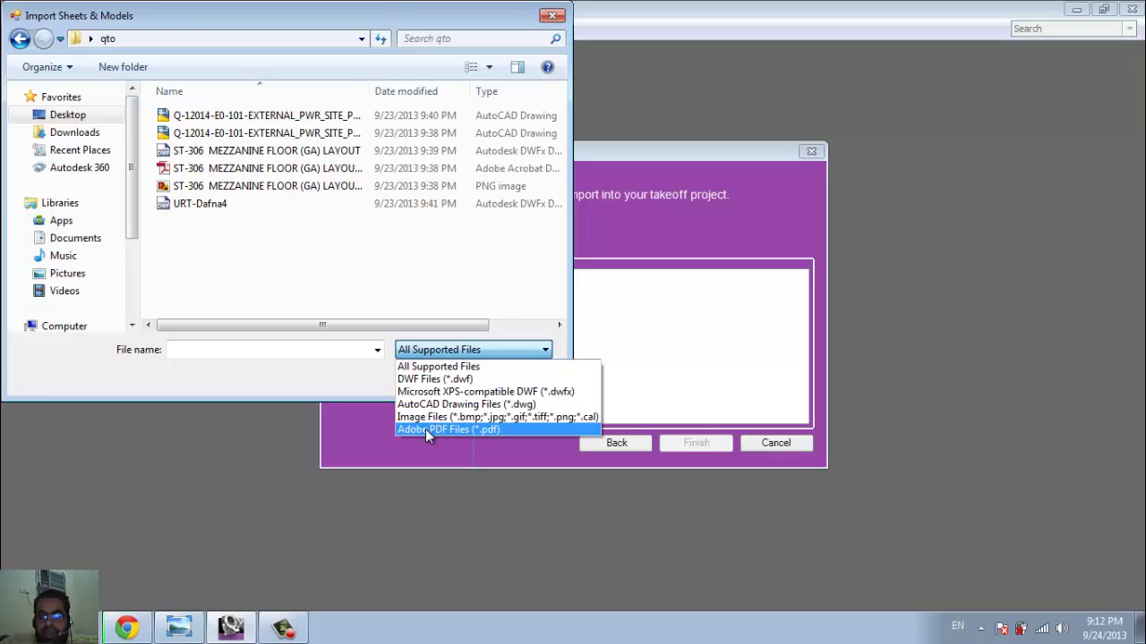
click(473, 392)
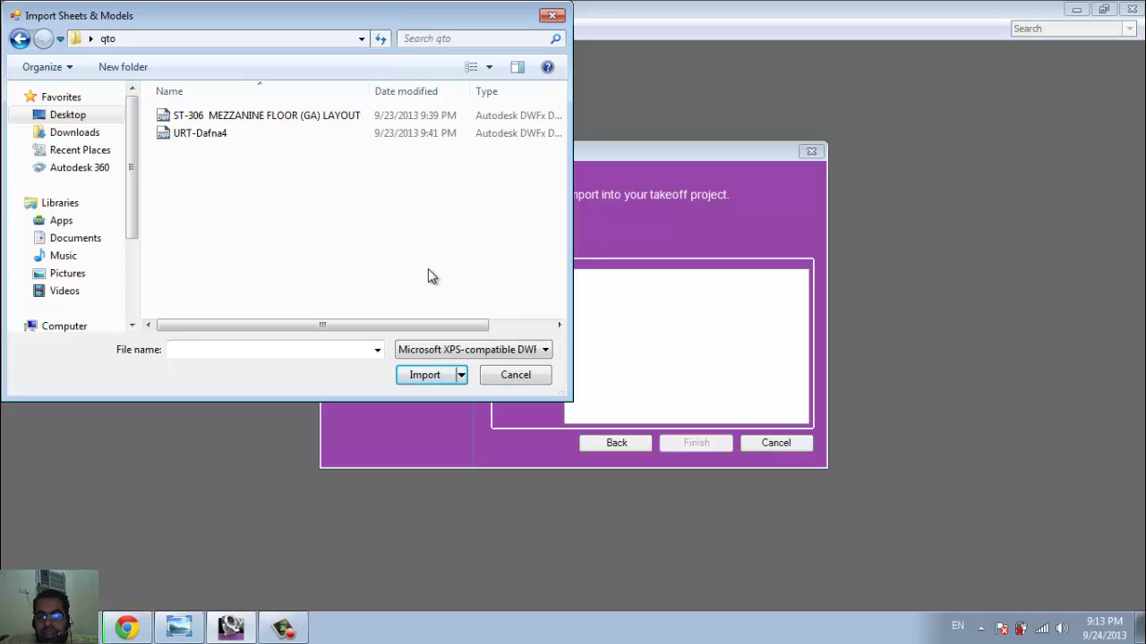
click(480, 349)
click(483, 403)
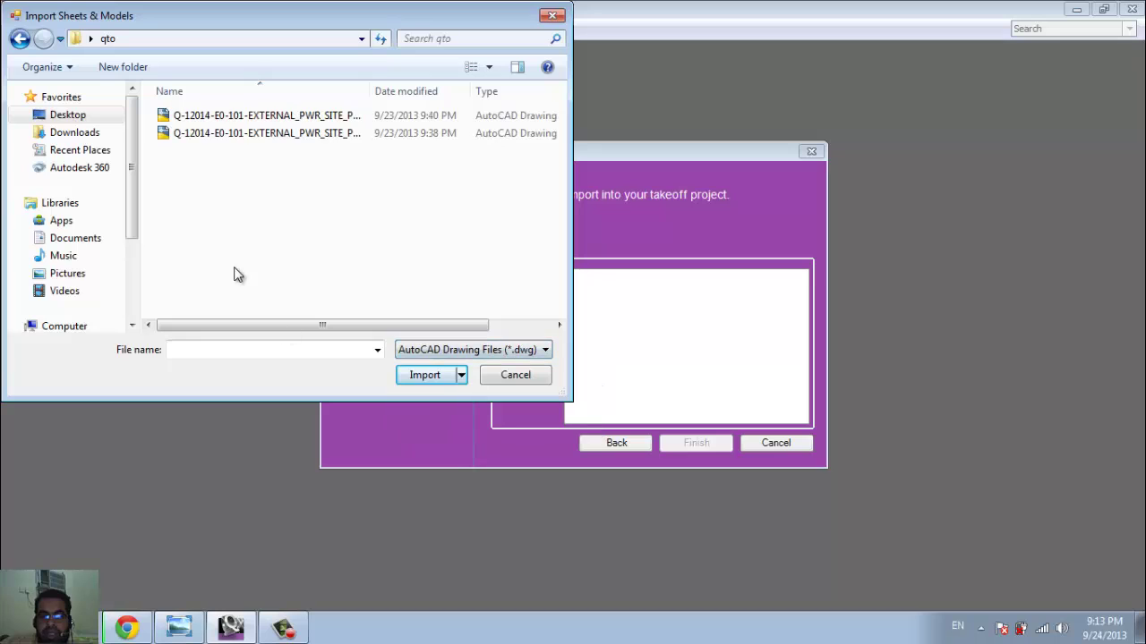
Add the Q-12014-E0-101-EXTERNAL_PWR_SITE_PLAN_LAYOUT drawing modified at 9:38 PM and finish the project setup
click(251, 135)
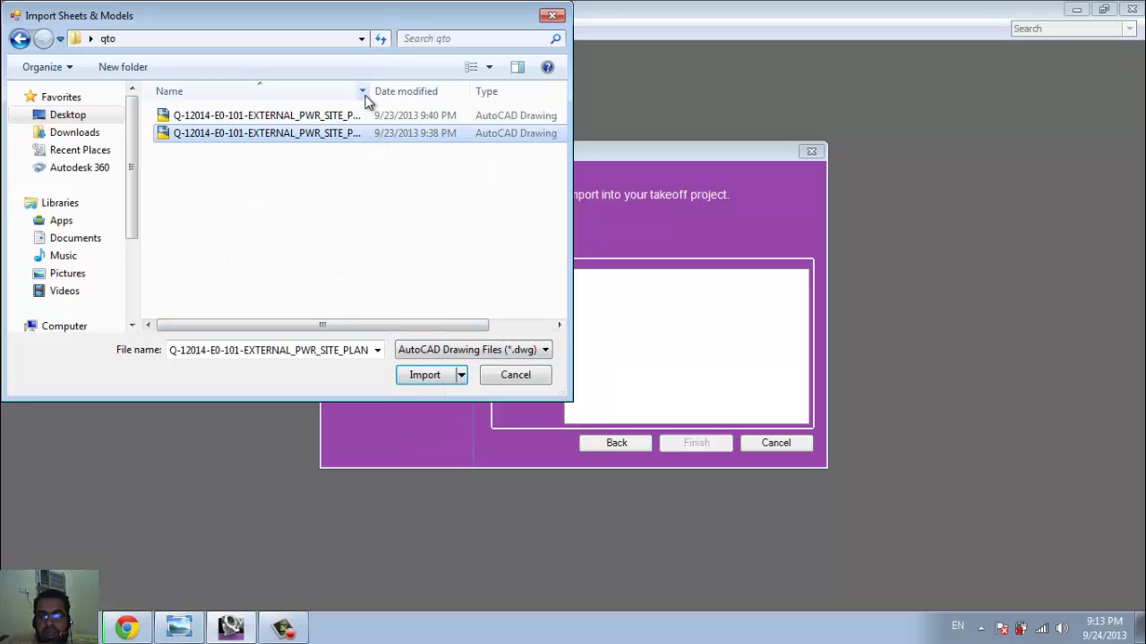
click(519, 326)
drag(385, 325, 327, 342)
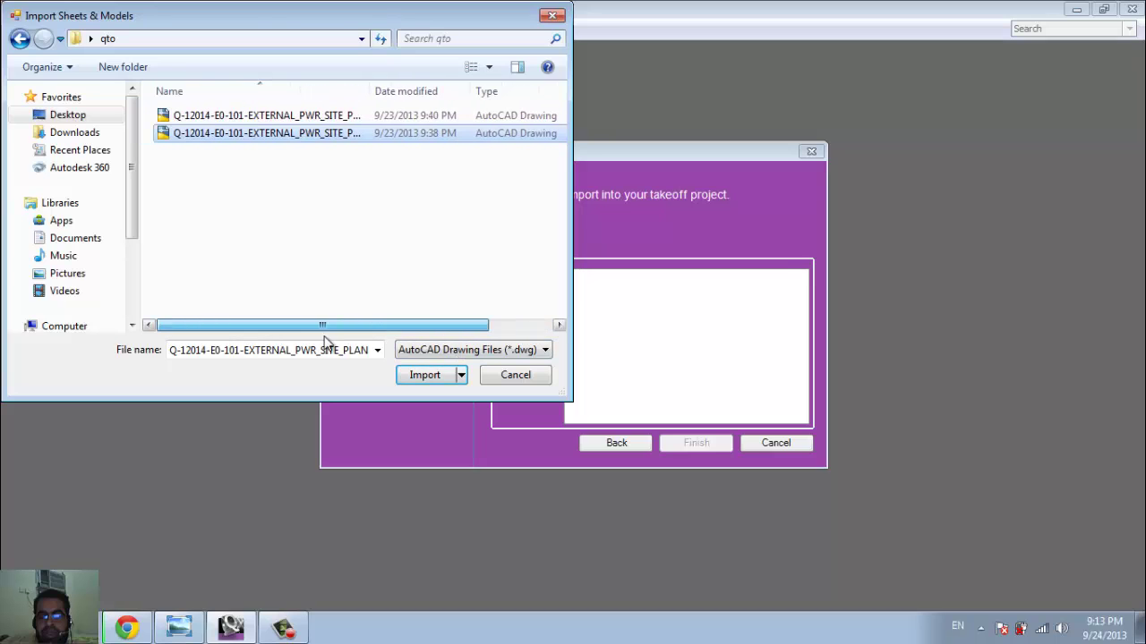
click(425, 375)
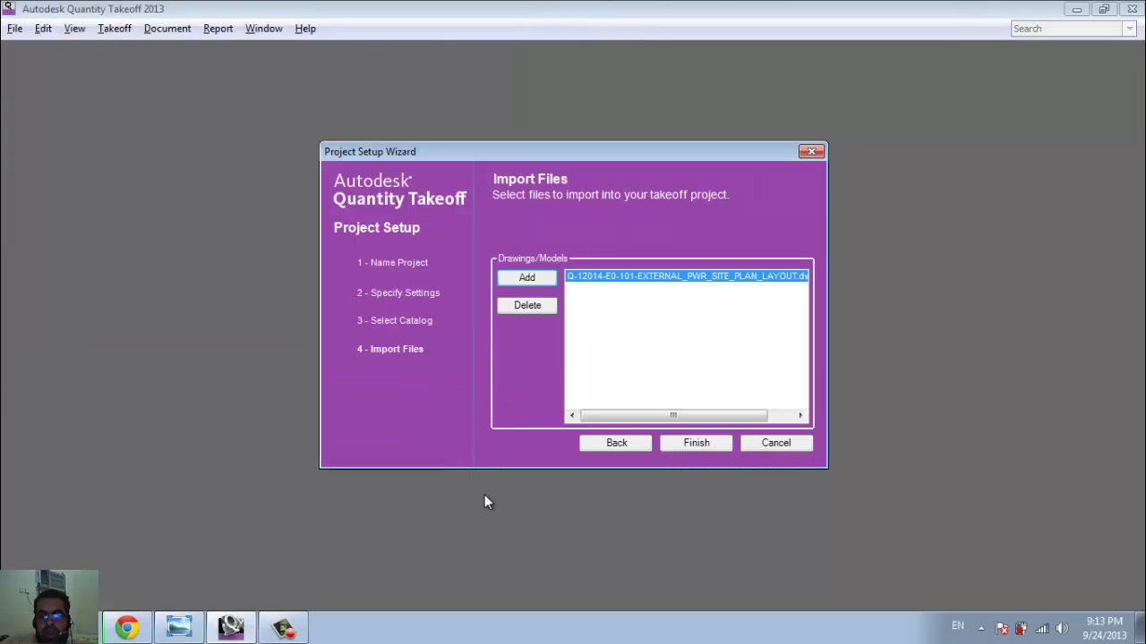
click(714, 445)
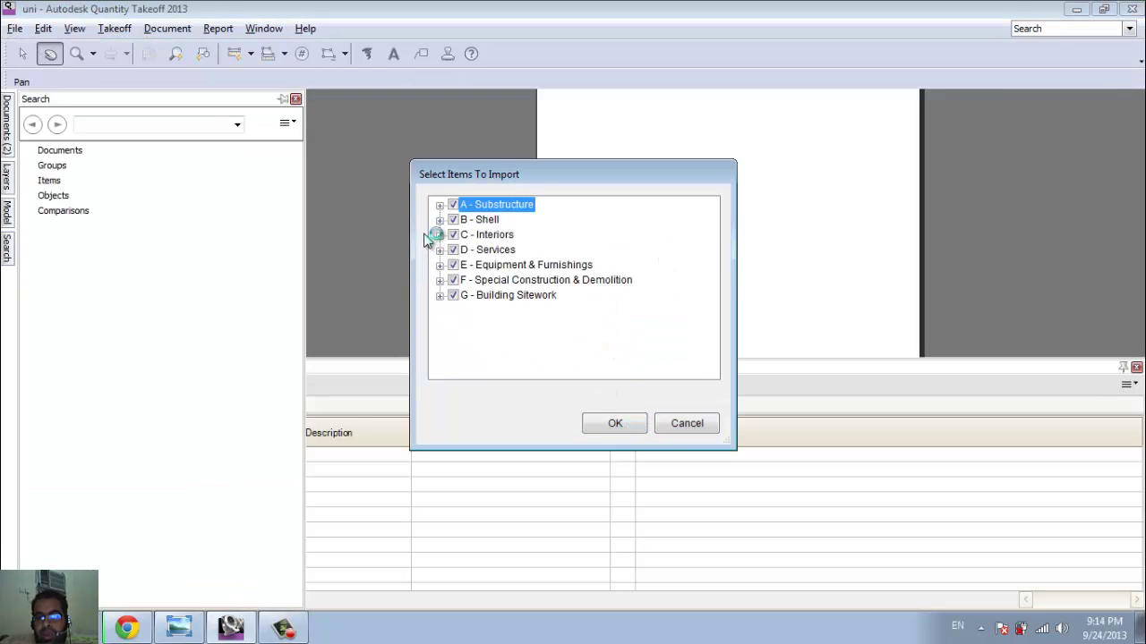
Review the Substructure, Foundations, Shell and Interiors branches and import catalog groups A to G
click(439, 205)
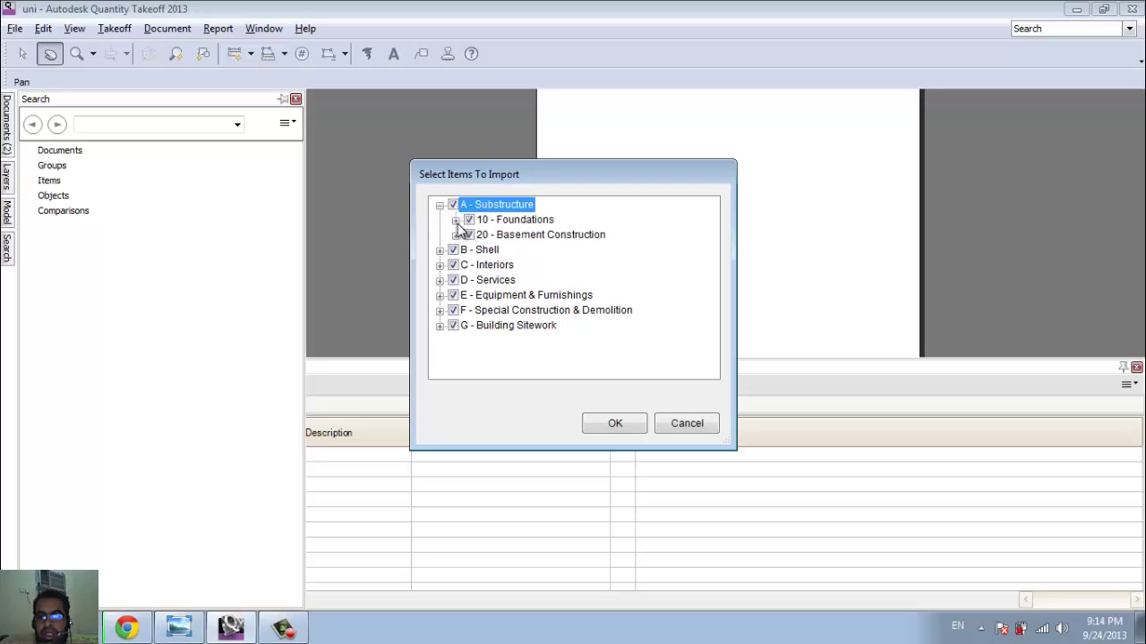
click(455, 221)
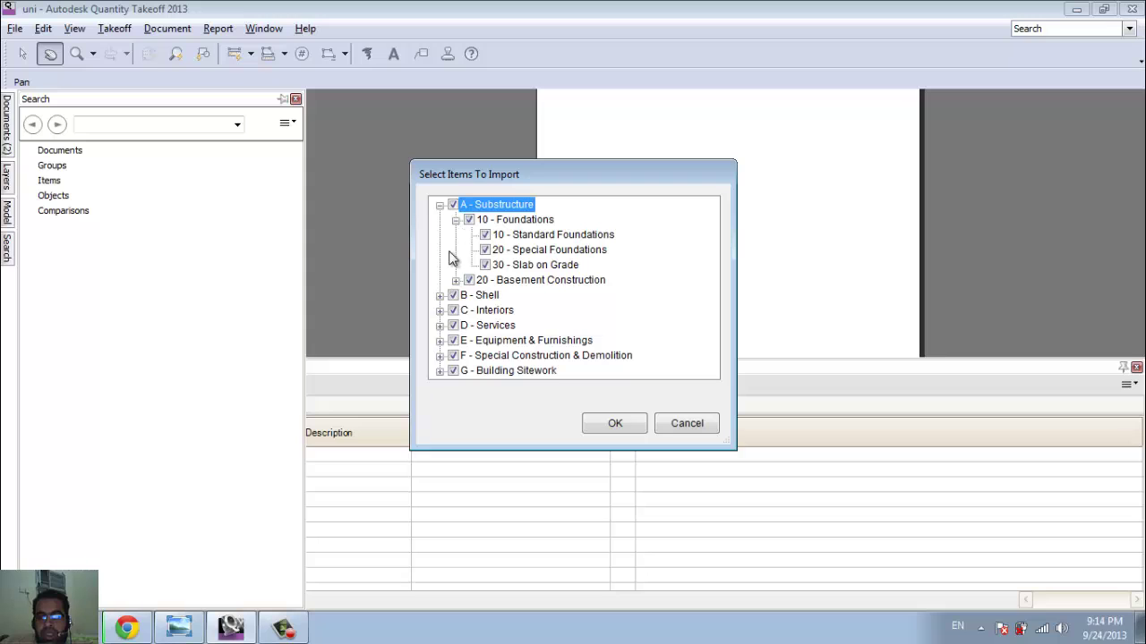
click(440, 296)
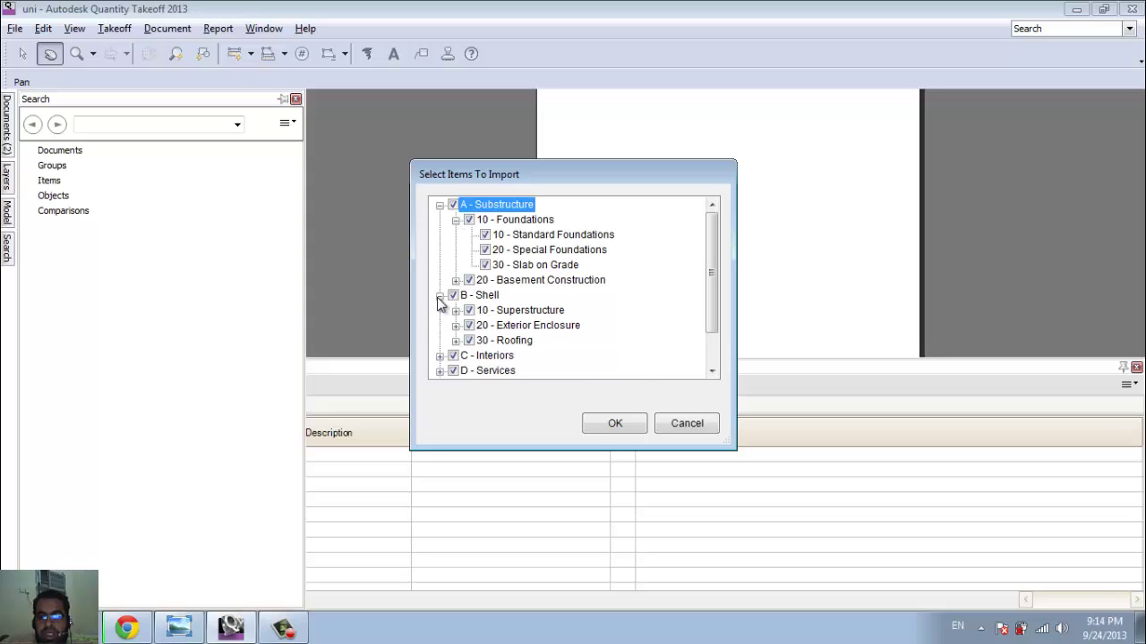
click(440, 355)
scroll(634, 317, down, 2)
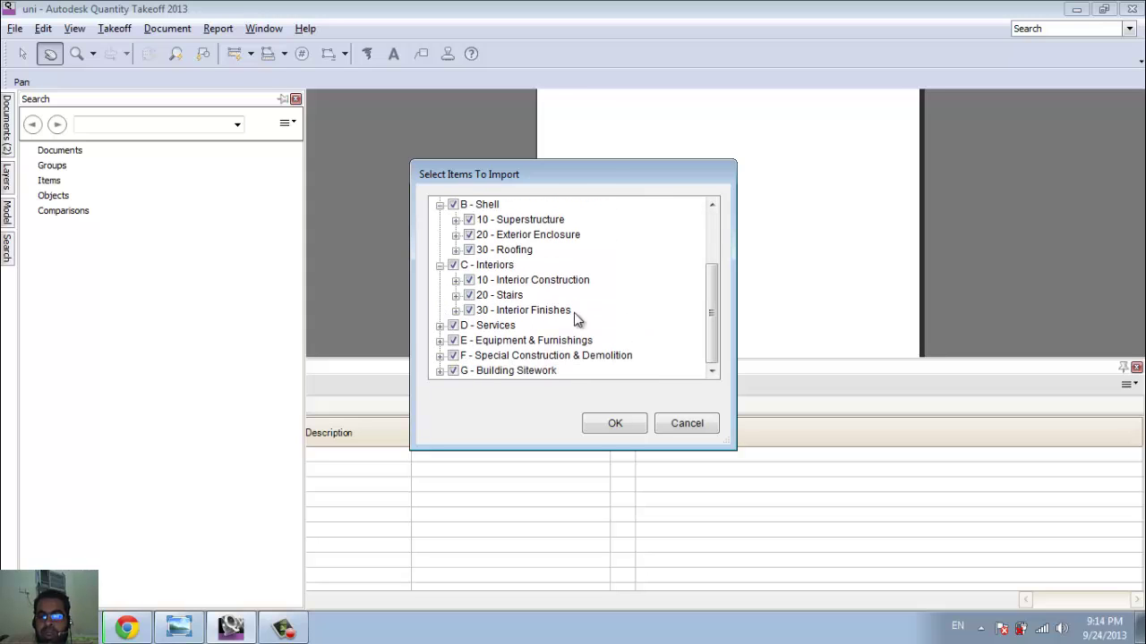
click(453, 266)
click(612, 425)
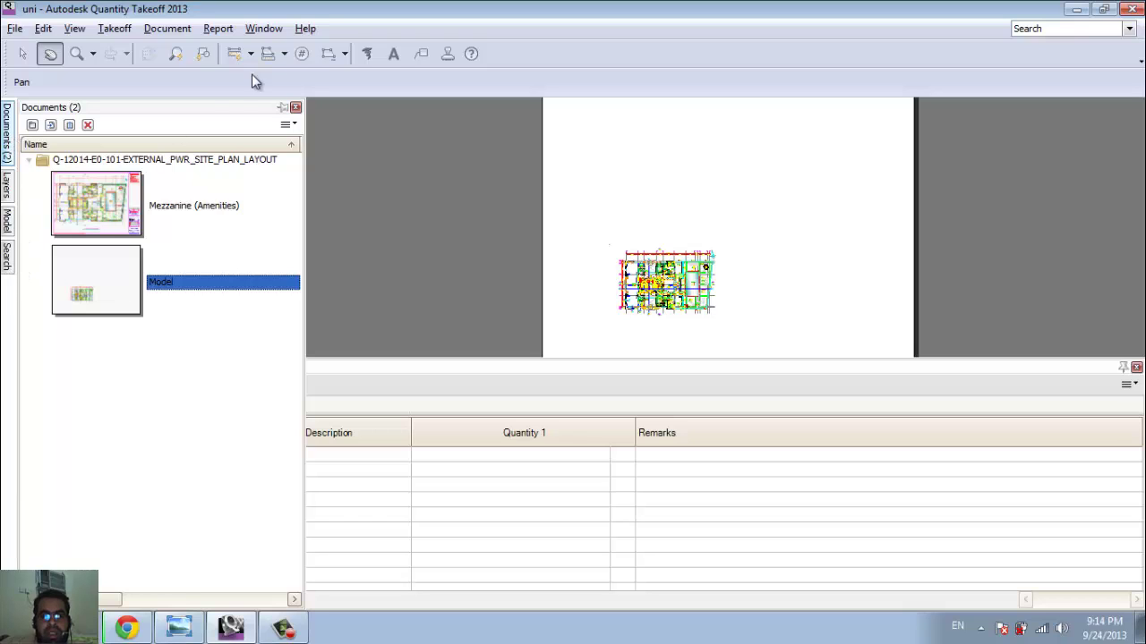
Hide the Takeoff palette and show it again
click(263, 28)
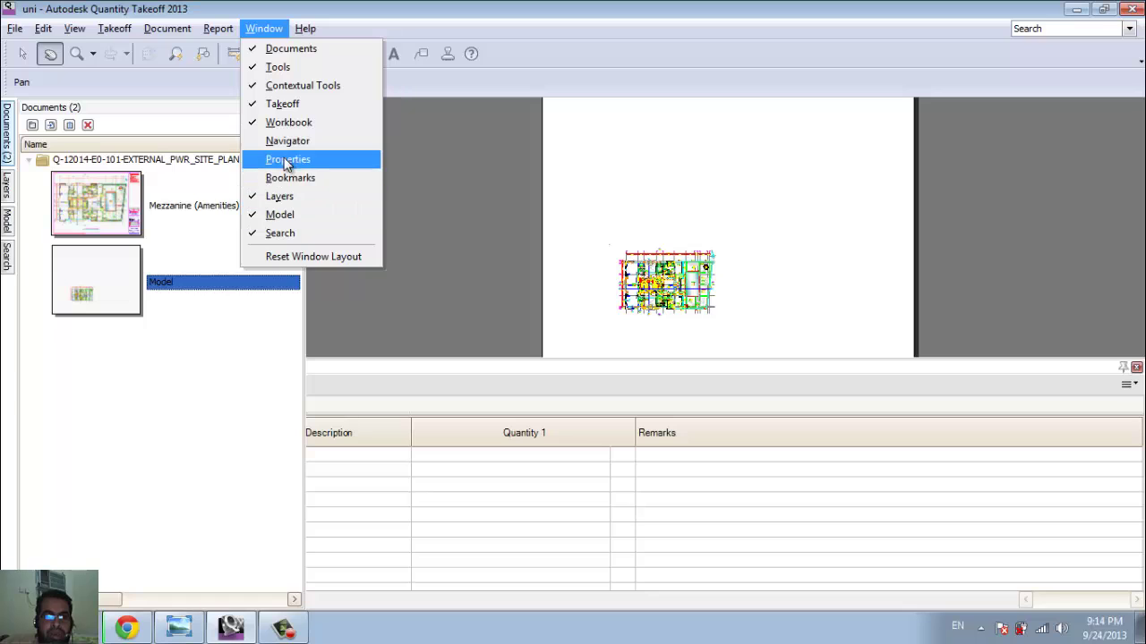
click(328, 104)
click(263, 28)
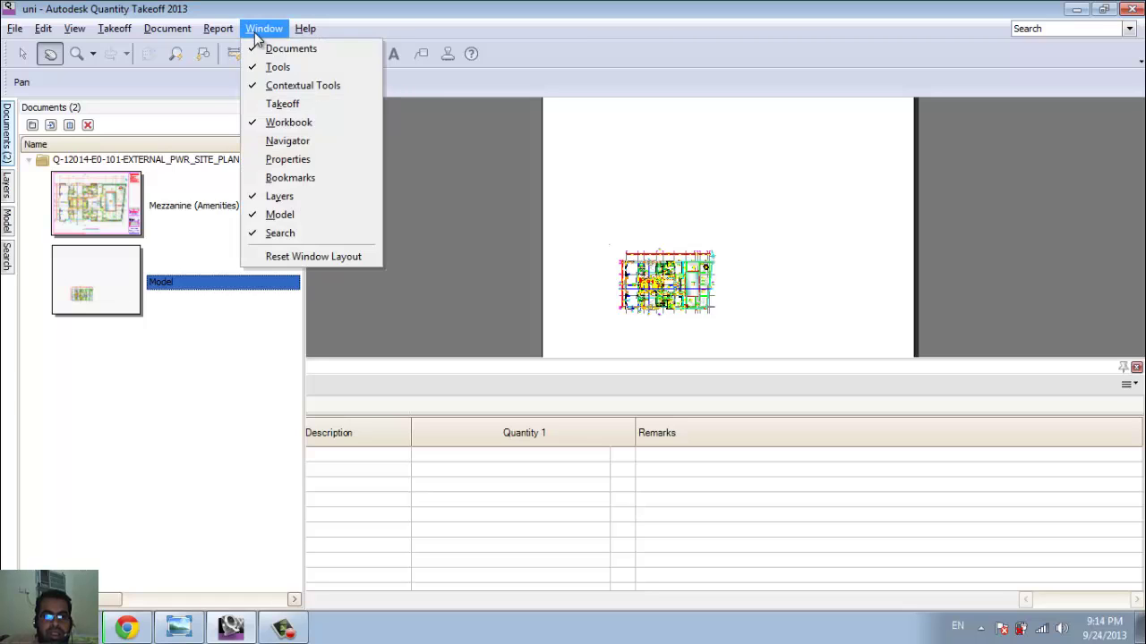
click(275, 104)
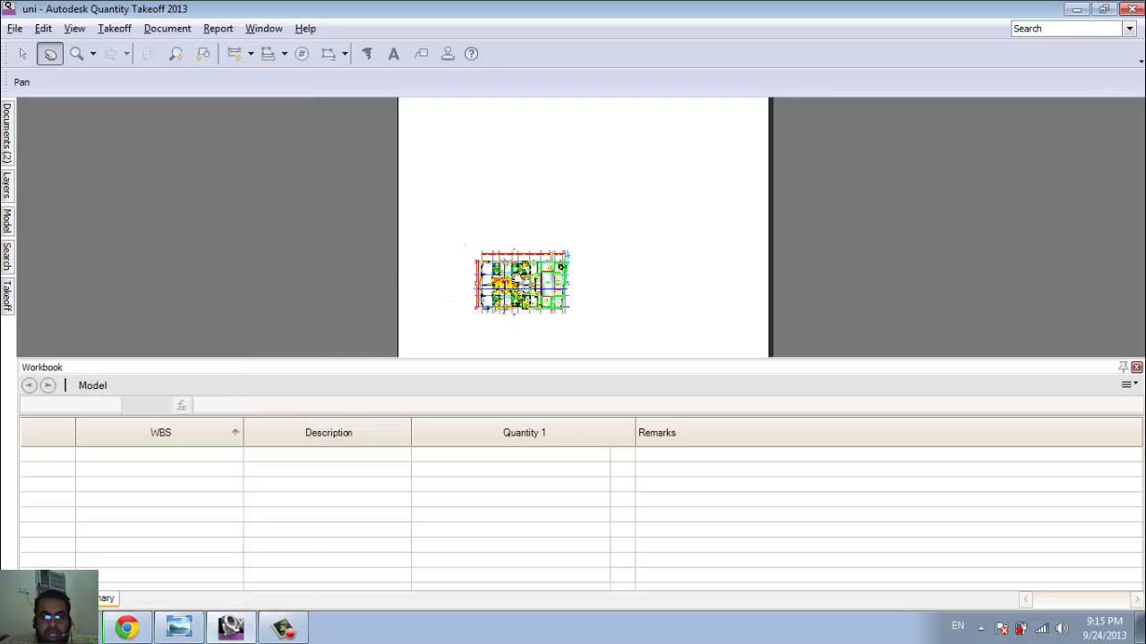
Inspect the upper-left rooms of the floor plan on the Model sheet up close
scroll(521, 261, up, 5)
scroll(519, 259, down, 5)
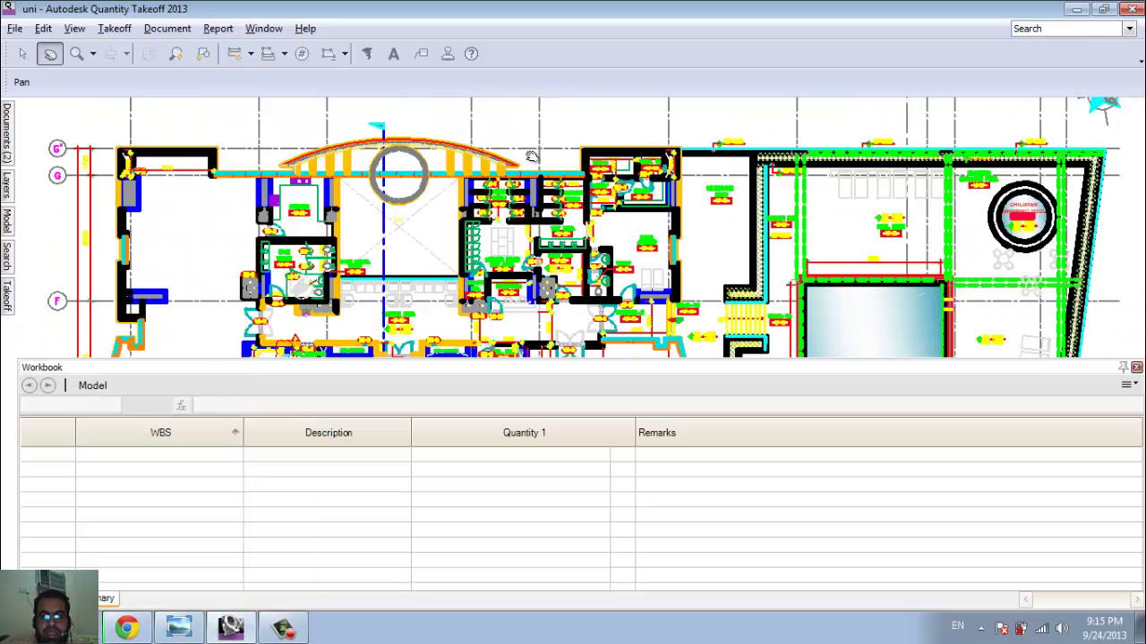
scroll(531, 158, up, 2)
scroll(554, 176, down, 2)
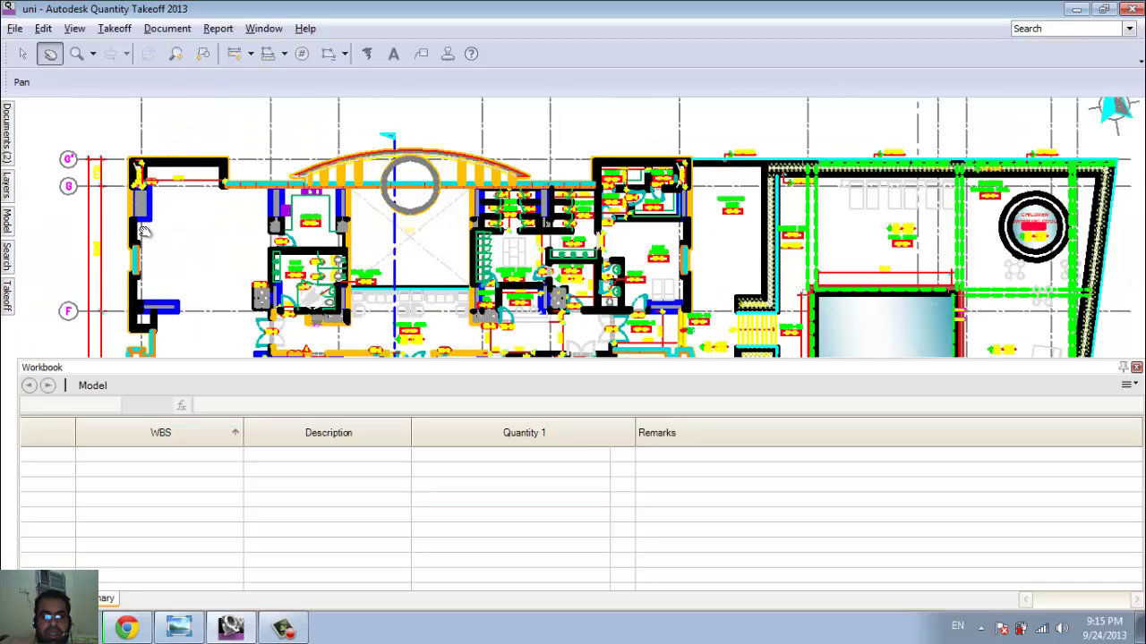
scroll(123, 219, up, 2)
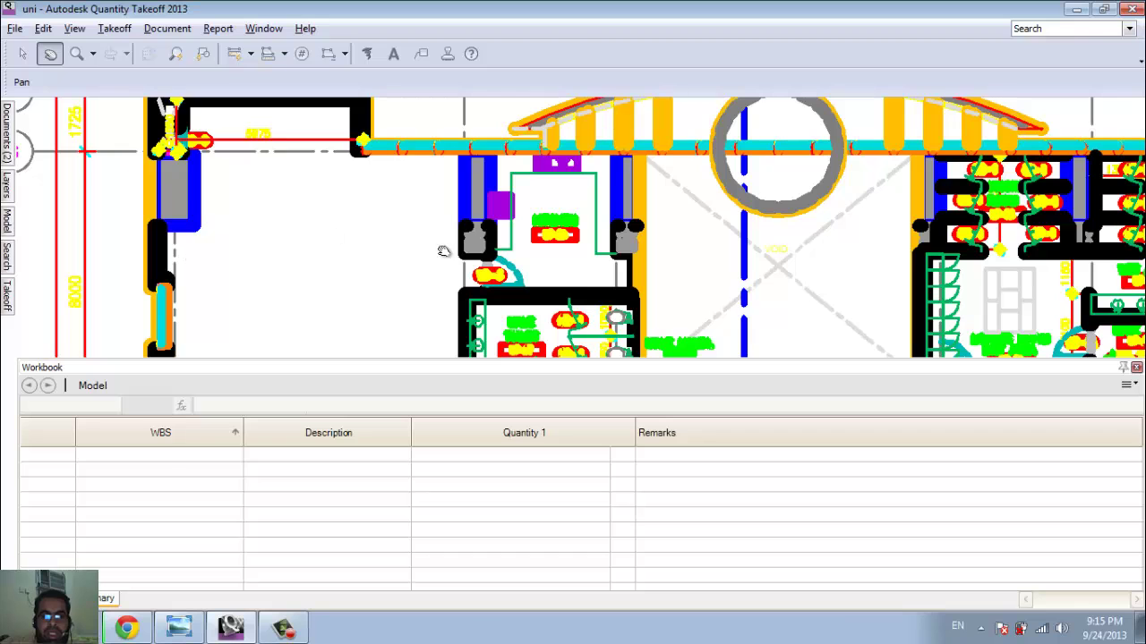
scroll(240, 192, down, 2)
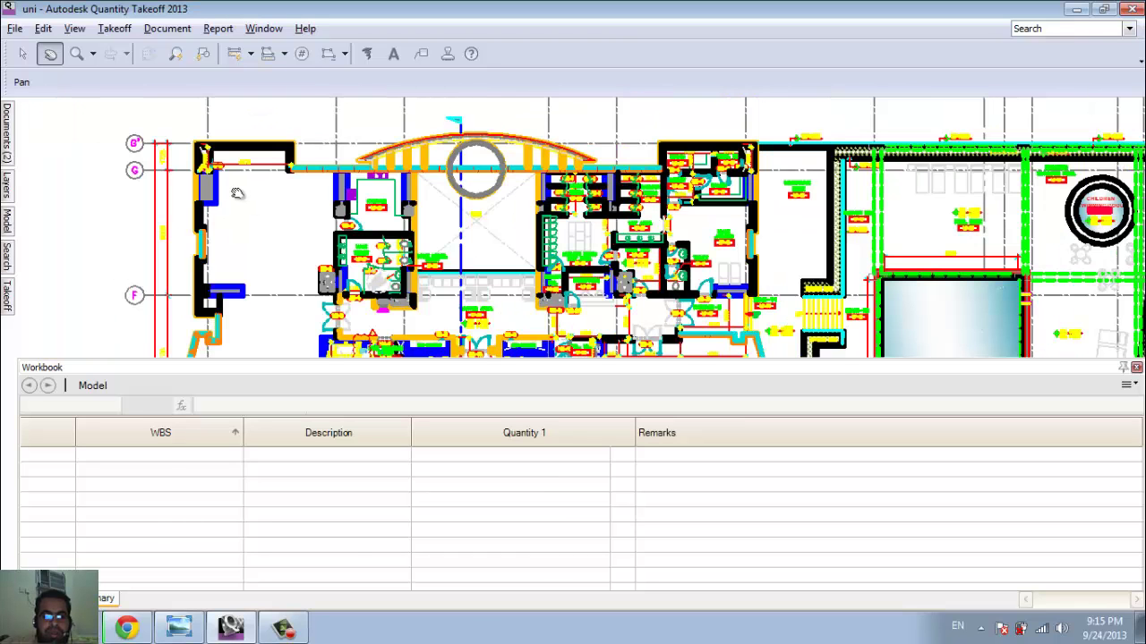
click(282, 628)
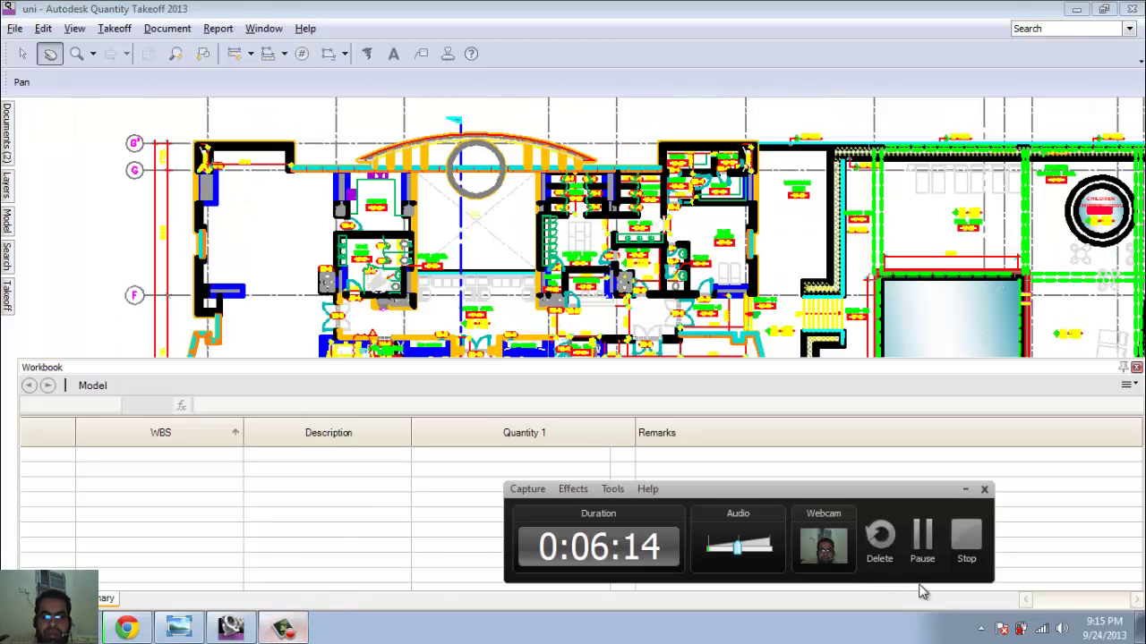
click(922, 537)
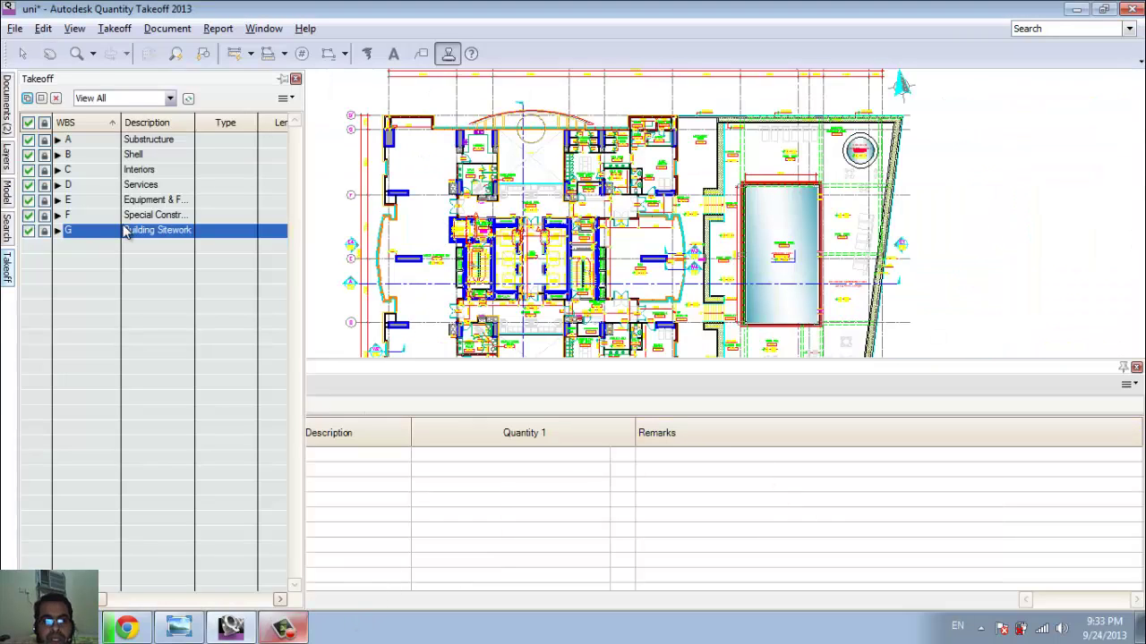
click(283, 628)
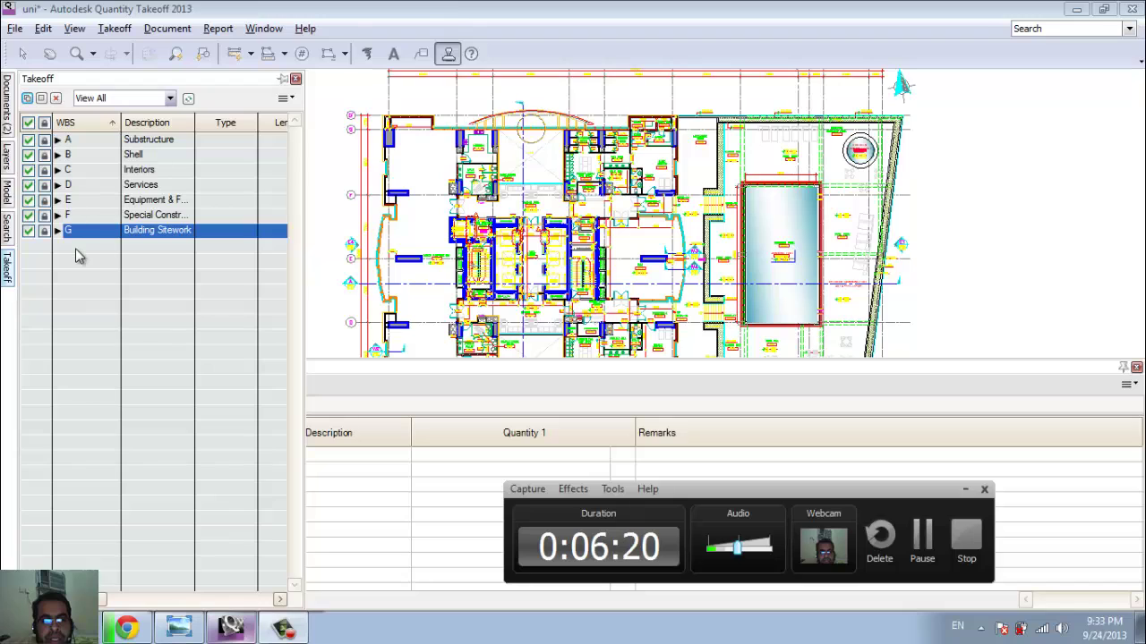
click(966, 491)
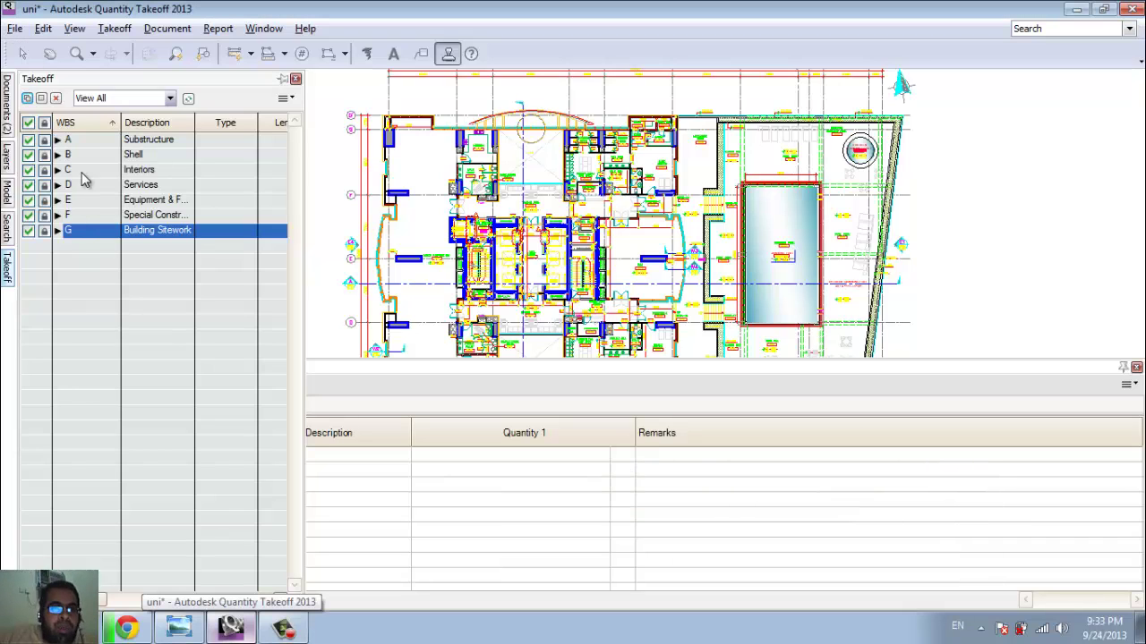
Expand the Building Sitework group and its Site Preparation branch, and select the Site Clearing entry
click(57, 231)
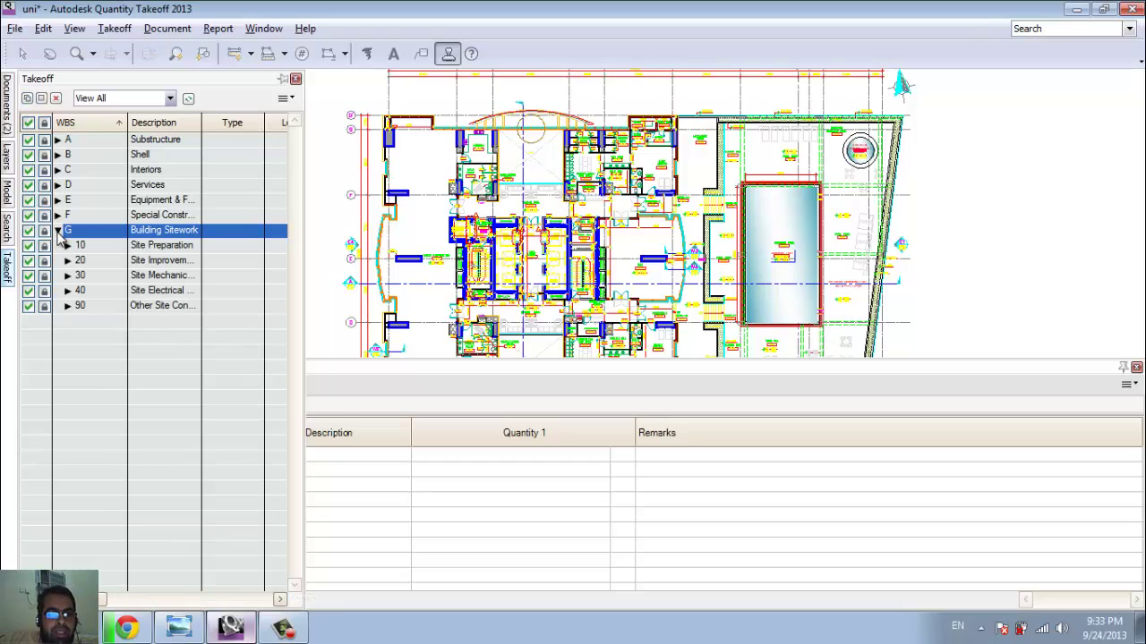
click(69, 245)
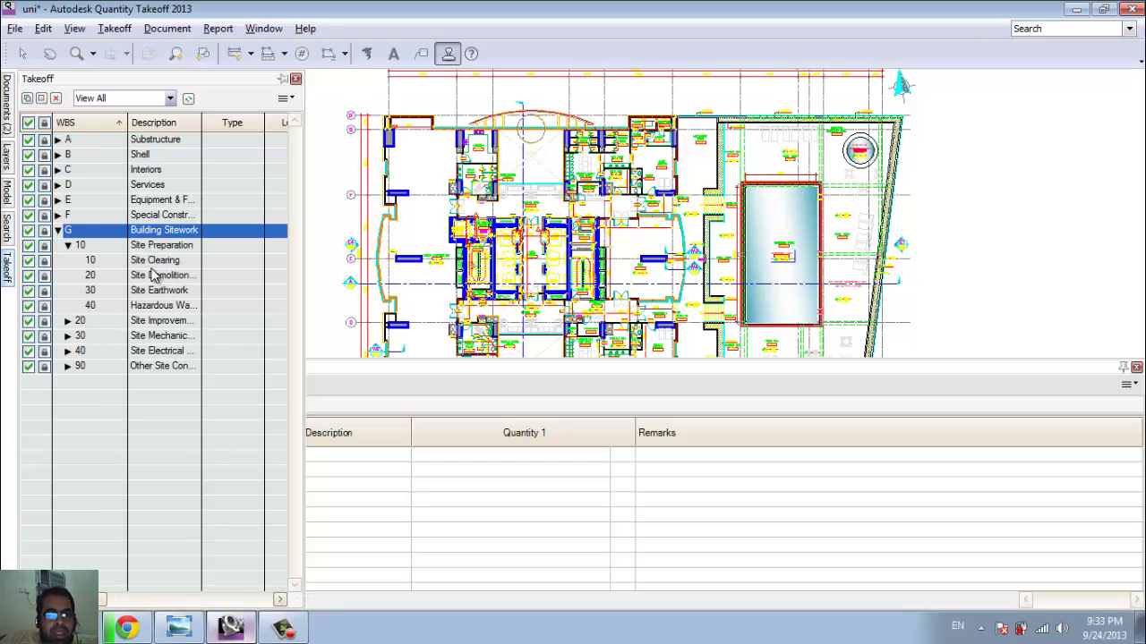
click(106, 262)
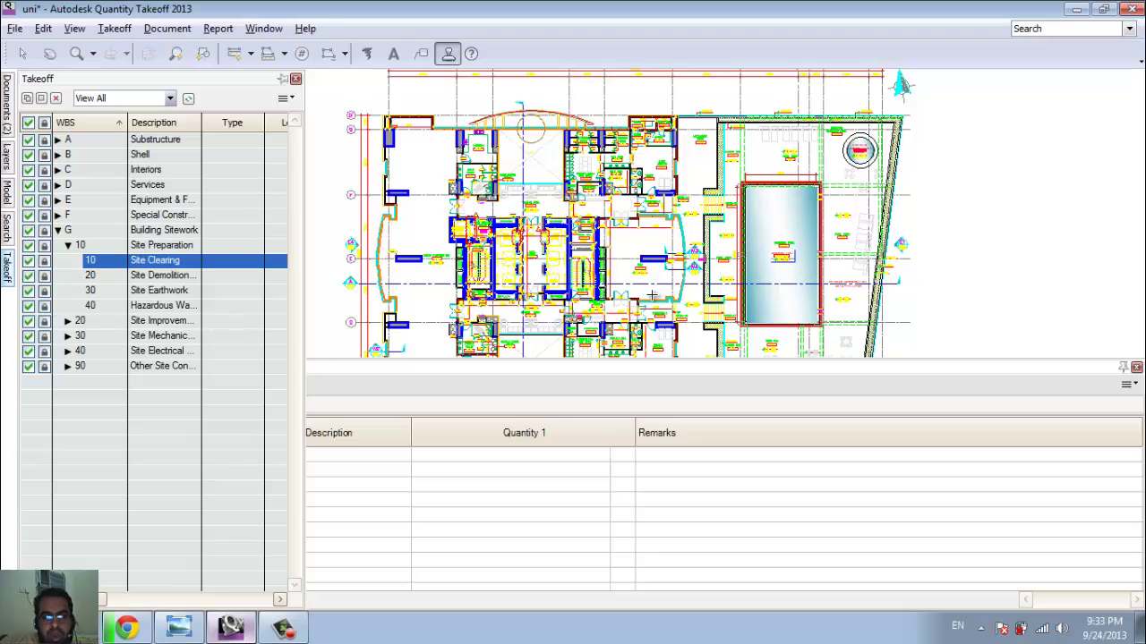
Create a new top-level takeoff group named COLUMNS, outside the imported catalog groups
click(87, 380)
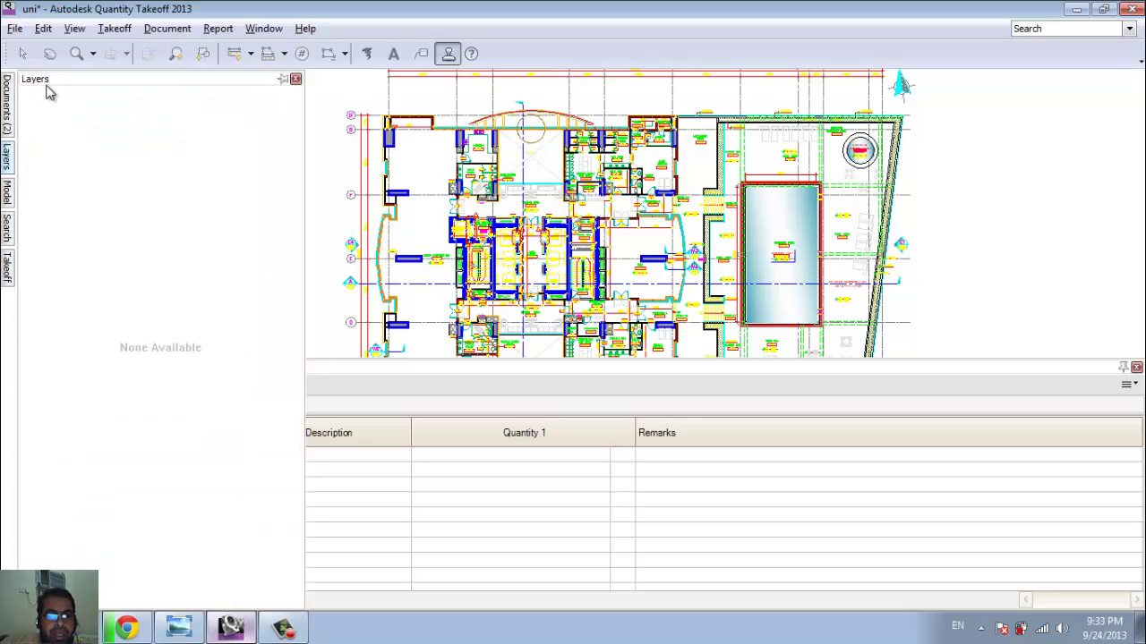
mouse_move(9, 190)
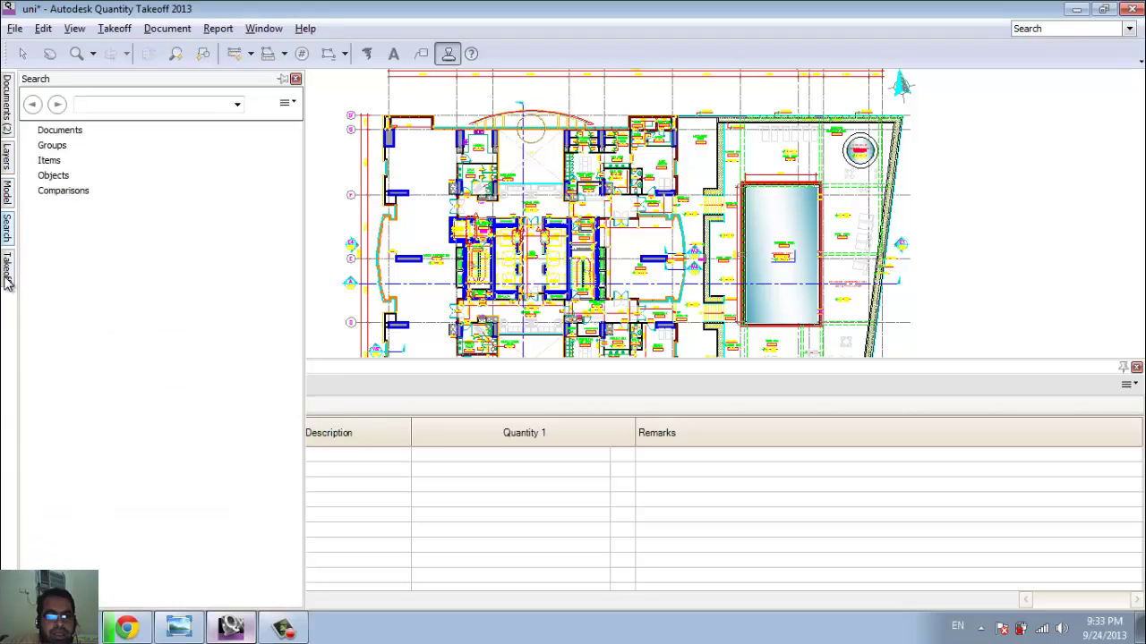
mouse_move(7, 267)
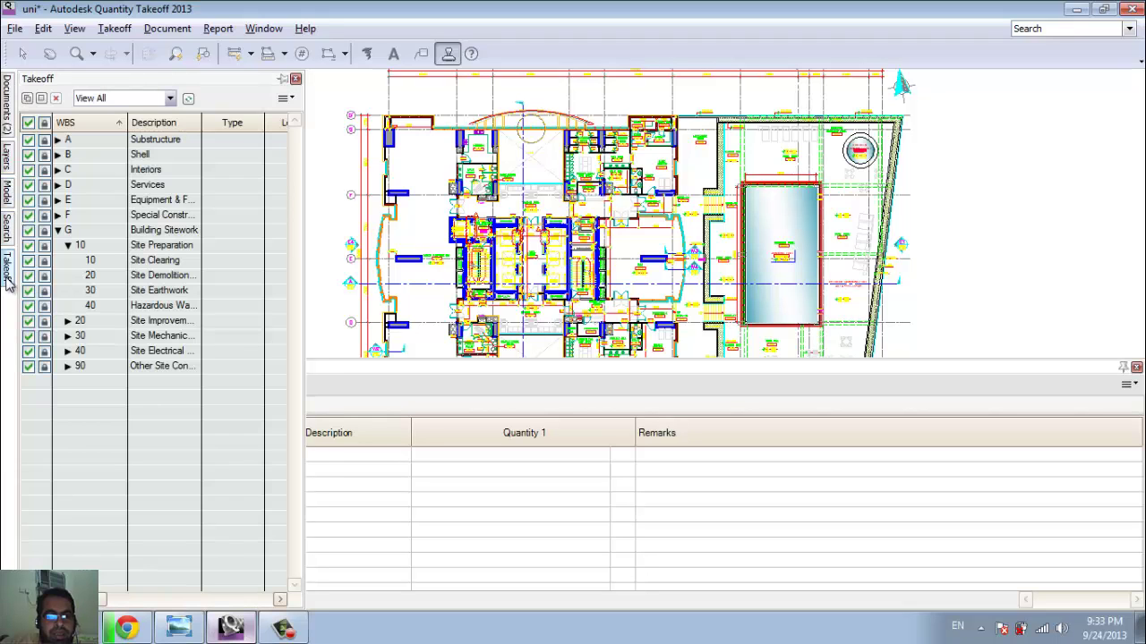
click(28, 100)
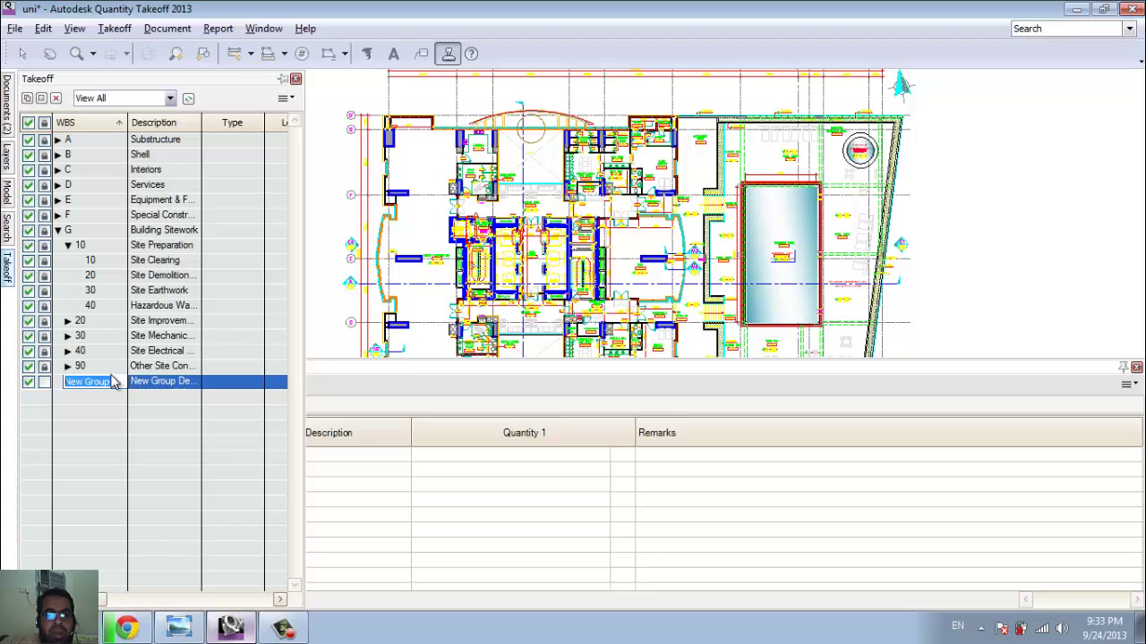
text(COLUMNS)
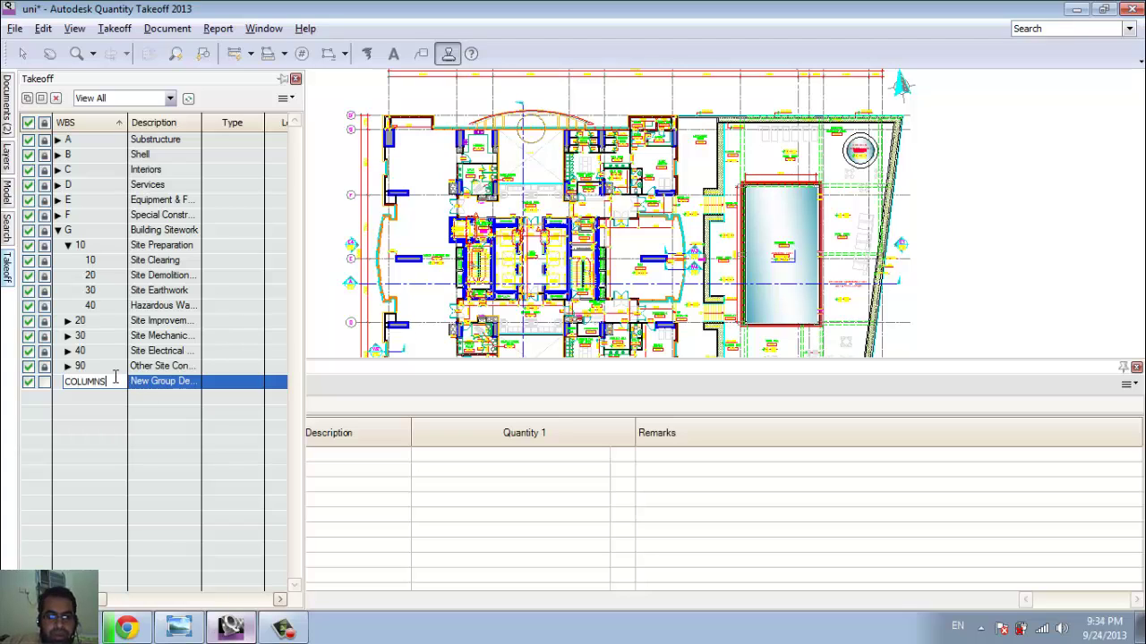
key(Return)
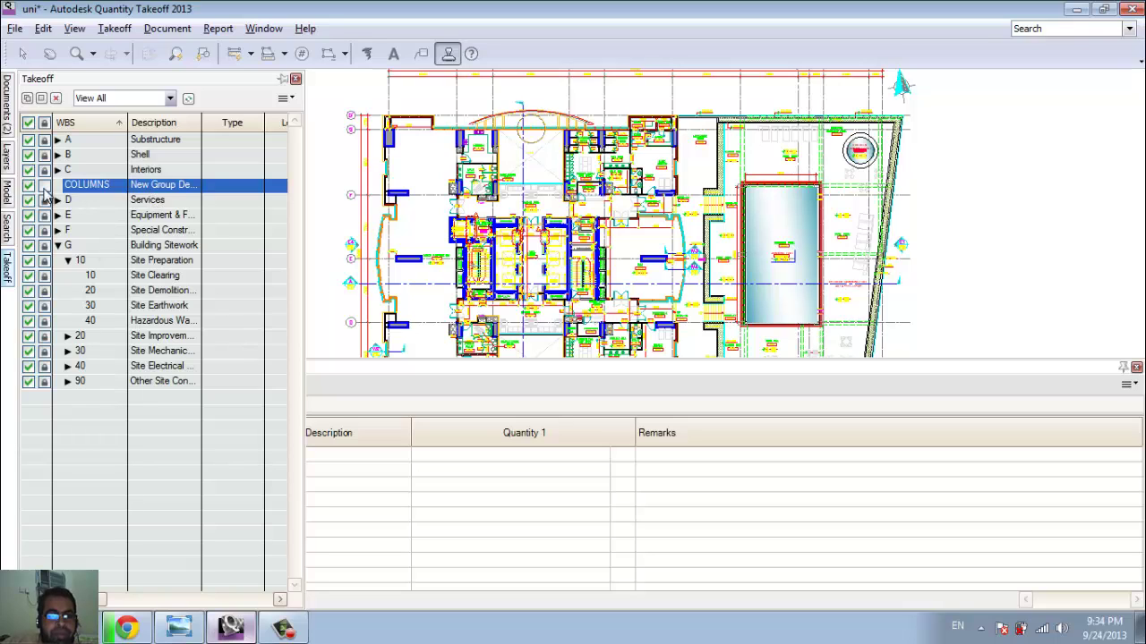
Add a subgroup named STR COLUMN inside the COLUMNS group
click(27, 98)
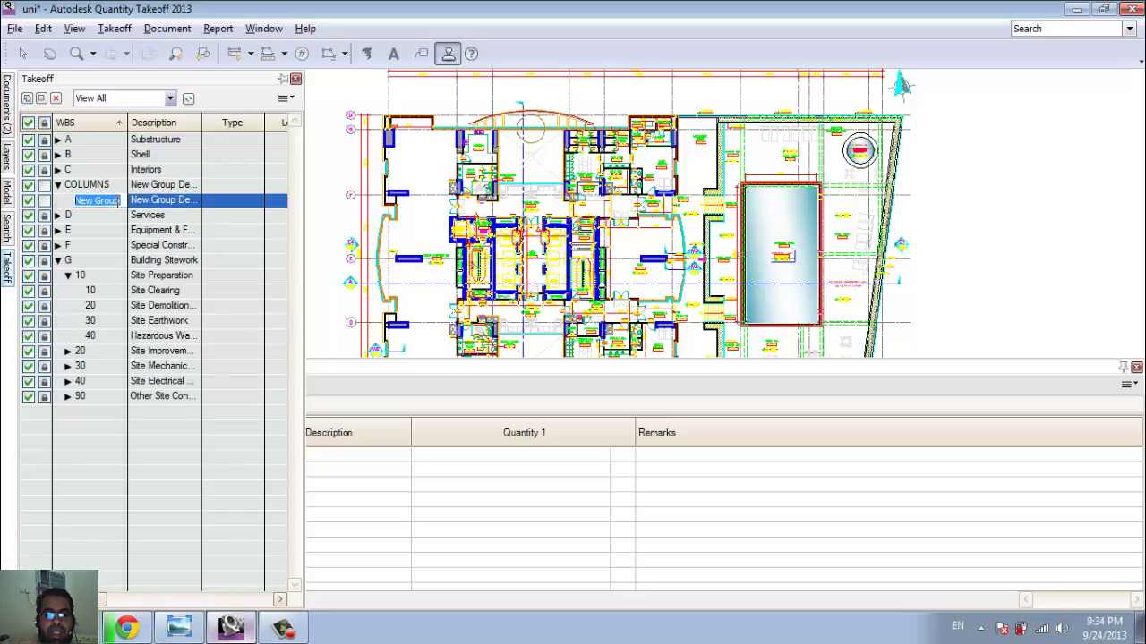
text(STR COLUM)
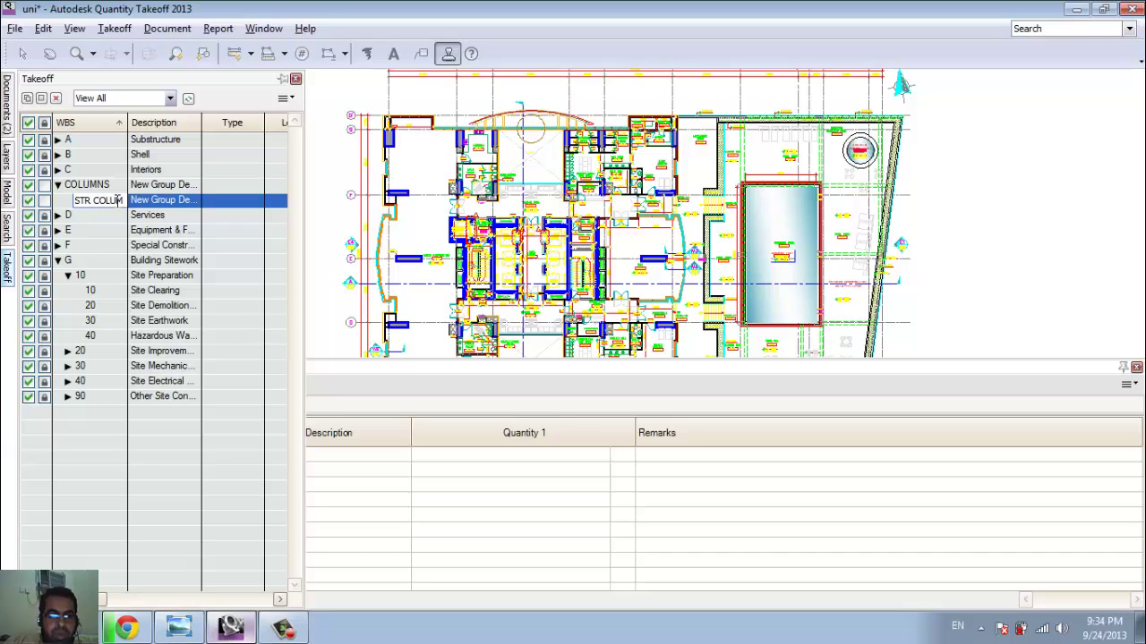
key(Return)
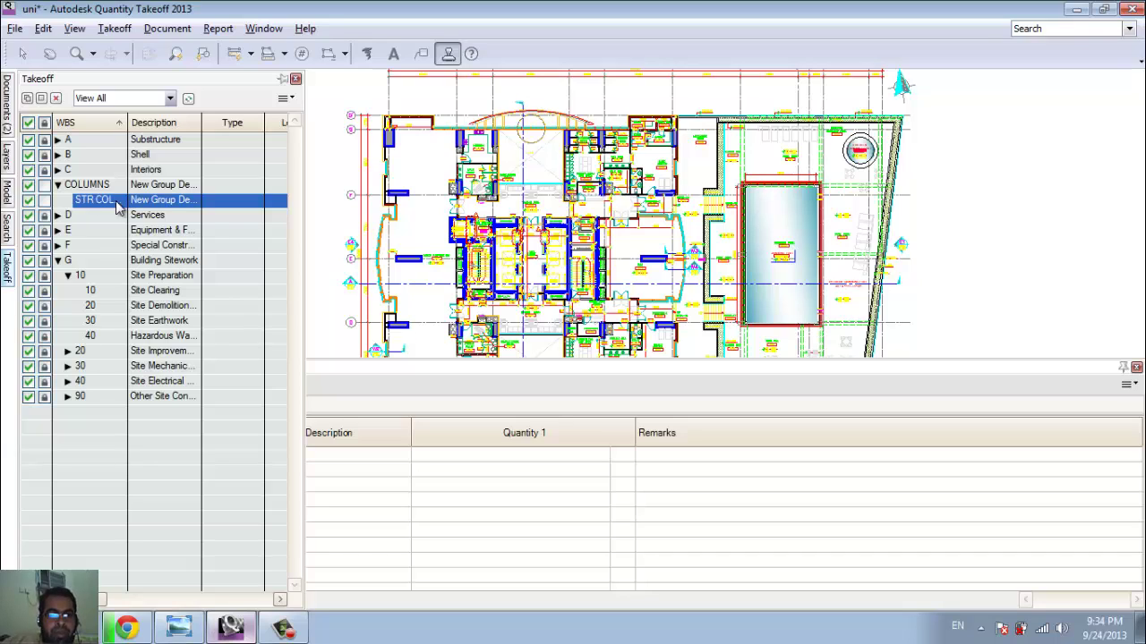
Add a takeoff item named COLUMN A under STR COLUMN and set its type to Count
click(42, 98)
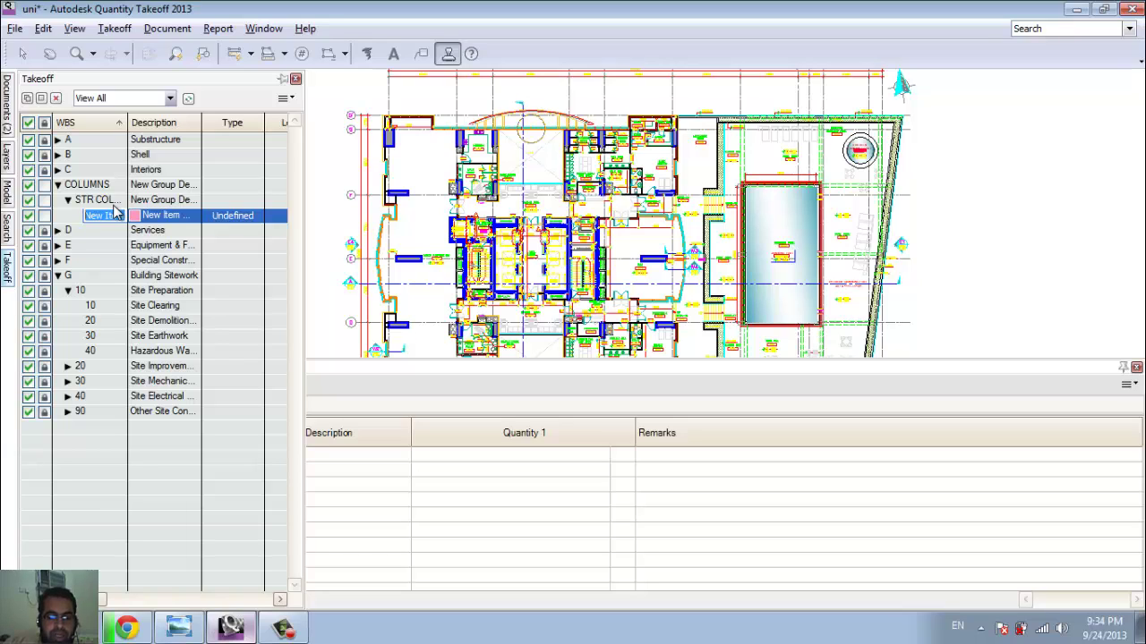
text(COLUM...)
key(Return)
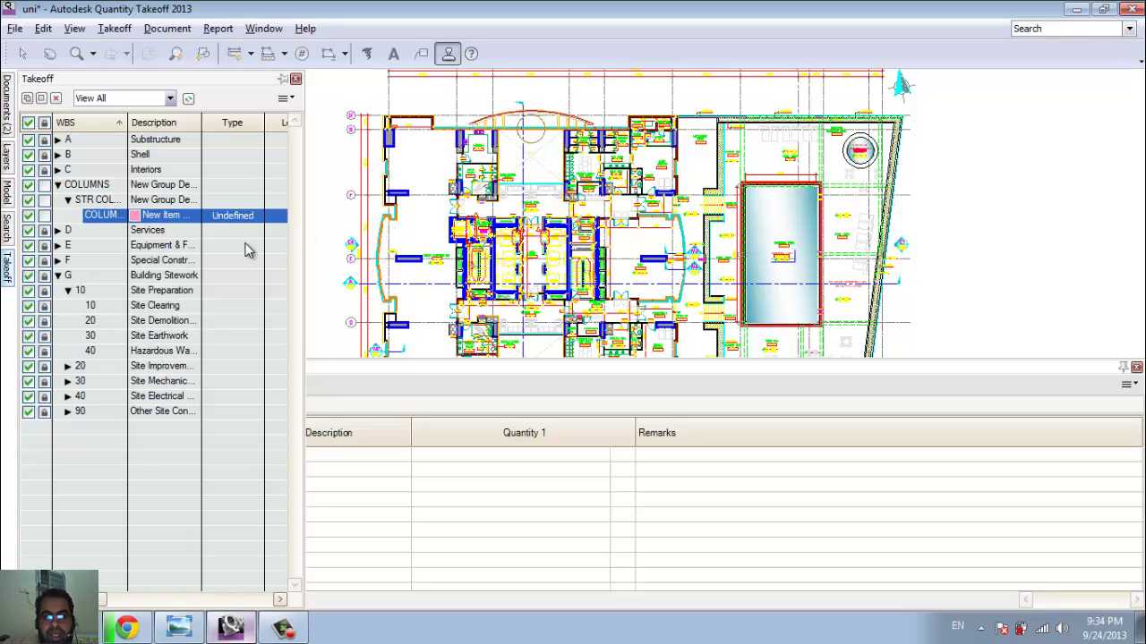
click(197, 219)
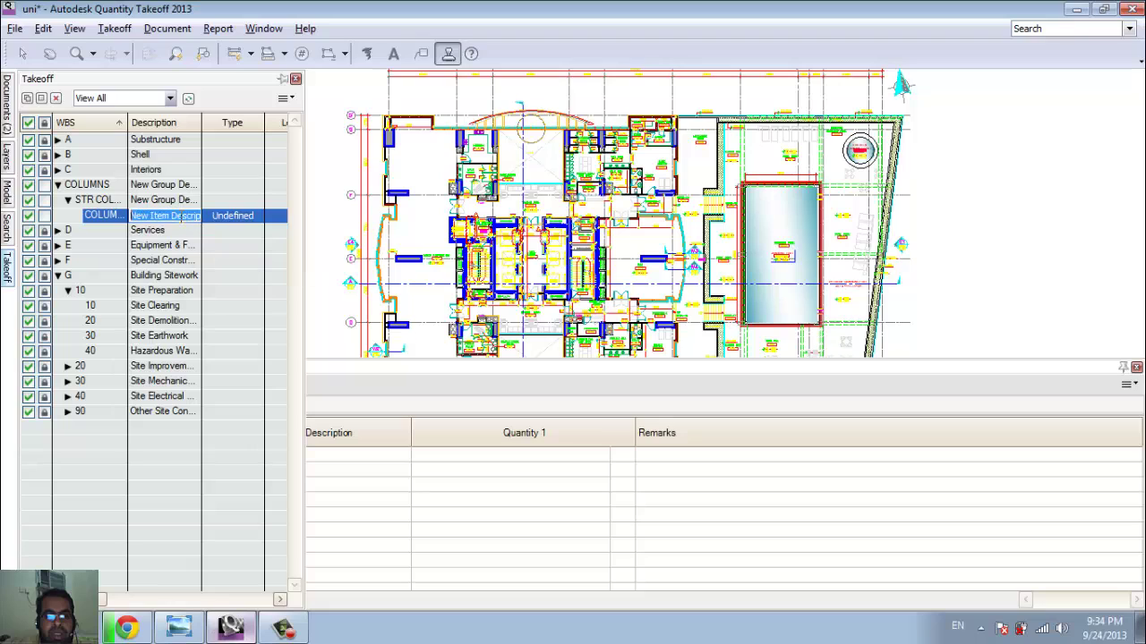
click(219, 220)
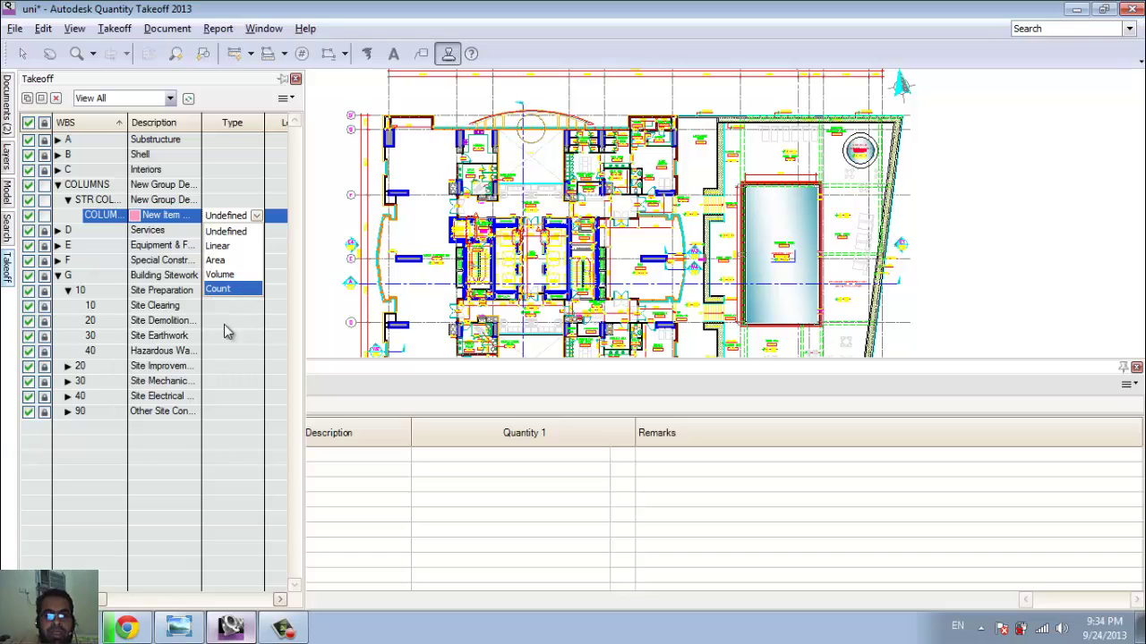
click(235, 290)
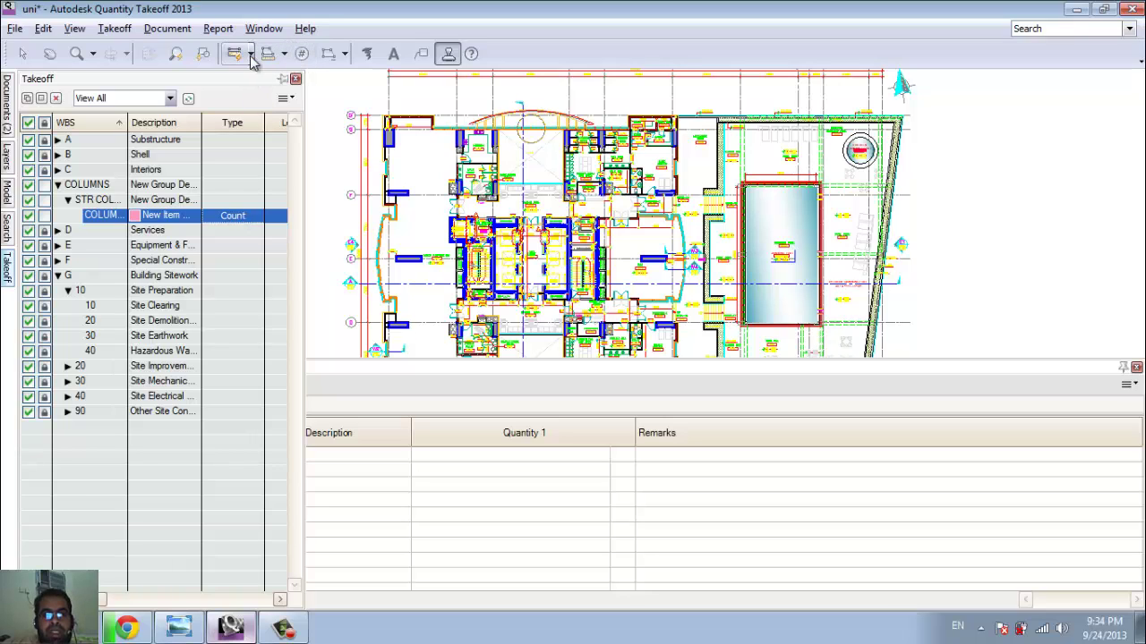
Place COLUMN A count markers on the plan's columns, including the outermost left columns on gridlines F and D
click(301, 54)
scroll(412, 215, up, 5)
scroll(399, 205, down, 5)
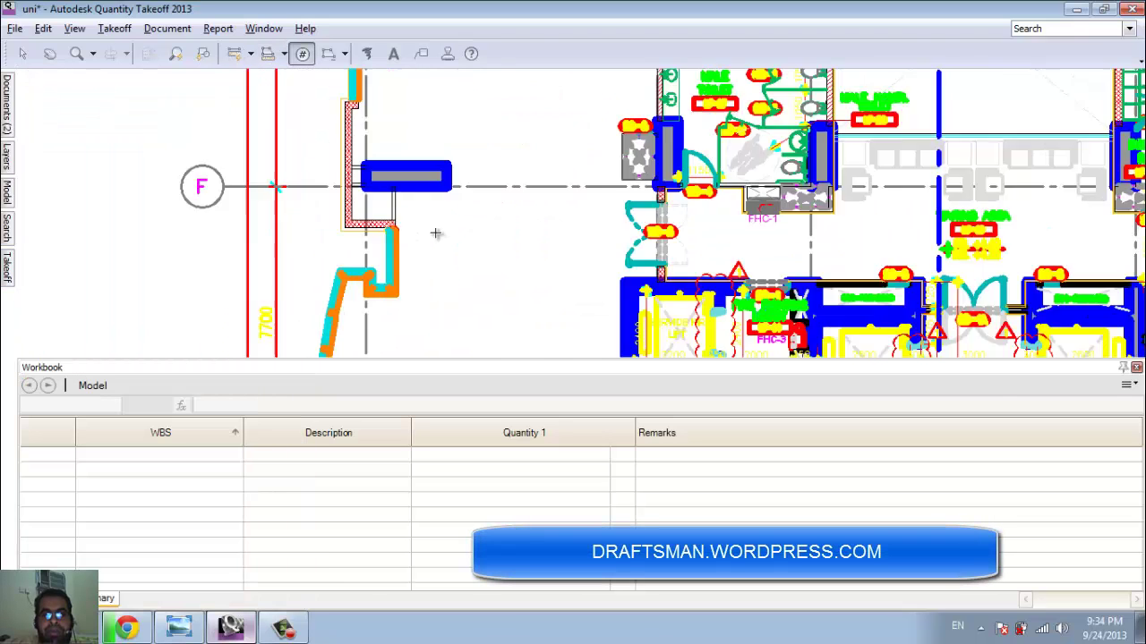
scroll(433, 216, up, 3)
scroll(433, 211, down, 2)
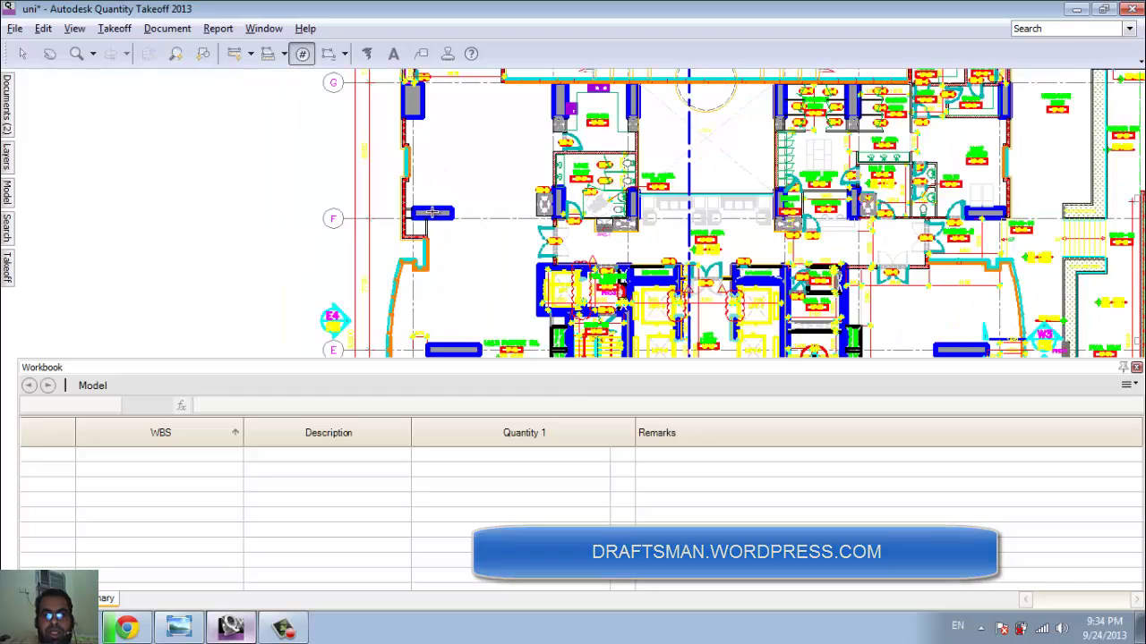
click(430, 211)
mouse_move(512, 248)
middle_down()
mouse_move(484, 197)
mouse_move(486, 106)
middle_up()
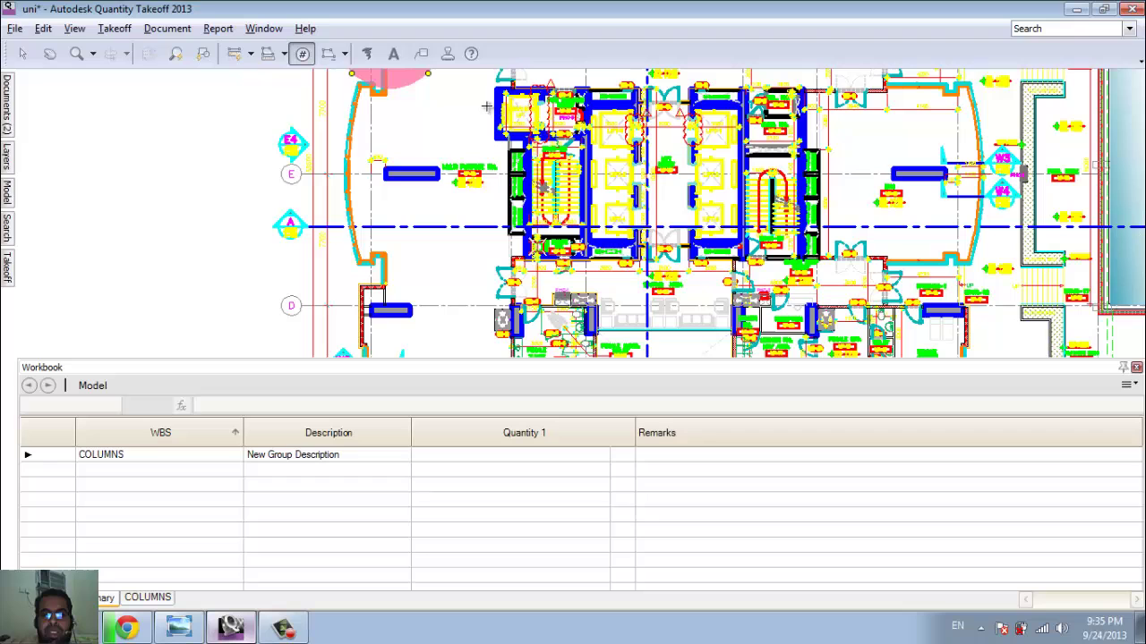
click(391, 308)
scroll(466, 257, down, 5)
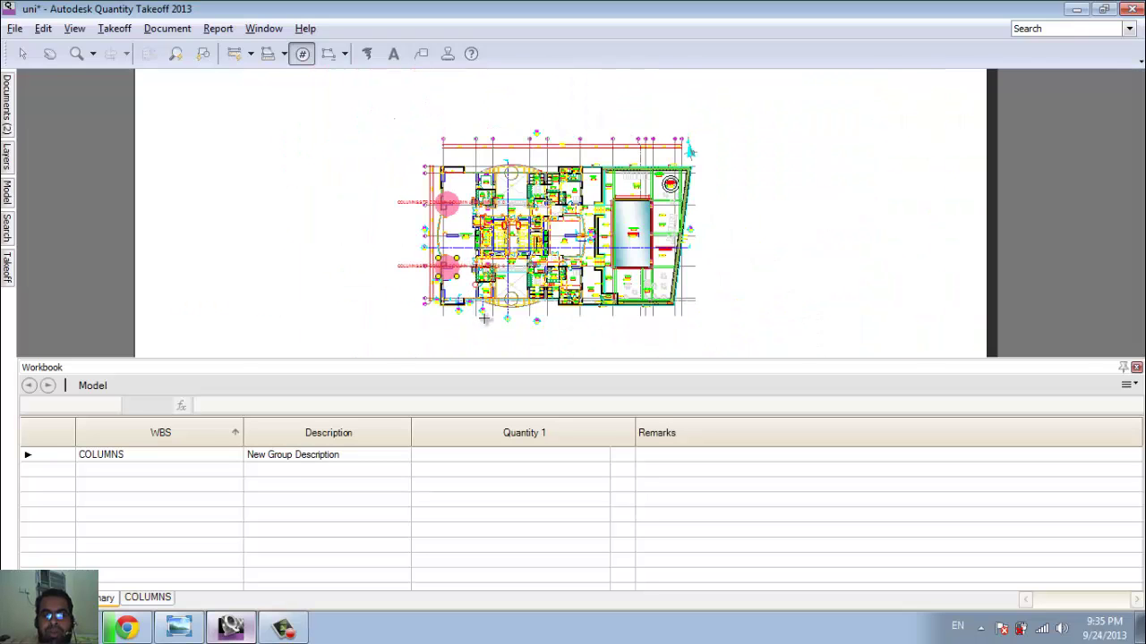
scroll(484, 318, up, 6)
scroll(429, 263, down, 3)
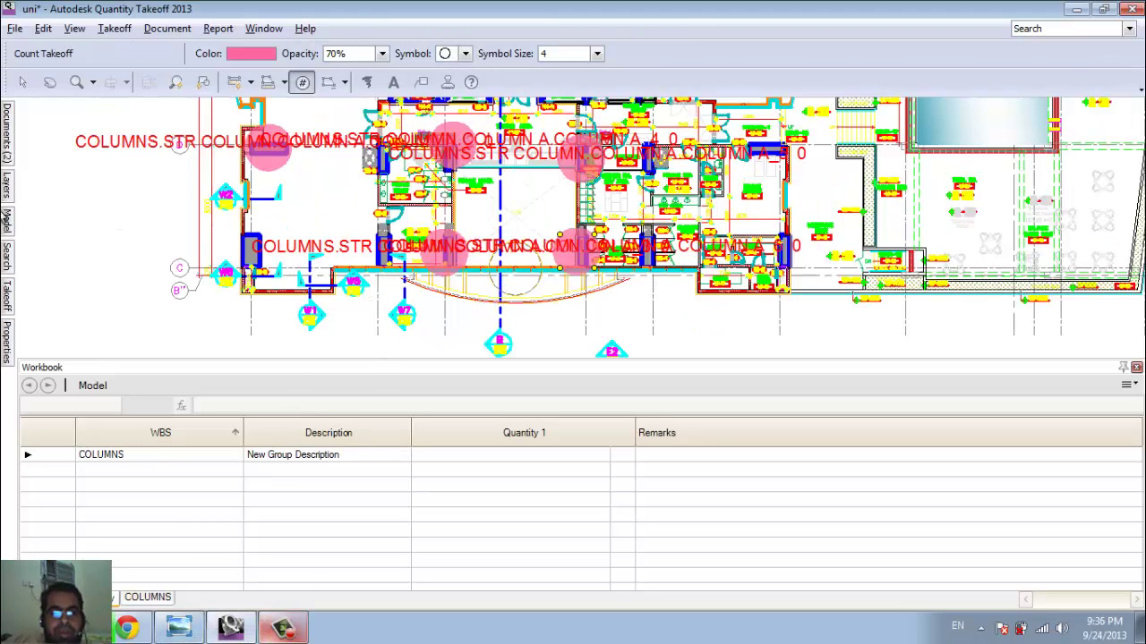
Open the properties of the COLUMN A takeoff item
mouse_move(11, 302)
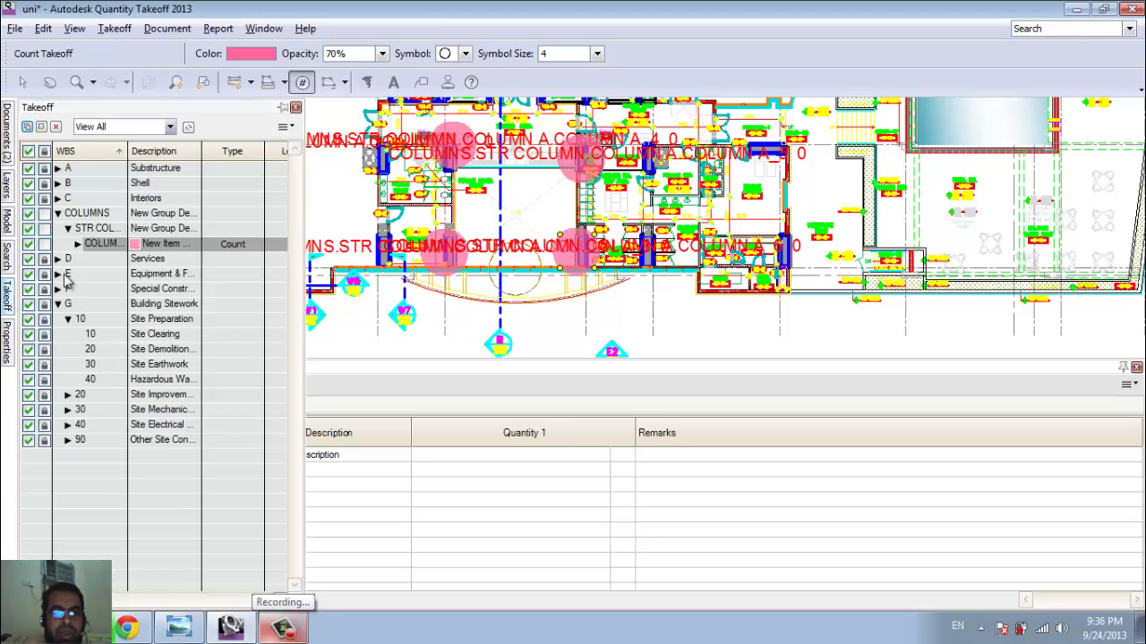
right_click(234, 249)
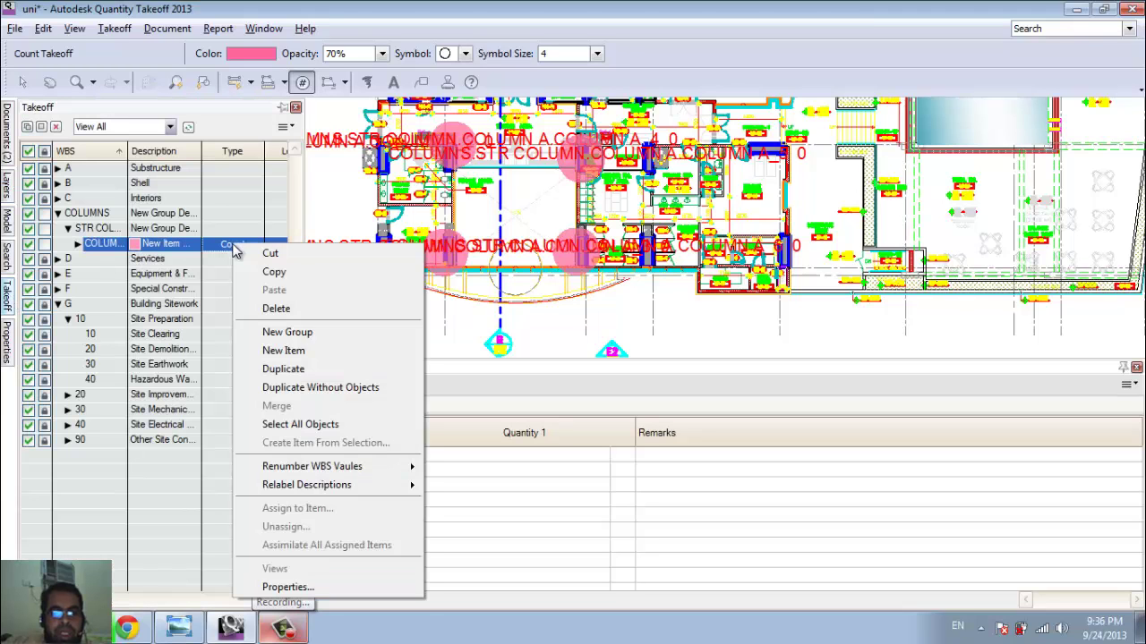
click(340, 588)
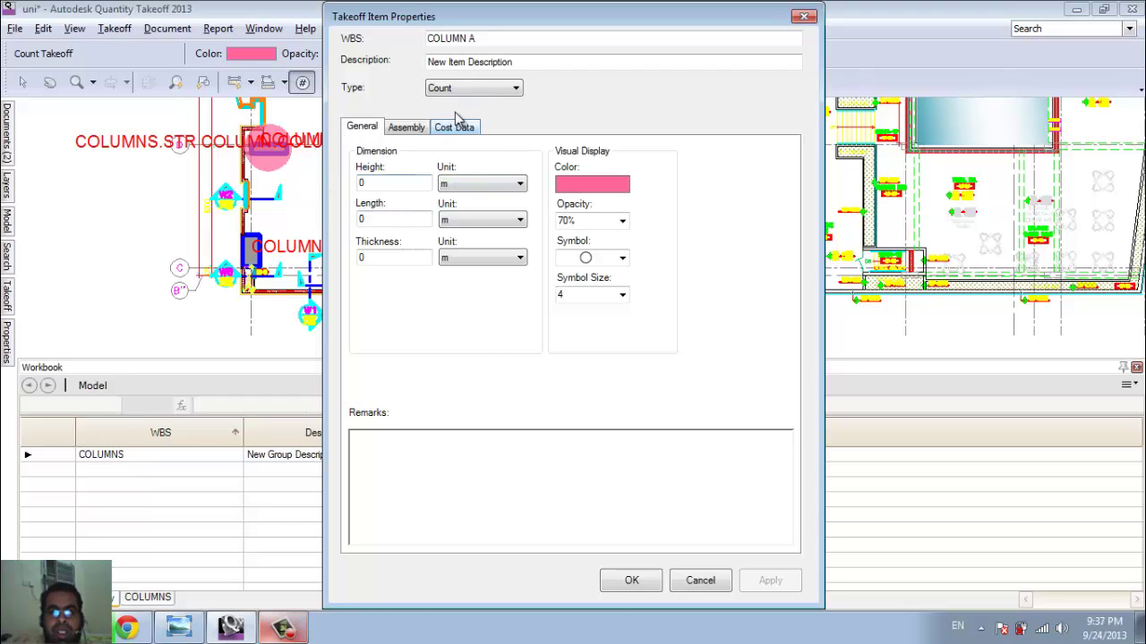
Try the Linear and Area types for COLUMN A to compare their settings, and return the type to Count
click(497, 87)
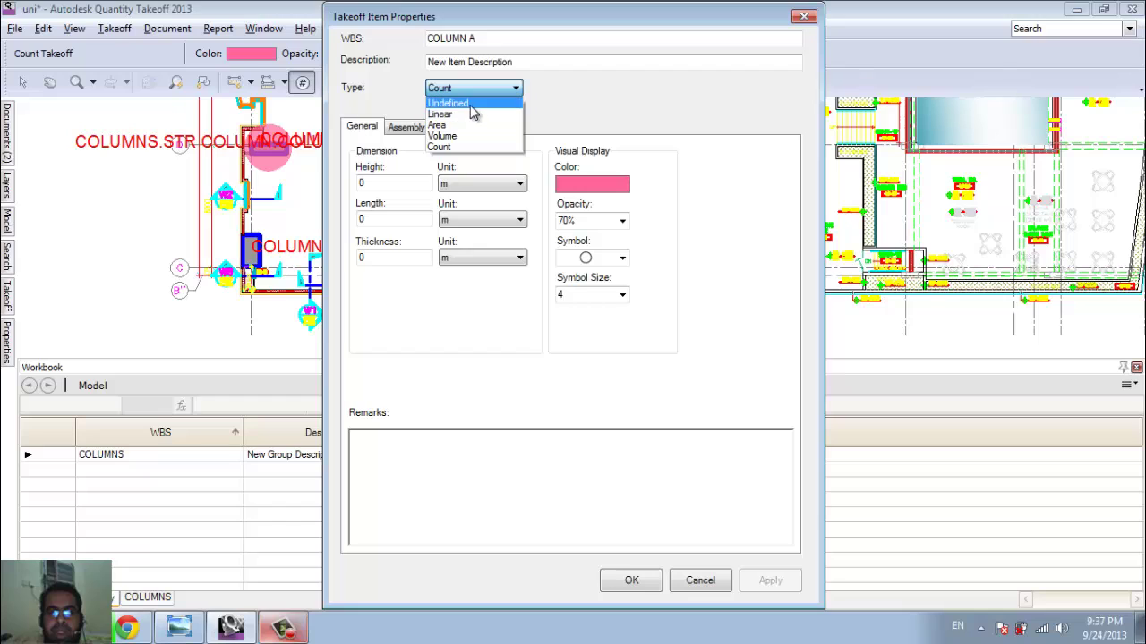
click(456, 115)
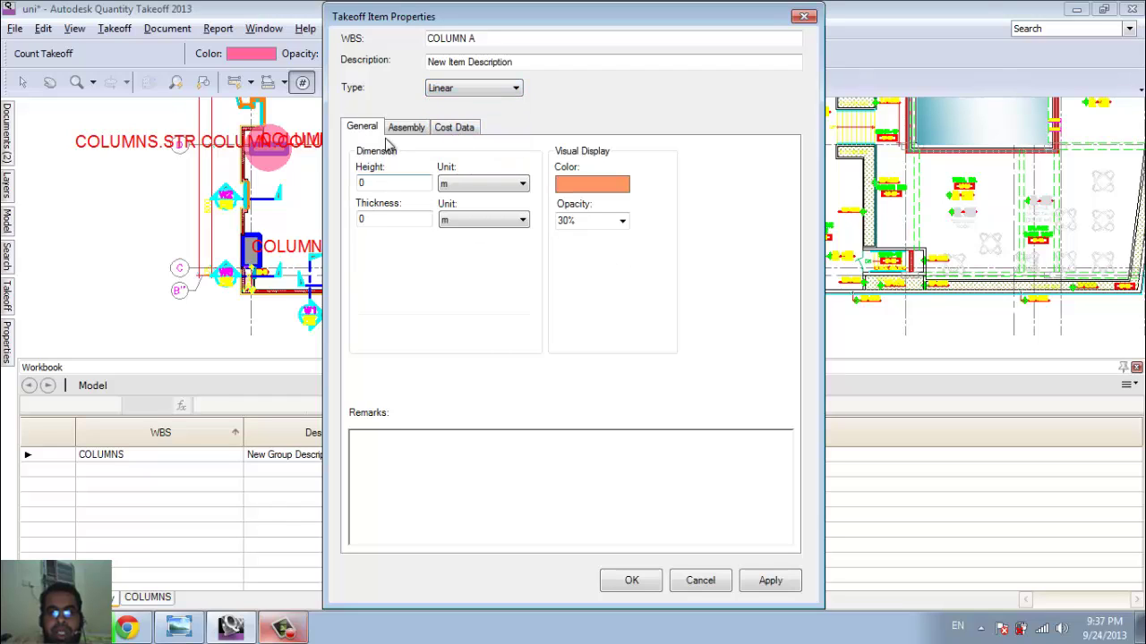
click(464, 89)
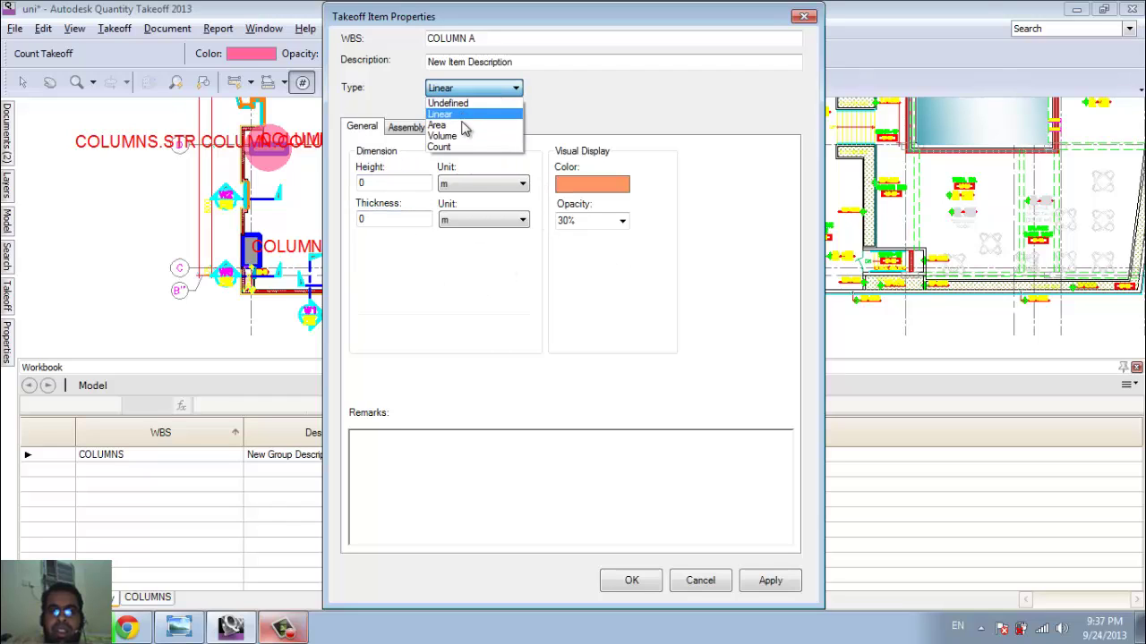
click(456, 126)
click(458, 90)
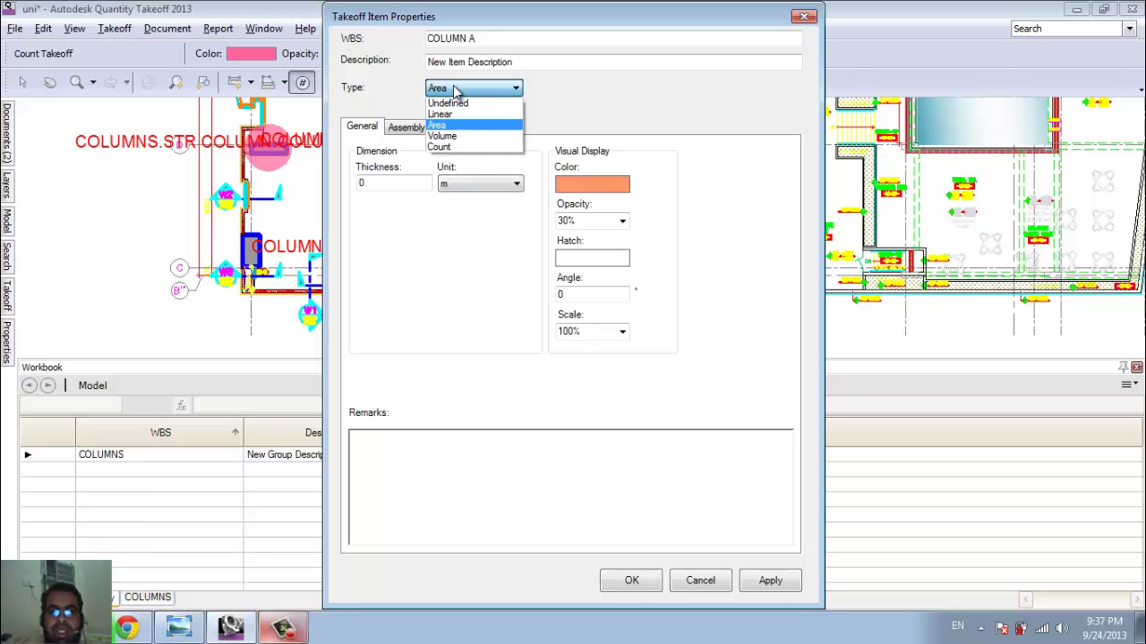
click(452, 147)
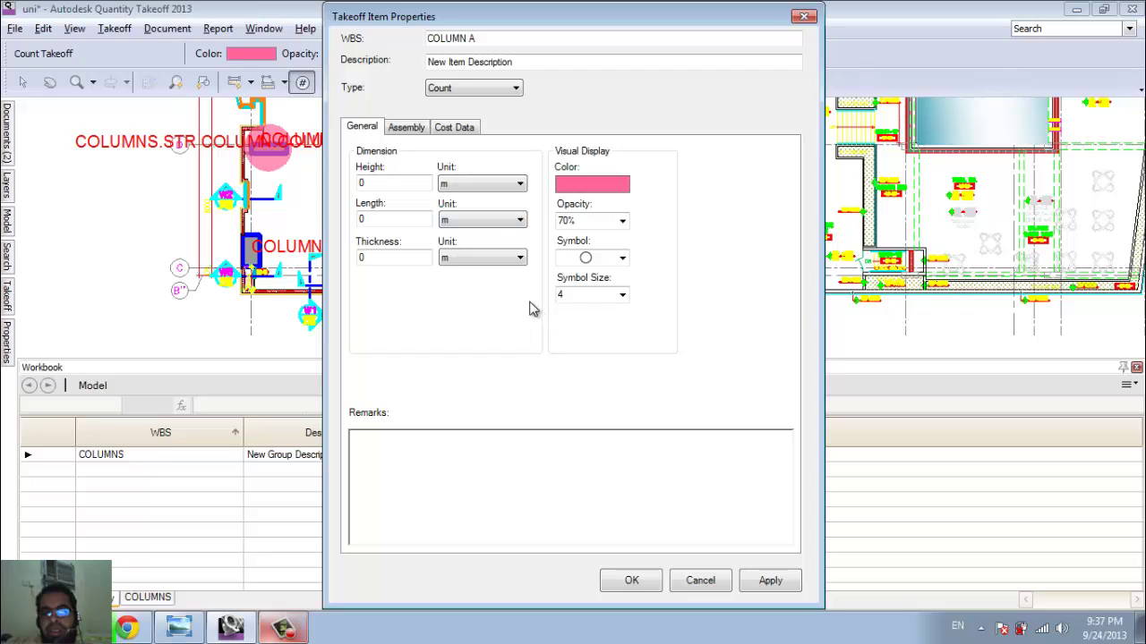
Set the dimensions of COLUMN A to a height of 2 m and a length of 3 m
click(391, 183)
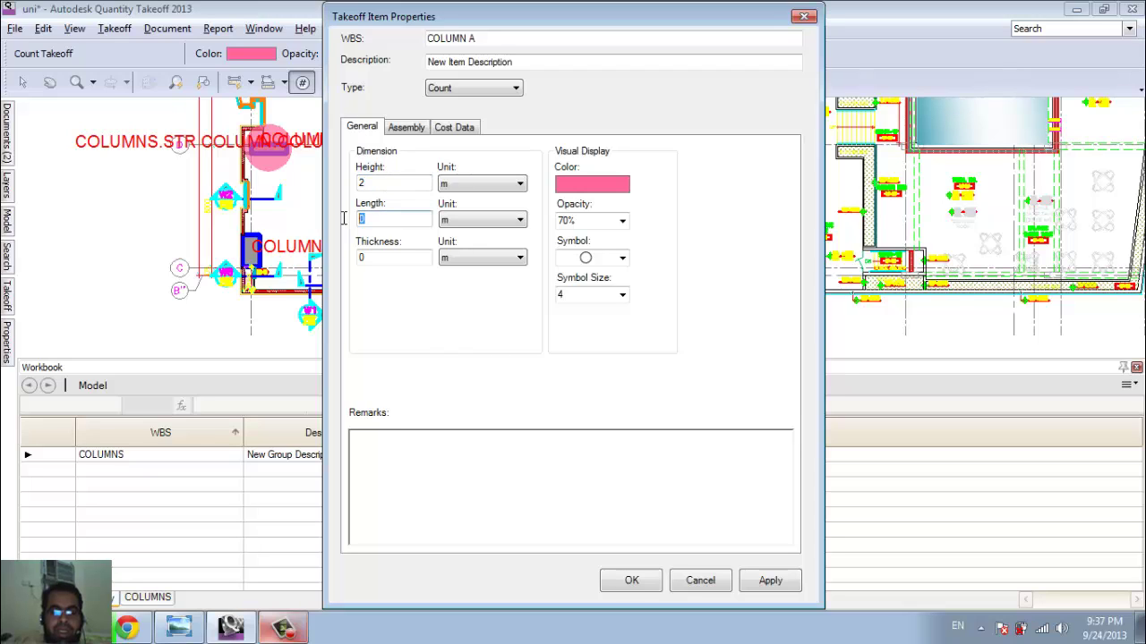
text(3)
Set the second cost quantity of COLUMN A to Length in its cost data
click(421, 130)
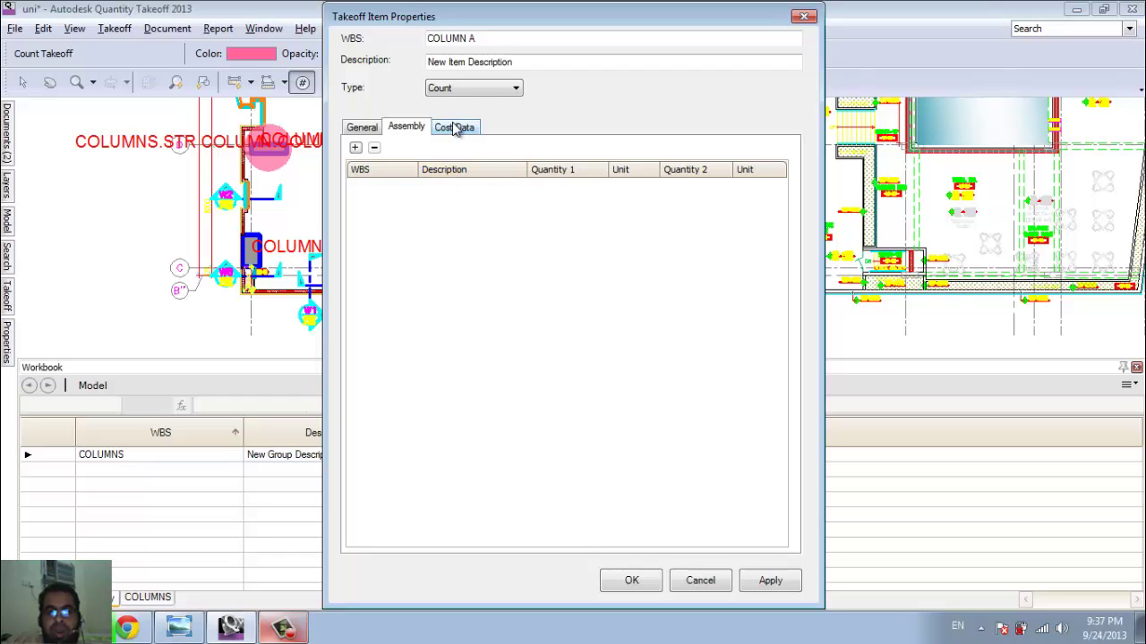
click(456, 130)
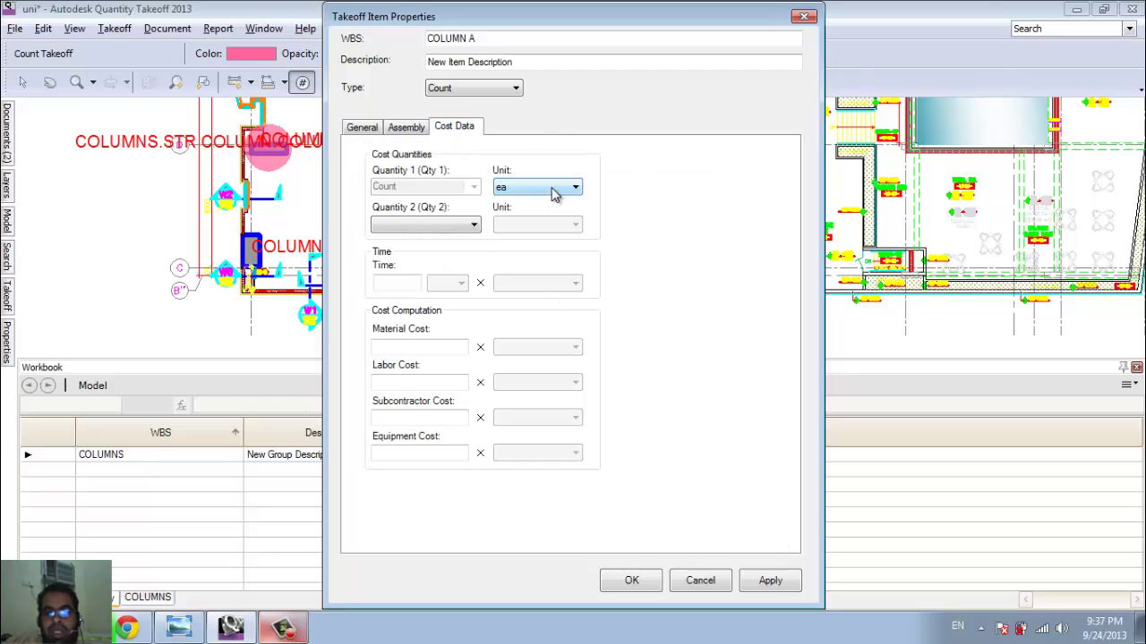
click(453, 229)
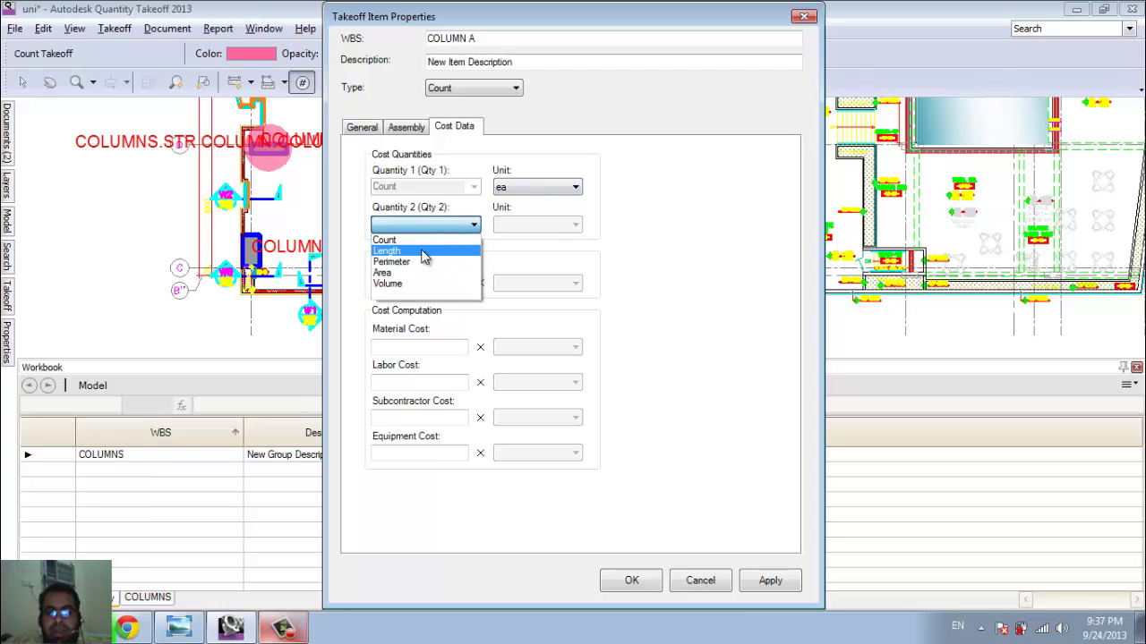
click(430, 251)
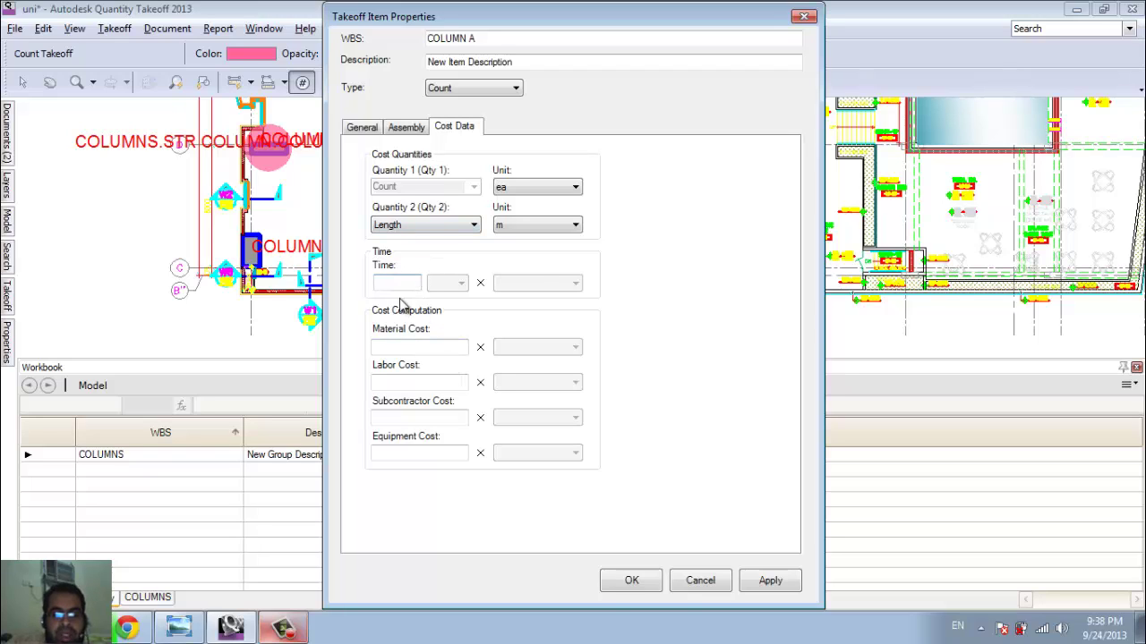
Set the time for COLUMN A to 22 hr multiplied by Qty 1 (Count)
text(22)
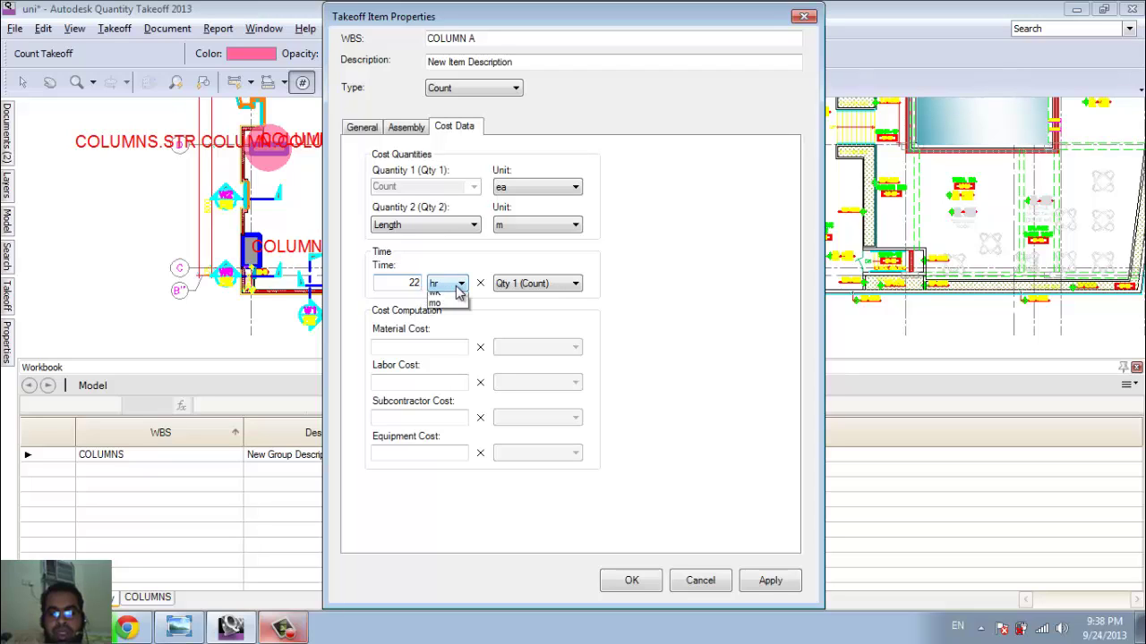
click(458, 288)
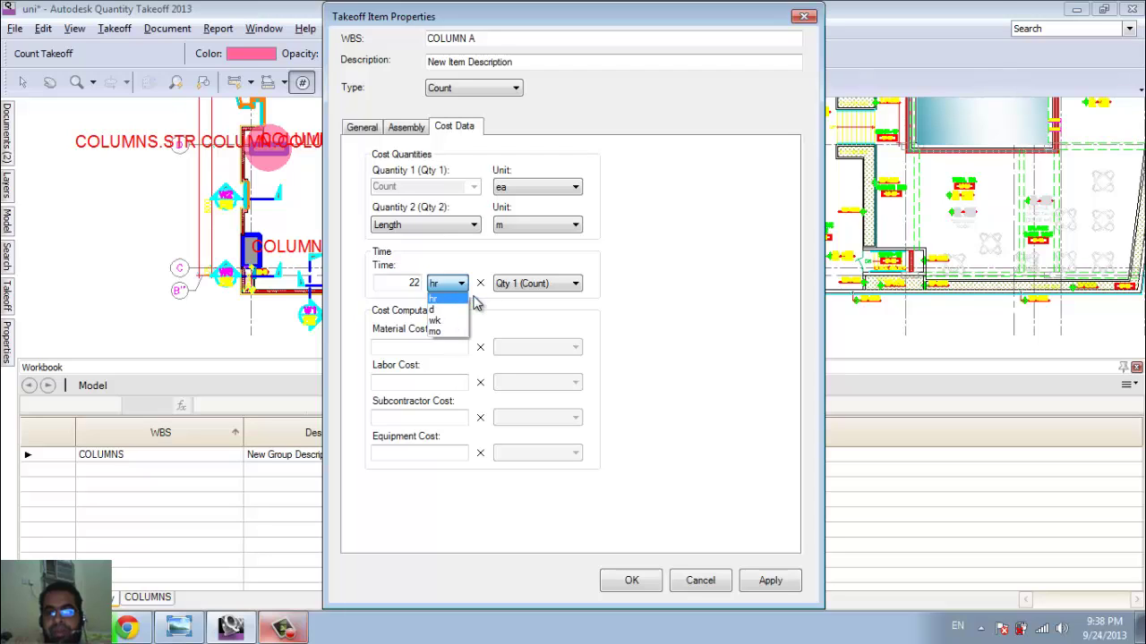
click(477, 304)
click(548, 286)
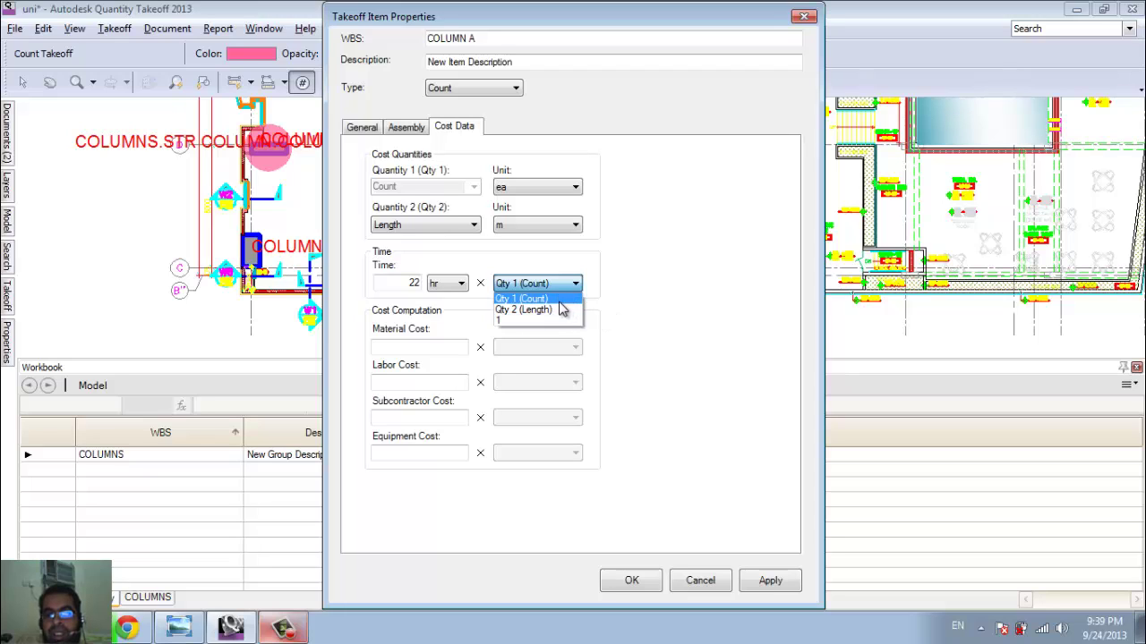
click(528, 298)
Set the material cost to 11 multiplied by Qty 2 (Length)
click(411, 347)
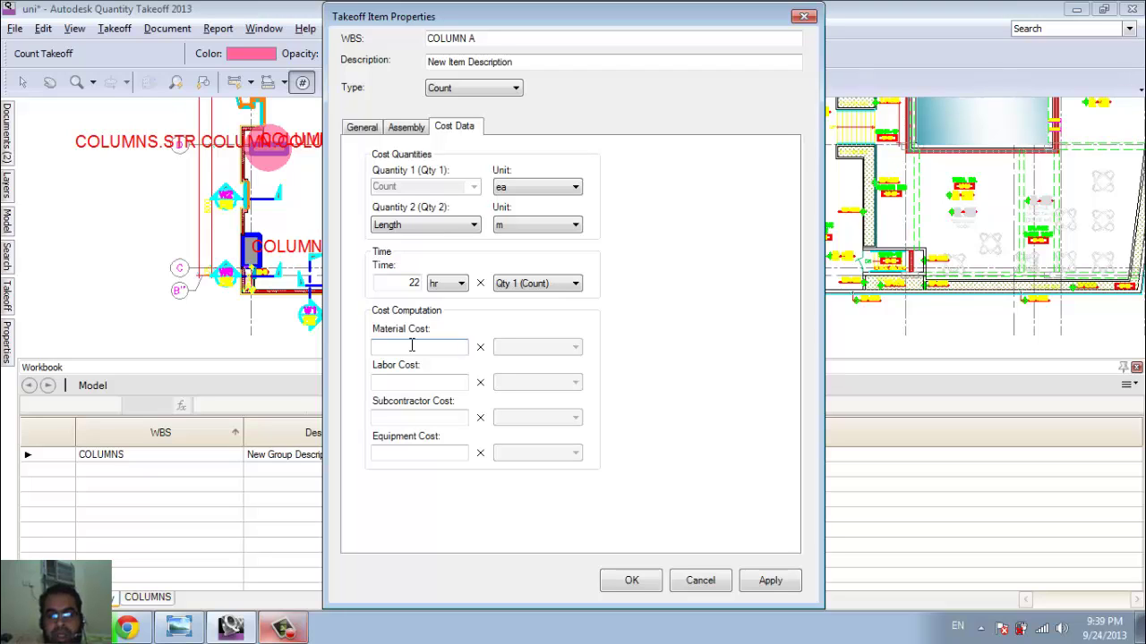
text(11)
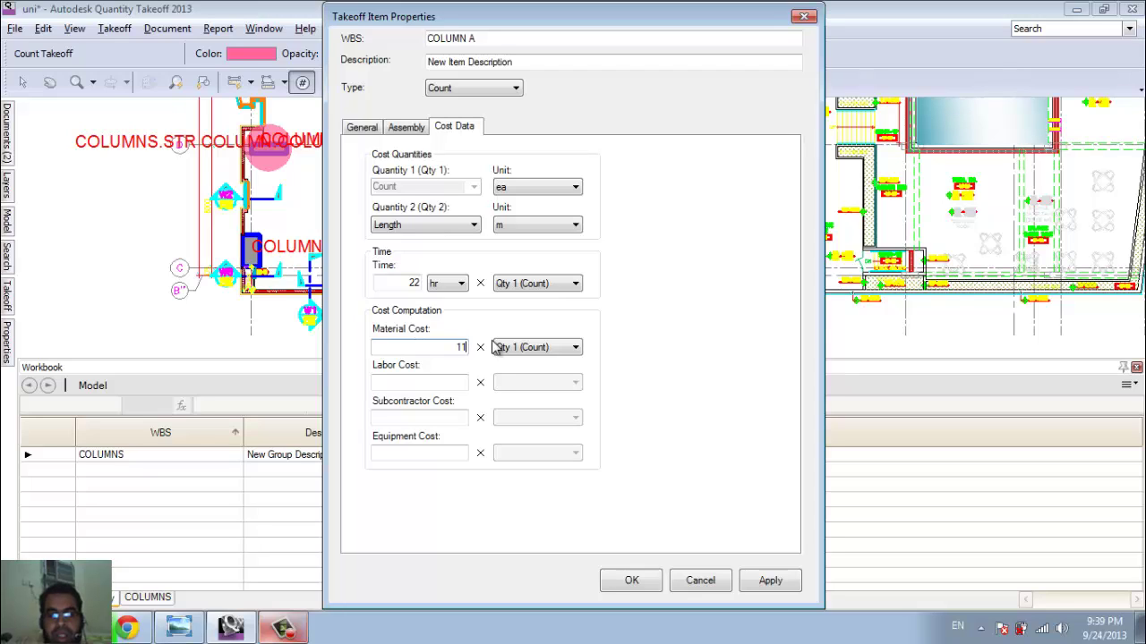
click(526, 349)
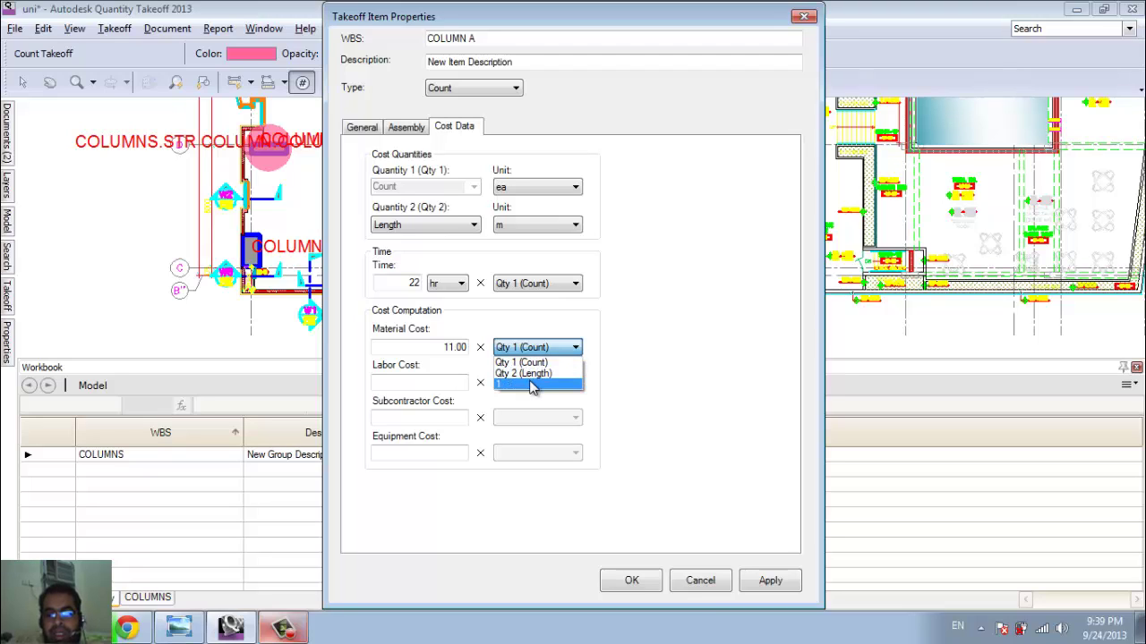
click(532, 385)
click(528, 349)
click(524, 373)
Set the labor cost to 33 multiplied by Qty 1 (Count) and accept the COLUMN A properties
click(427, 388)
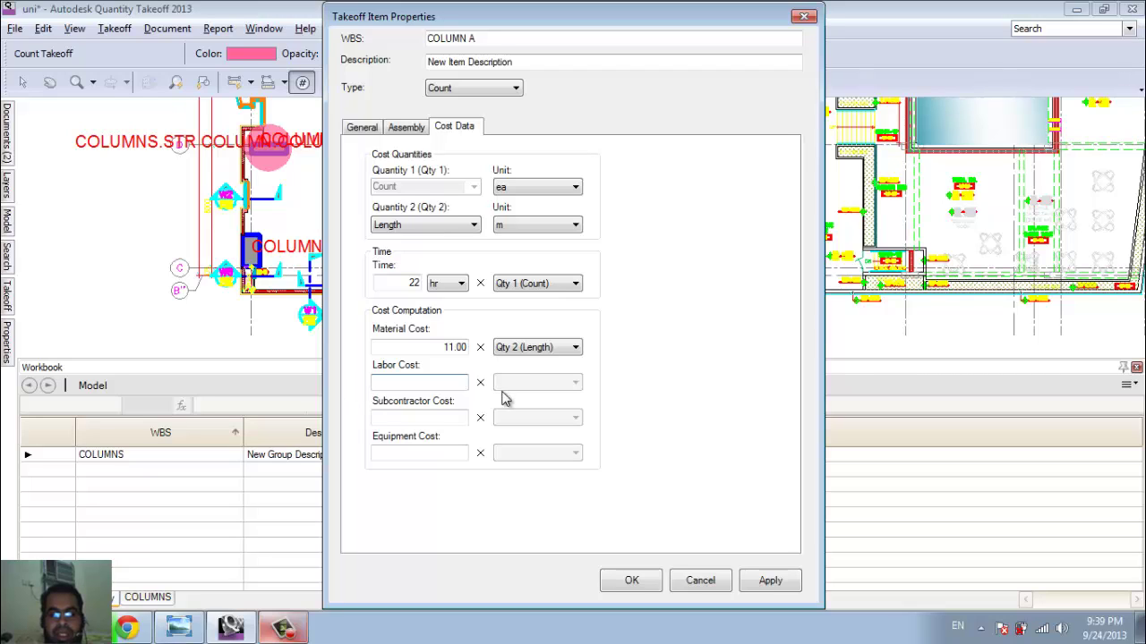
text(33)
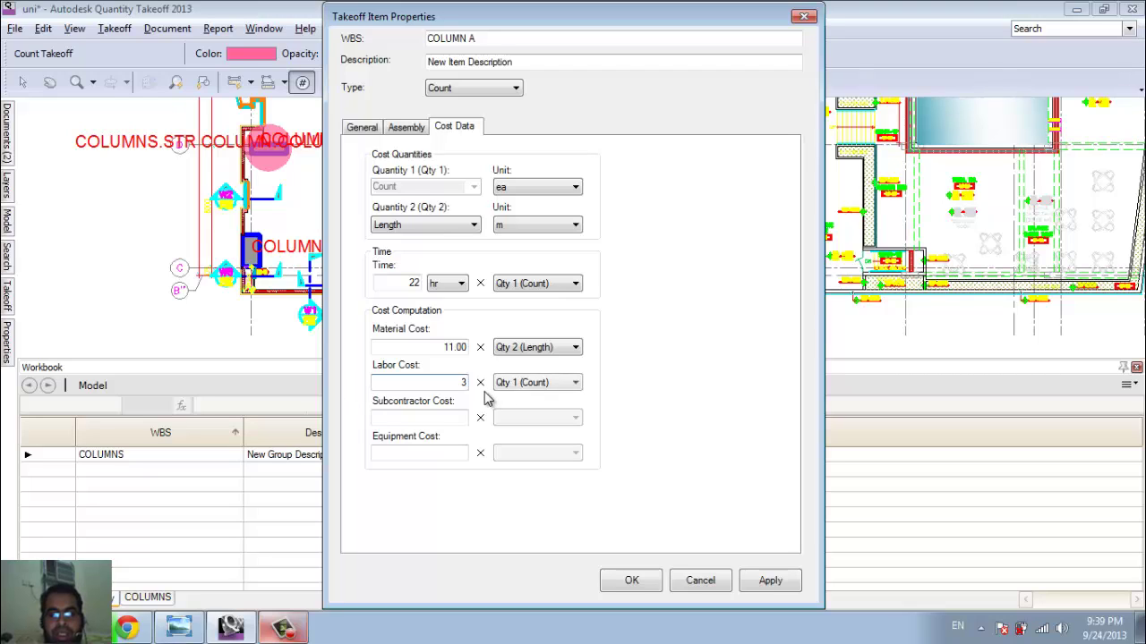
click(576, 382)
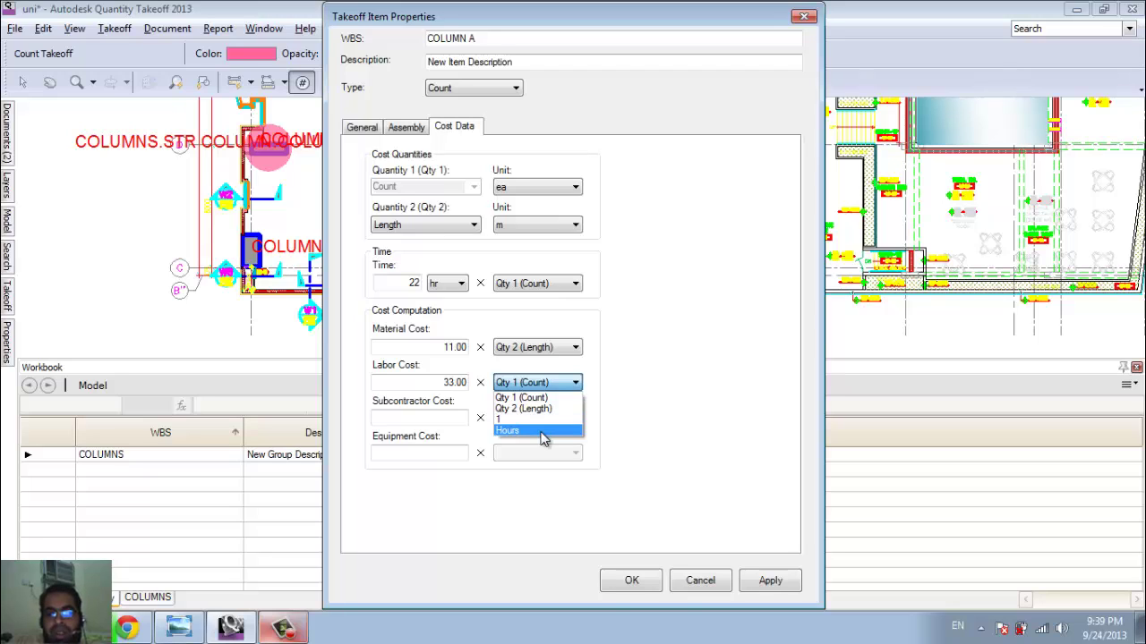
click(519, 397)
click(439, 420)
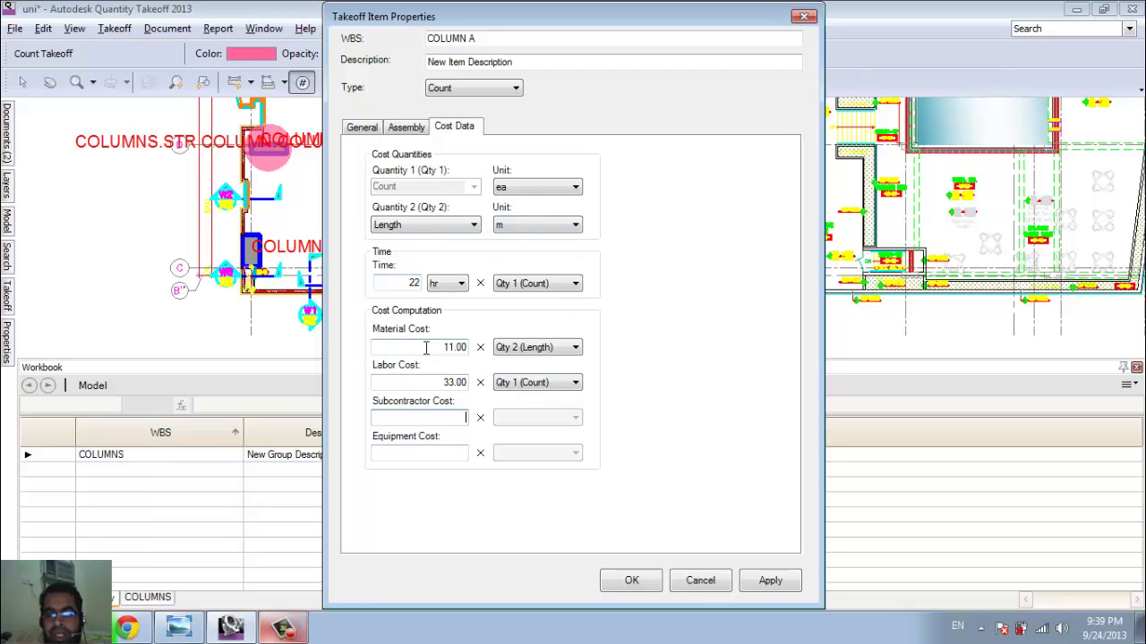
click(414, 131)
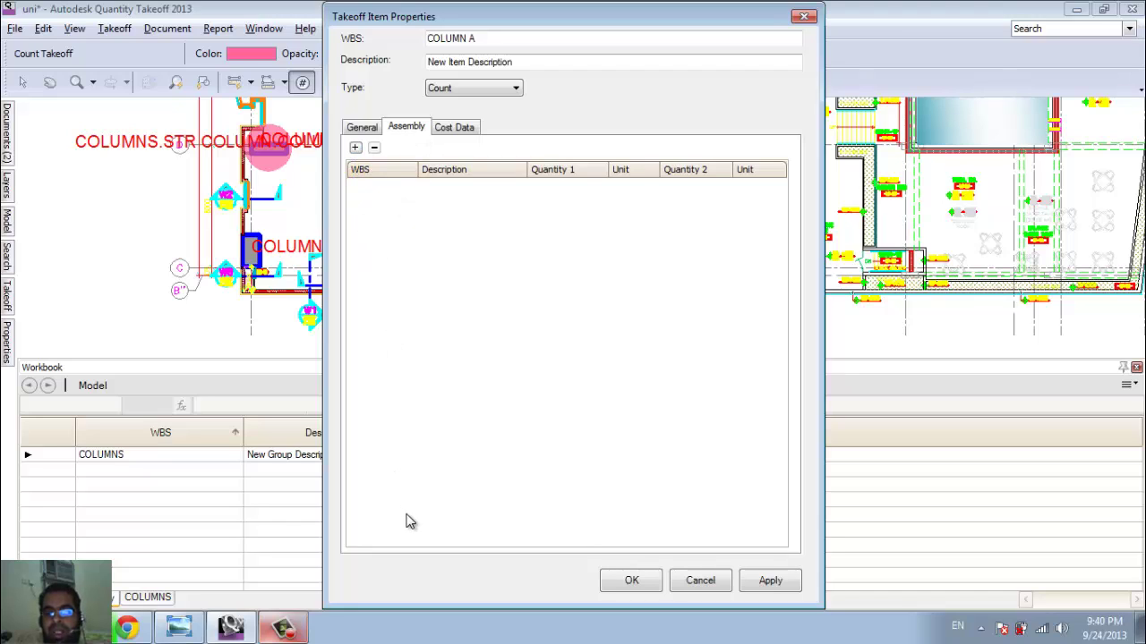
click(456, 128)
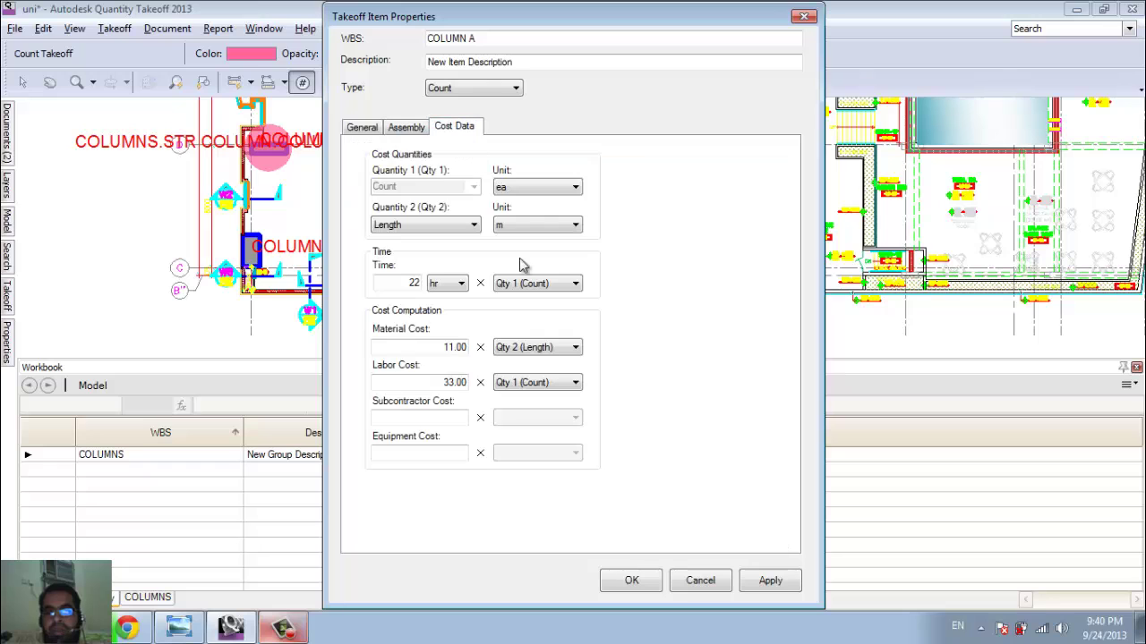
click(629, 578)
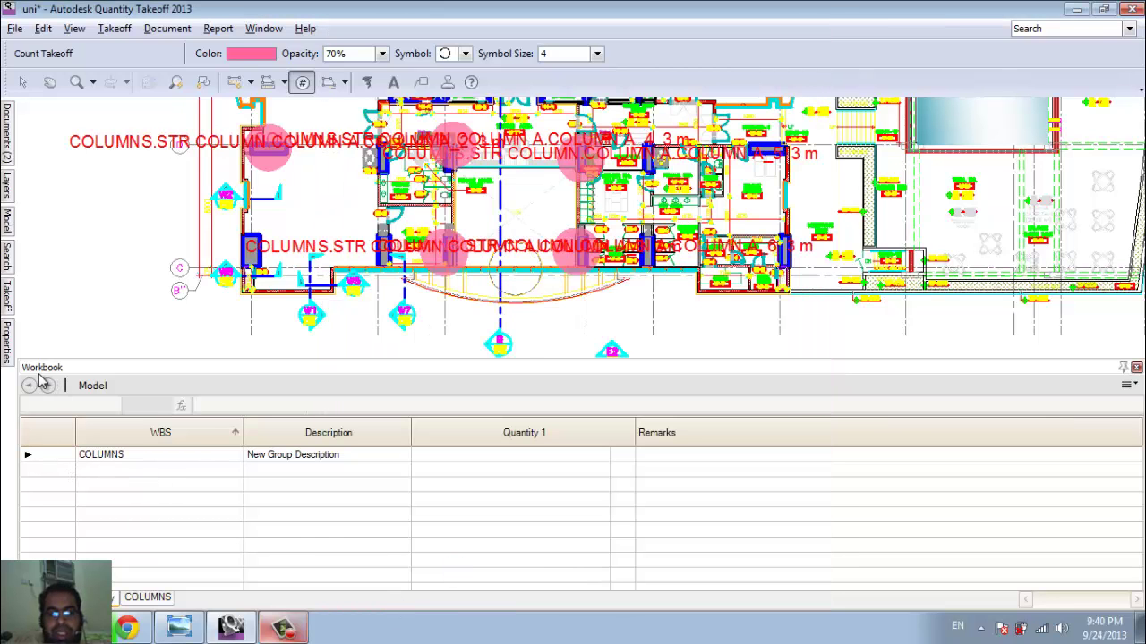
Expand the COLUMNS and STR COLUMN groups in the workbook down to the COLUMN A item
click(30, 455)
click(55, 474)
click(43, 470)
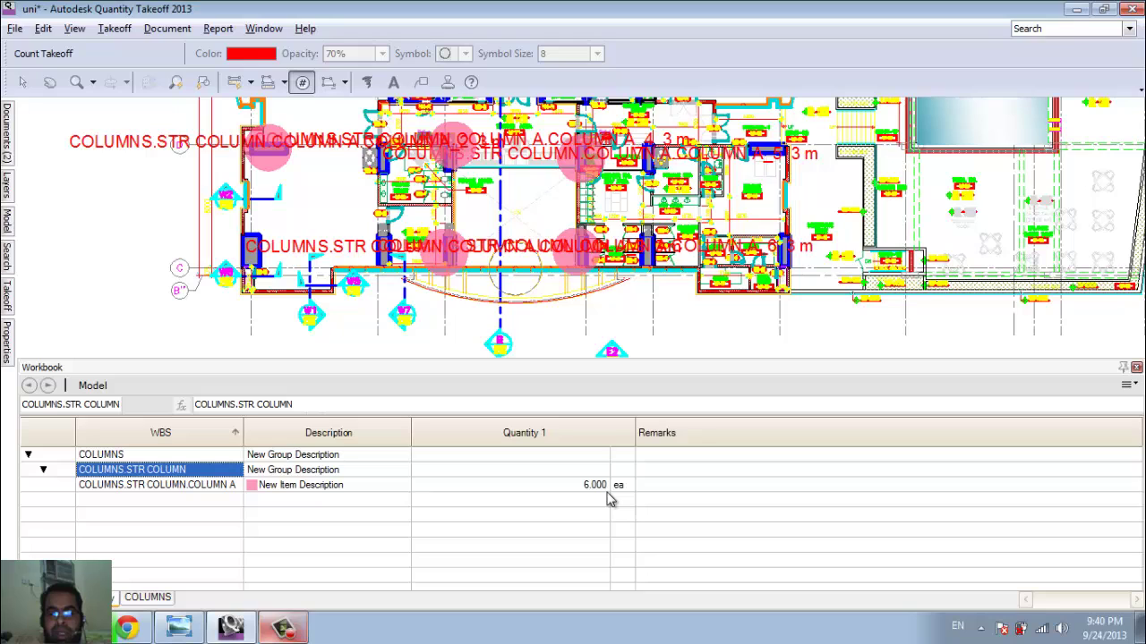
Show the Quantity 2 column in the workbook and hide the Remarks column
right_click(580, 435)
click(586, 488)
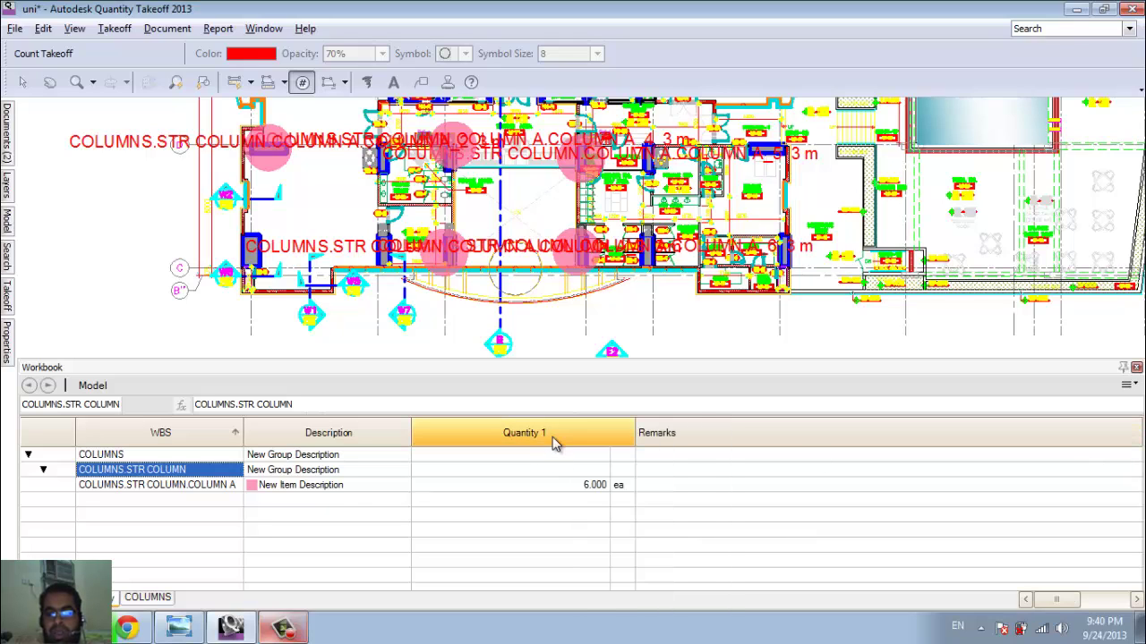
right_click(558, 439)
click(595, 471)
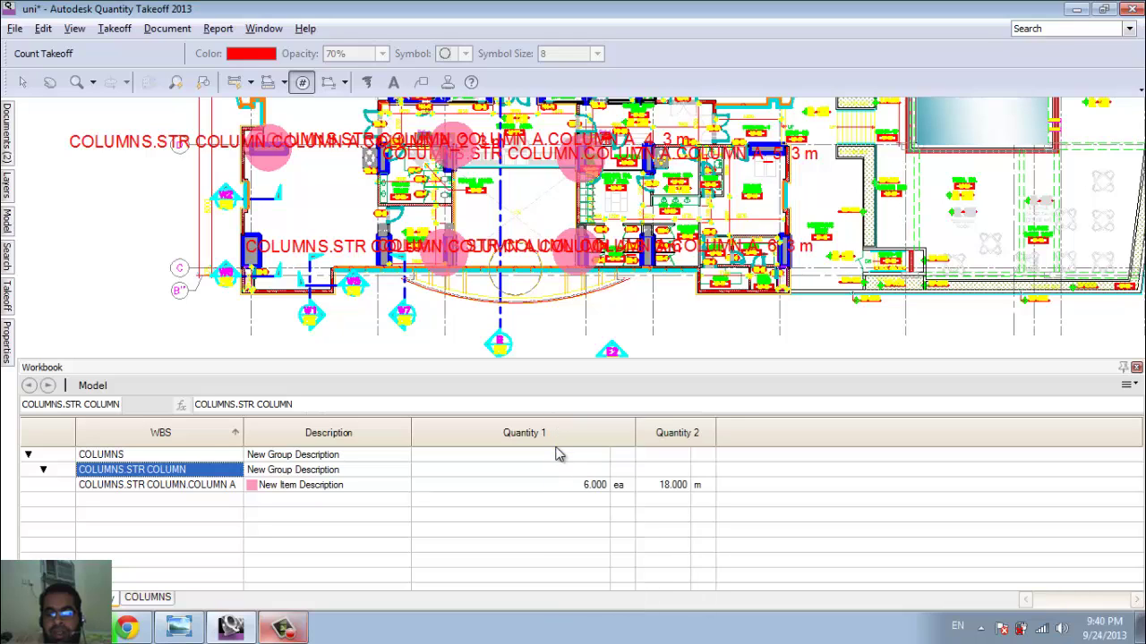
Add the Total Cost, Equipment Cost and Time columns to the workbook
right_click(559, 434)
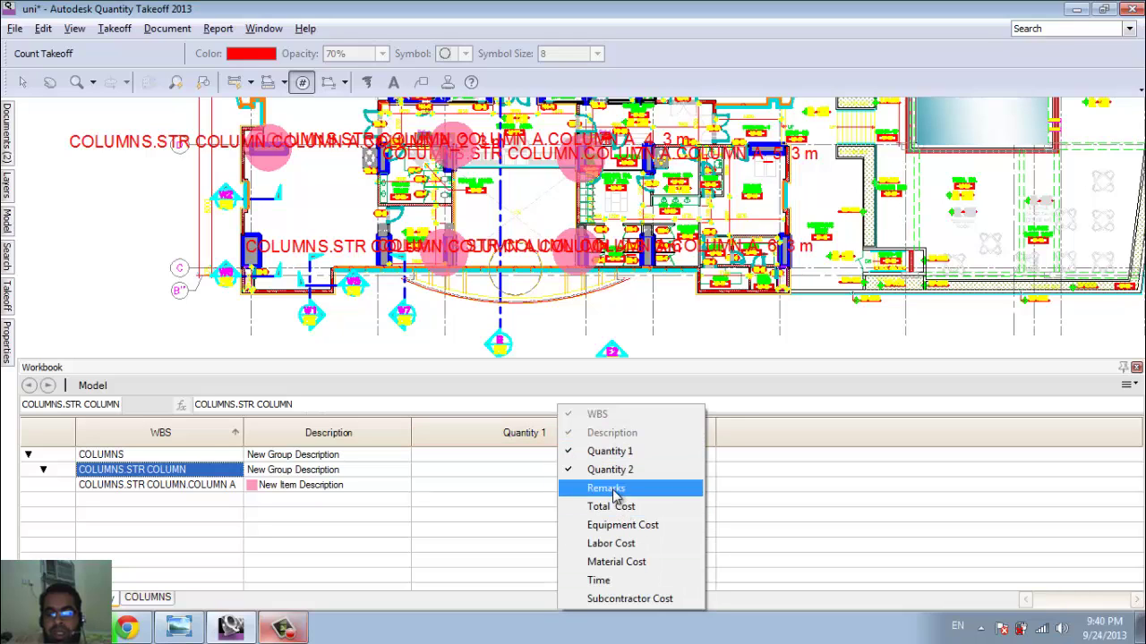
click(623, 508)
right_click(574, 441)
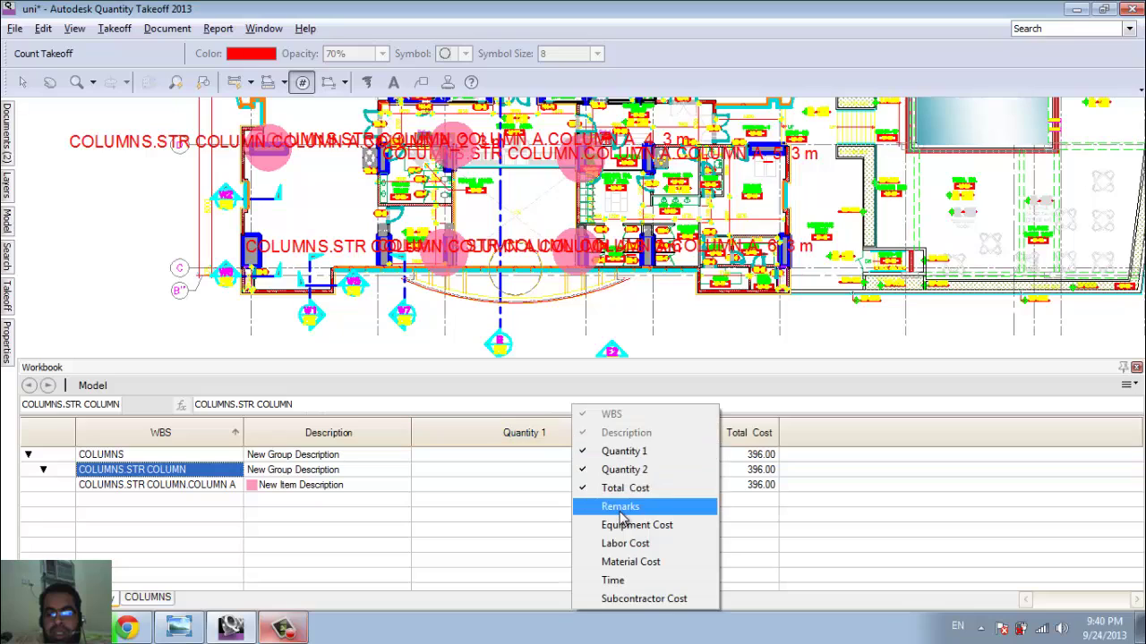
click(627, 526)
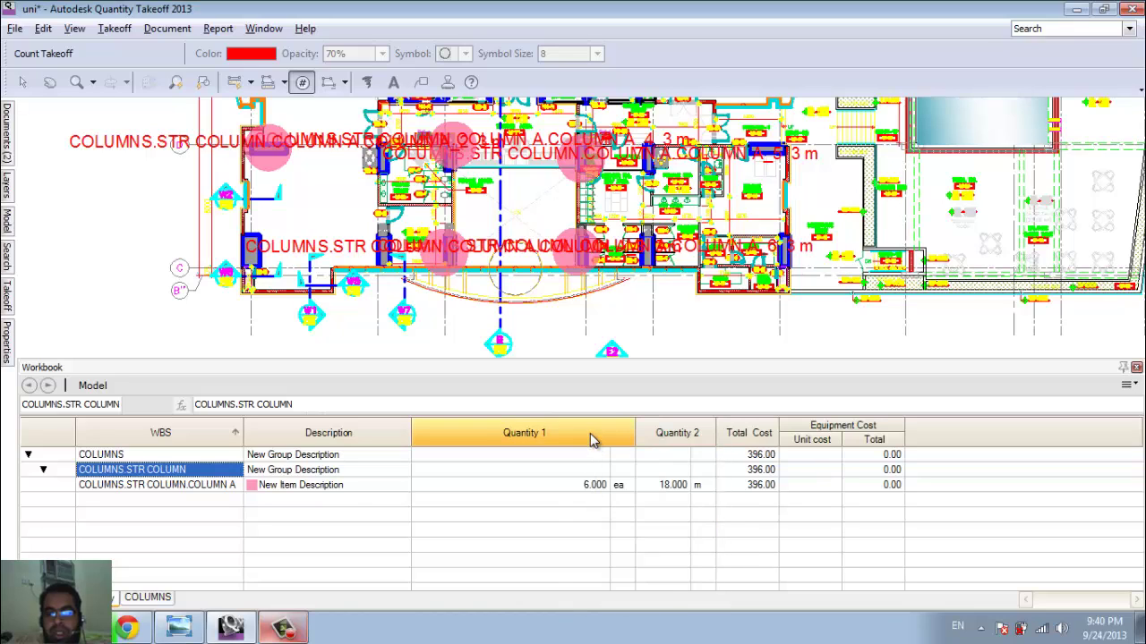
right_click(593, 439)
click(659, 580)
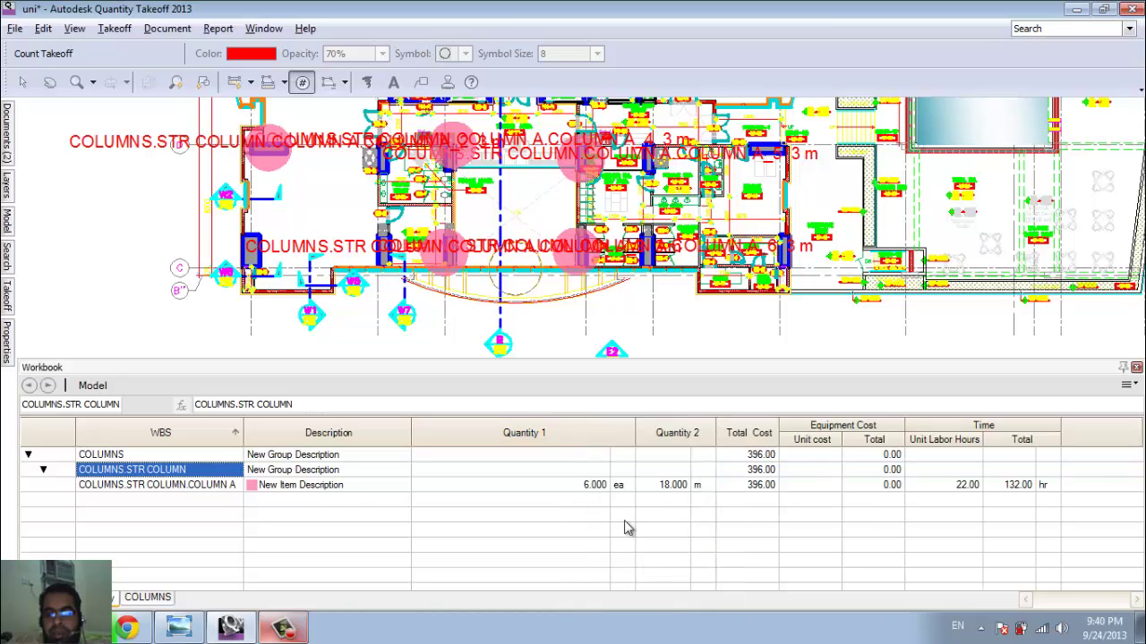
Add the Material Cost, Subcontractor Cost and Labor Cost columns to the workbook
right_click(605, 436)
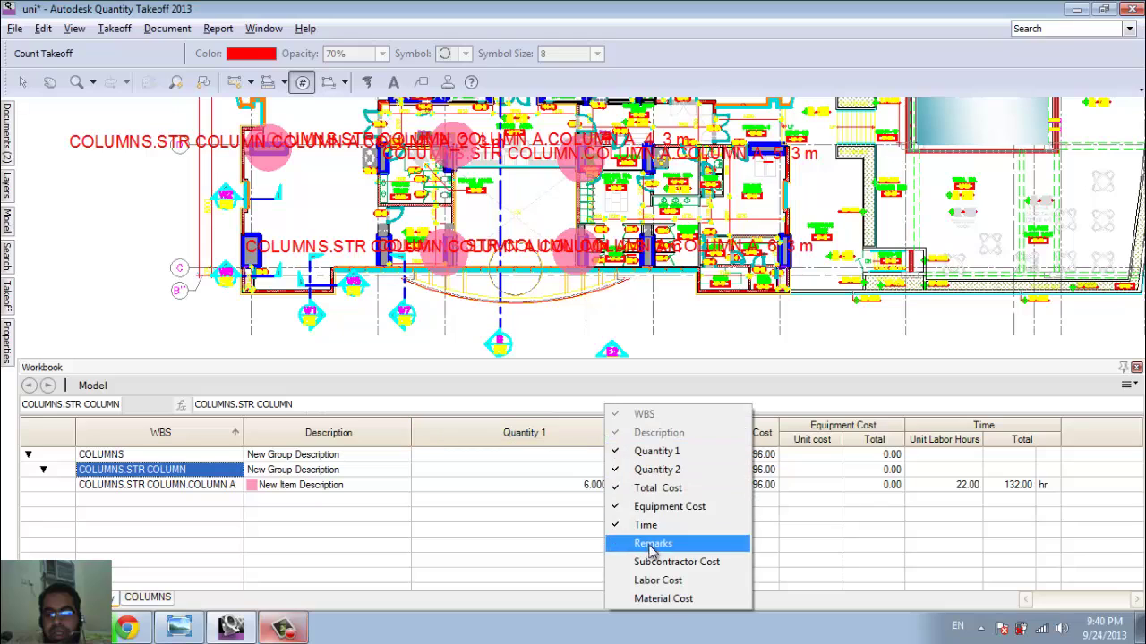
click(663, 598)
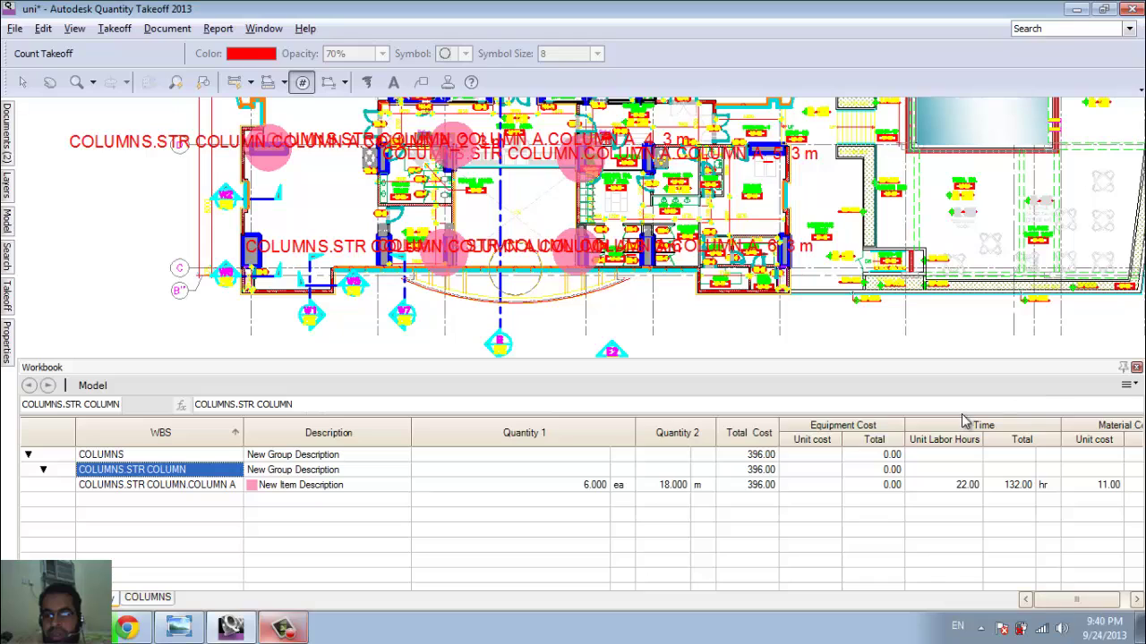
right_click(679, 436)
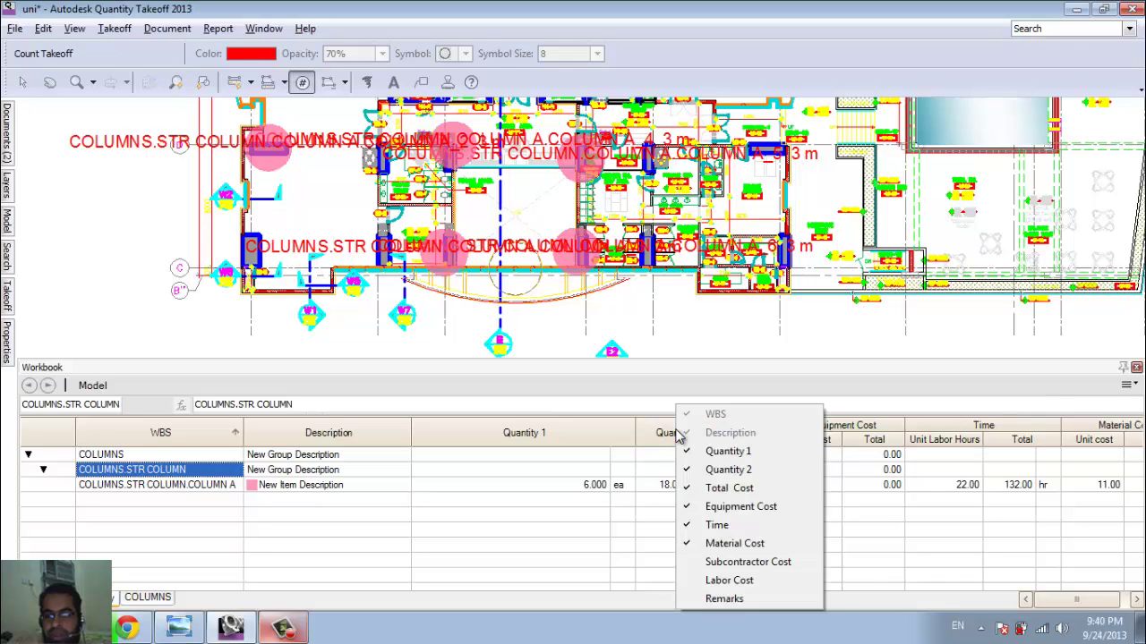
click(748, 562)
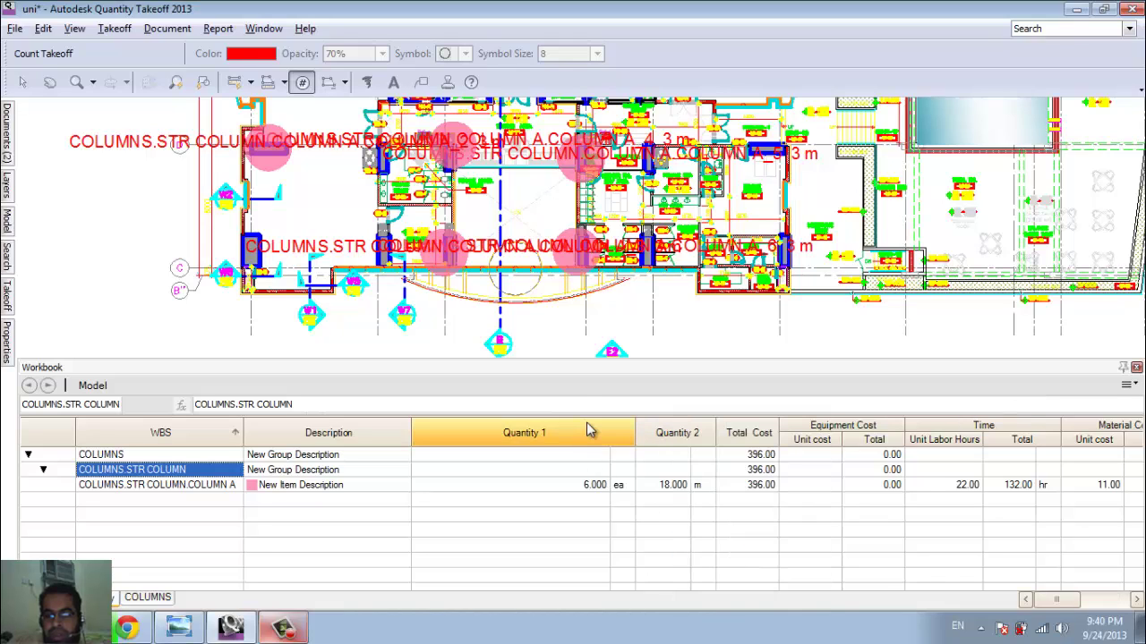
right_click(588, 432)
click(658, 581)
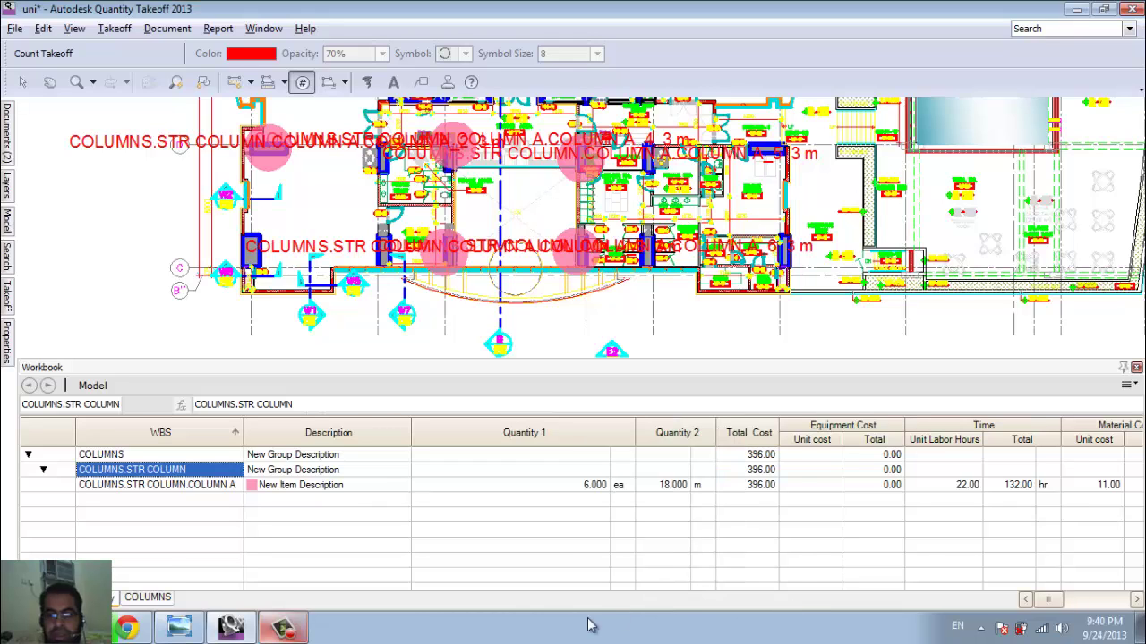
Review the COLUMNS sheet of the workbook and return to the summary sheet
drag(1047, 602, 936, 610)
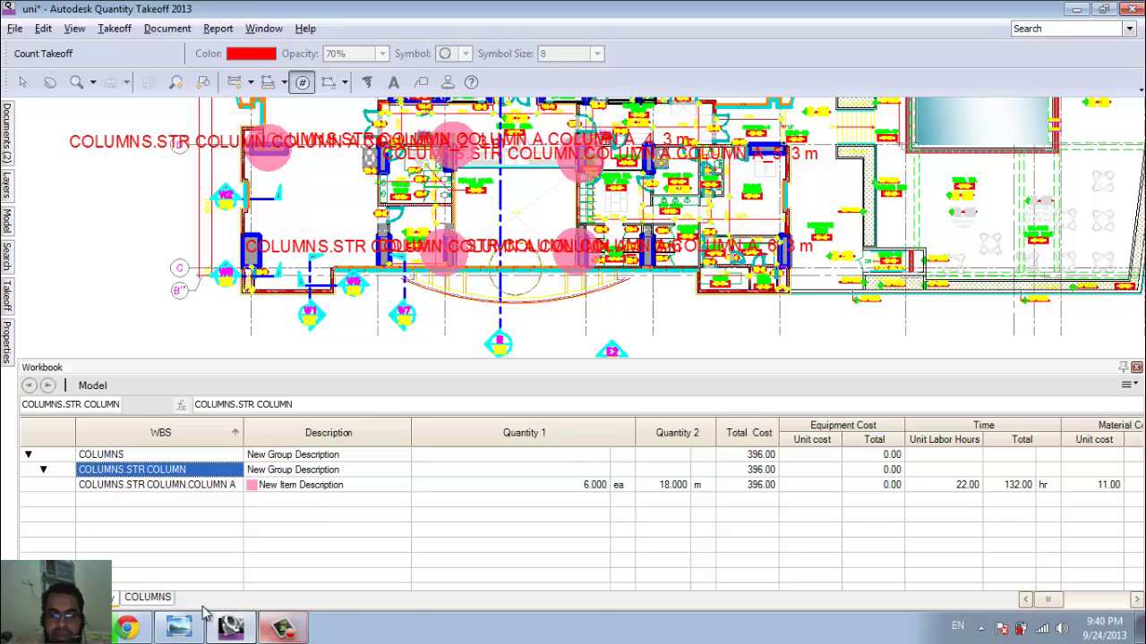
click(163, 598)
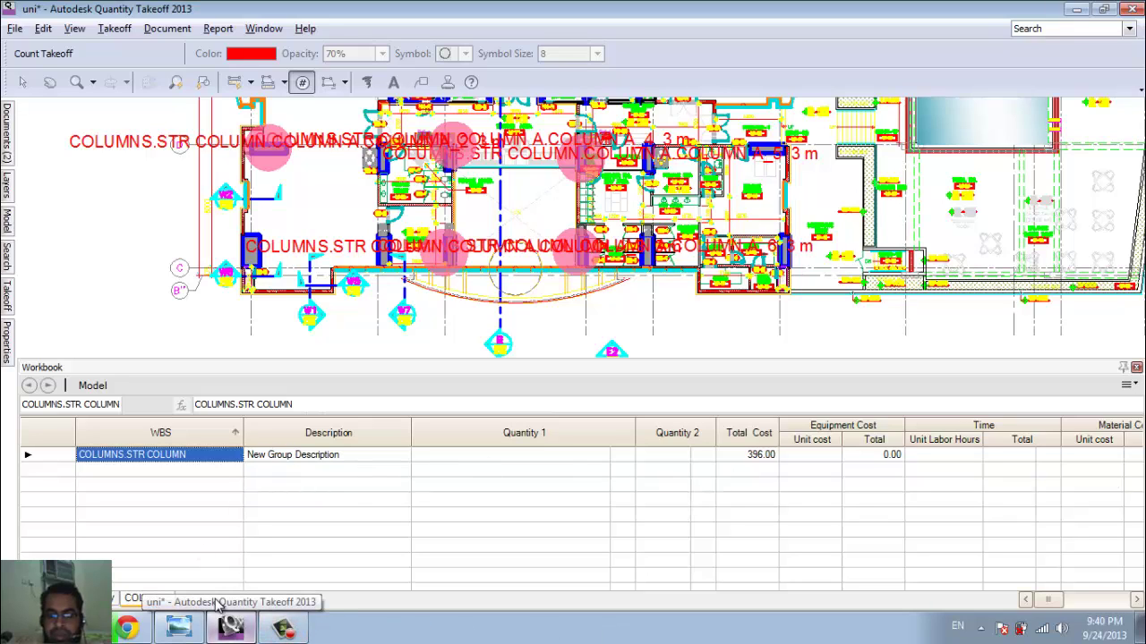
drag(1050, 606, 985, 613)
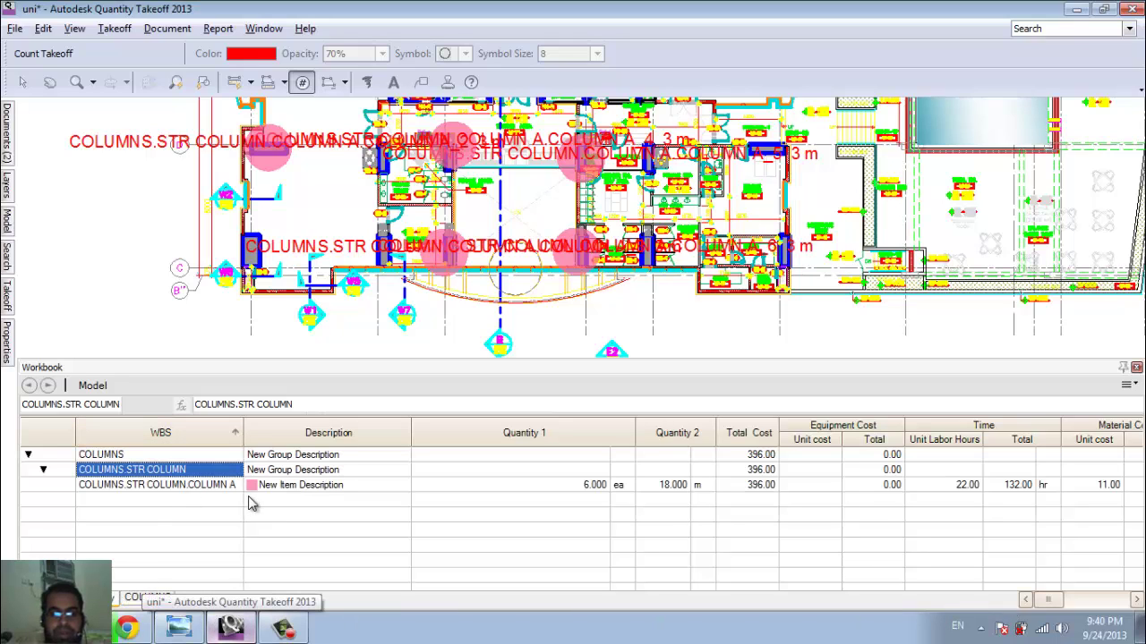
Select the COLUMN A row in the workbook and bring up the takeoff item list
click(161, 485)
click(7, 185)
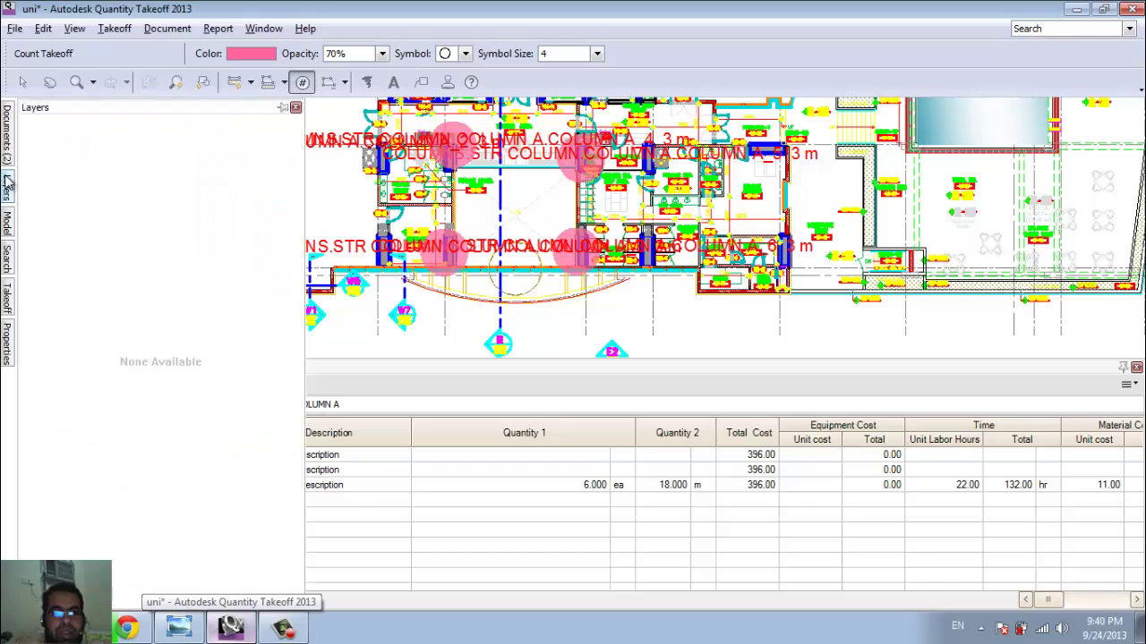
click(7, 297)
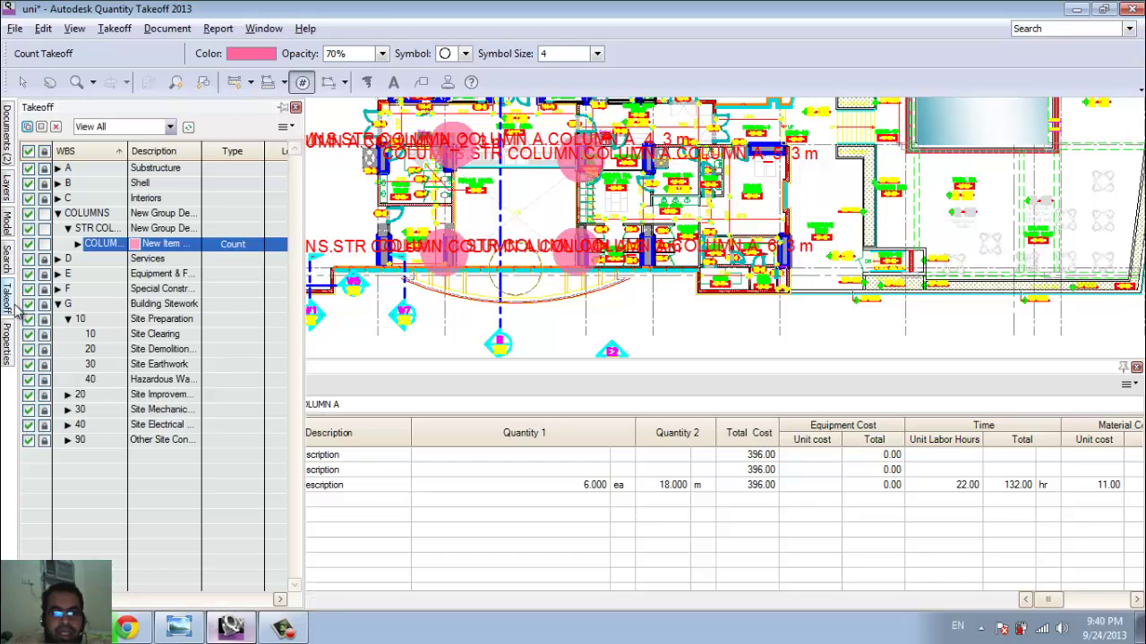
Add a new takeoff item named FINSH beside COLUMN A in the structural columns group
click(42, 127)
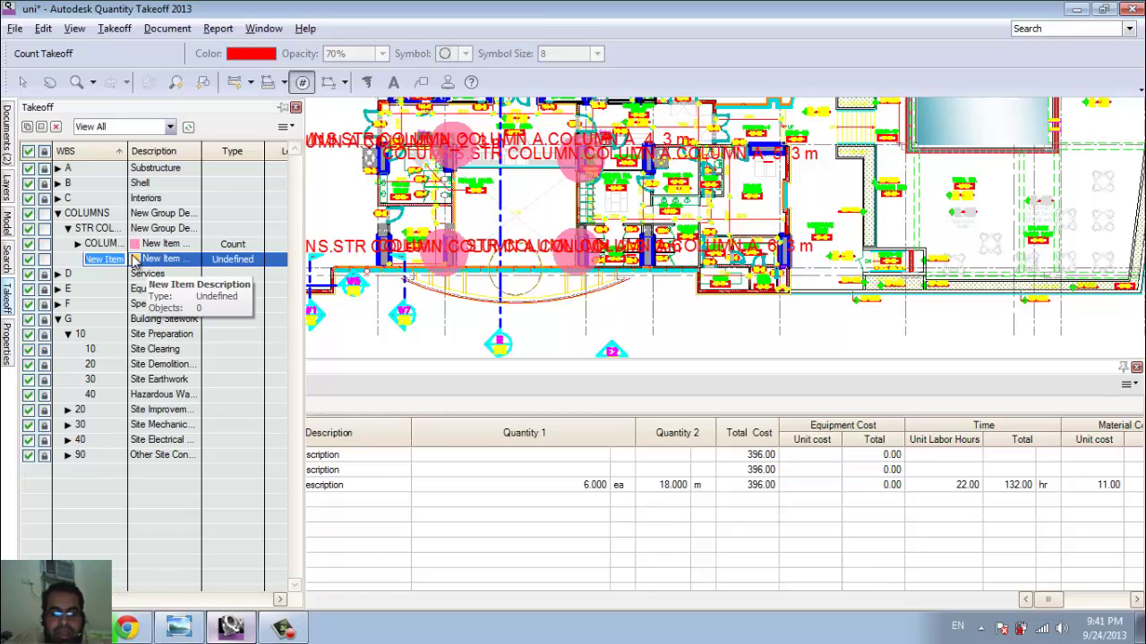
text(FINSH)
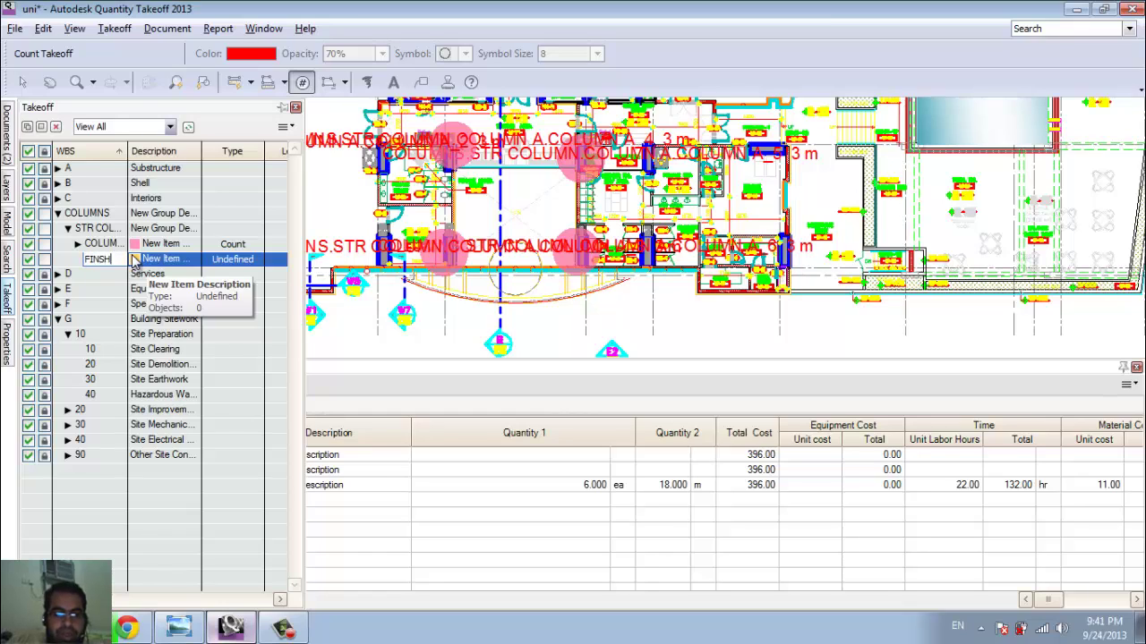
key(Return)
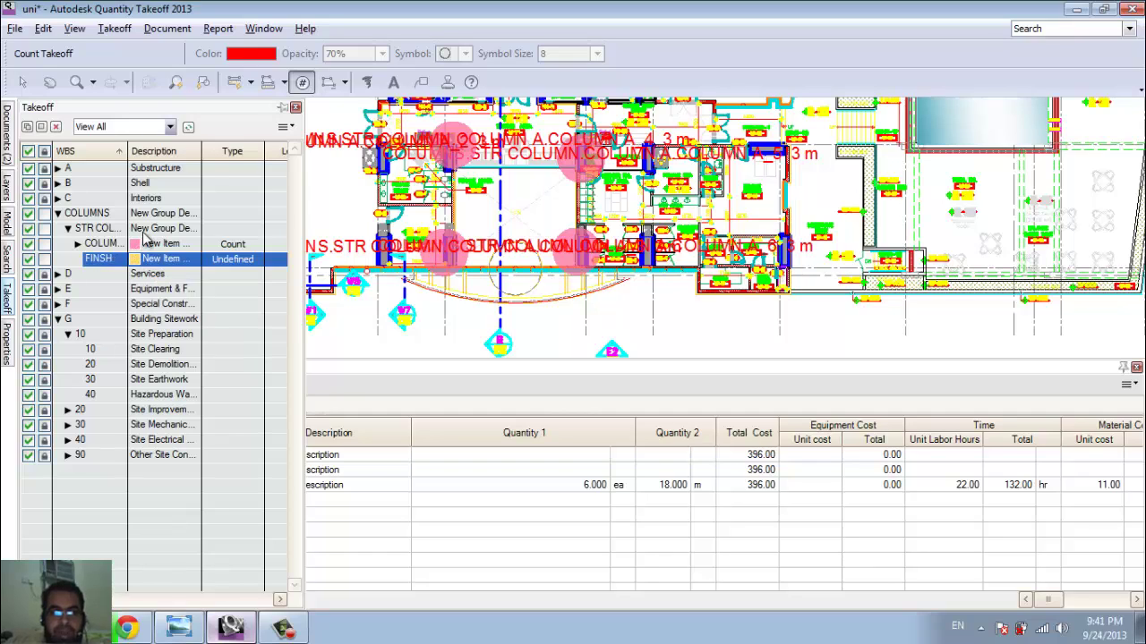
Start an area takeoff and set the sheet's drawing units to Millimeters, keeping the Published sheet scale
click(267, 84)
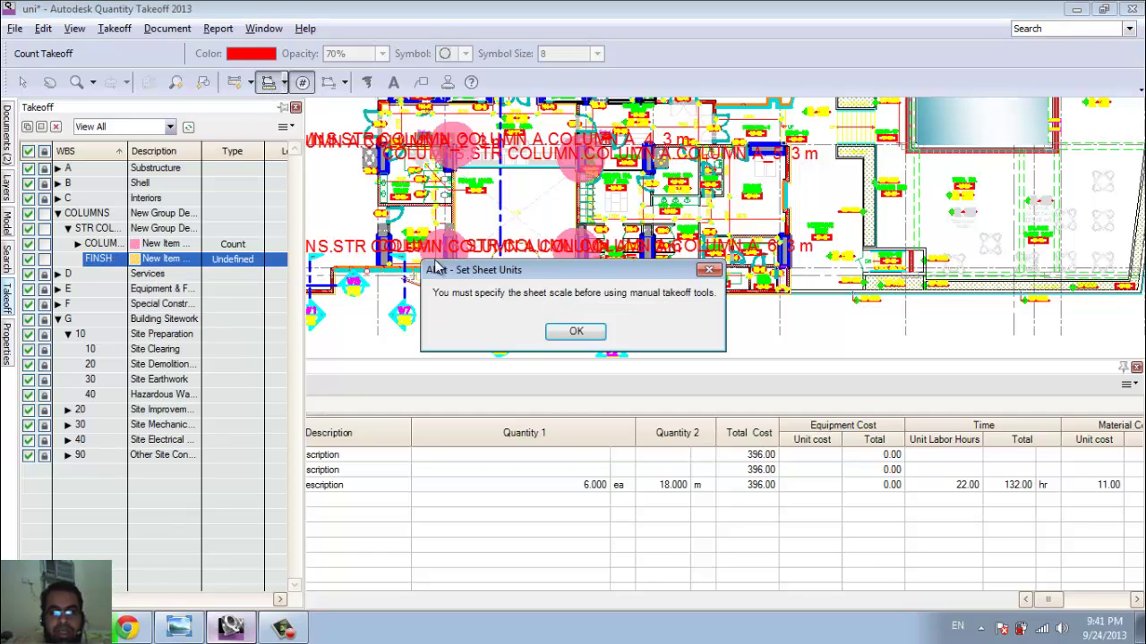
click(576, 332)
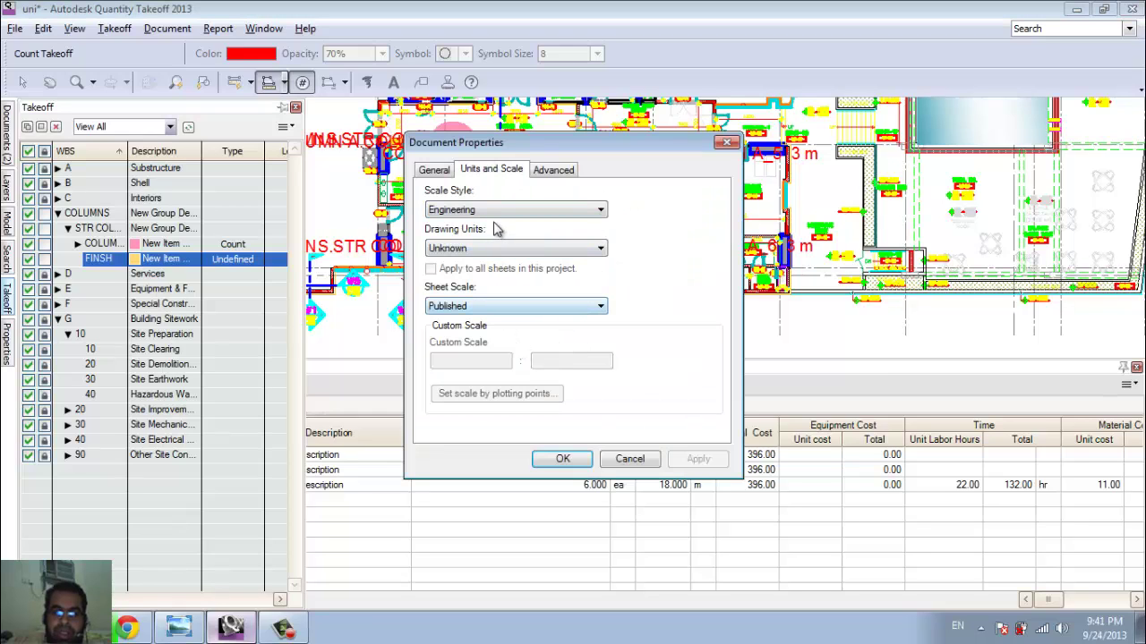
click(496, 247)
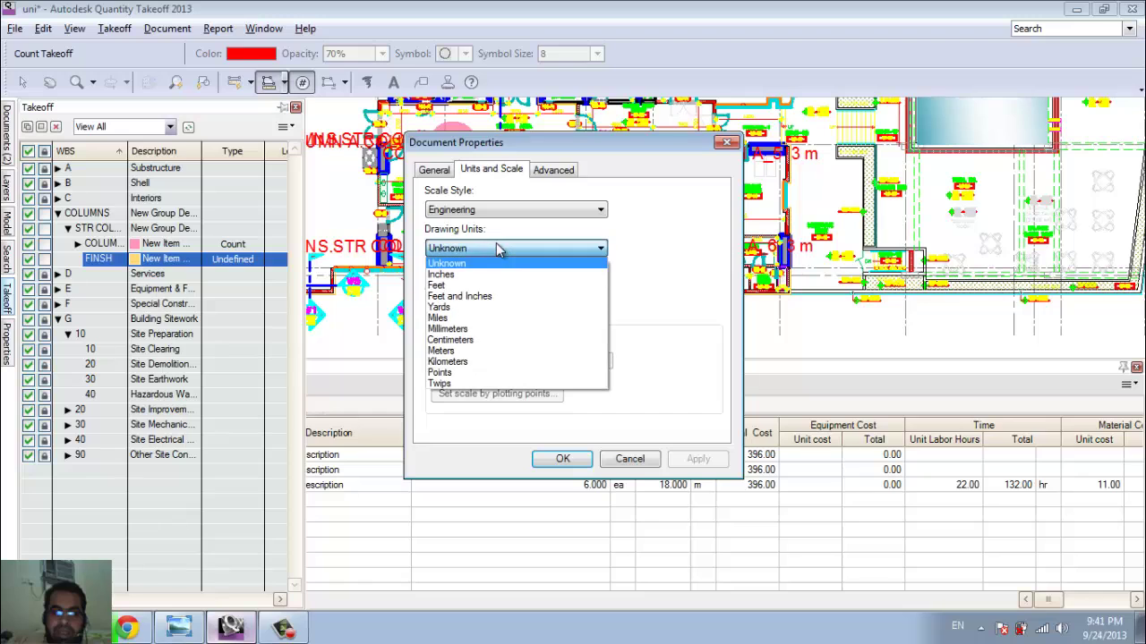
click(481, 329)
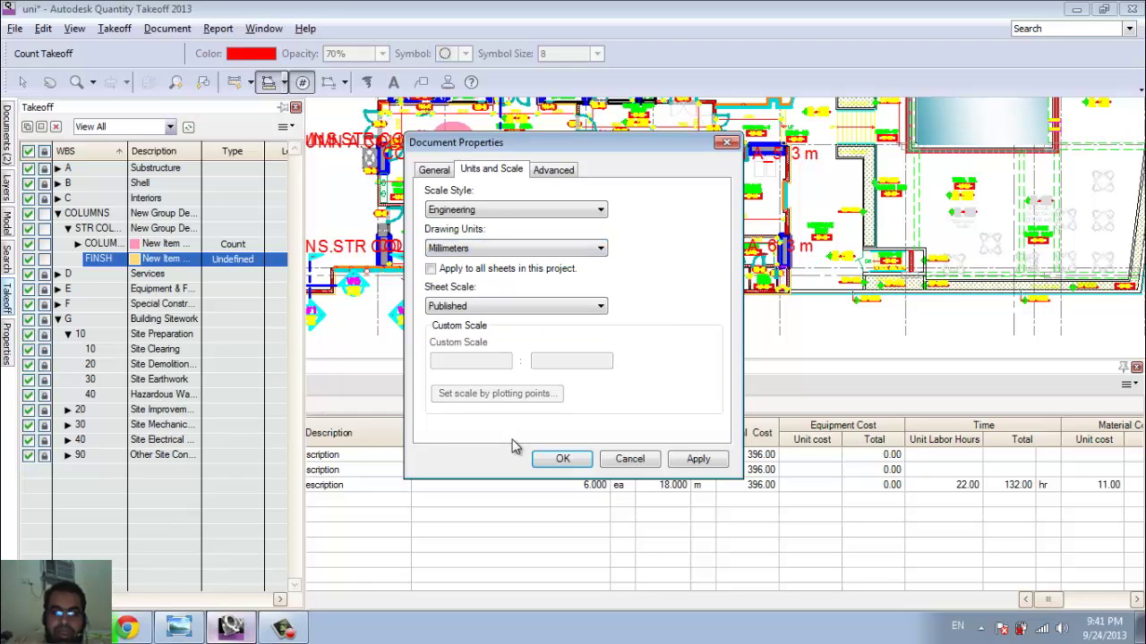
click(549, 459)
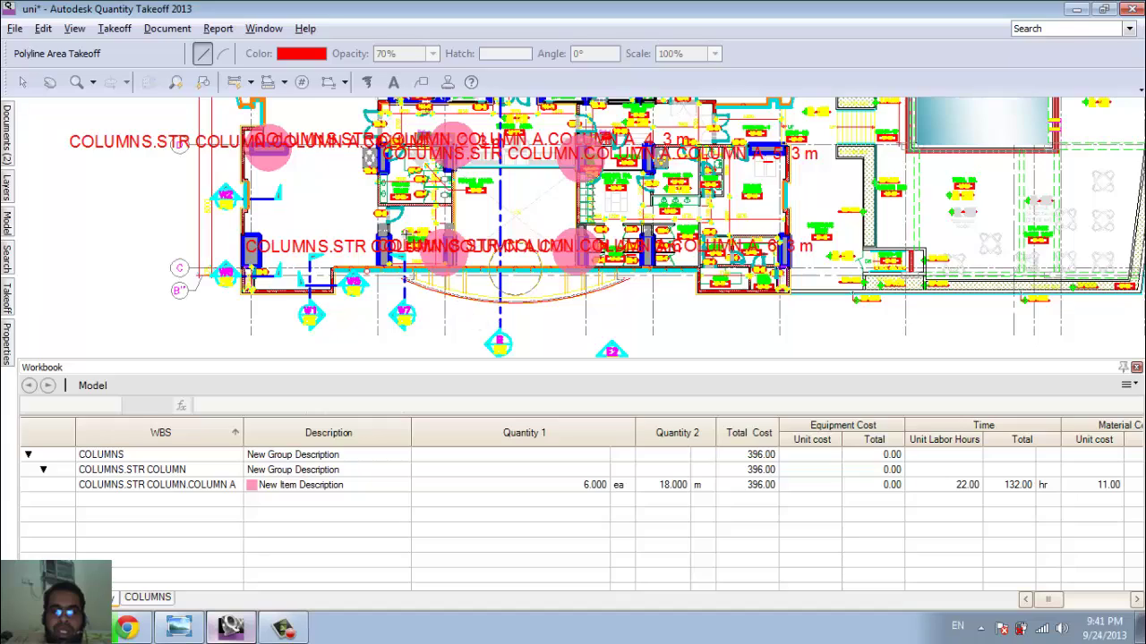
Trace a Polyline Area Takeoff around the children's pool zone at the upper right corner of the plan
middle_drag(376, 234, 504, 345)
scroll(486, 304, down, 5)
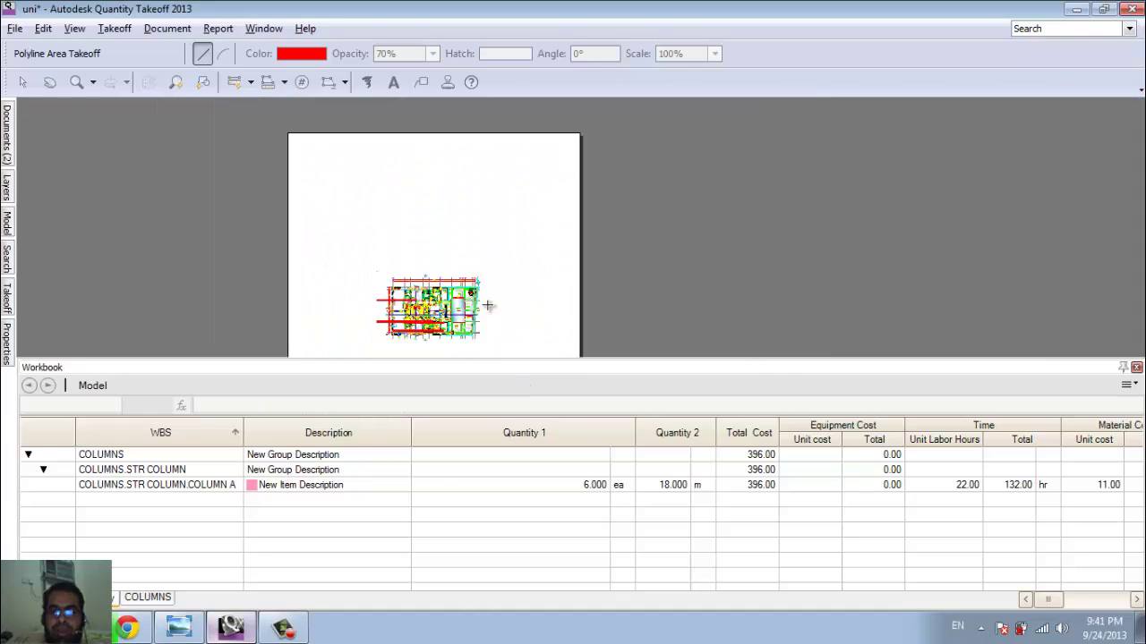
scroll(463, 313, up, 8)
scroll(384, 280, down, 3)
middle_drag(248, 205, 491, 262)
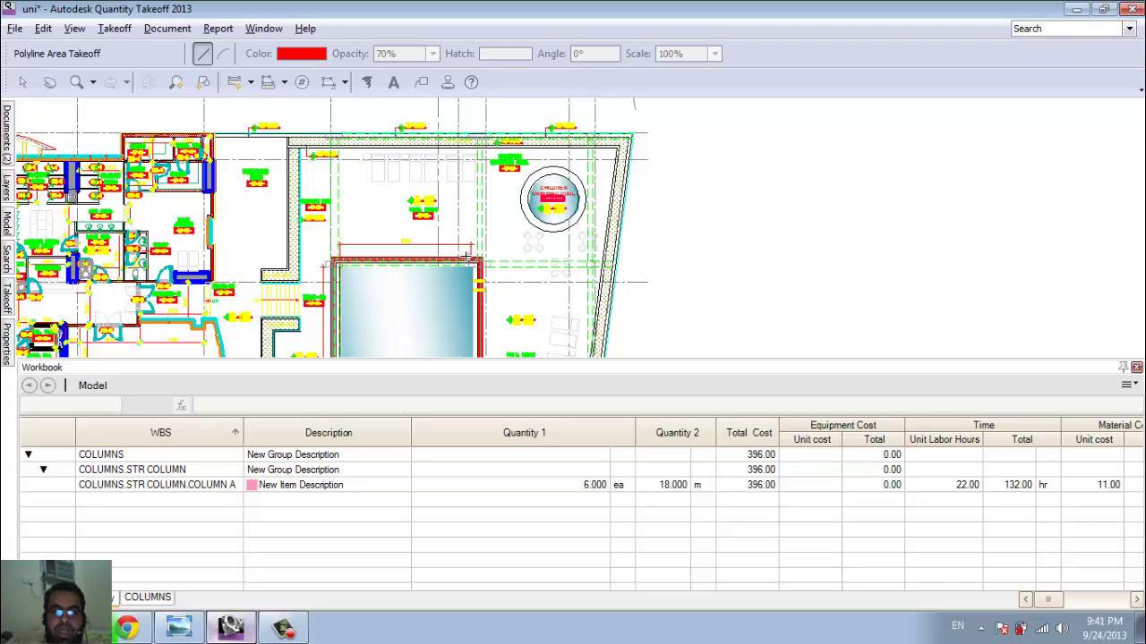
click(284, 83)
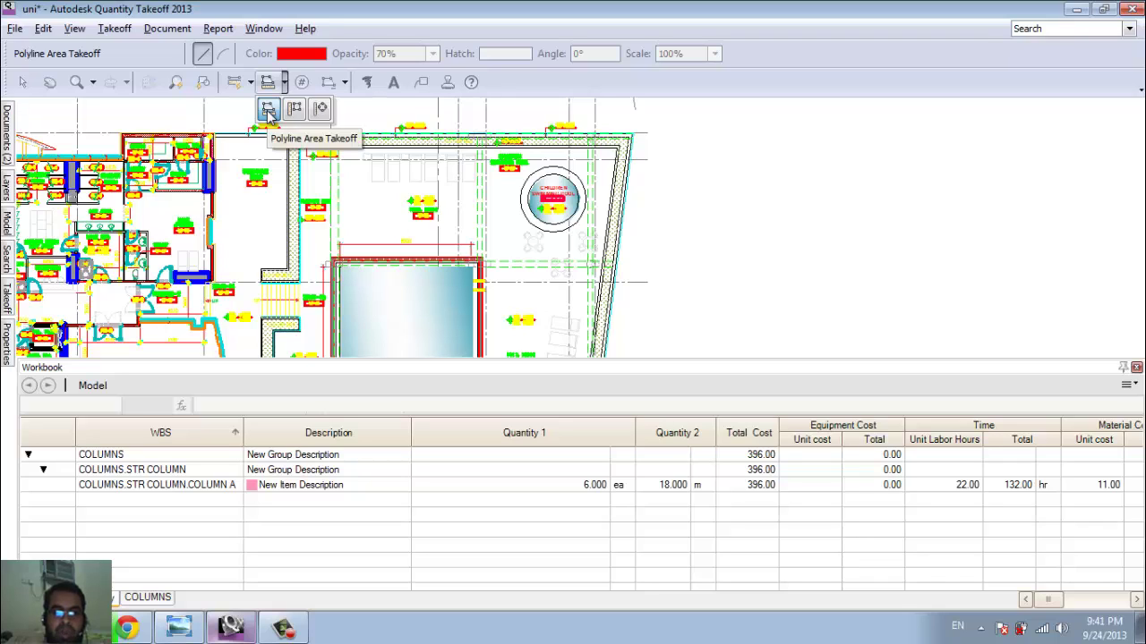
click(269, 110)
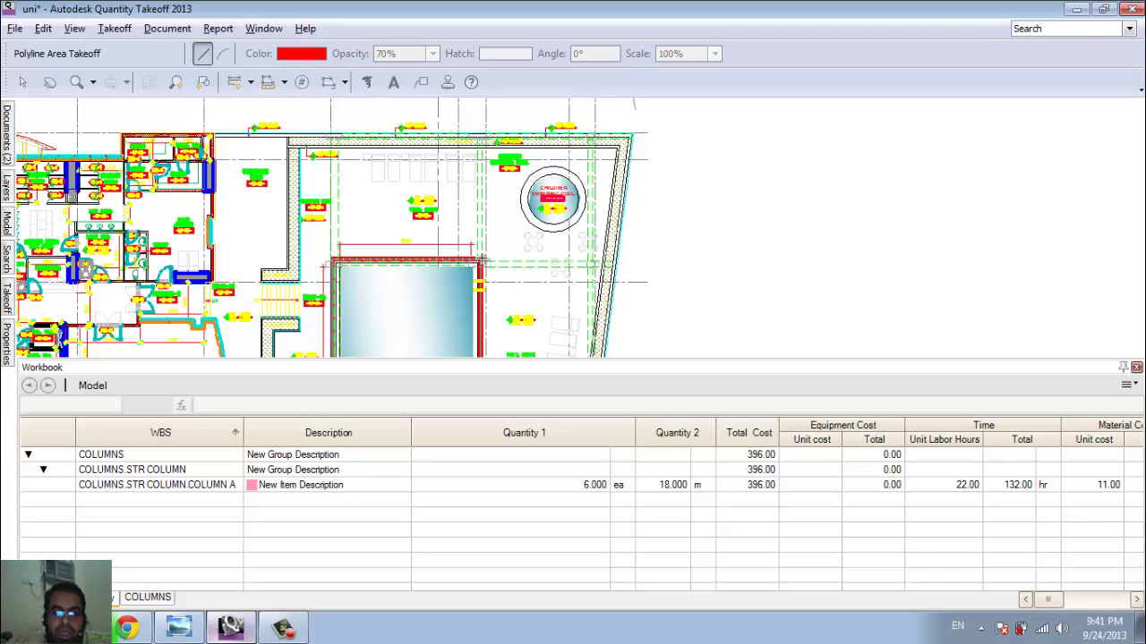
click(481, 259)
click(485, 143)
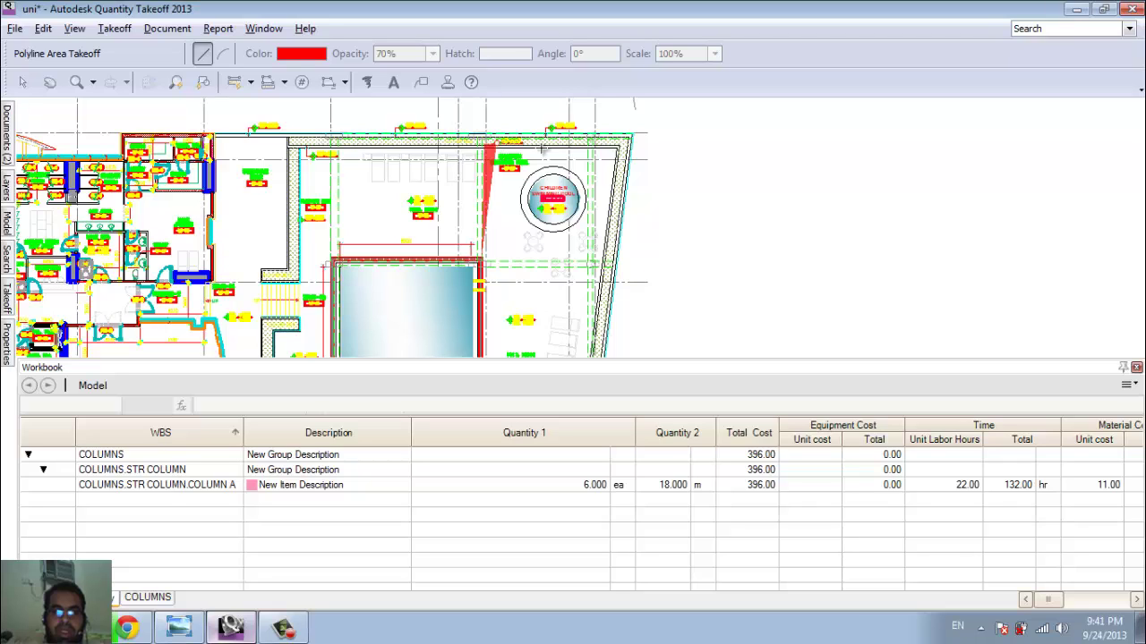
click(617, 150)
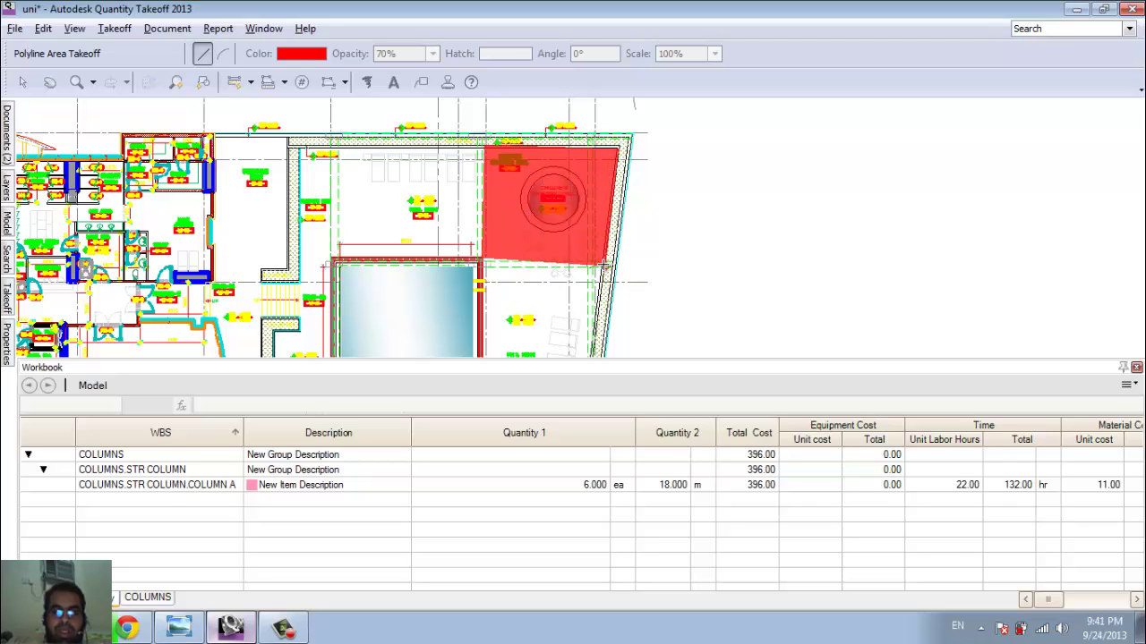
click(606, 263)
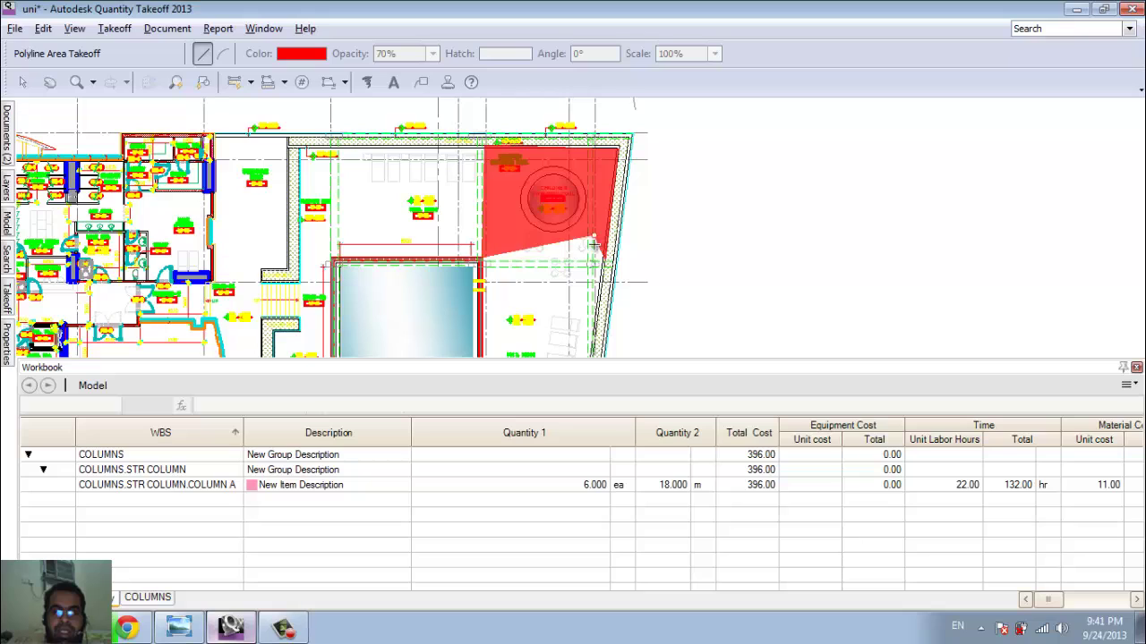
double_click(542, 259)
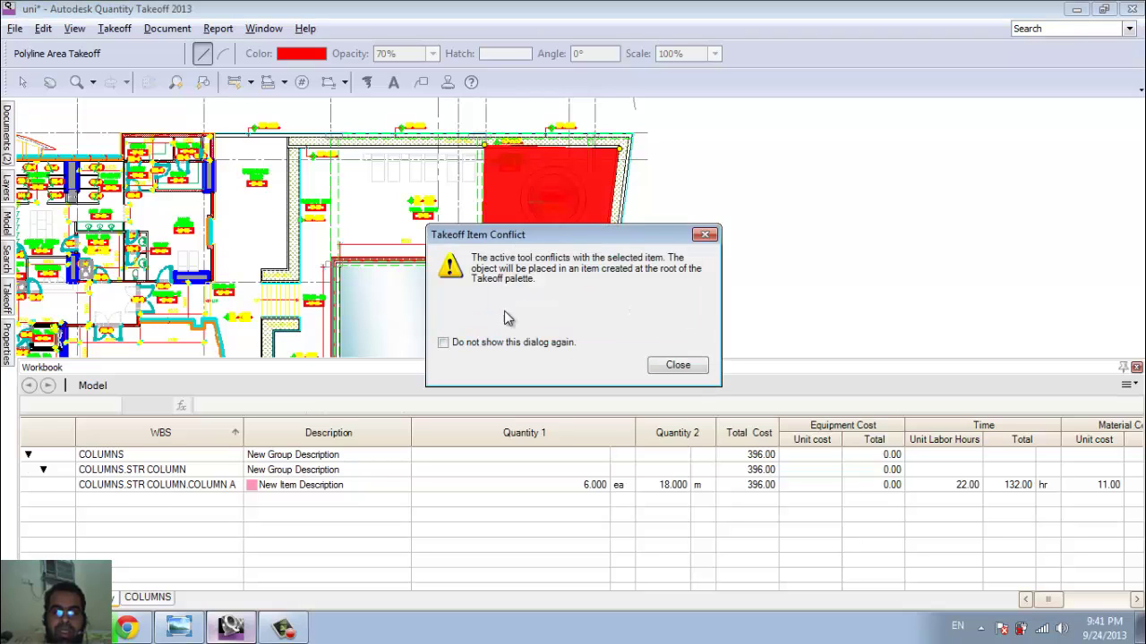
click(663, 368)
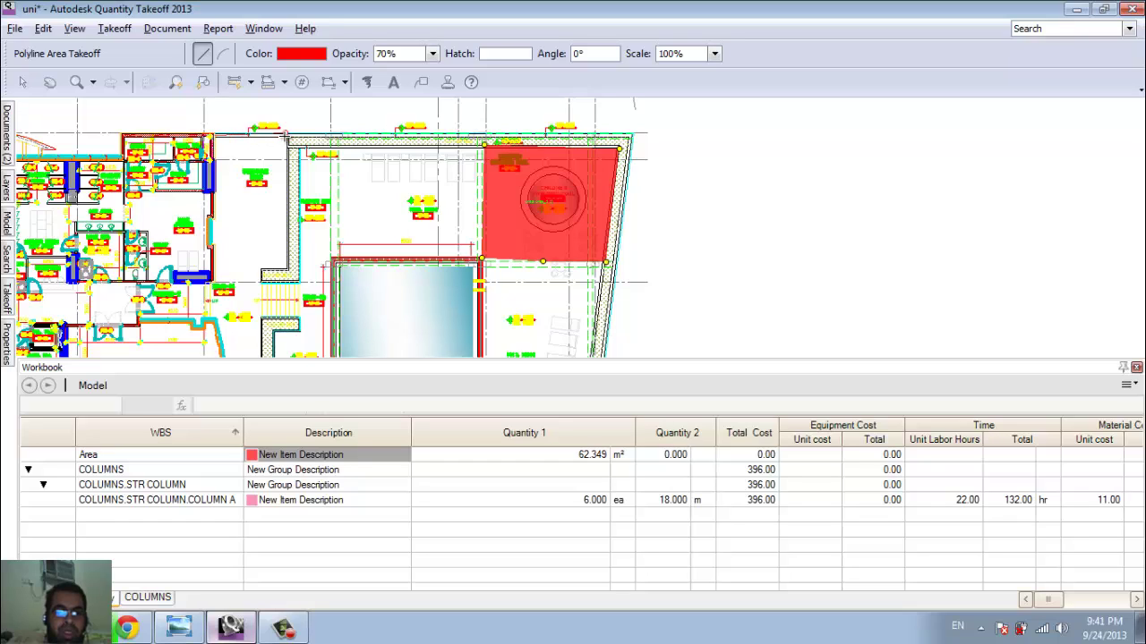
Trace a second polyline area over the strip between the building's right side and the hatched wall
click(285, 136)
click(287, 269)
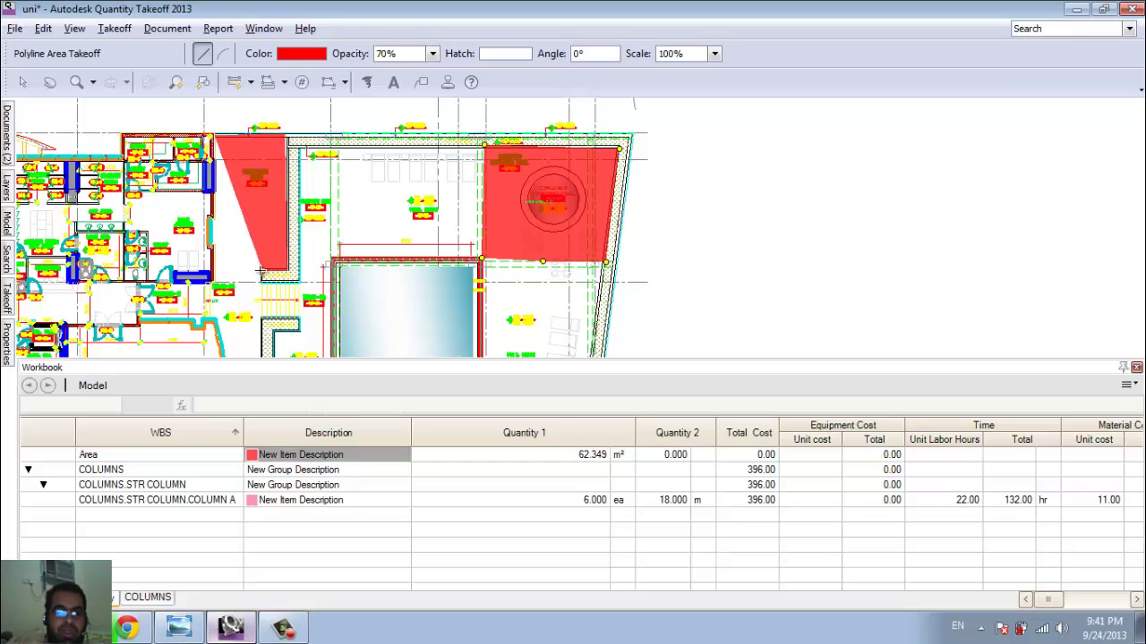
click(260, 268)
click(261, 281)
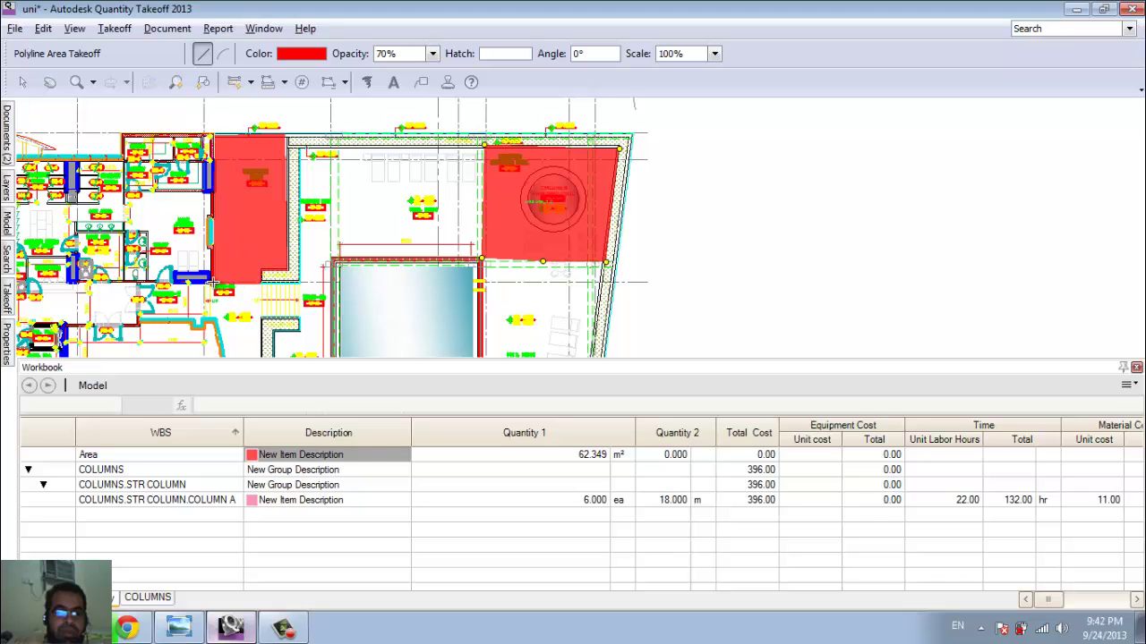
double_click(212, 283)
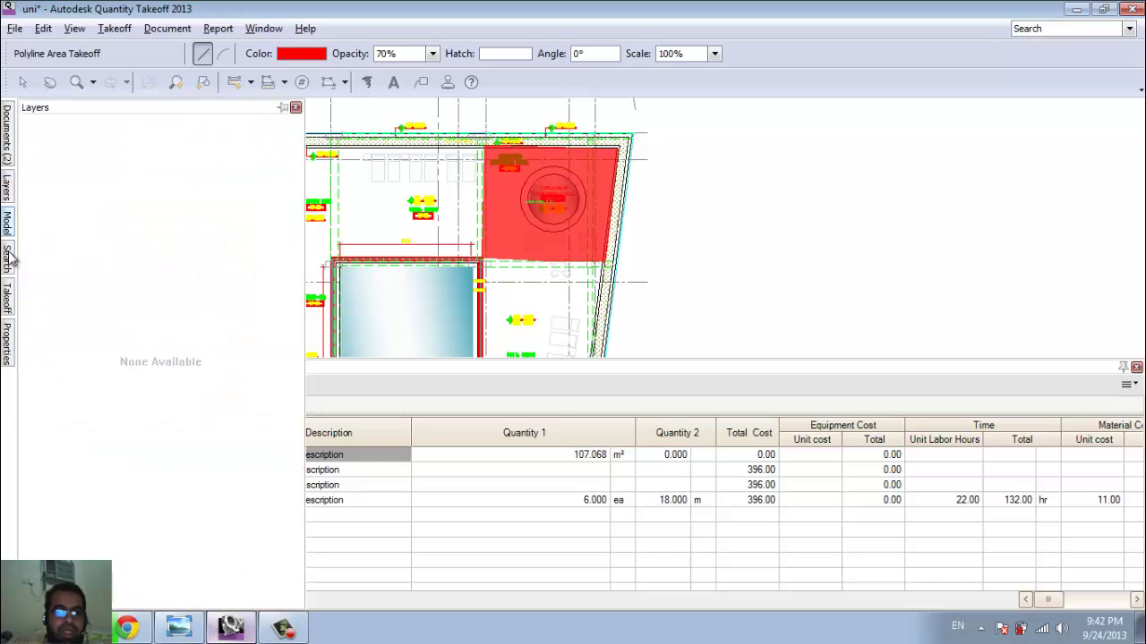
Expand the Area item in the takeoff list and select its second area object
mouse_move(7, 298)
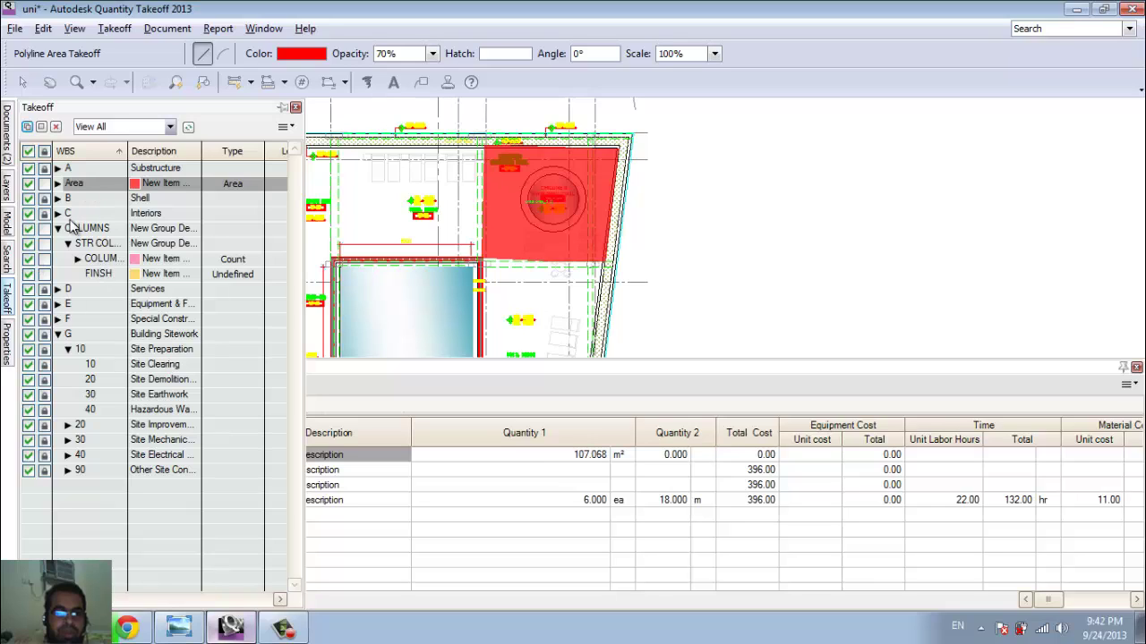
click(105, 277)
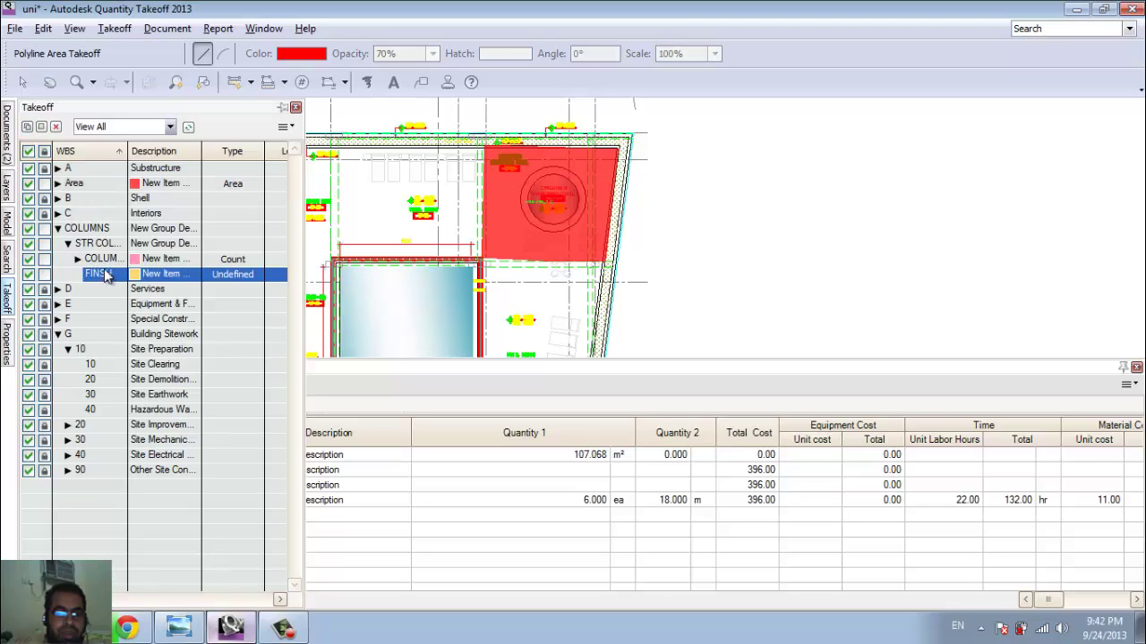
click(59, 183)
click(93, 214)
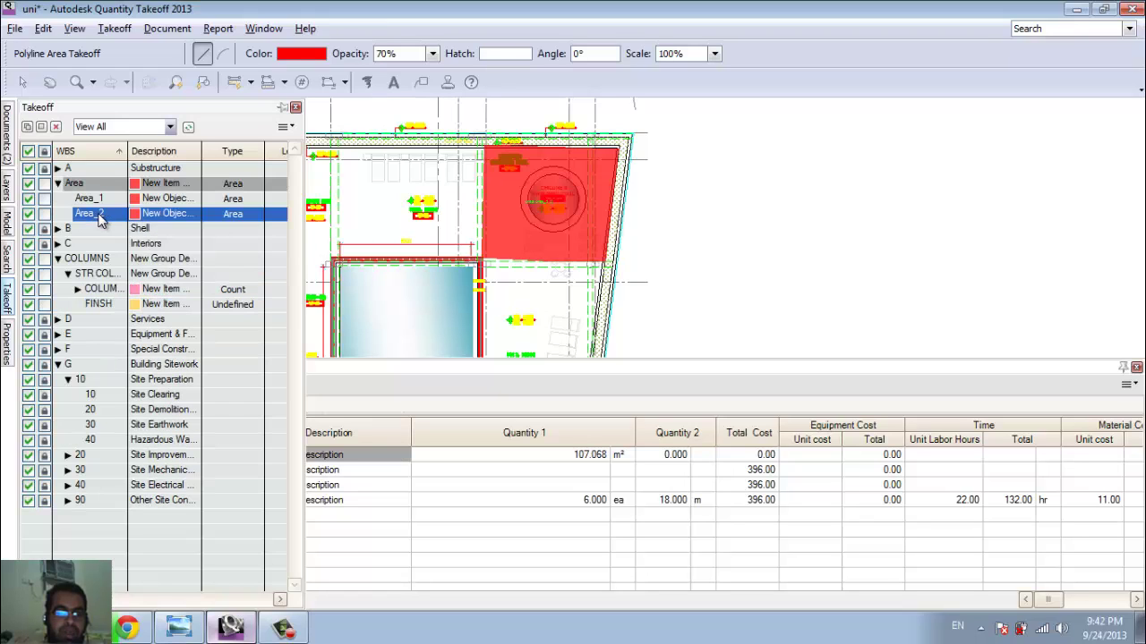
Try moving the Area item into the COLUMNS group, and return it to the root of the takeoff list
drag(71, 184, 77, 259)
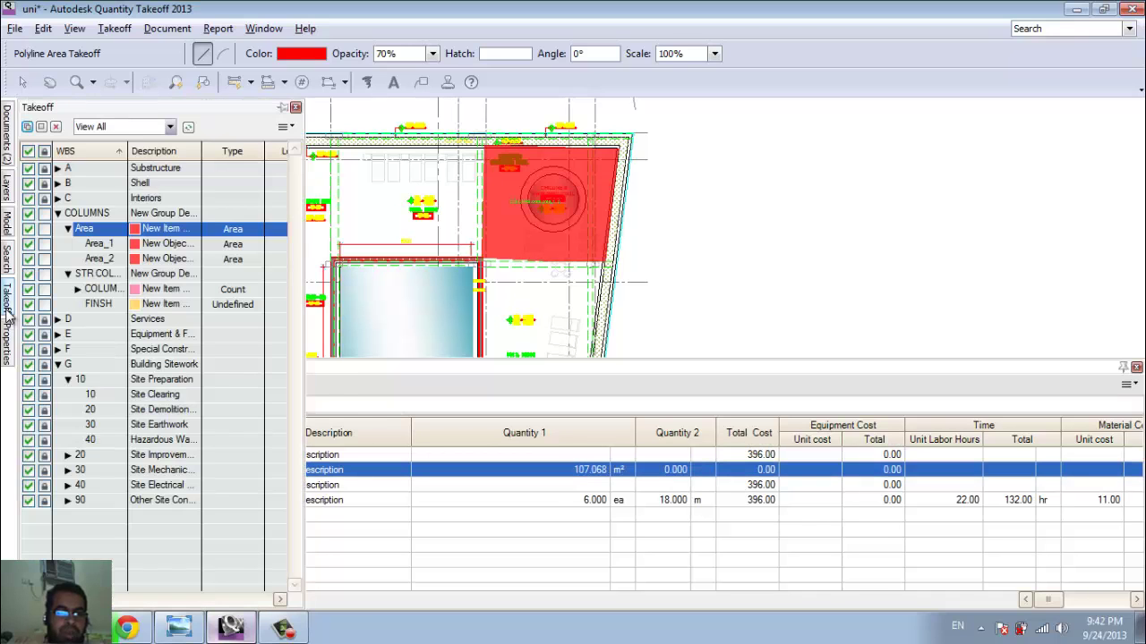
mouse_move(9, 315)
drag(86, 224, 72, 170)
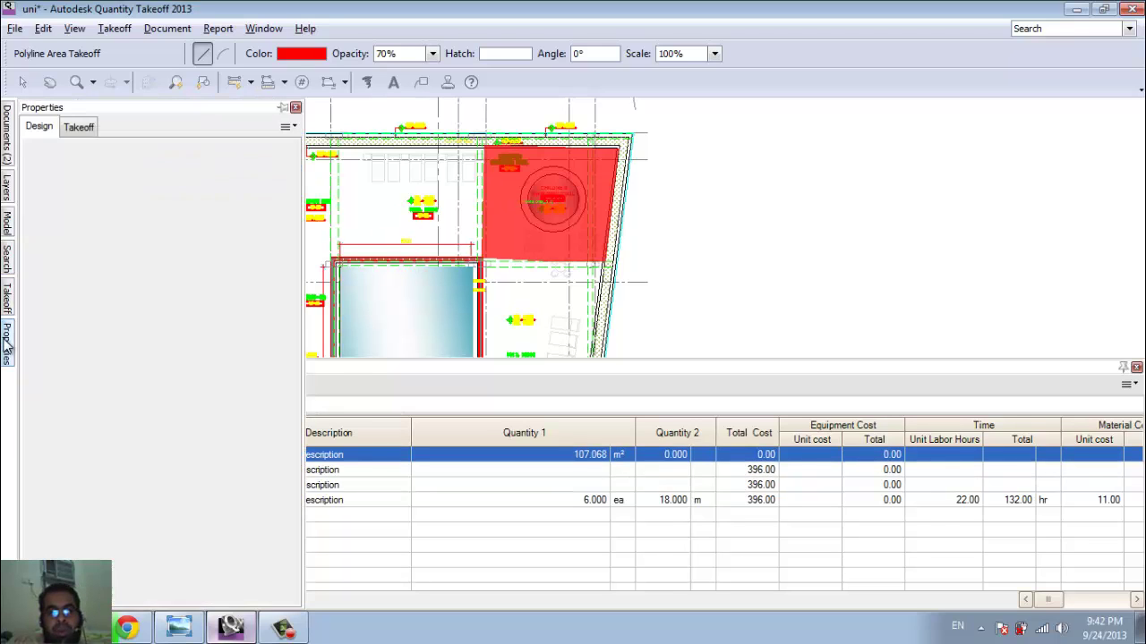
Open the Area item's properties, keep its type as Area, and set the thickness to .2 m
mouse_move(7, 295)
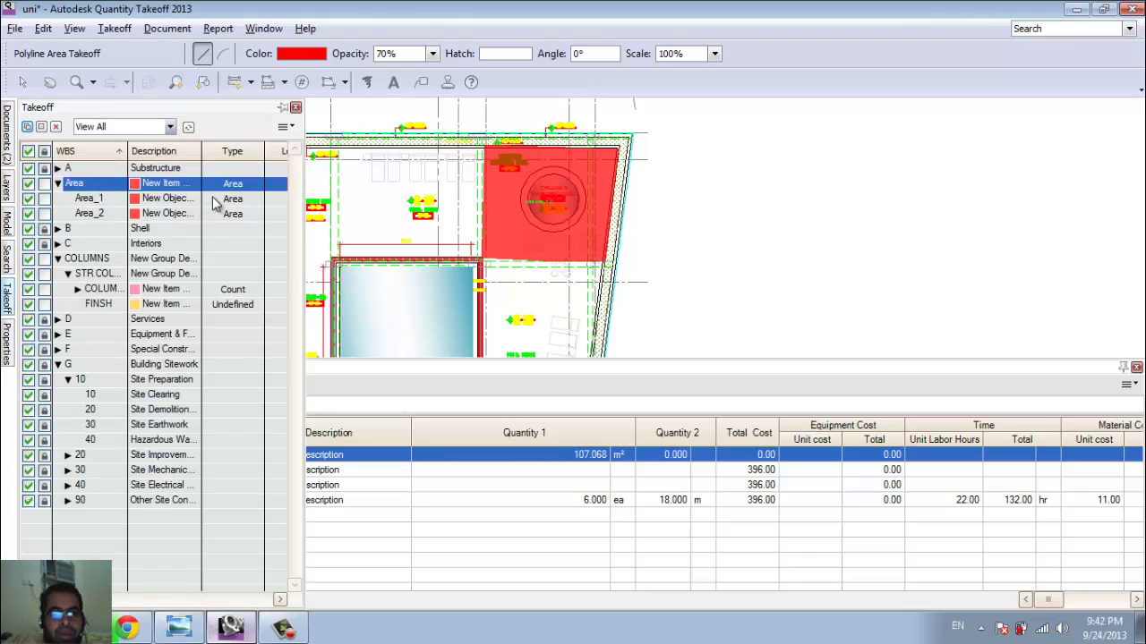
right_click(105, 183)
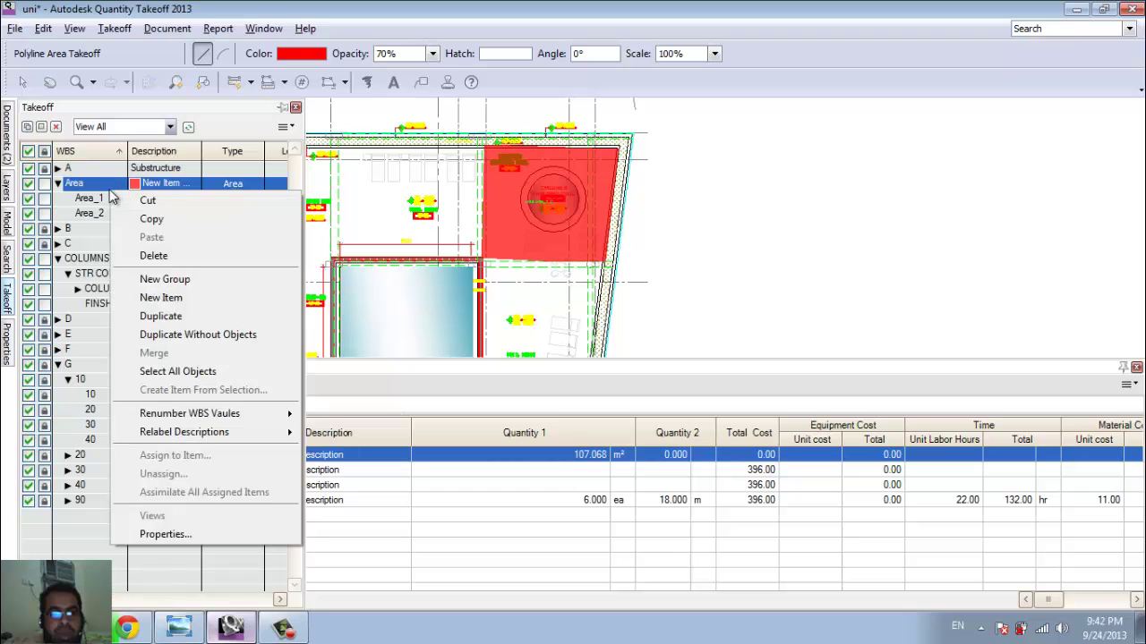
click(105, 184)
right_click(105, 184)
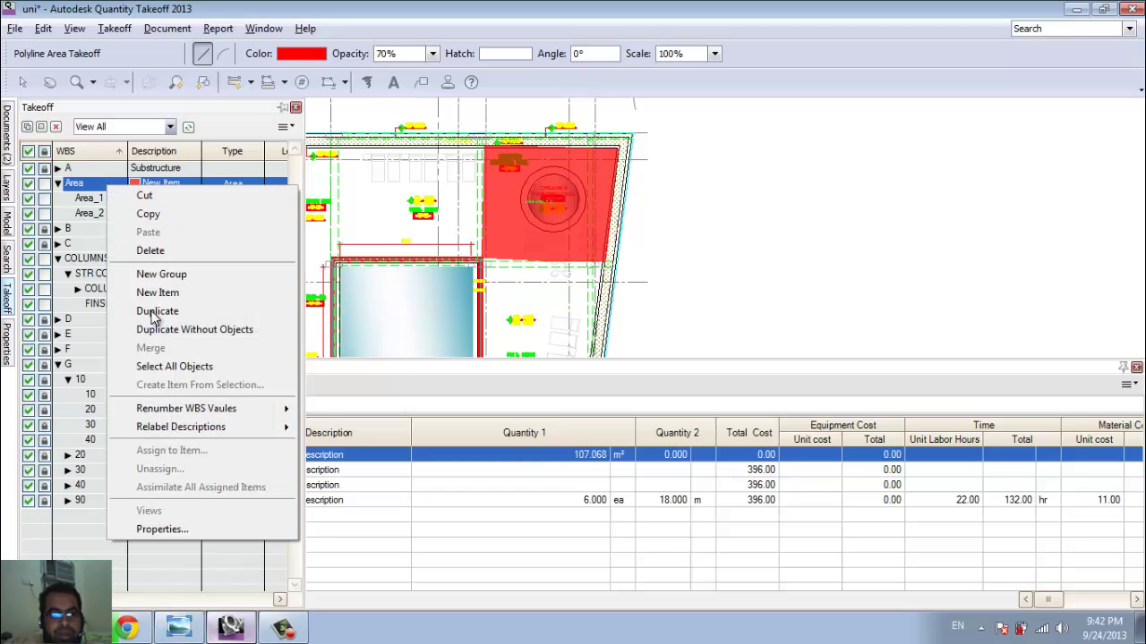
click(200, 526)
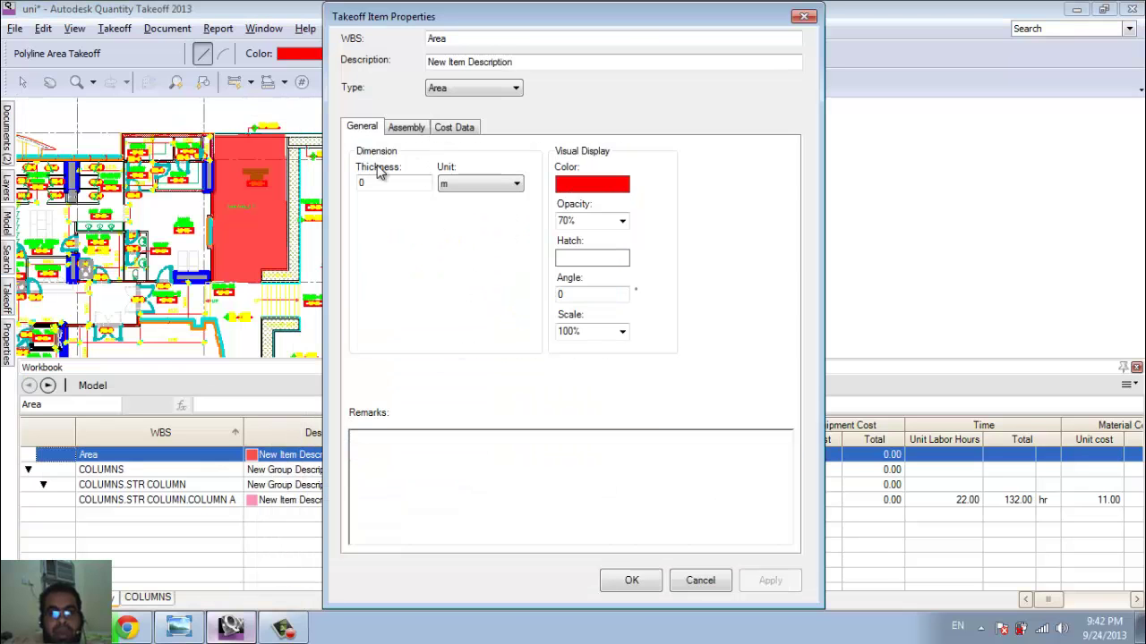
click(447, 89)
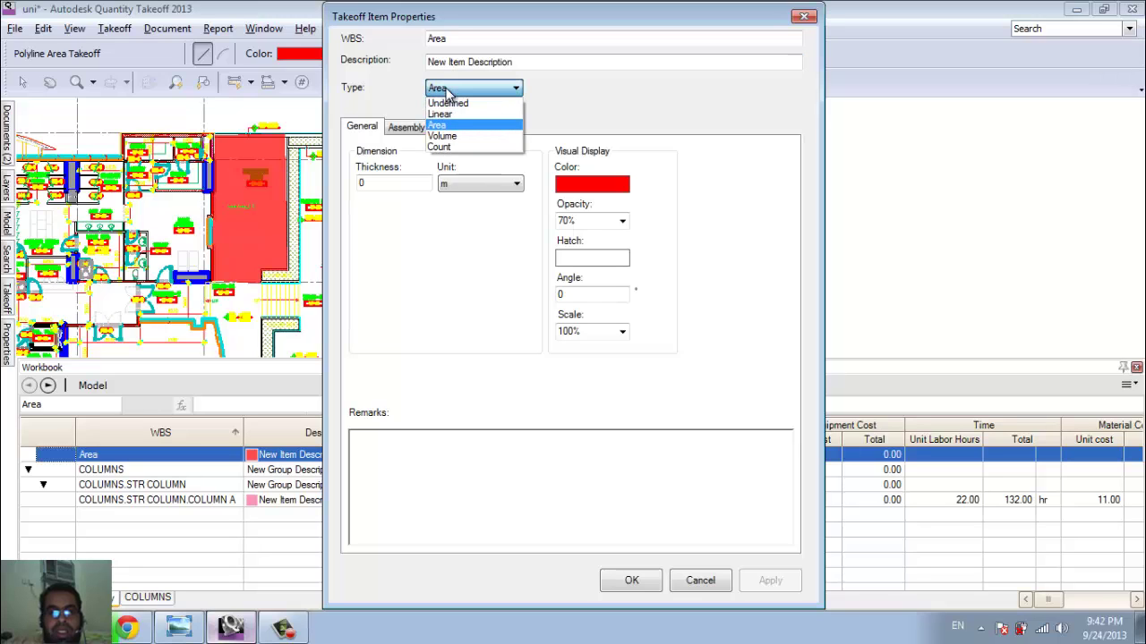
click(405, 184)
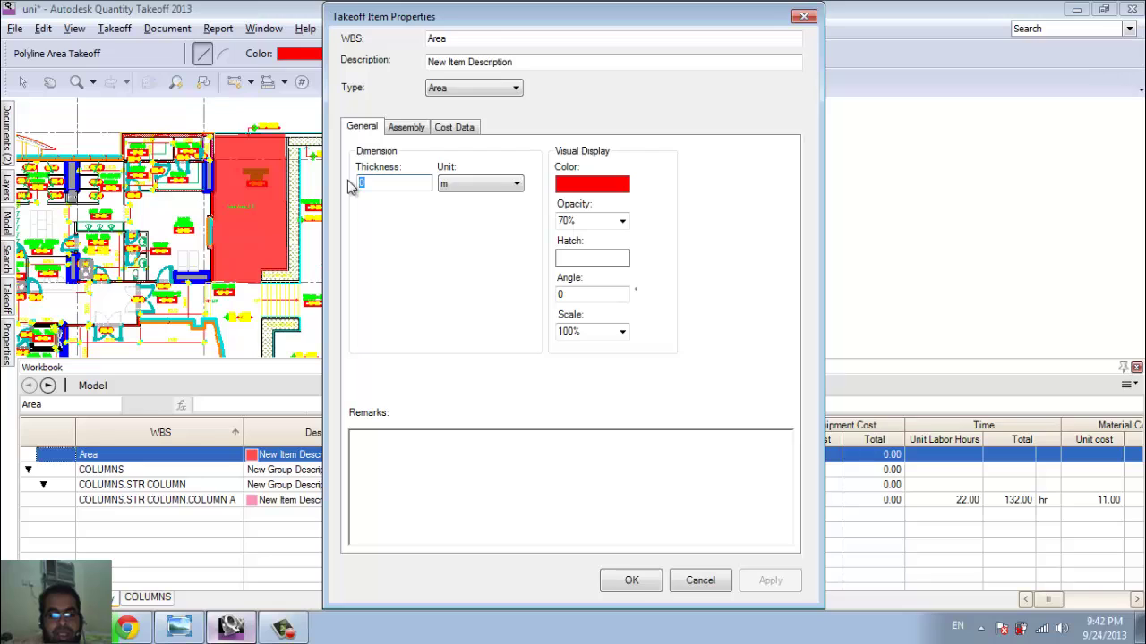
text(2)
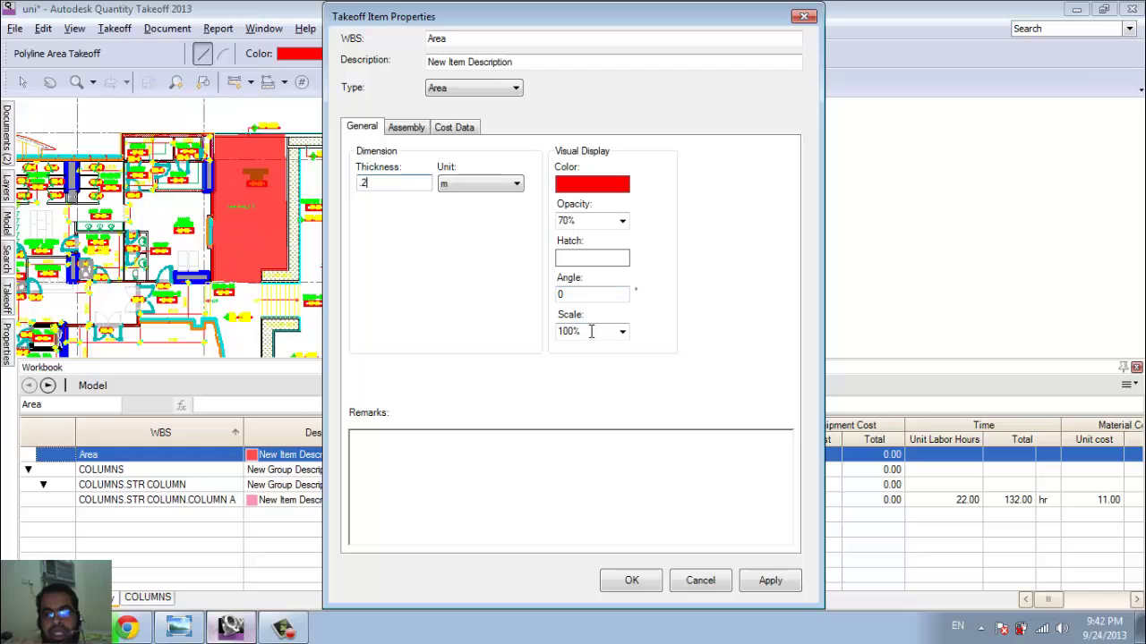
Give the Area item a brick-like hatch from the Other Predefined patterns
click(607, 259)
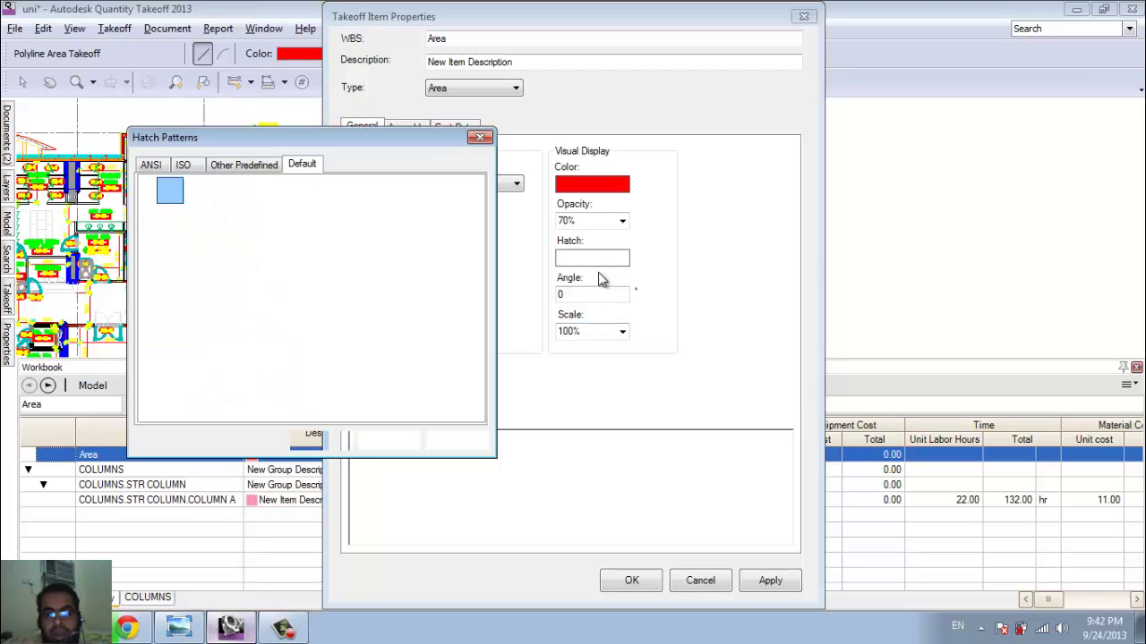
click(216, 169)
click(232, 207)
click(321, 441)
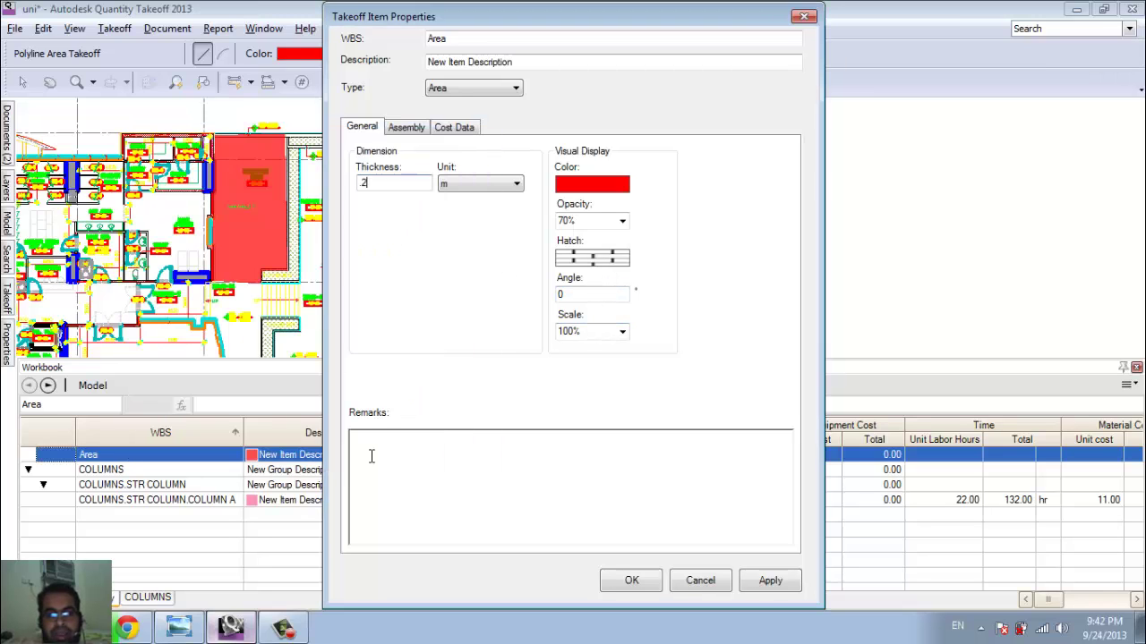
Browse the Area item's assembly catalog down to 10 - Standard Foundations under A - Substructure, without adding an assembly
click(417, 132)
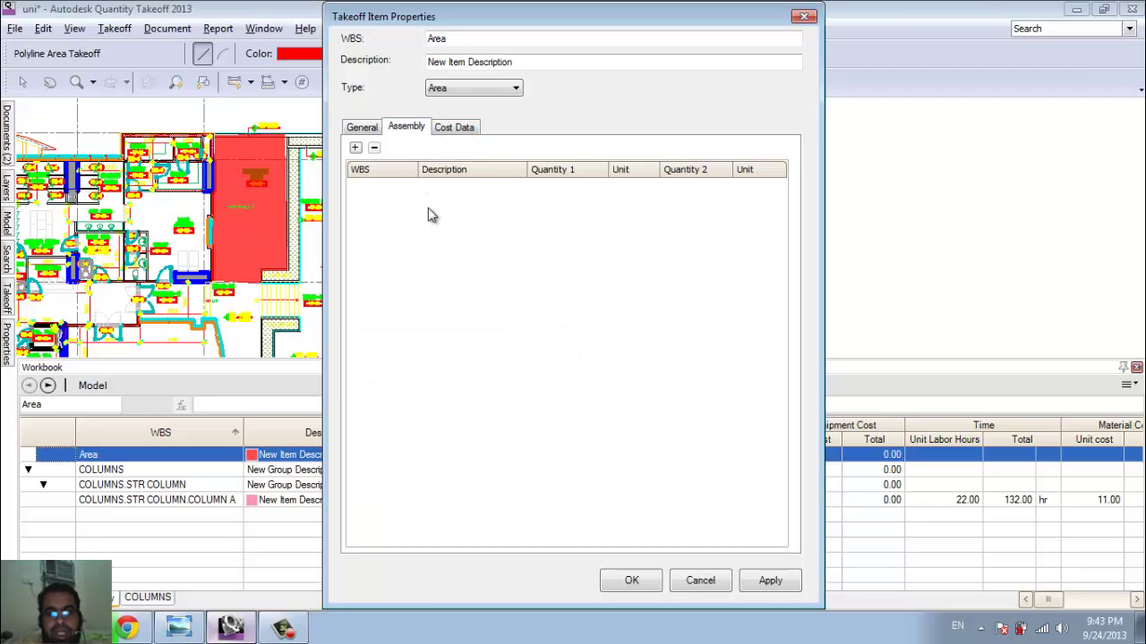
click(355, 148)
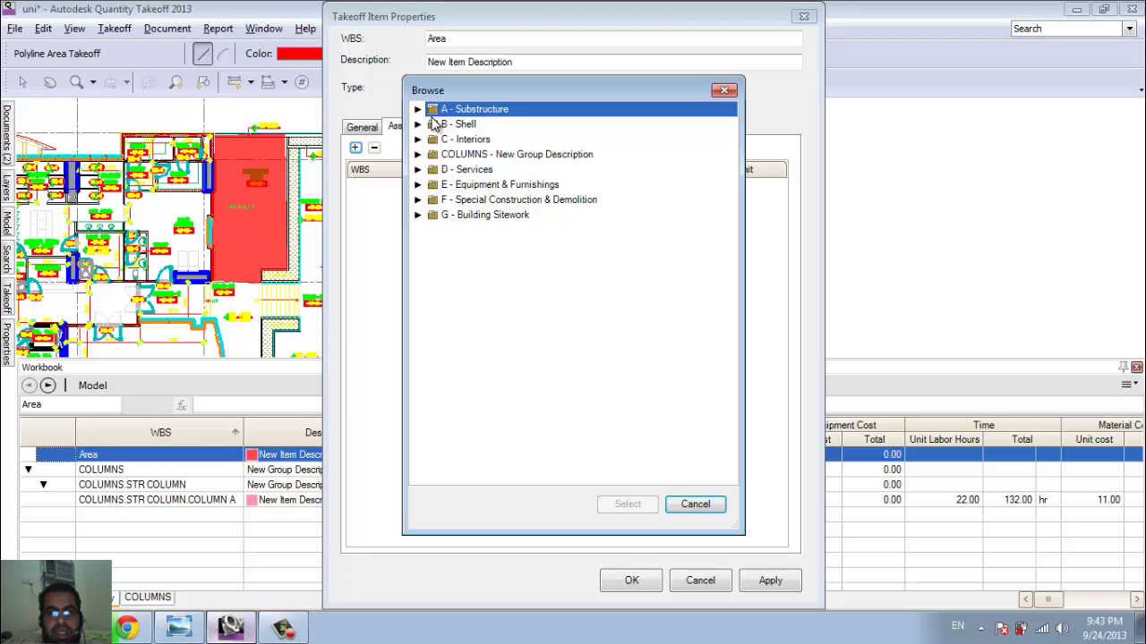
click(417, 109)
click(432, 125)
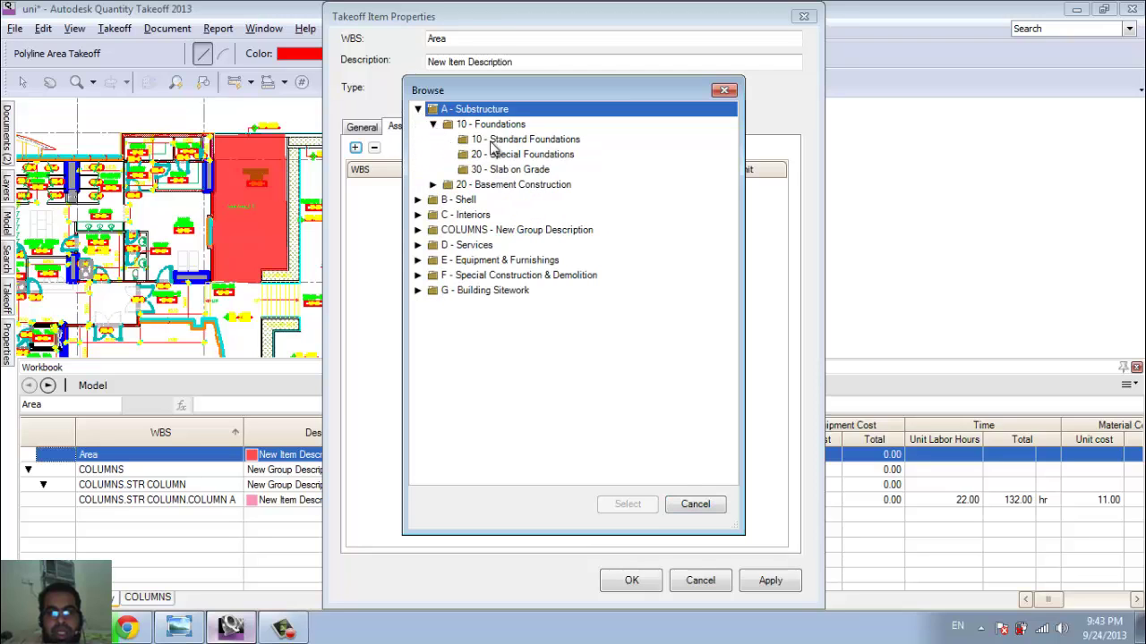
click(501, 141)
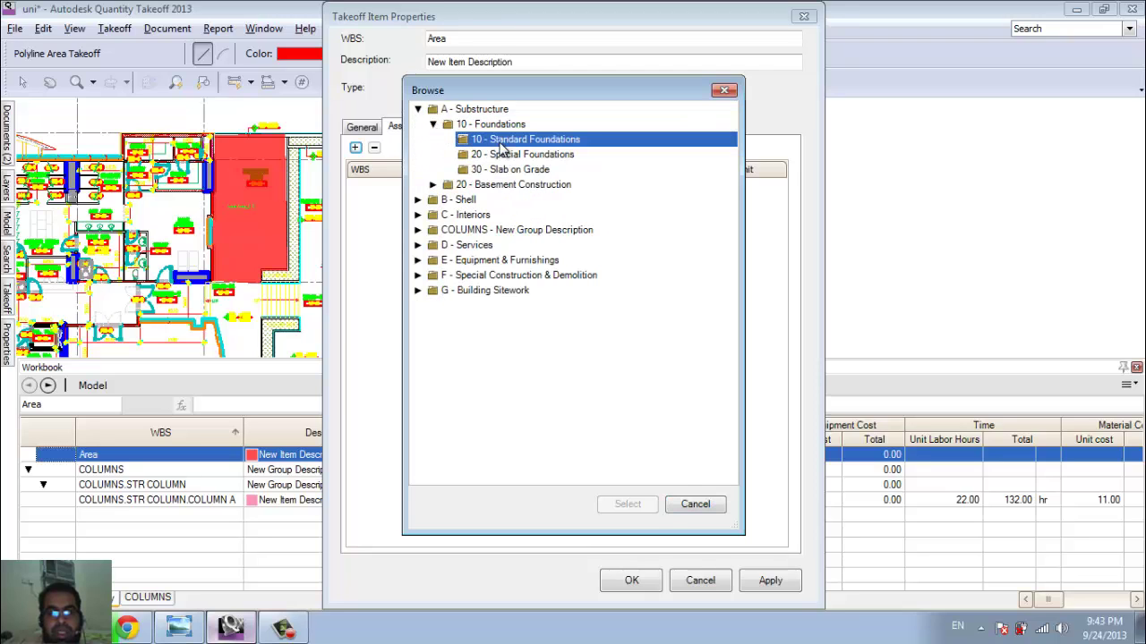
click(694, 505)
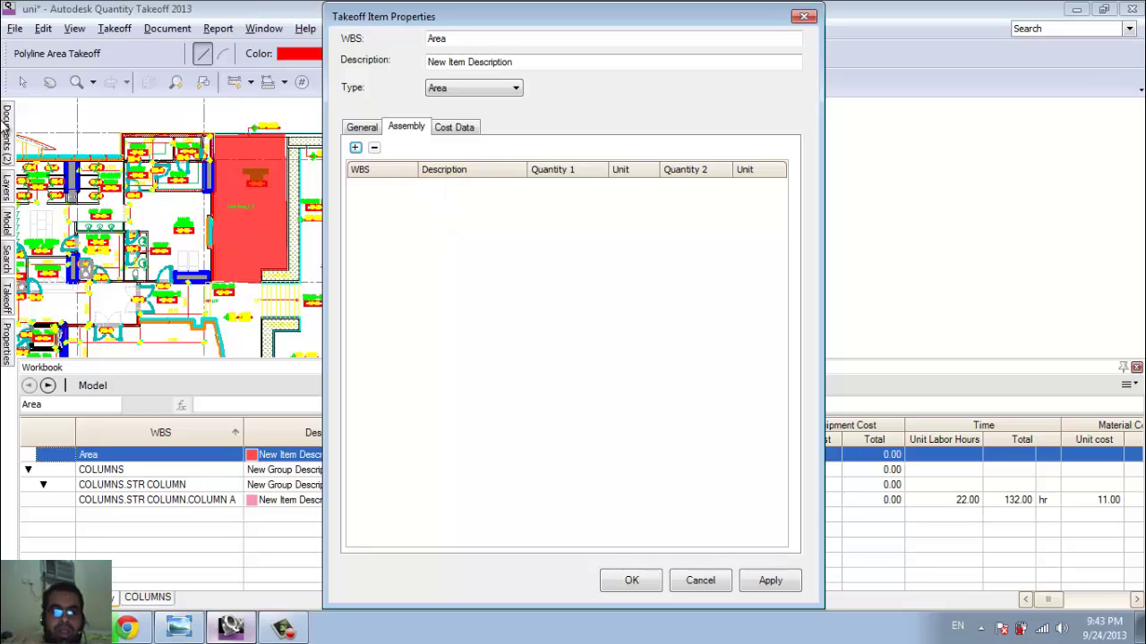
In the Area item's cost data, set Quantity 2 to Volume and the time to 2 hr per Qty 1 (Area)
click(454, 128)
click(449, 229)
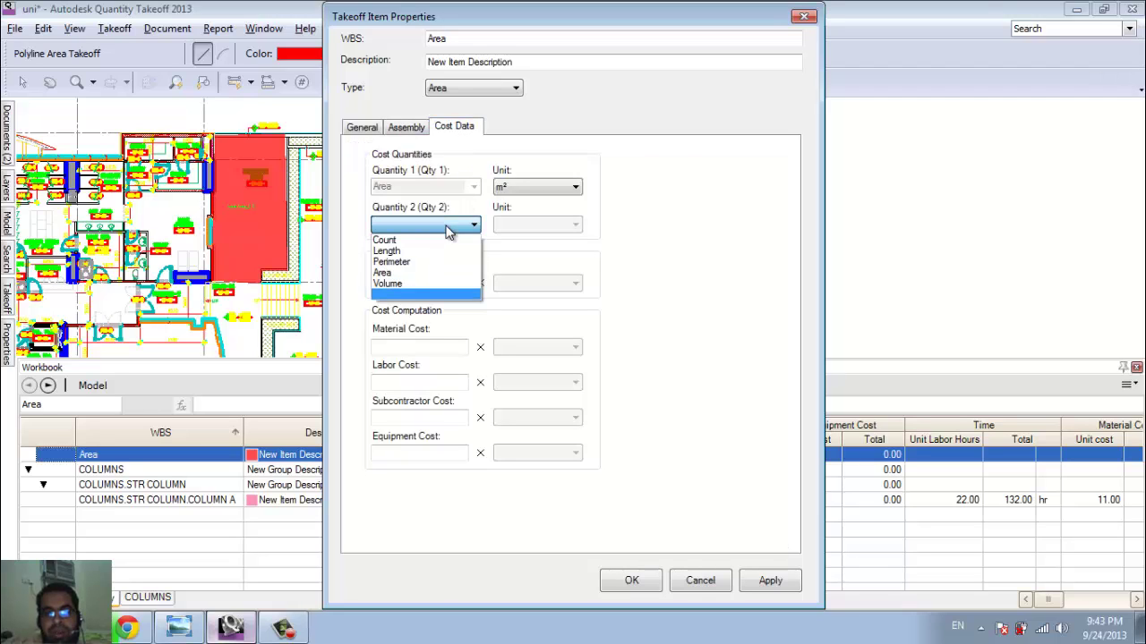
click(421, 284)
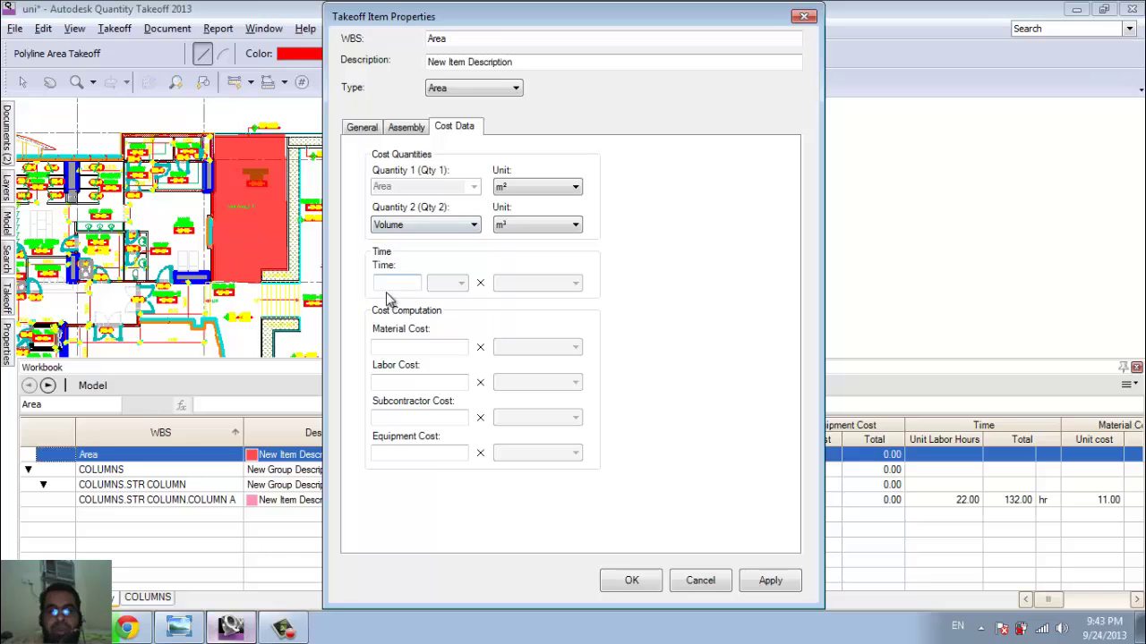
text(2)
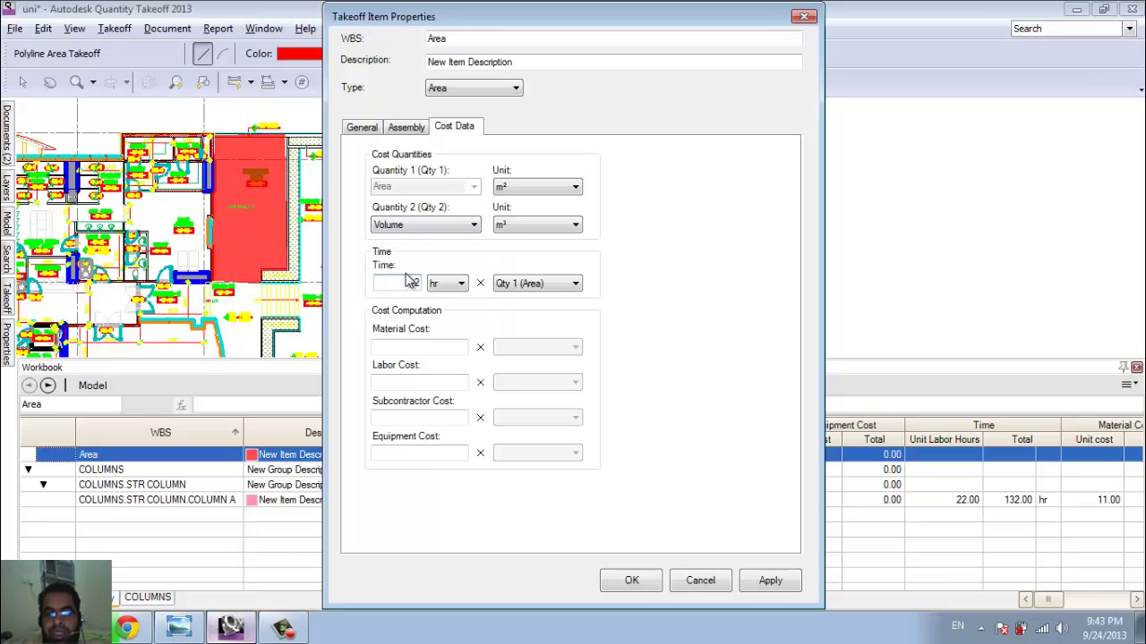
Set the Area item's material cost to 22 with multiplier 1, labor cost to 10, subcontractor cost to 5 and equipment cost to 10, and accept
click(404, 347)
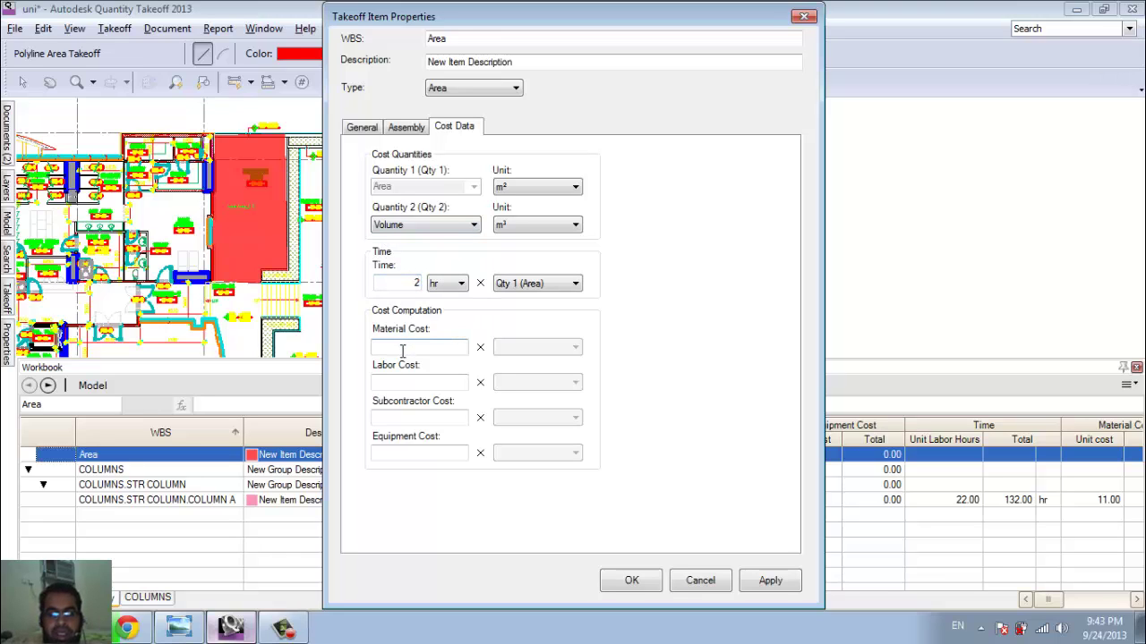
text(22)
click(528, 349)
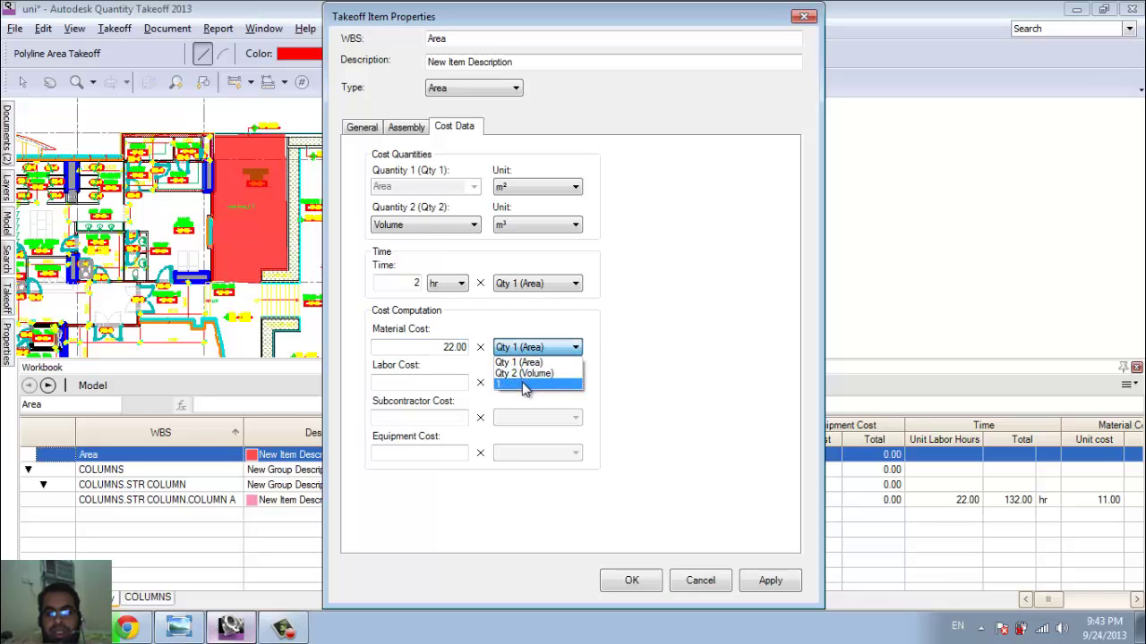
click(526, 384)
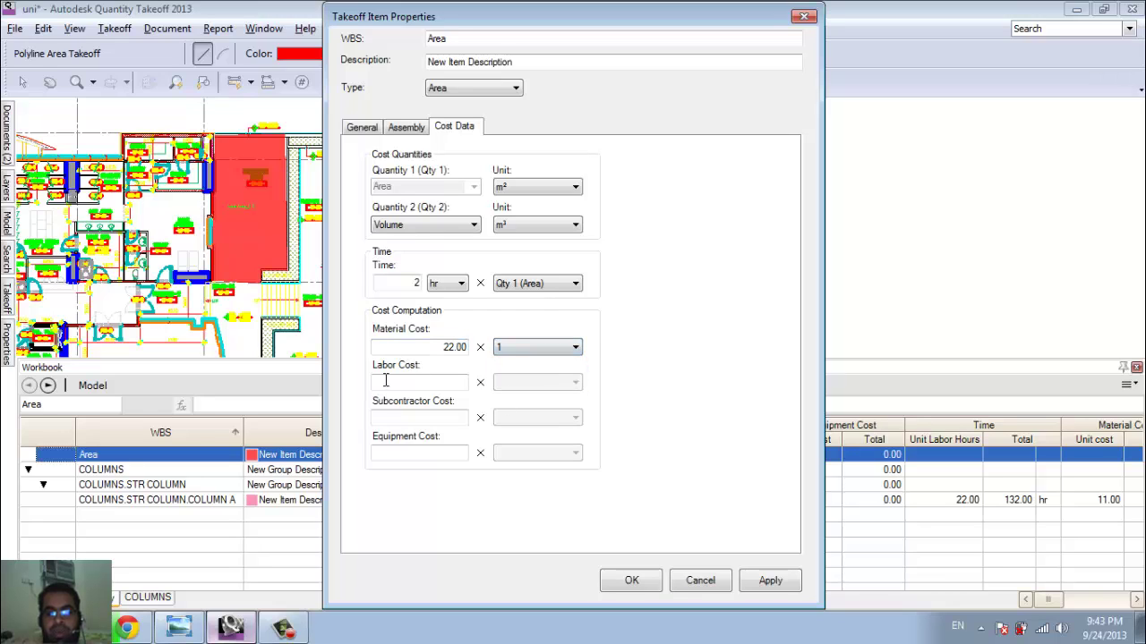
click(443, 383)
text(10)
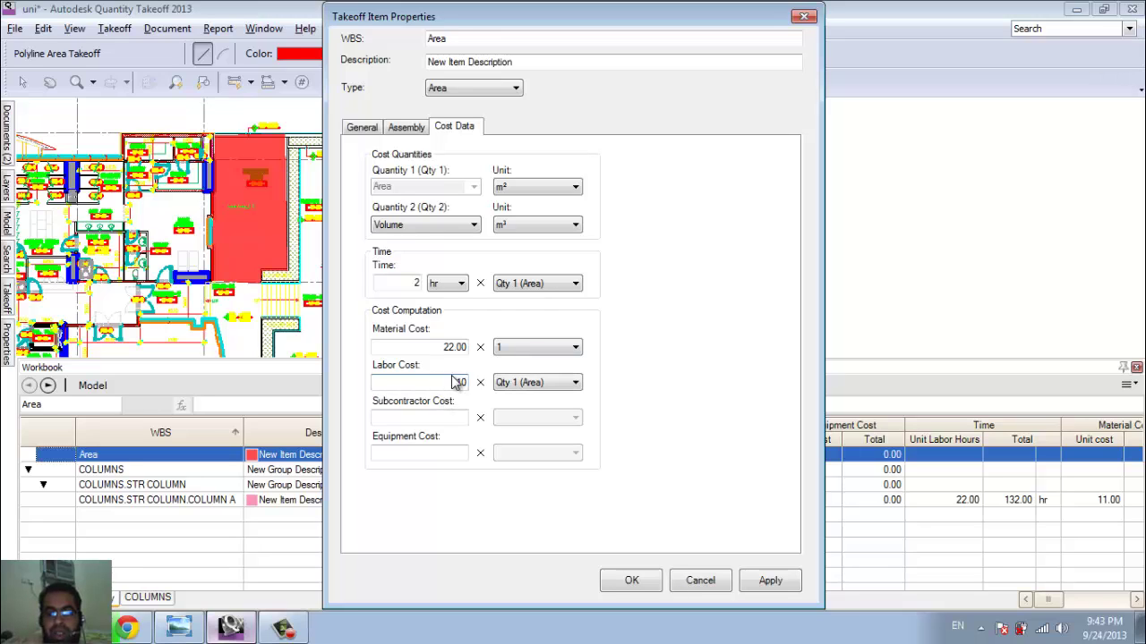
click(452, 417)
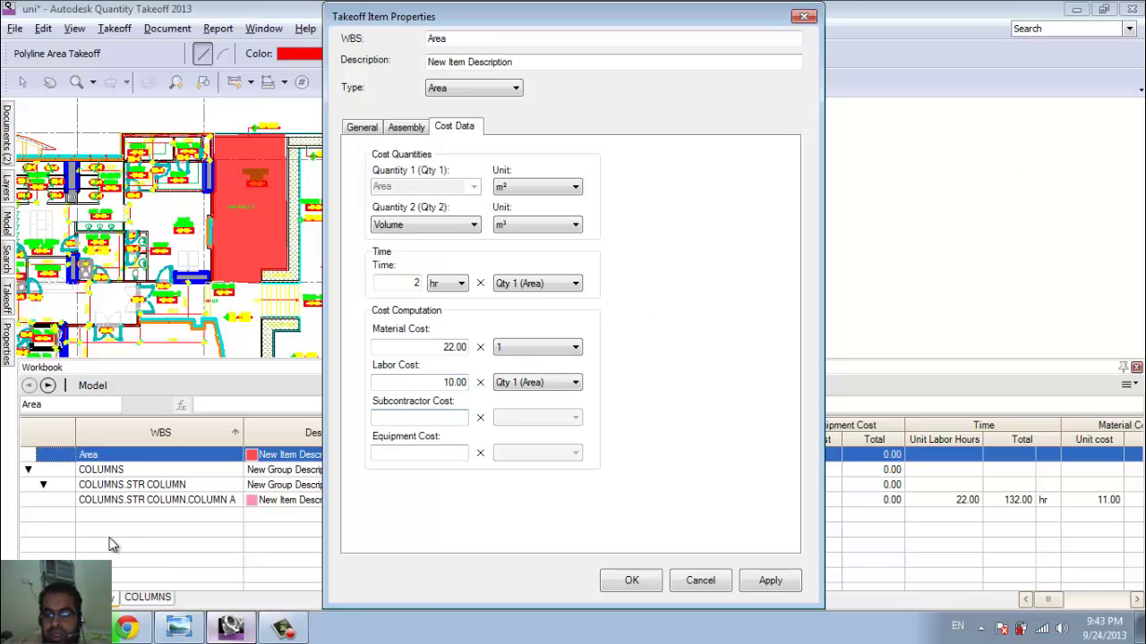
text(5)
click(453, 453)
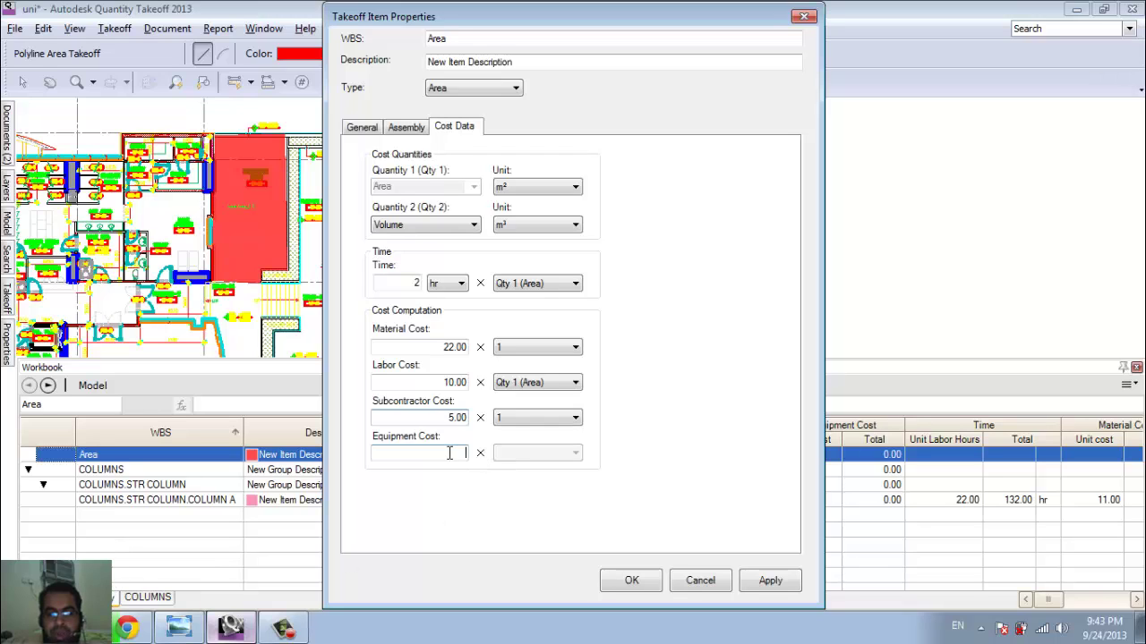
text(10)
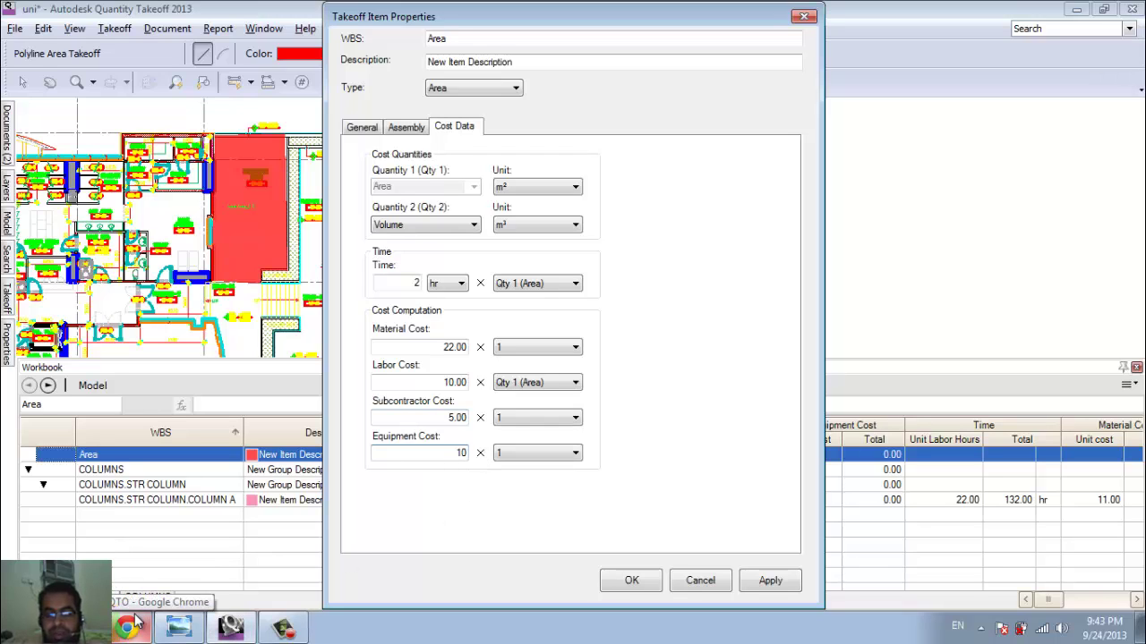
click(631, 580)
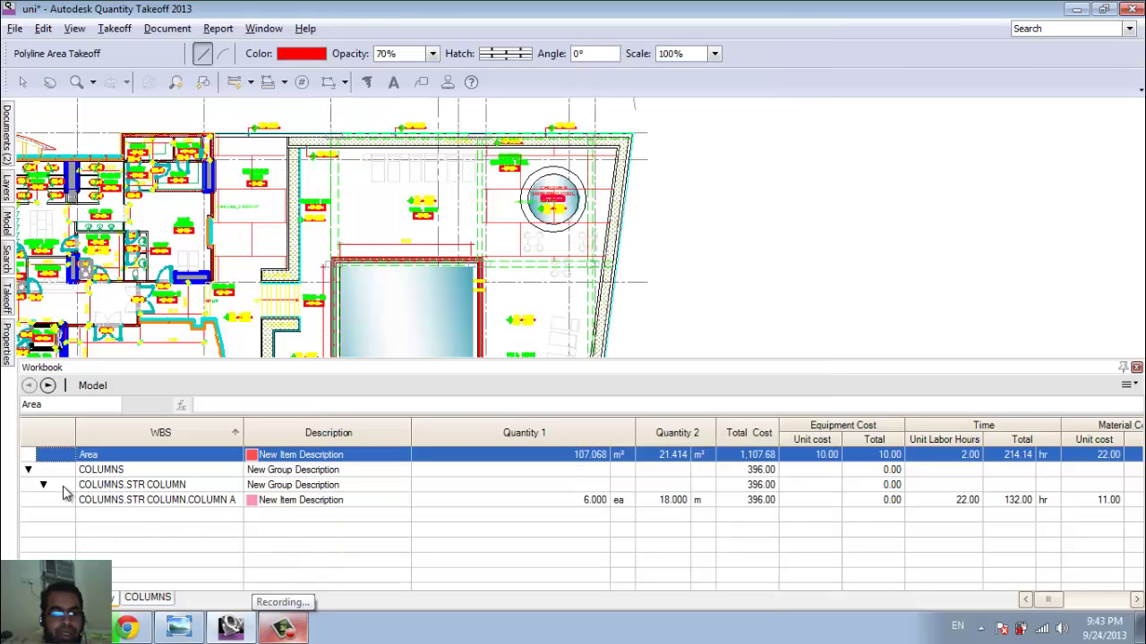
click(88, 458)
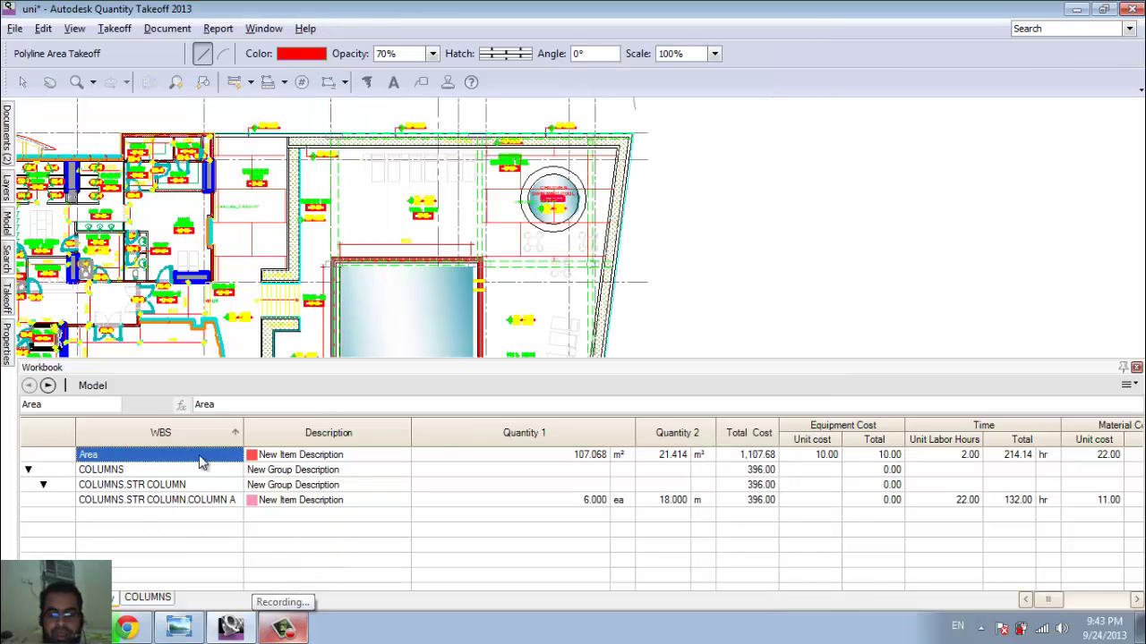
Create a new top-level group named FINSH in the takeoff list
mouse_move(8, 185)
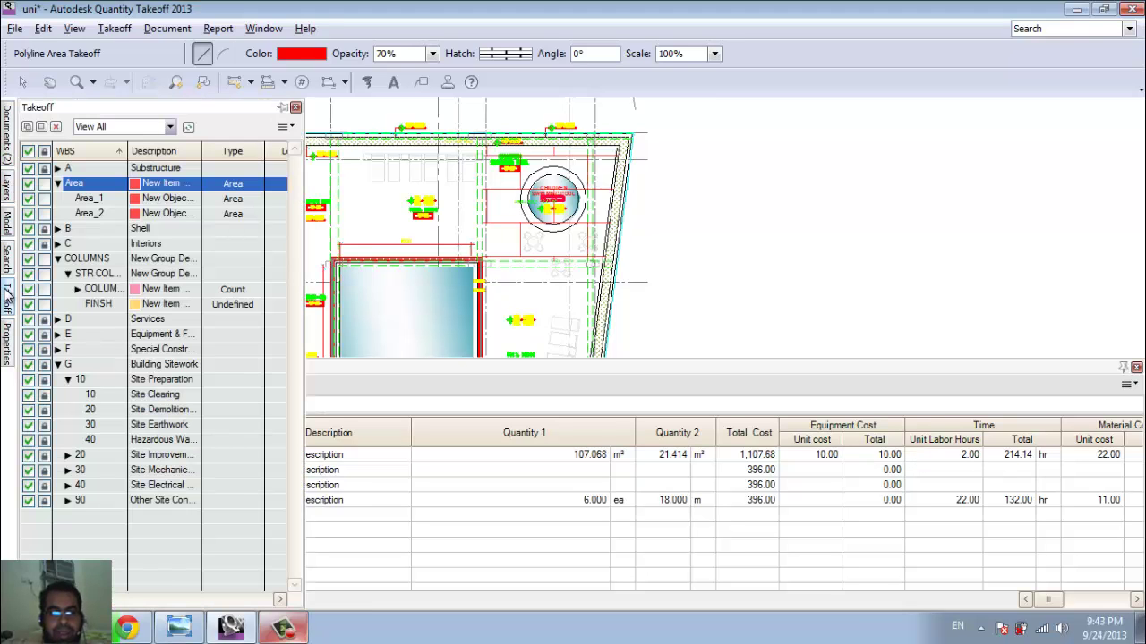
click(7, 295)
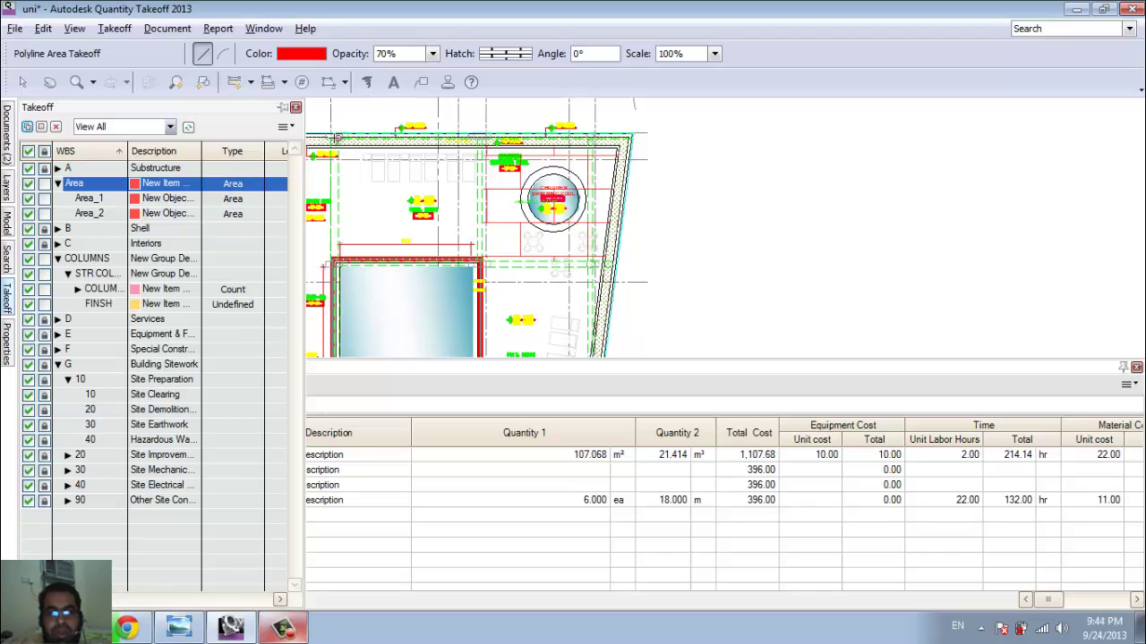
click(27, 128)
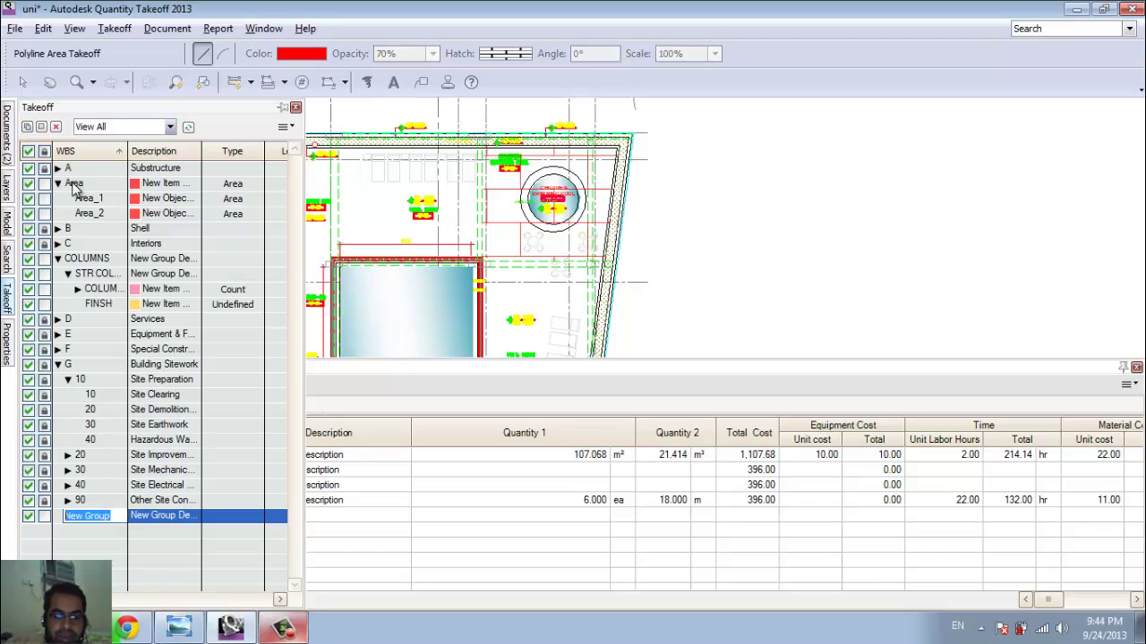
text(FINSH)
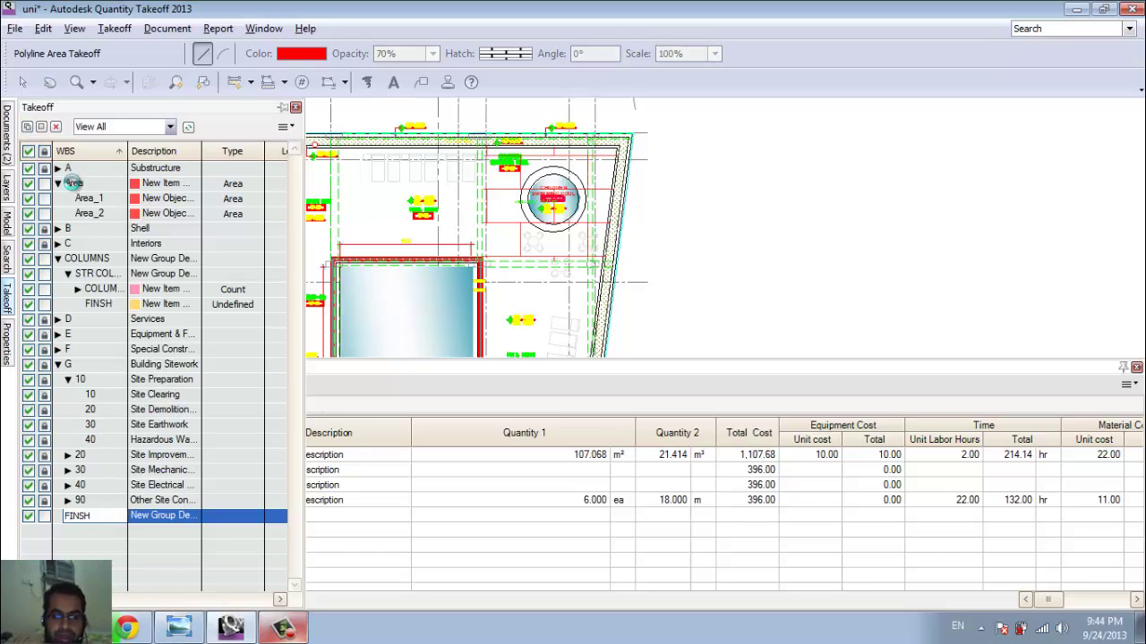
key(Return)
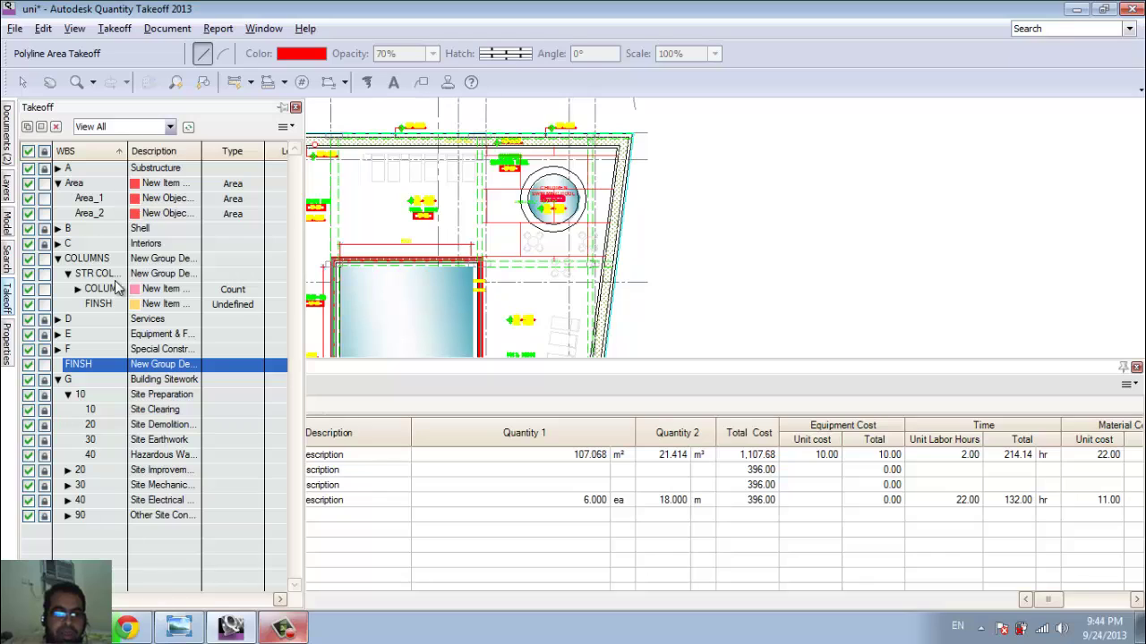
Add an item named FINSH WALL to the FINSH group and set its type to Linear
click(42, 127)
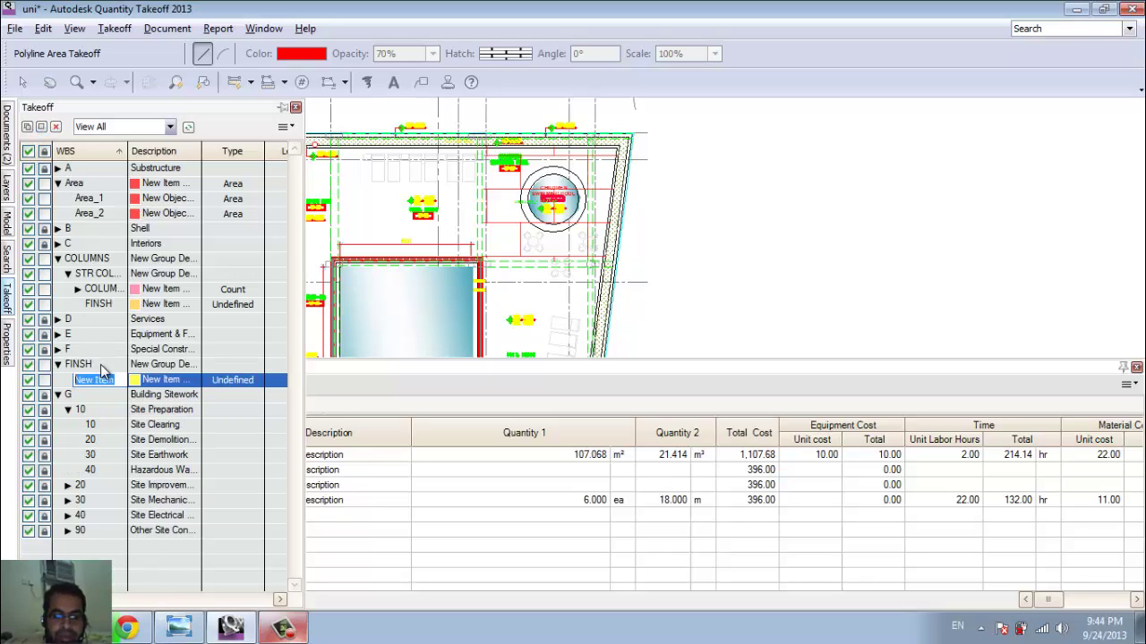
text(FINSH WALL)
key(Return)
click(256, 383)
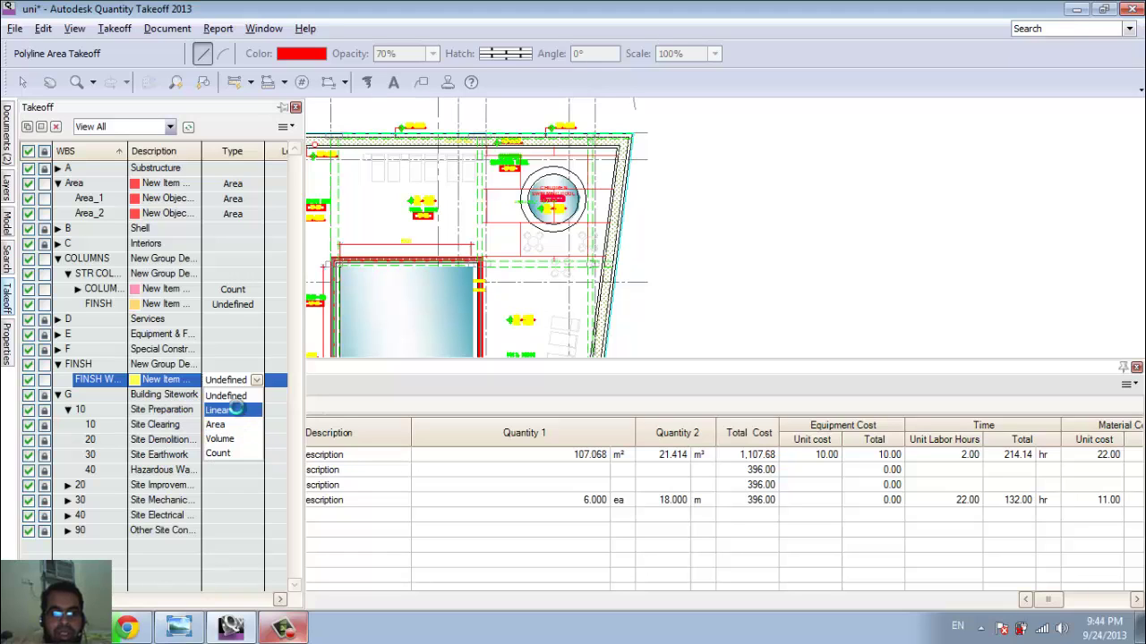
click(236, 410)
Take off the dotted wall's inner edge and the edges of its lower return beside the brick-hatched area with Single-Click Linear Takeoff
click(252, 84)
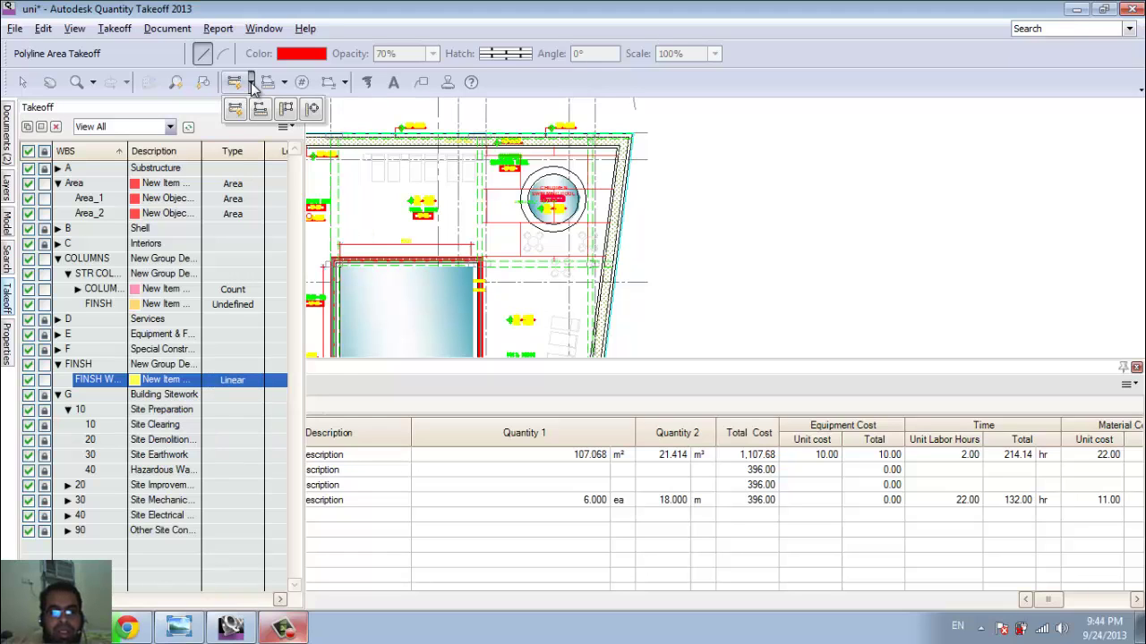
click(235, 108)
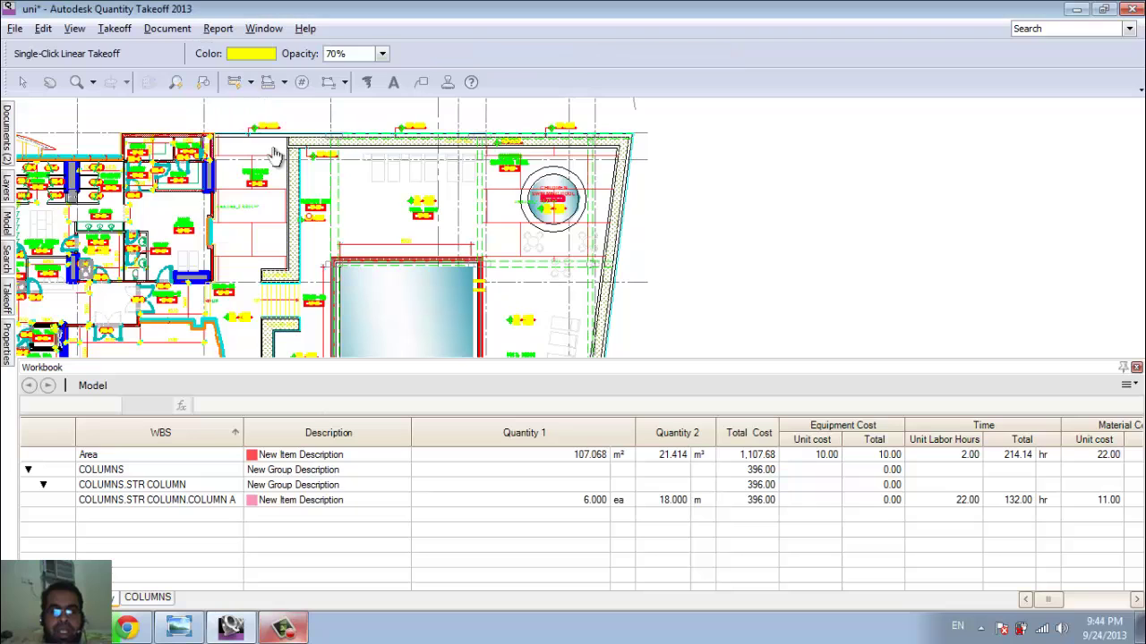
scroll(302, 171, up, 5)
scroll(350, 188, down, 7)
scroll(349, 206, up, 4)
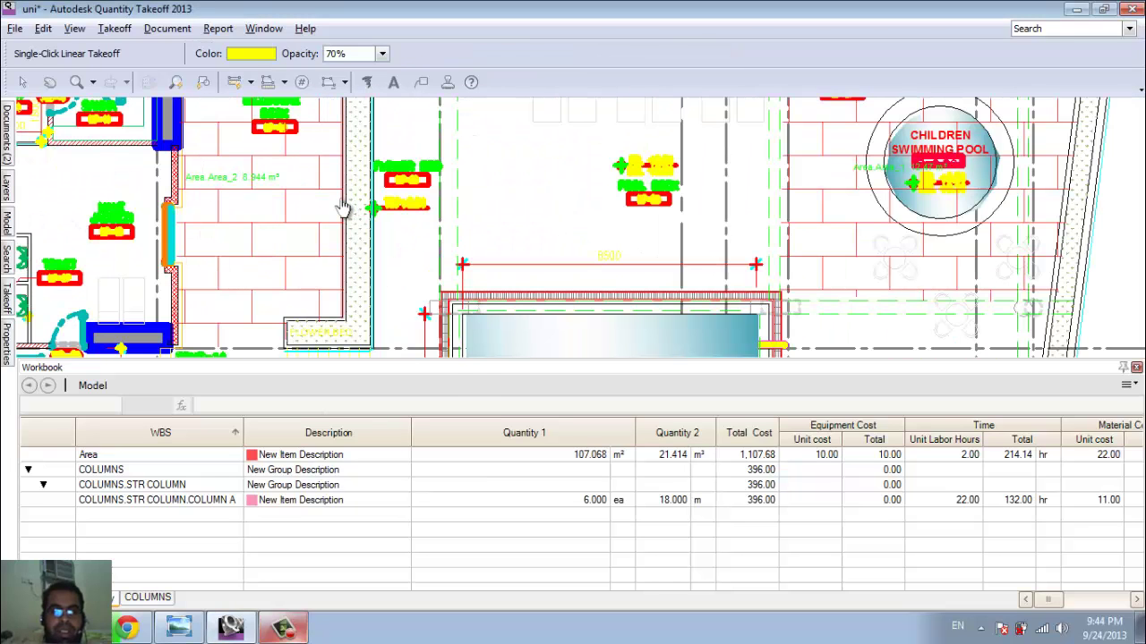
click(343, 206)
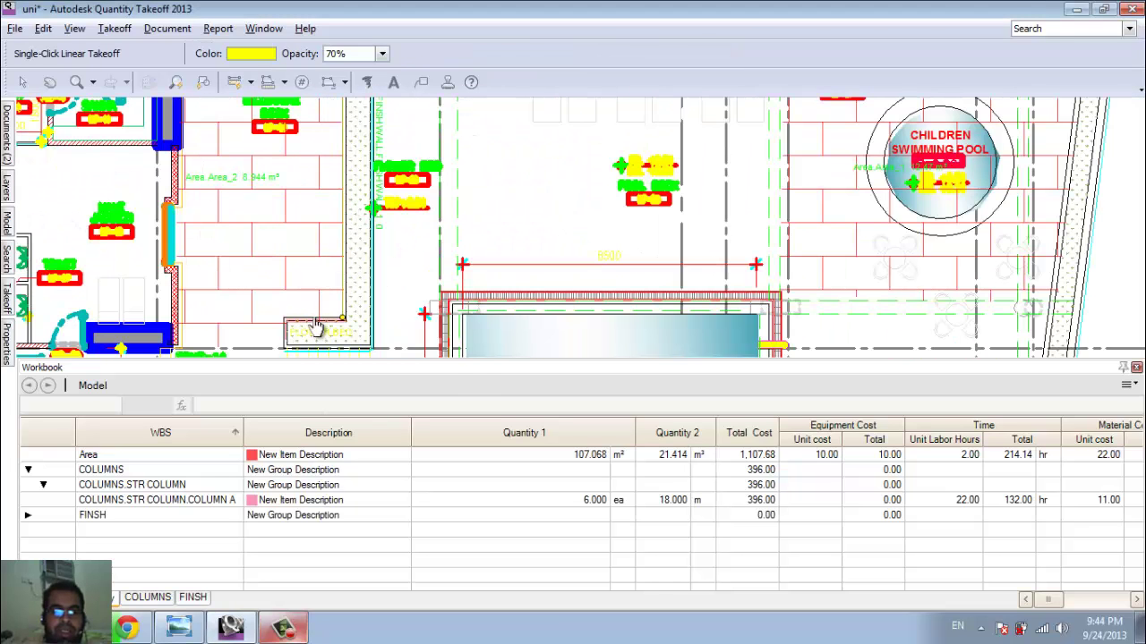
click(314, 329)
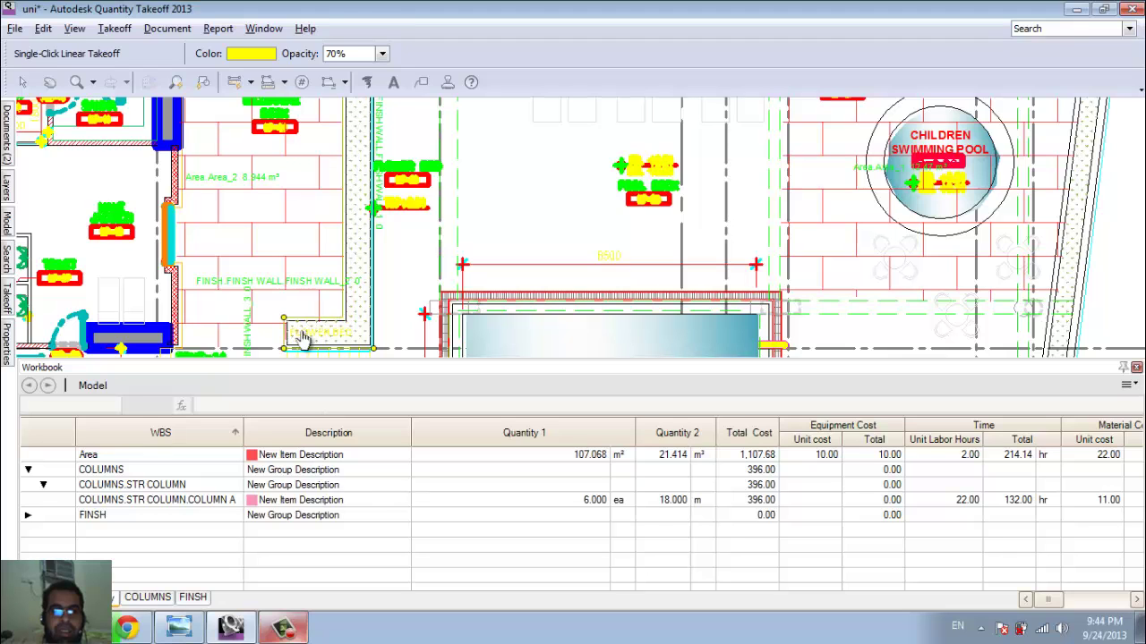
click(345, 348)
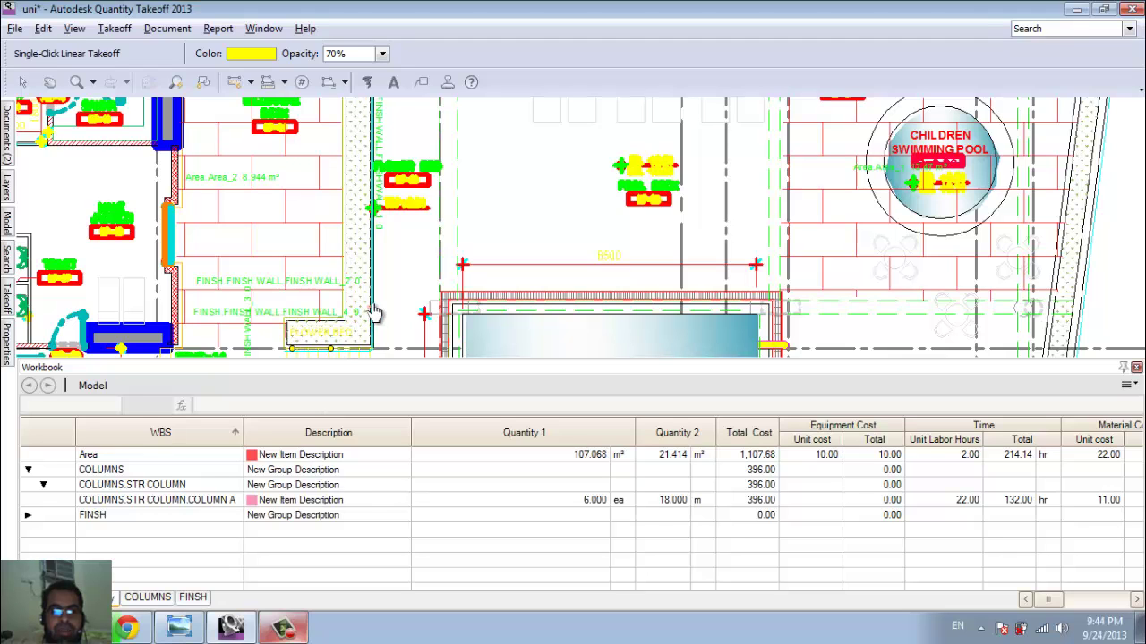
Trace a rough line along the stepped orange-and-cyan wall near the 4160 dimension with Polyline Linear Takeoff
scroll(397, 256, down, 5)
click(251, 82)
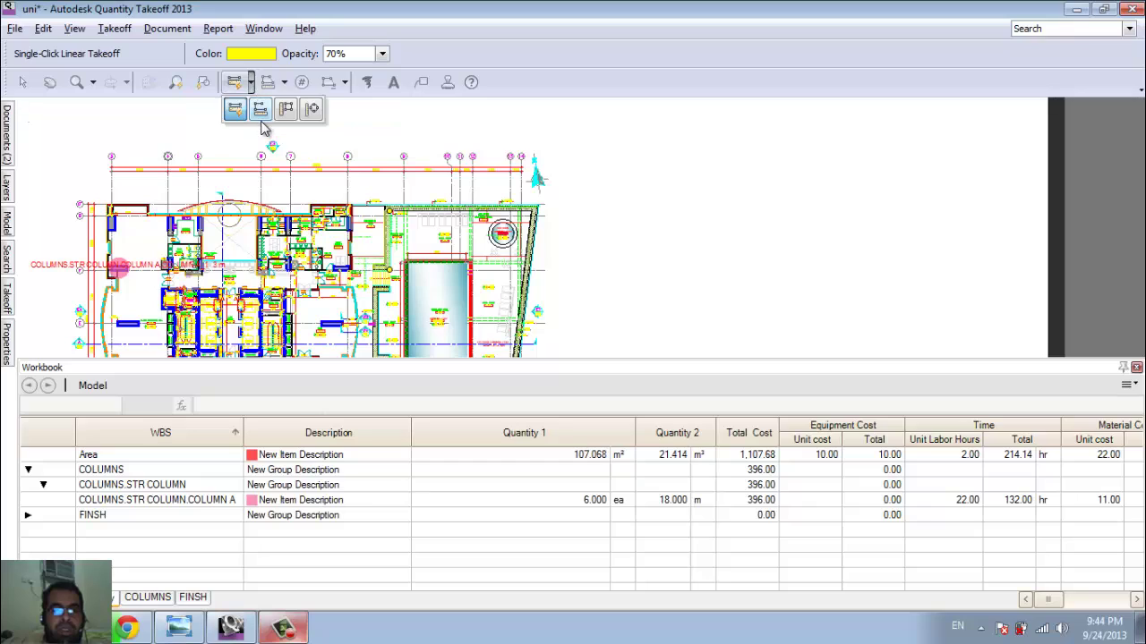
click(262, 116)
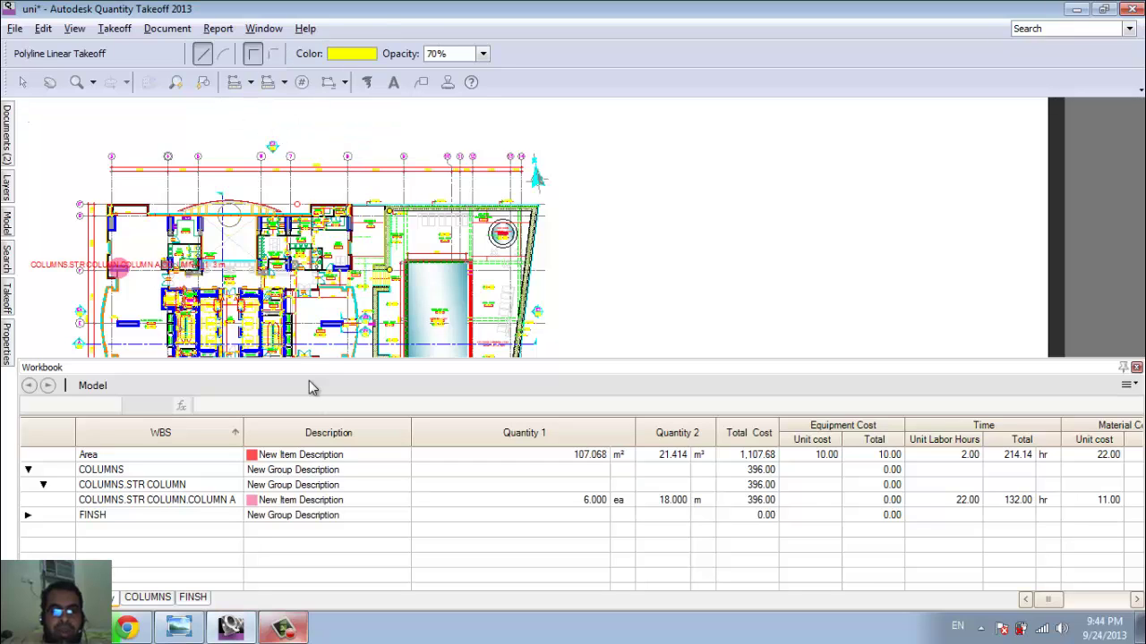
scroll(297, 346, down, 1)
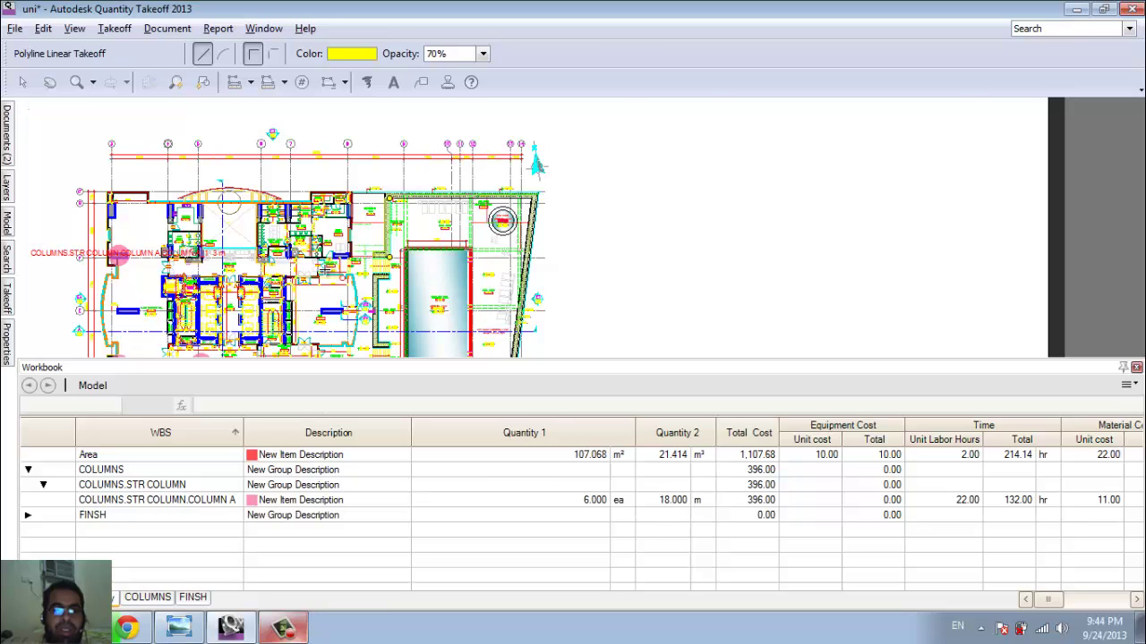
scroll(350, 299, up, 5)
scroll(386, 294, down, 3)
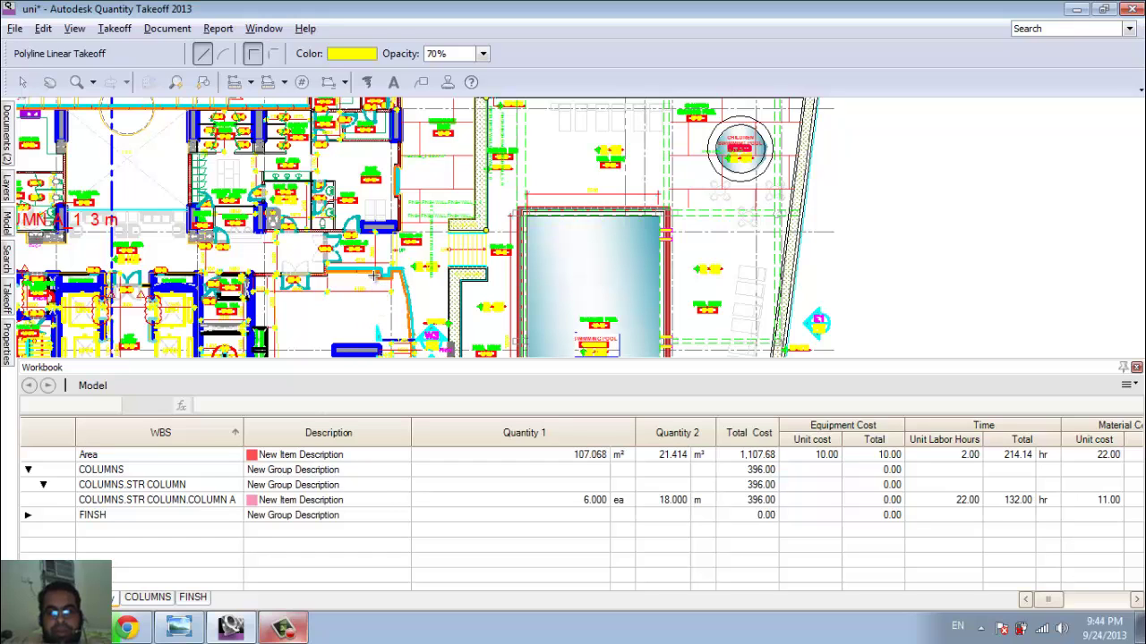
scroll(389, 260, up, 3)
scroll(385, 246, down, 2)
click(380, 246)
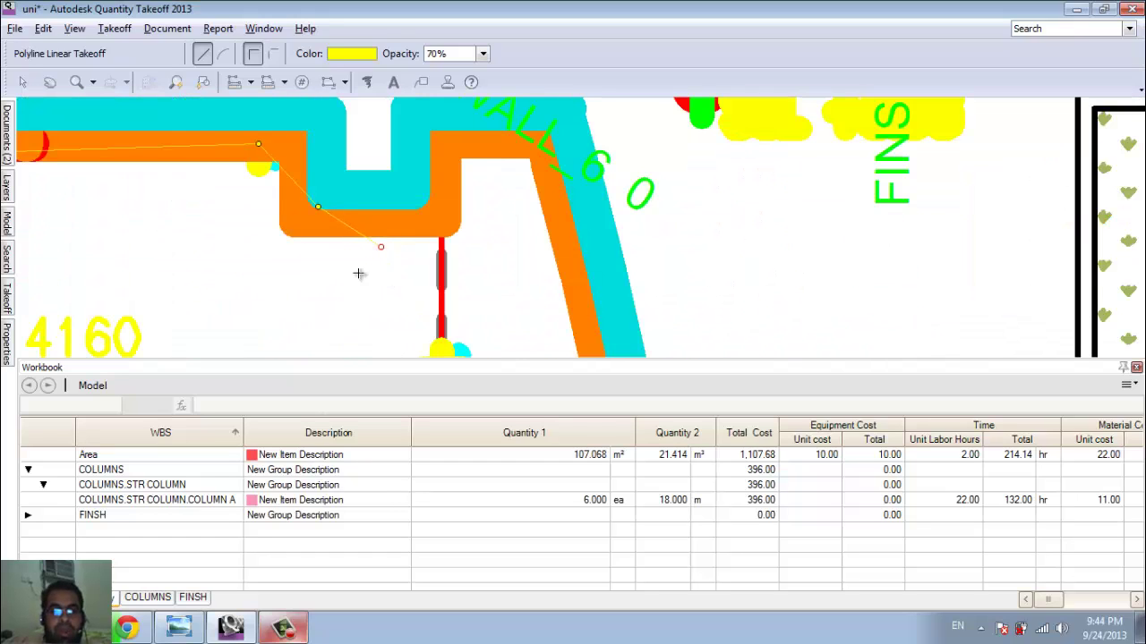
scroll(374, 266, down, 3)
scroll(378, 269, up, 3)
scroll(380, 271, down, 4)
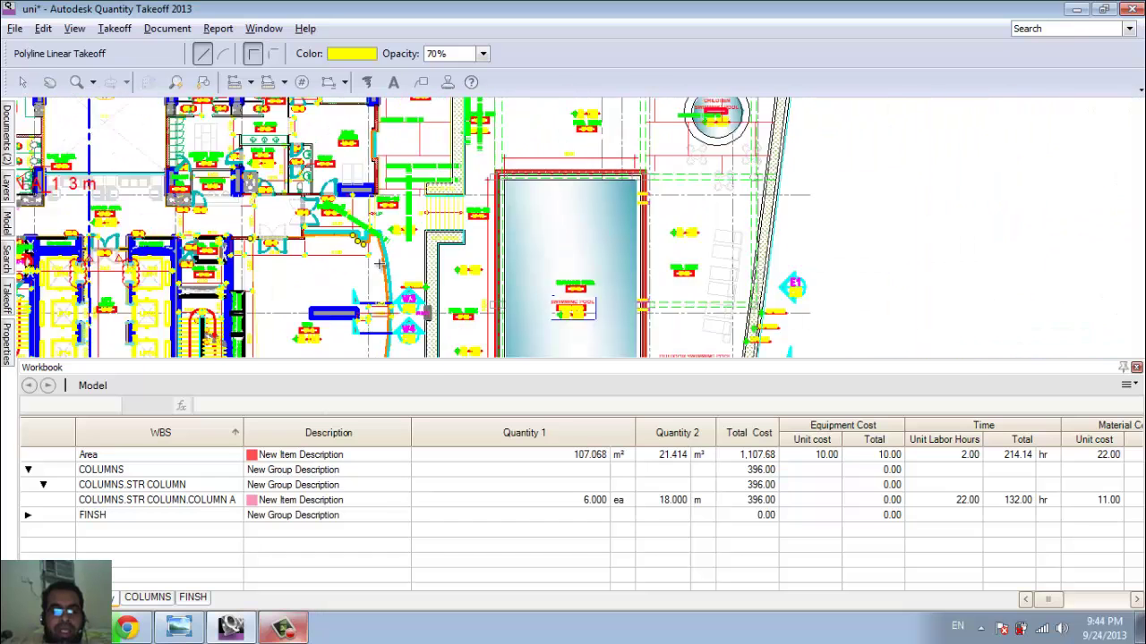
Review the General and Assembly properties of the FINSH WALL item, leaving them as they are
mouse_move(15, 308)
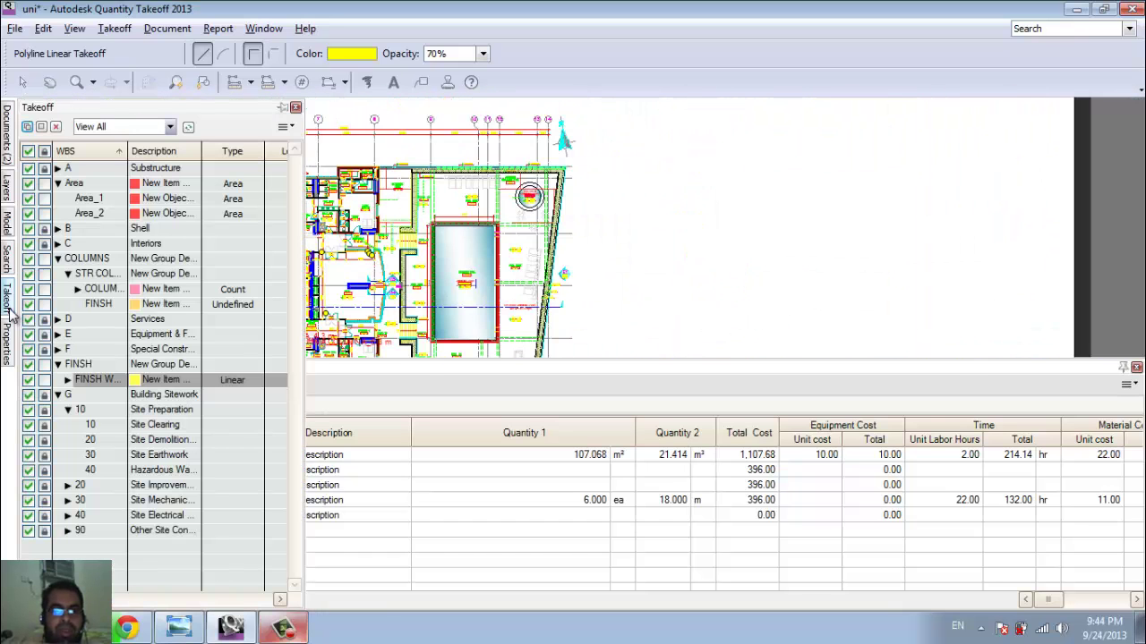
right_click(104, 383)
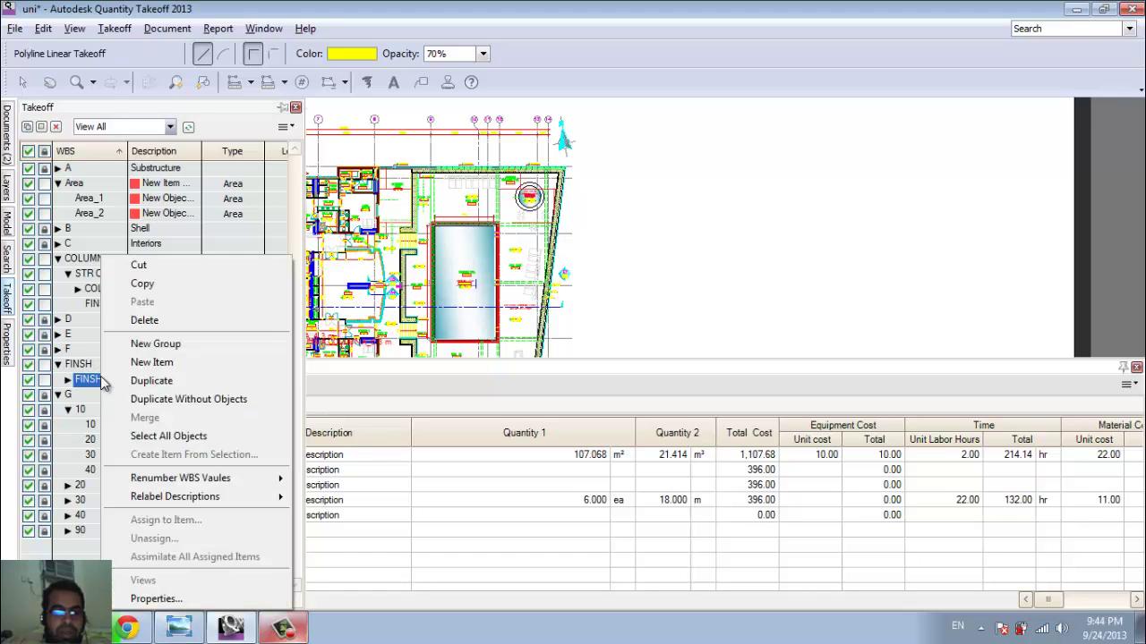
click(193, 598)
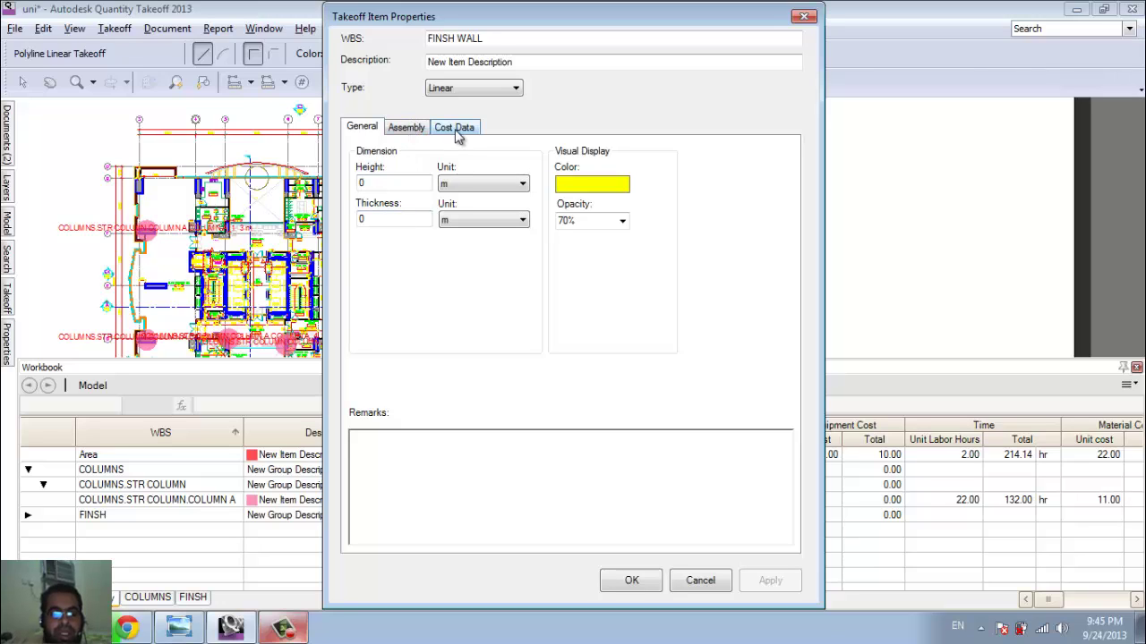
click(408, 131)
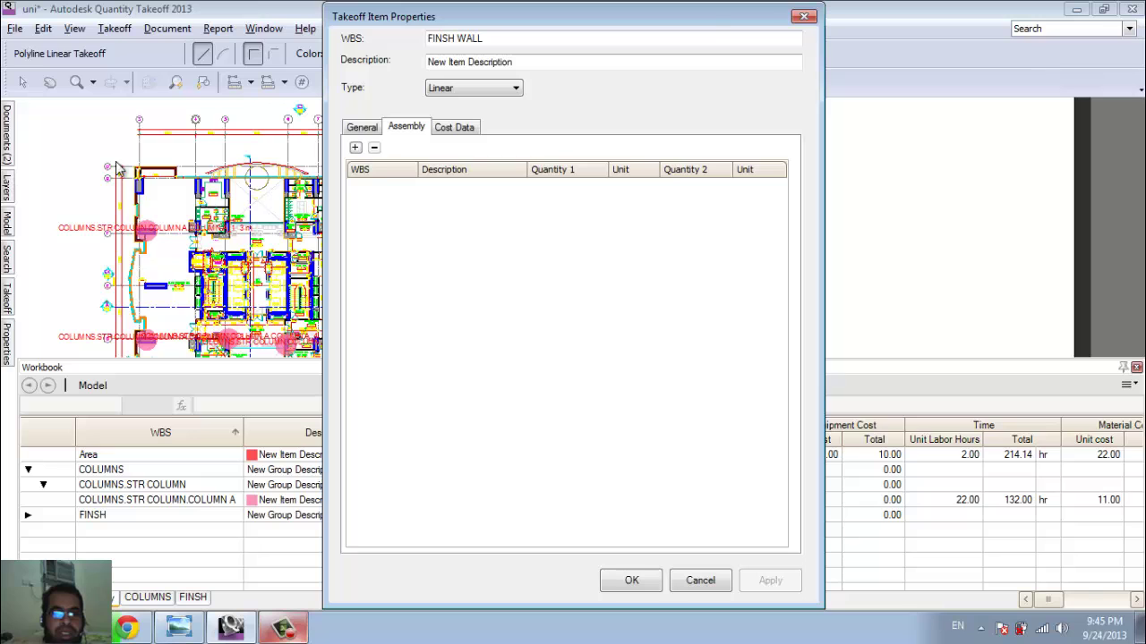
click(803, 16)
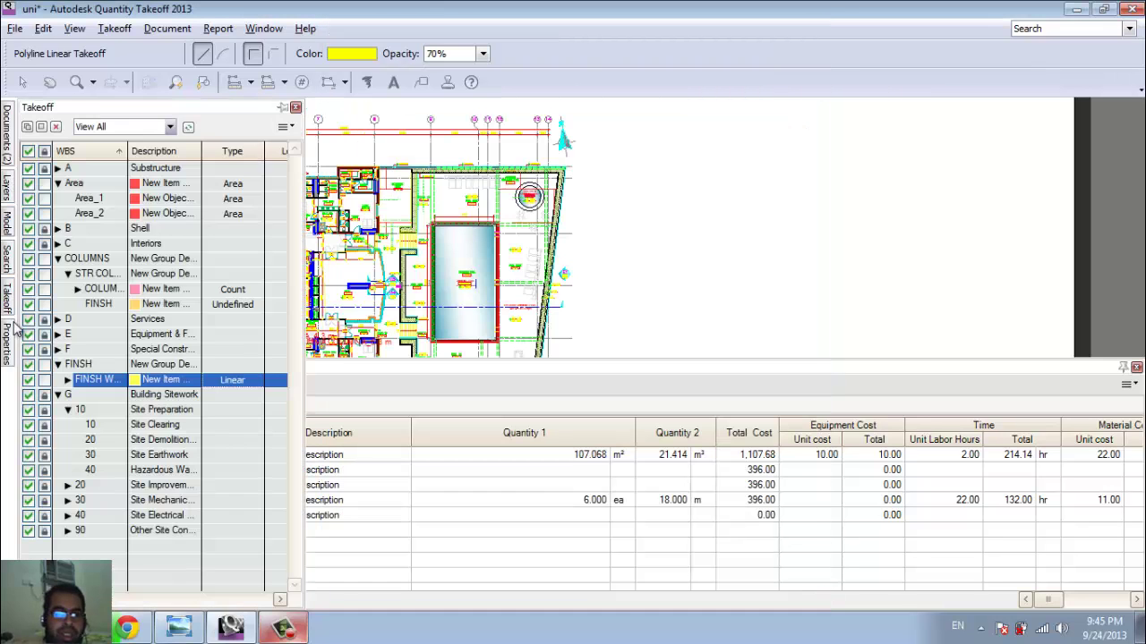
Create a new group named الخامات in the takeoff list
mouse_move(9, 349)
mouse_move(9, 305)
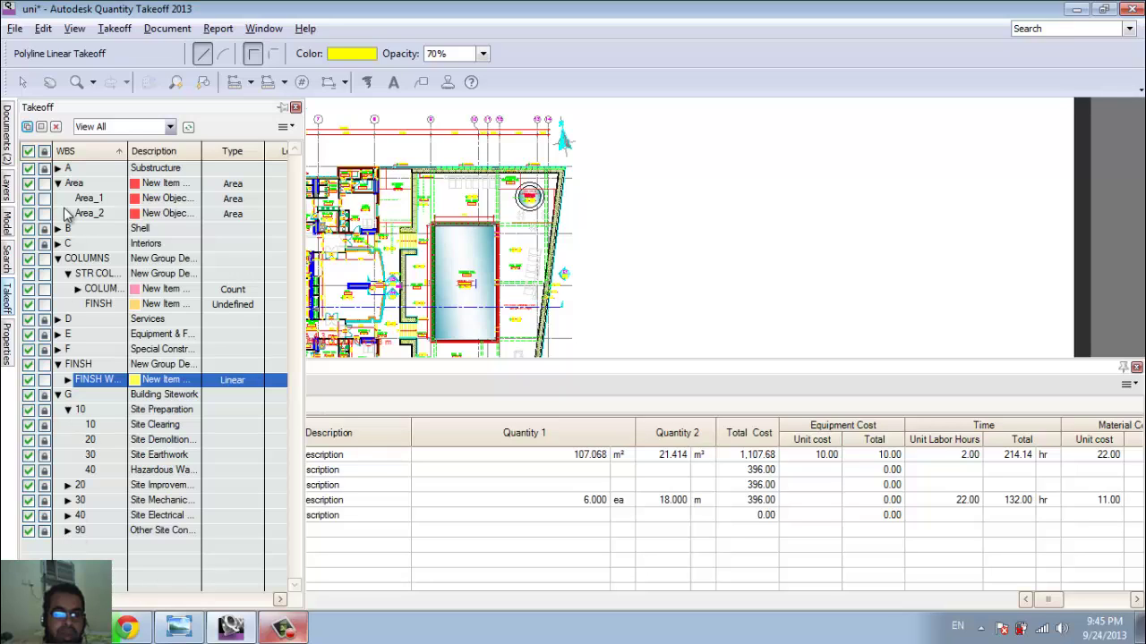
click(28, 130)
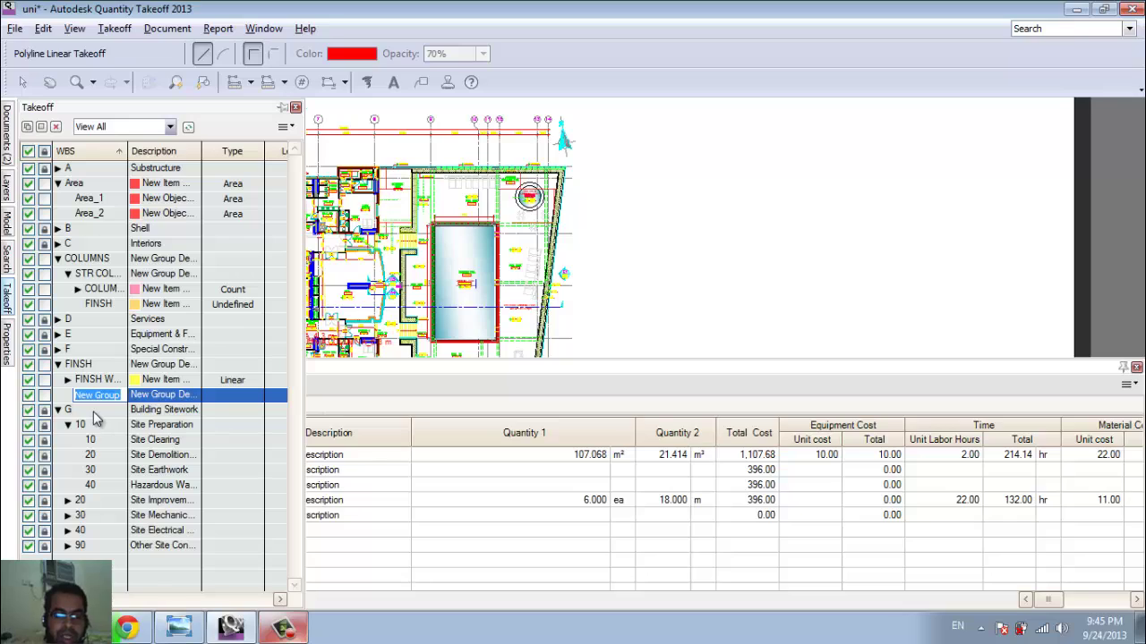
key(alt+shift)
text(ال)
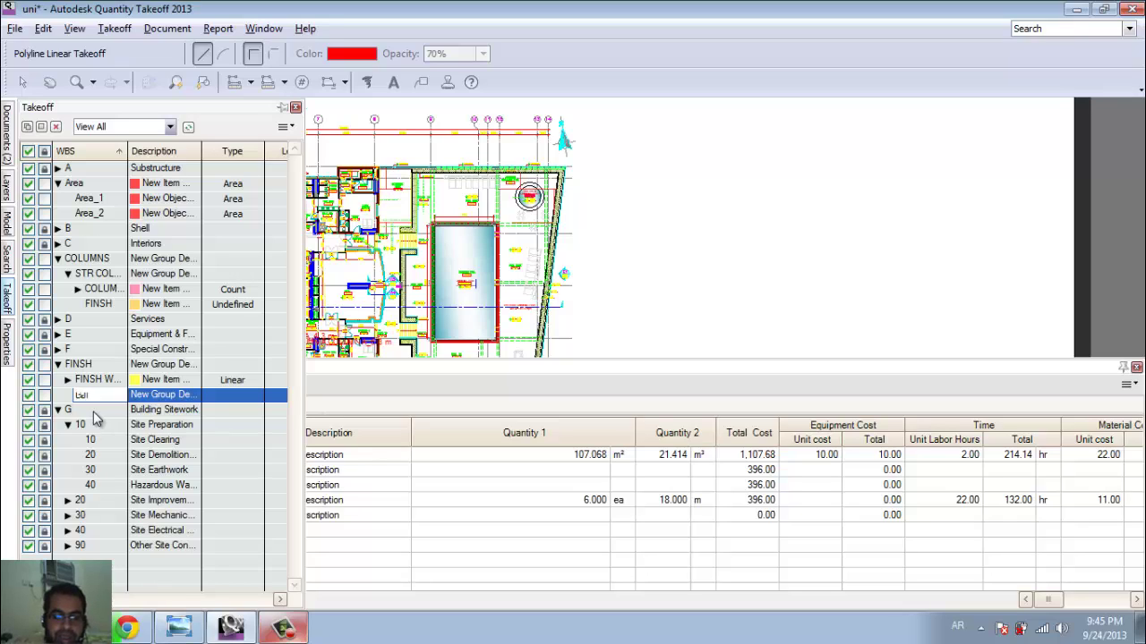
text(خامات)
key(Return)
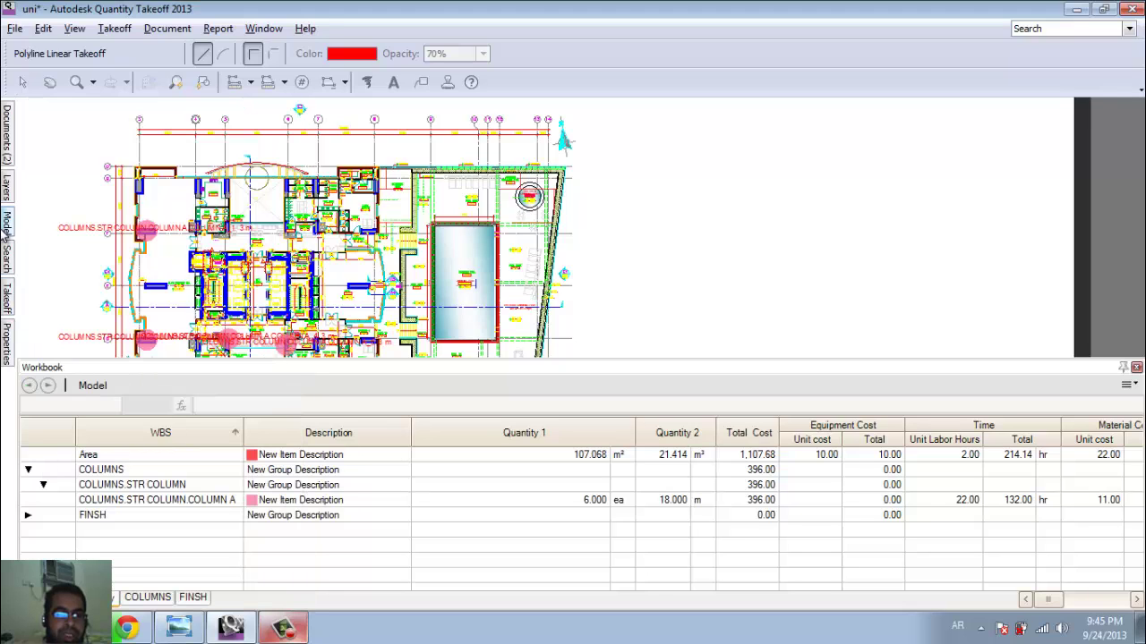
Add two items named دهان and رمل to the الخامات group
mouse_move(7, 303)
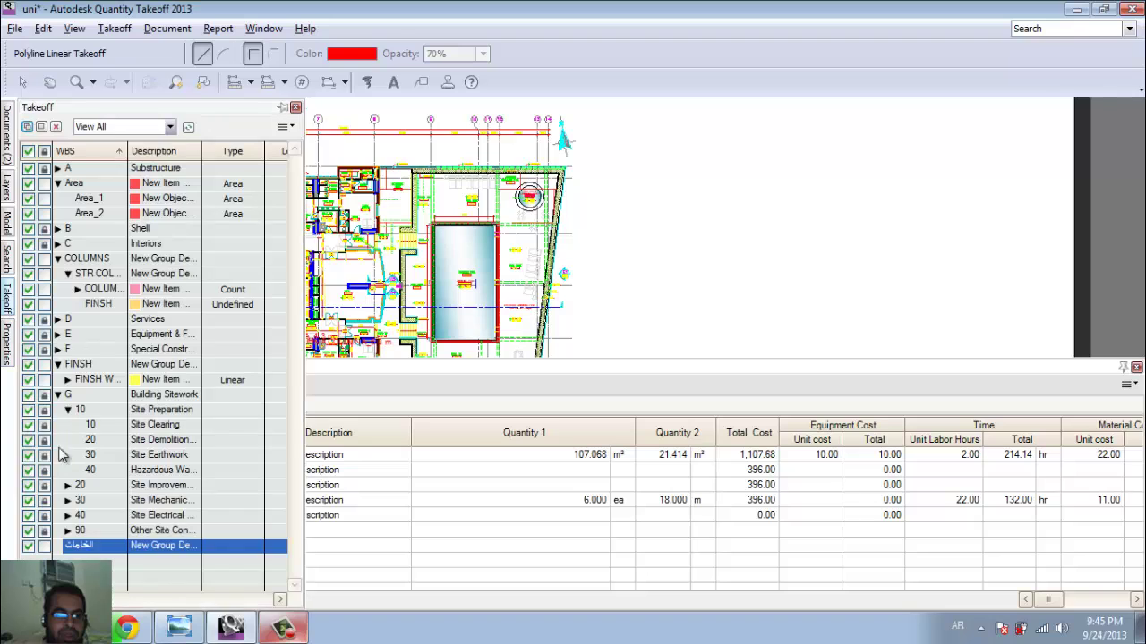
click(41, 127)
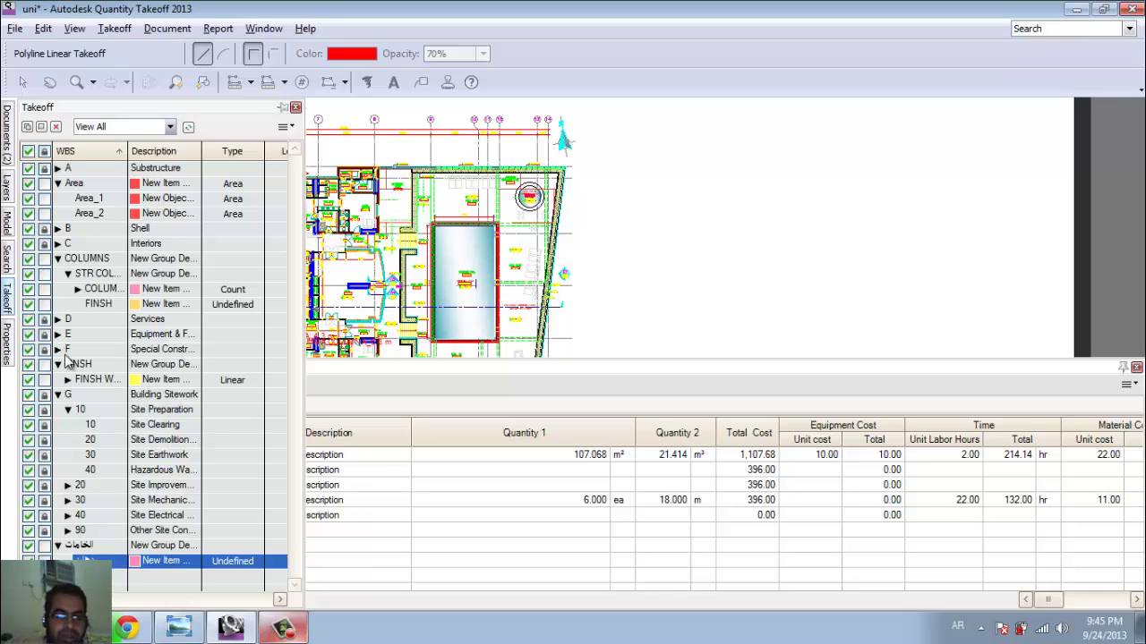
click(41, 127)
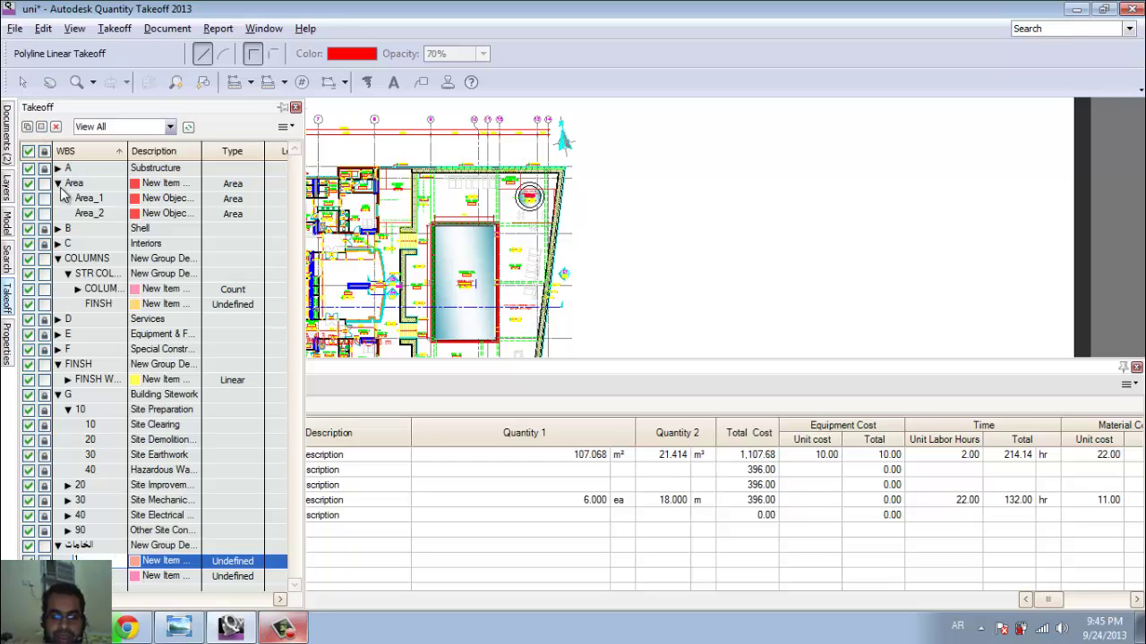
key(Down)
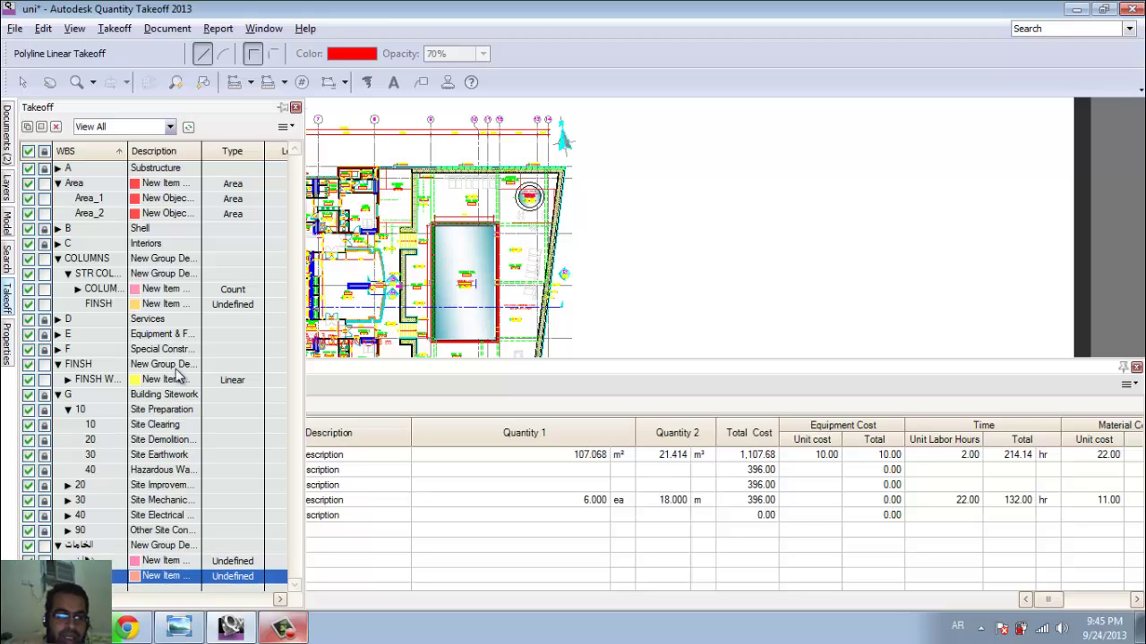
Try to add the دهان item from the الخامات group to the FINSH WALL item's assembly
click(102, 382)
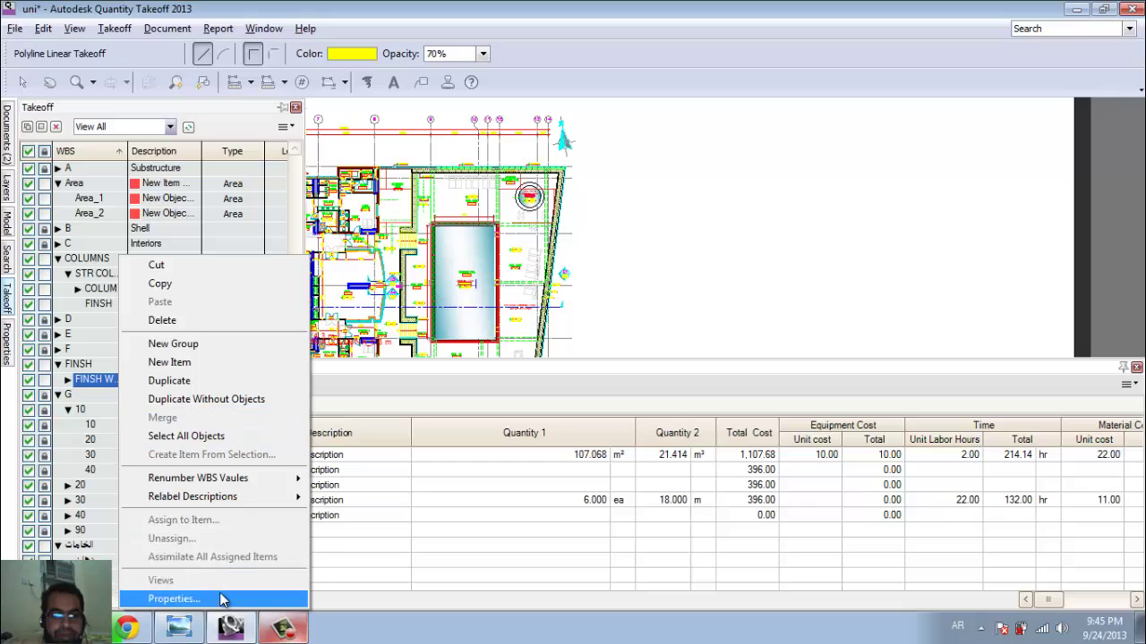
click(226, 593)
click(404, 130)
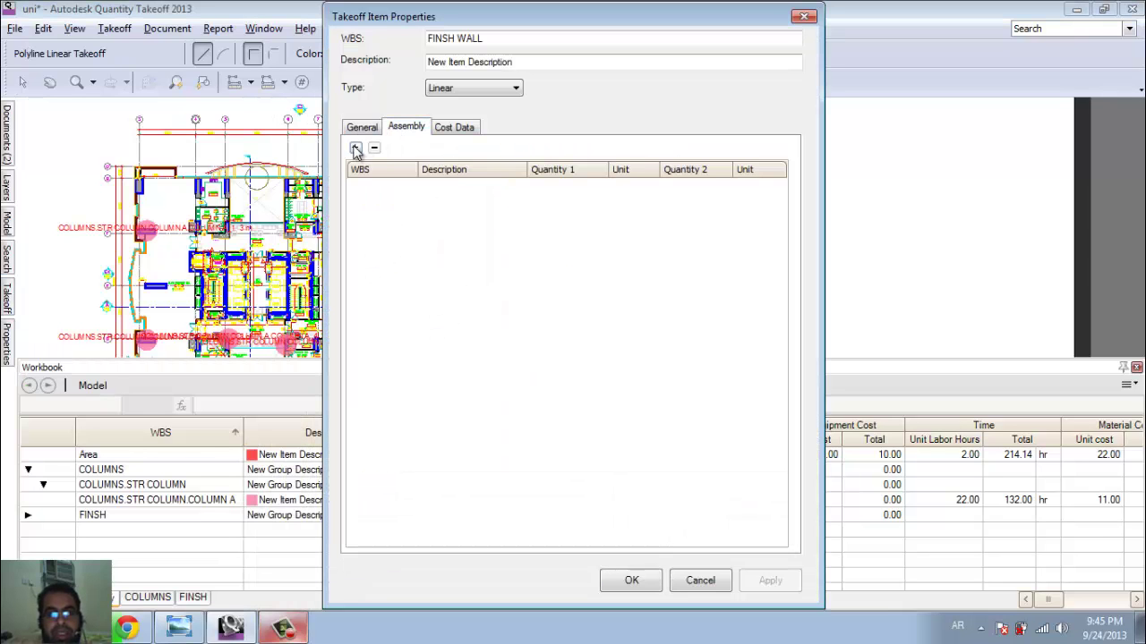
click(356, 147)
click(417, 261)
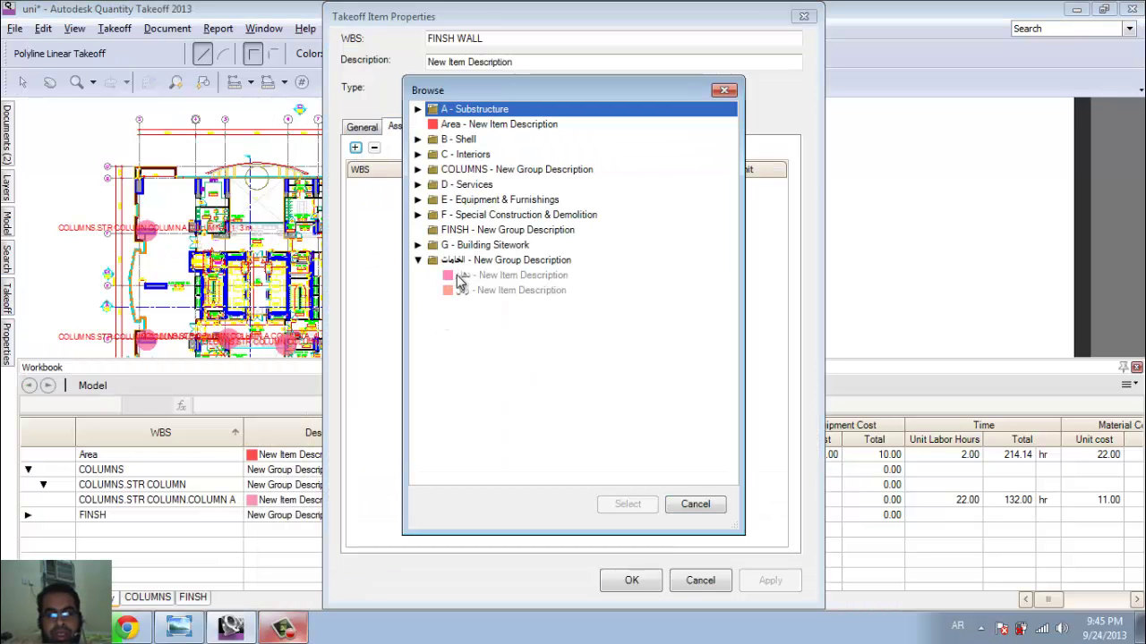
click(505, 277)
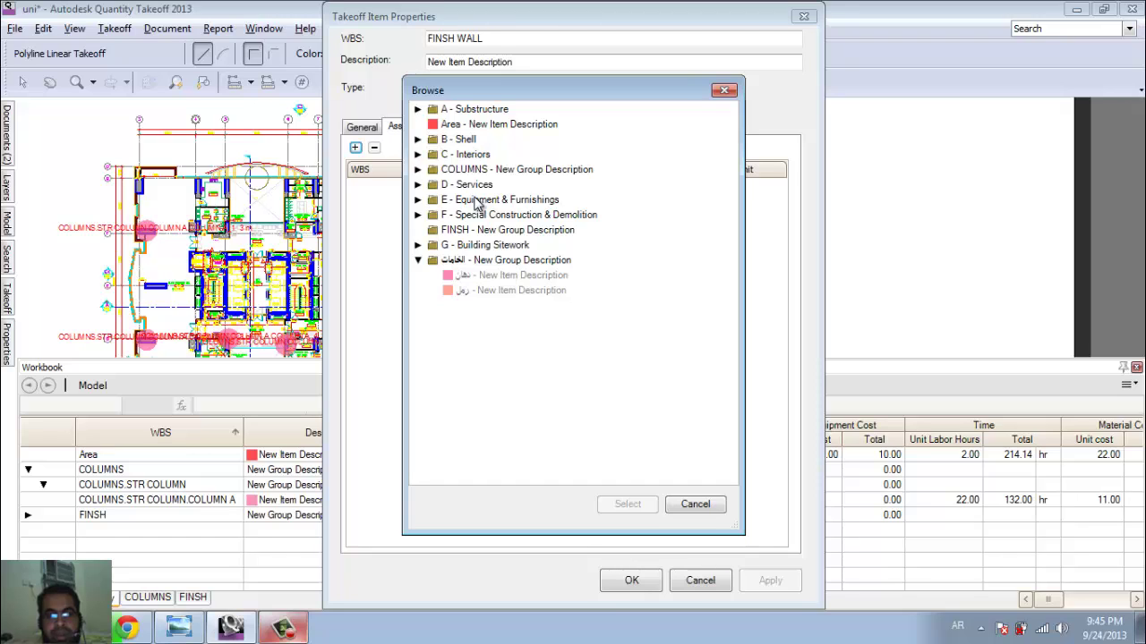
click(723, 91)
click(454, 126)
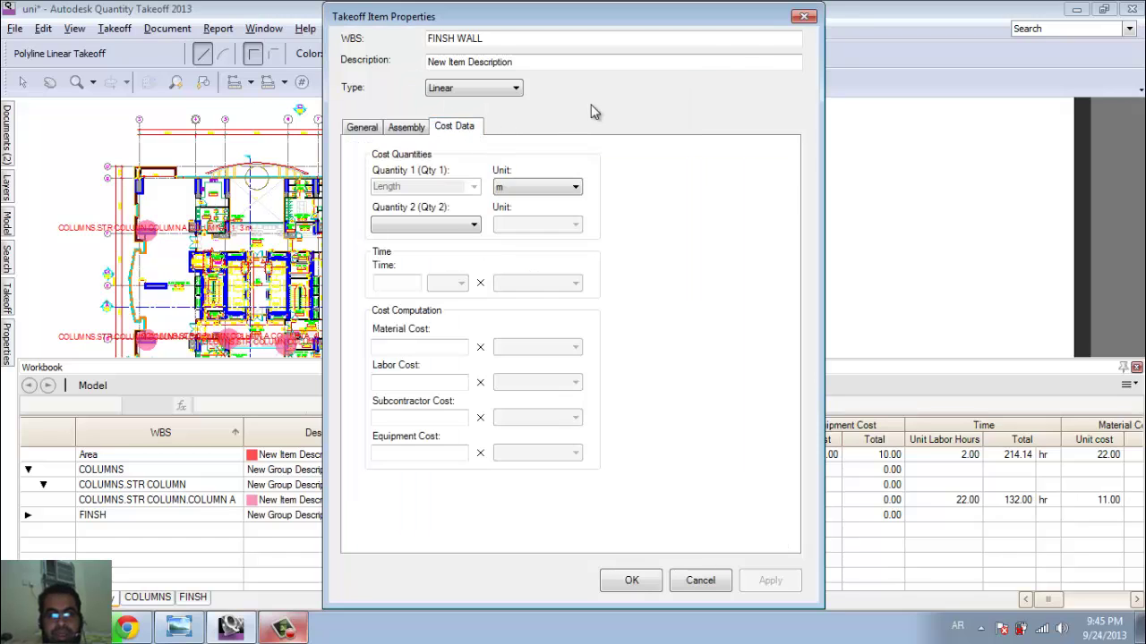
click(804, 16)
Set the type of both the دهان and رمل items in the الخامات group to Linear
click(7, 293)
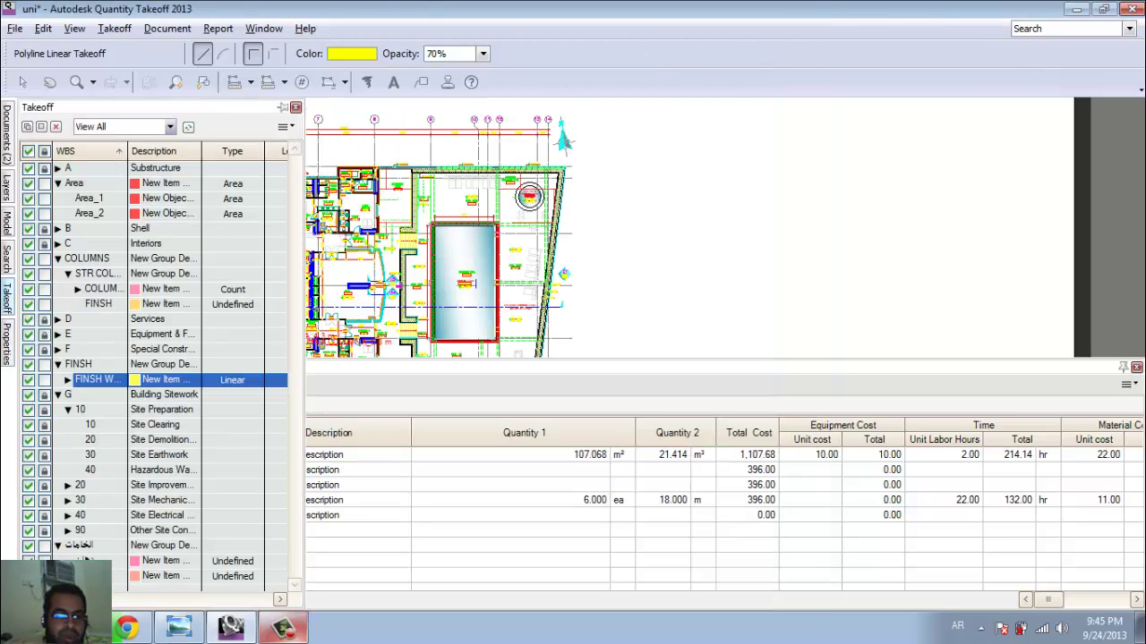
click(88, 561)
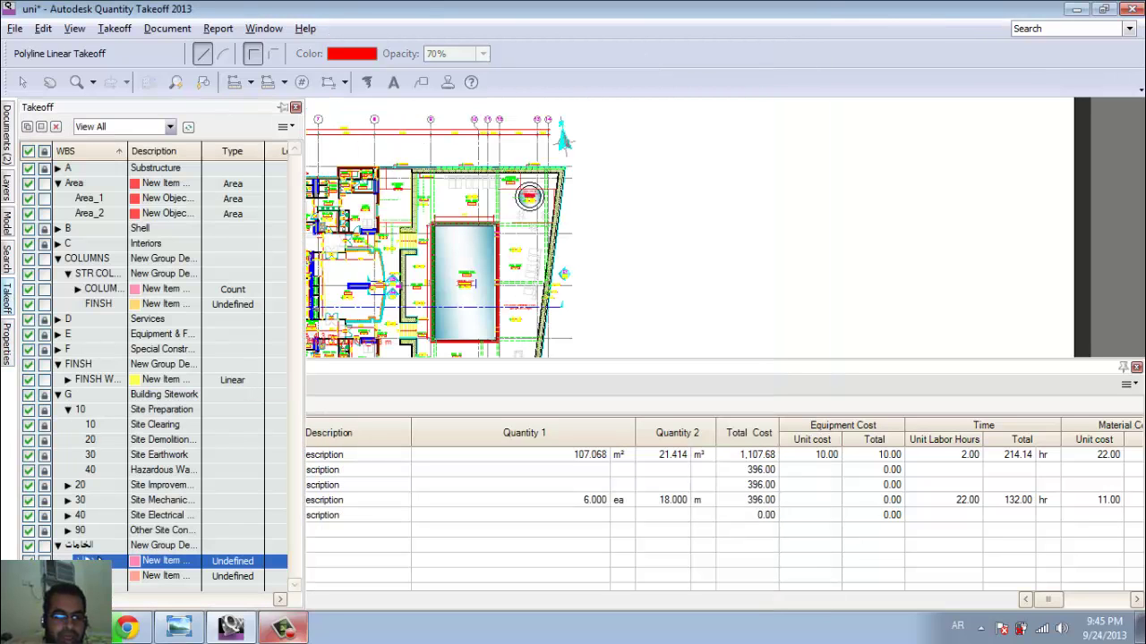
click(233, 560)
click(256, 560)
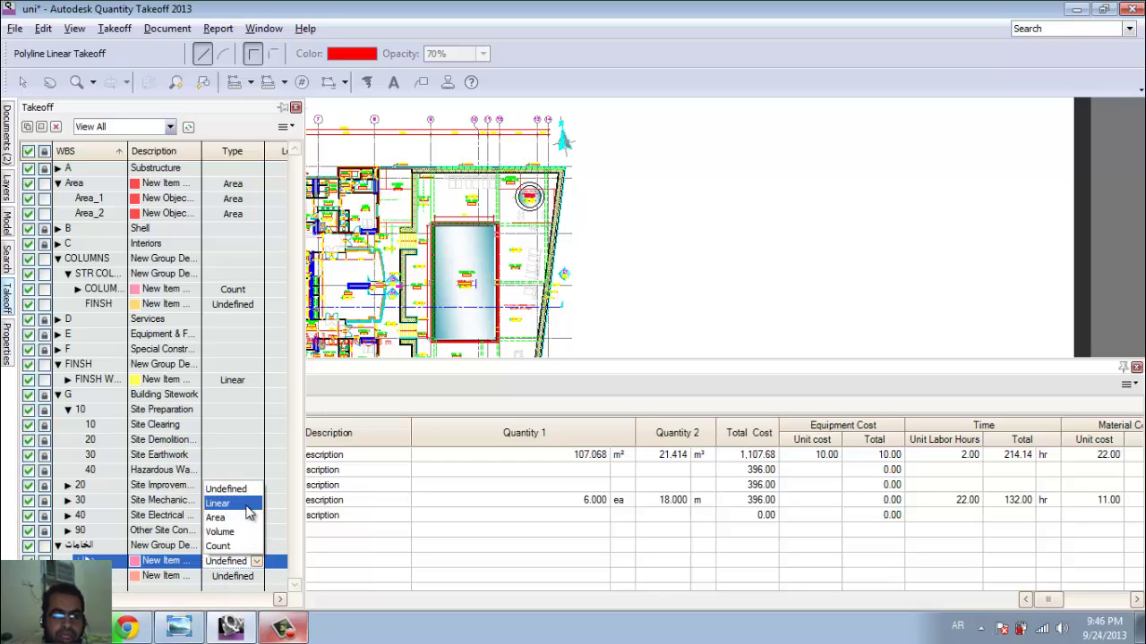
click(249, 511)
click(256, 575)
click(256, 576)
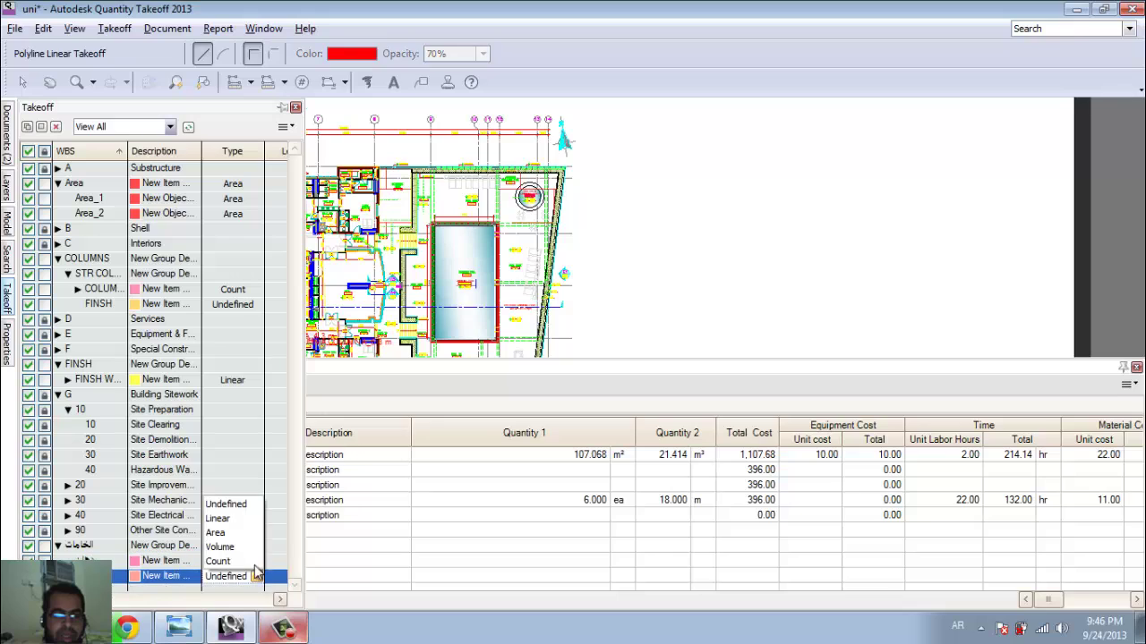
click(234, 517)
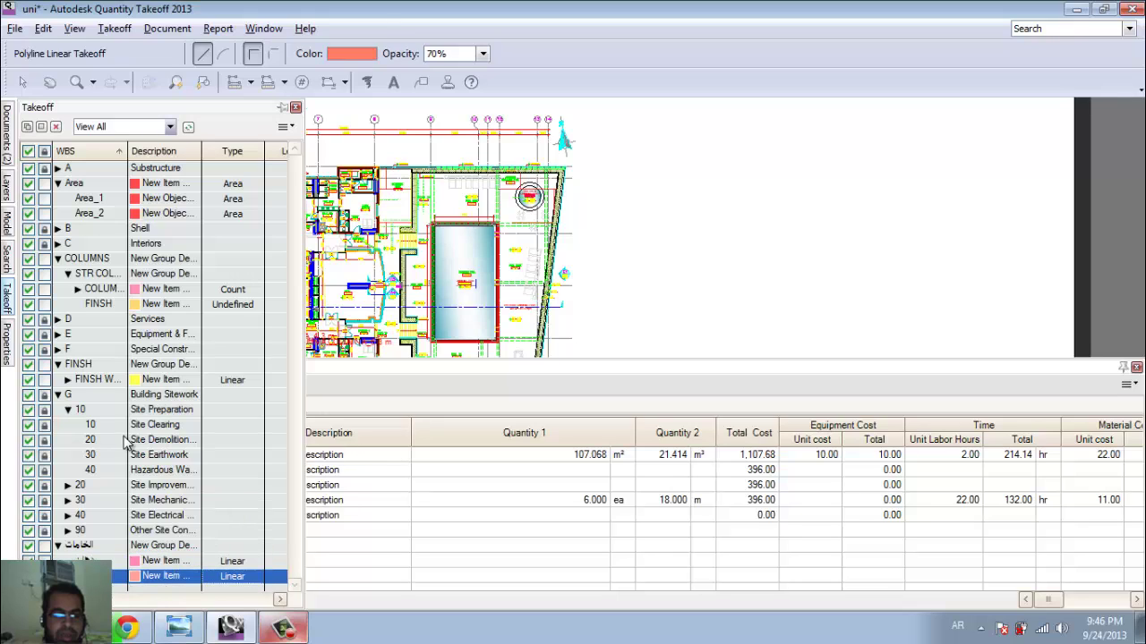
Add the دهان and رمل items from the الخامات group to the FINSH WALL item's assembly
click(102, 381)
right_click(101, 382)
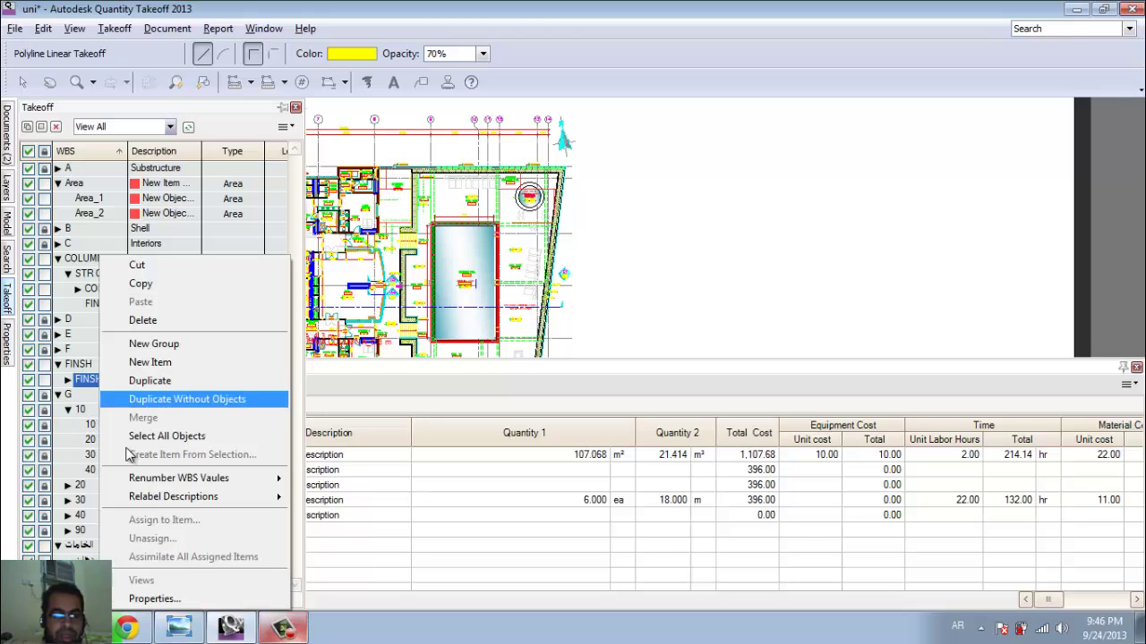
click(166, 597)
click(405, 127)
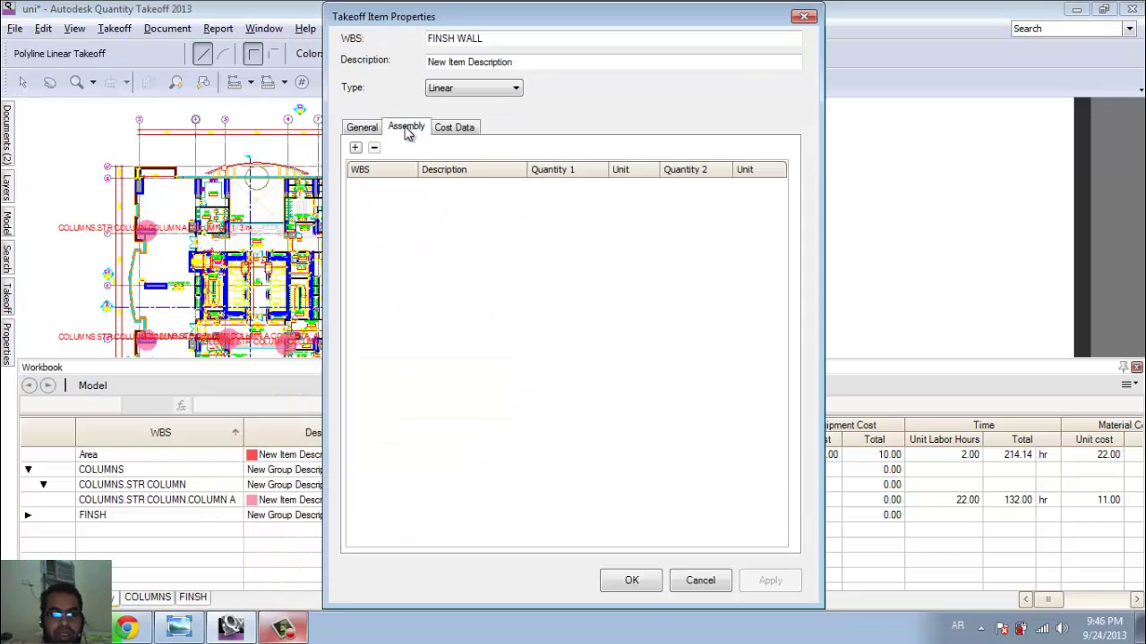
click(355, 147)
click(438, 259)
double_click(437, 261)
click(462, 276)
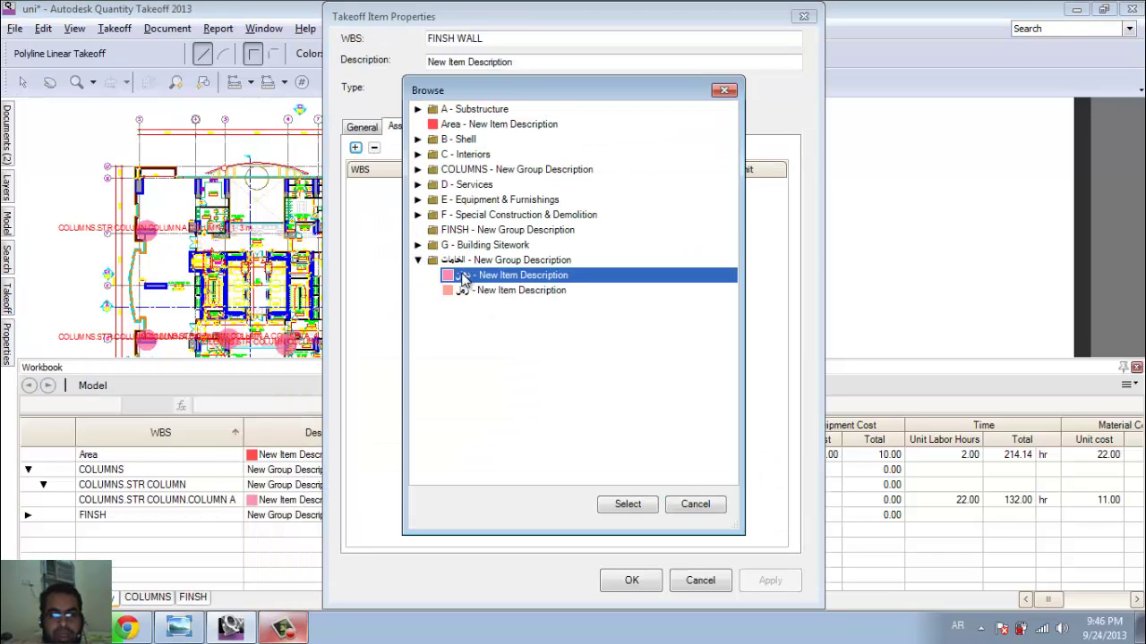
ctrl+click(494, 291)
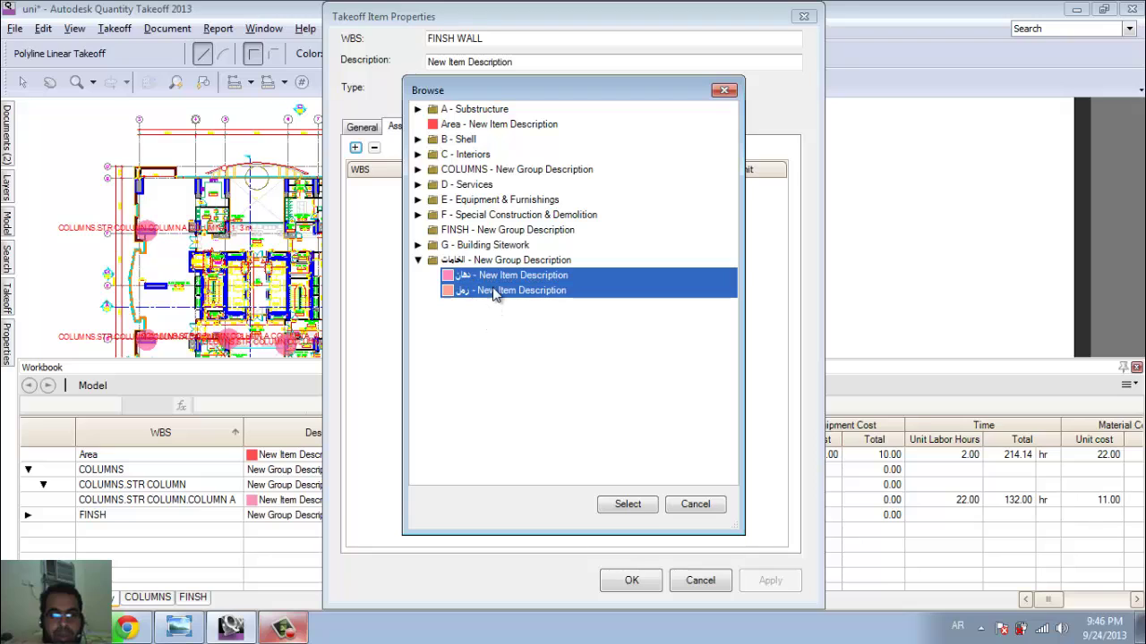
click(631, 504)
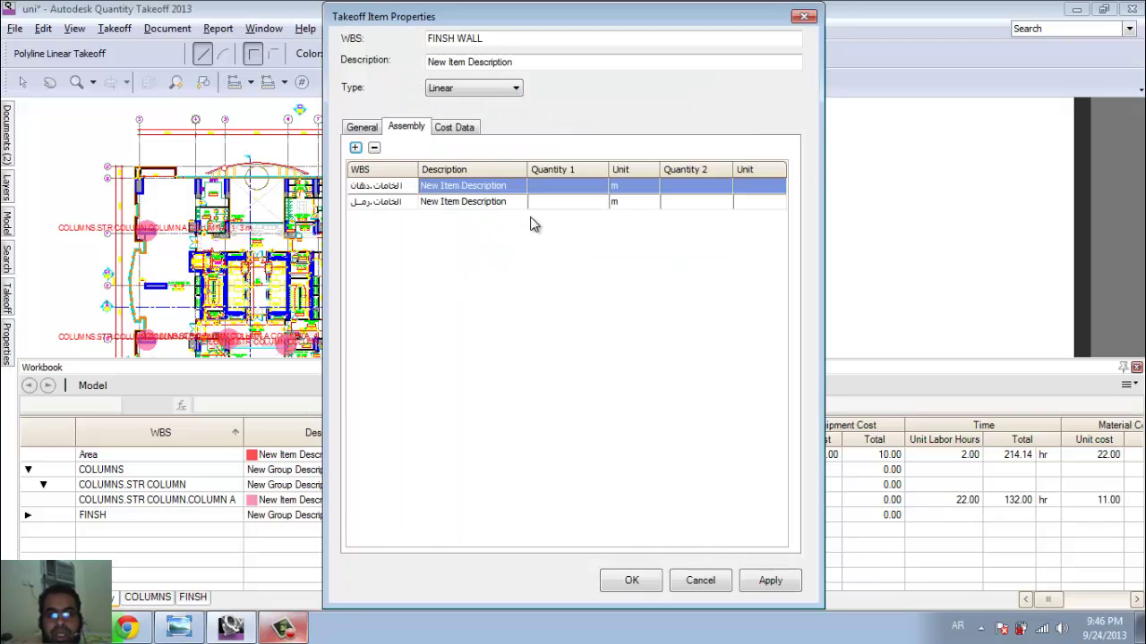
Try to set the Quantity 1 formula of the دهان row in FINSH WALL's assembly to LINEAR*3
double_click(604, 186)
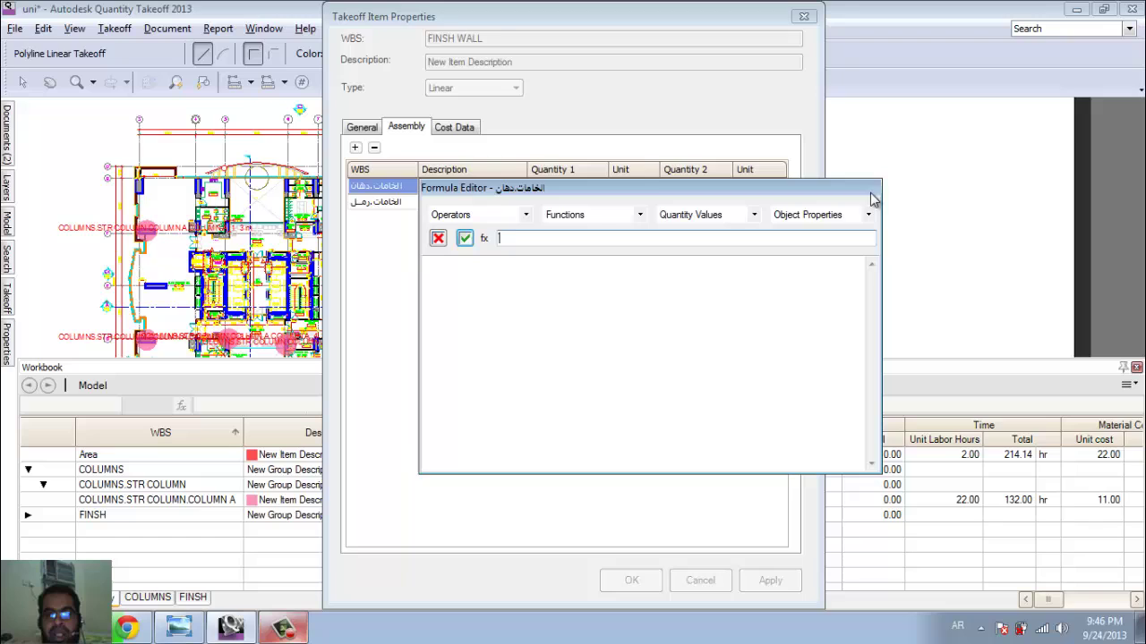
click(567, 152)
double_click(563, 189)
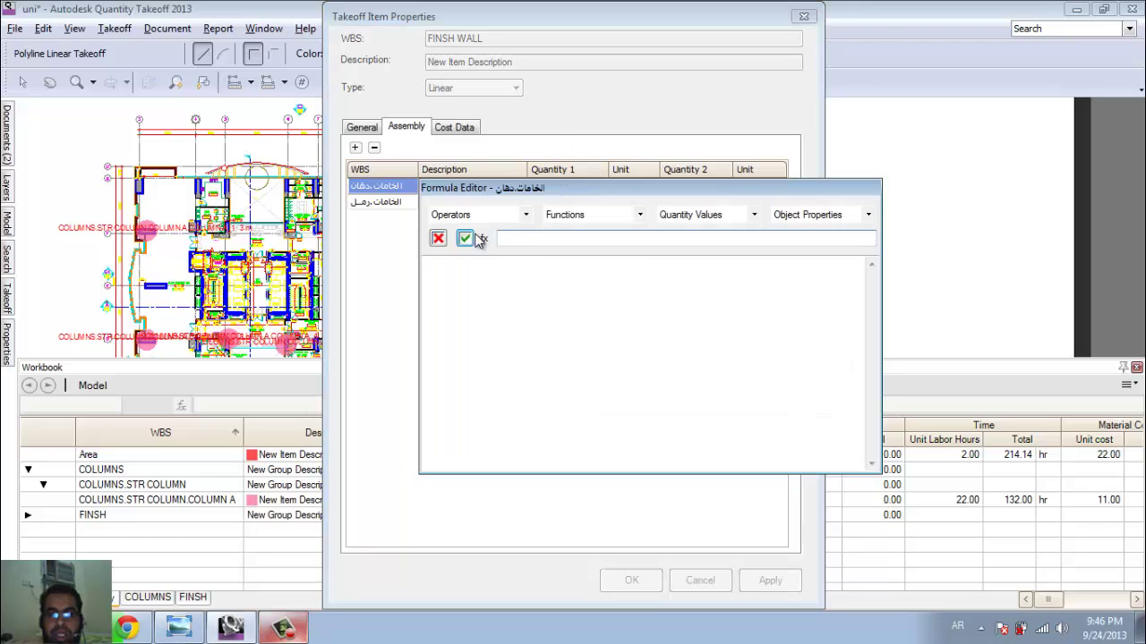
click(866, 214)
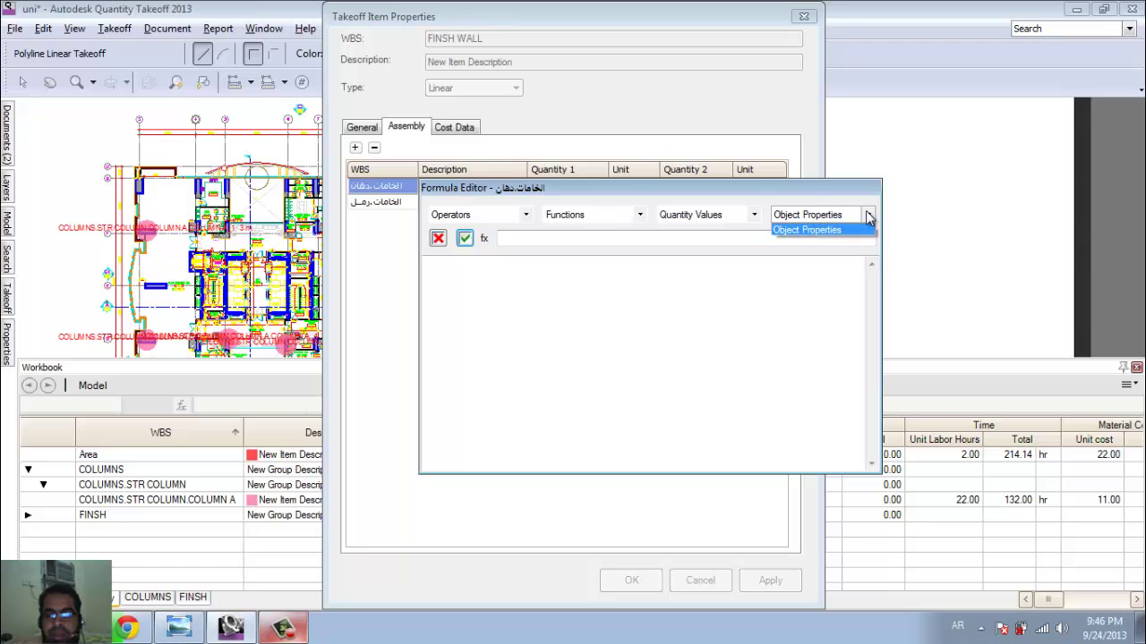
click(810, 228)
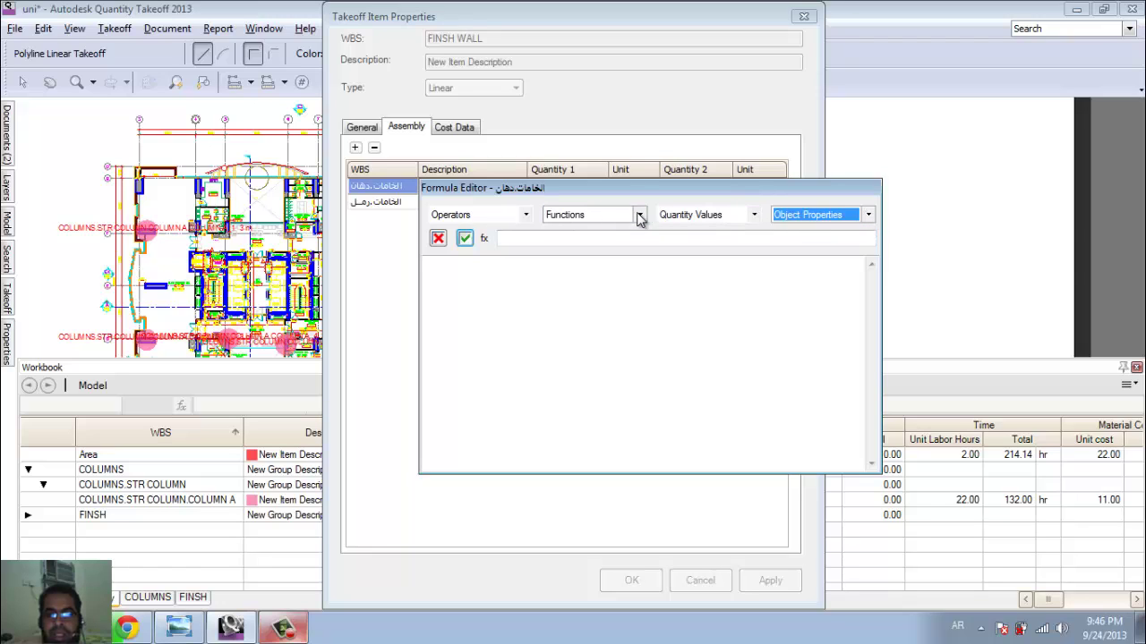
click(526, 215)
click(525, 215)
click(530, 237)
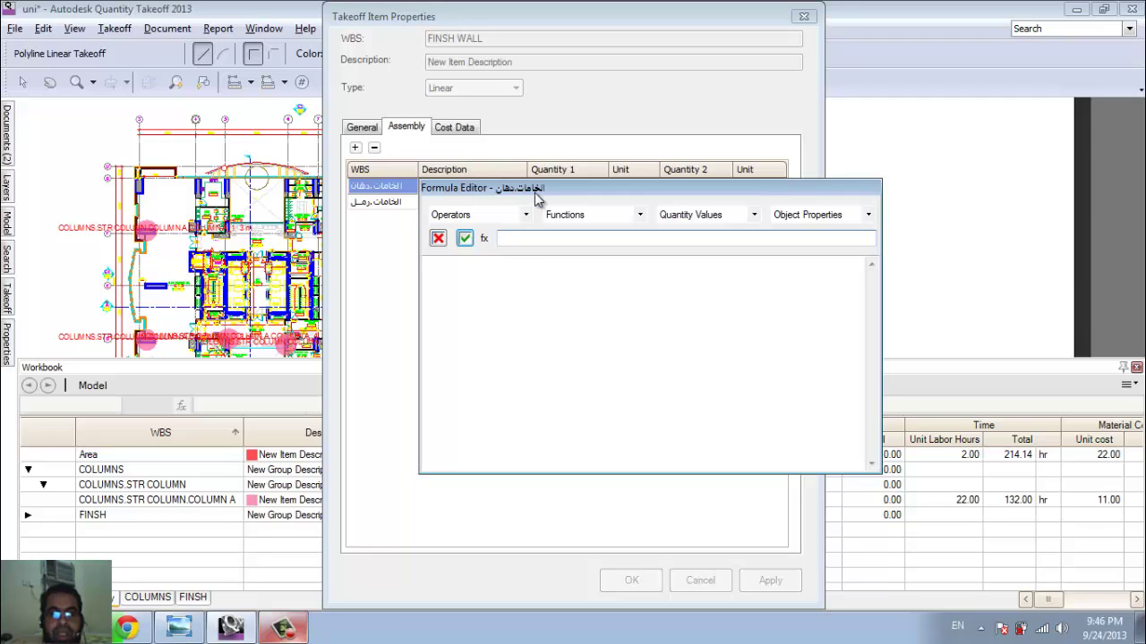
drag(537, 194, 508, 203)
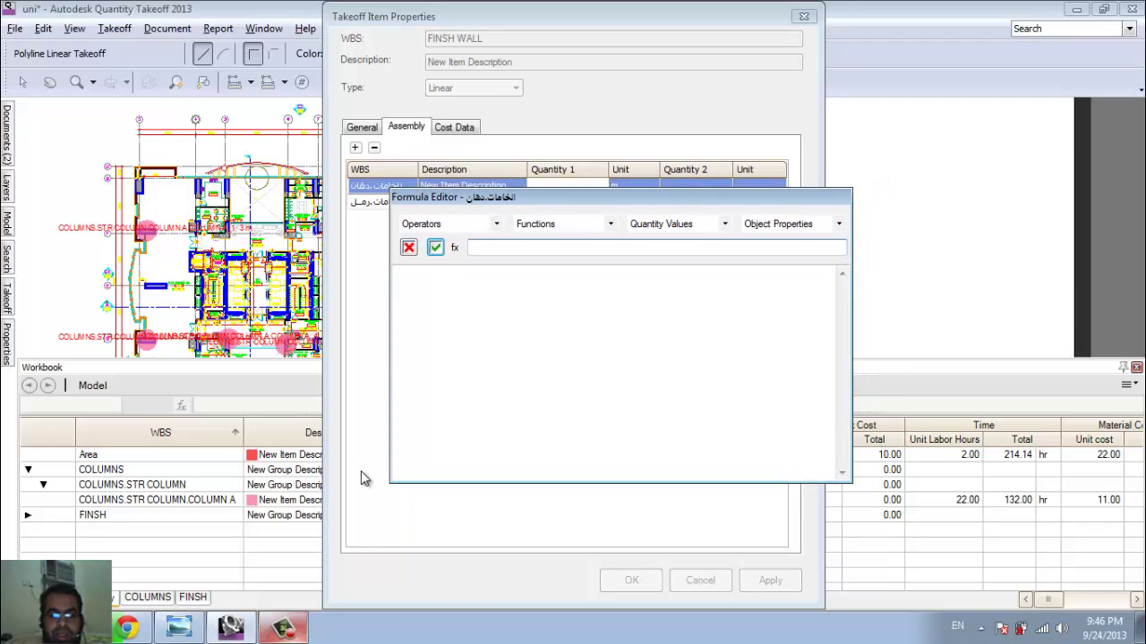
text(LINEAR)
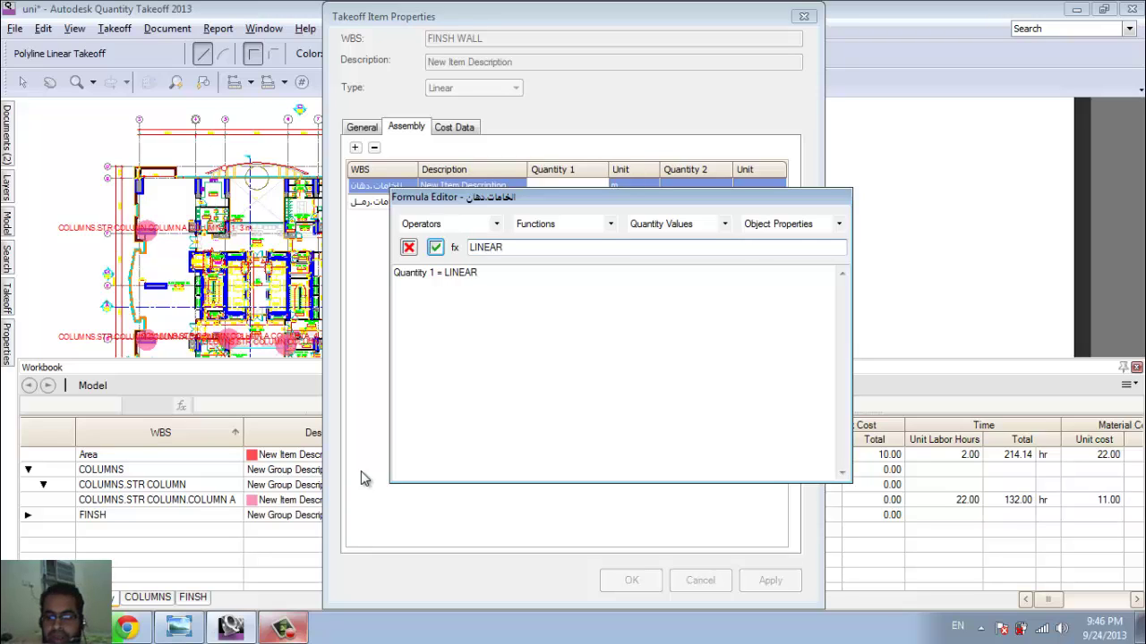
text(*)
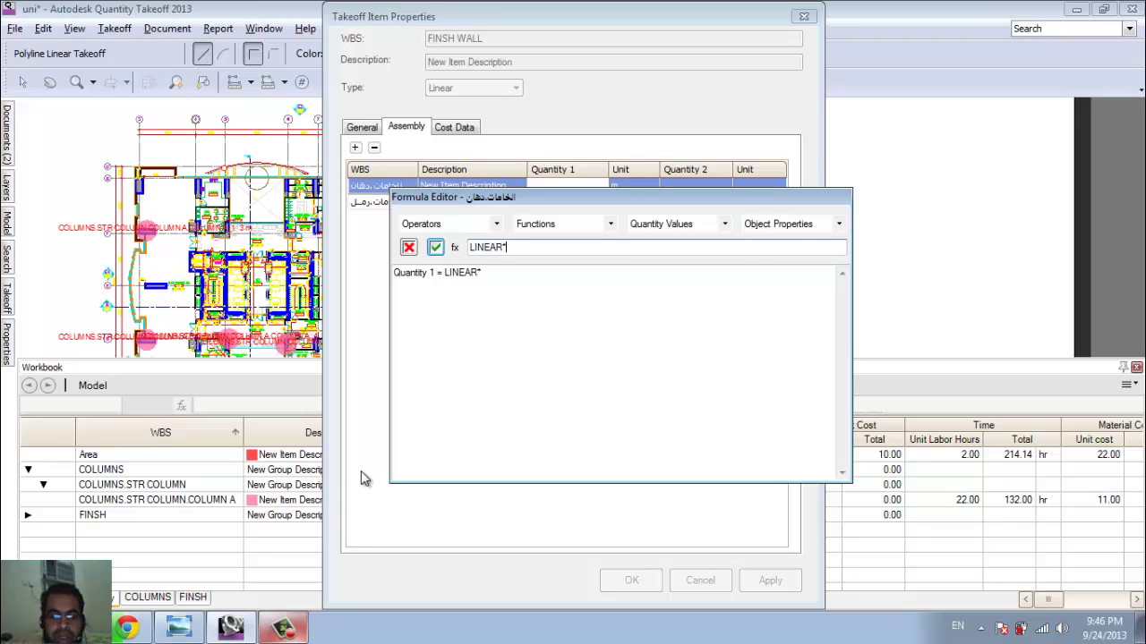
text(3)
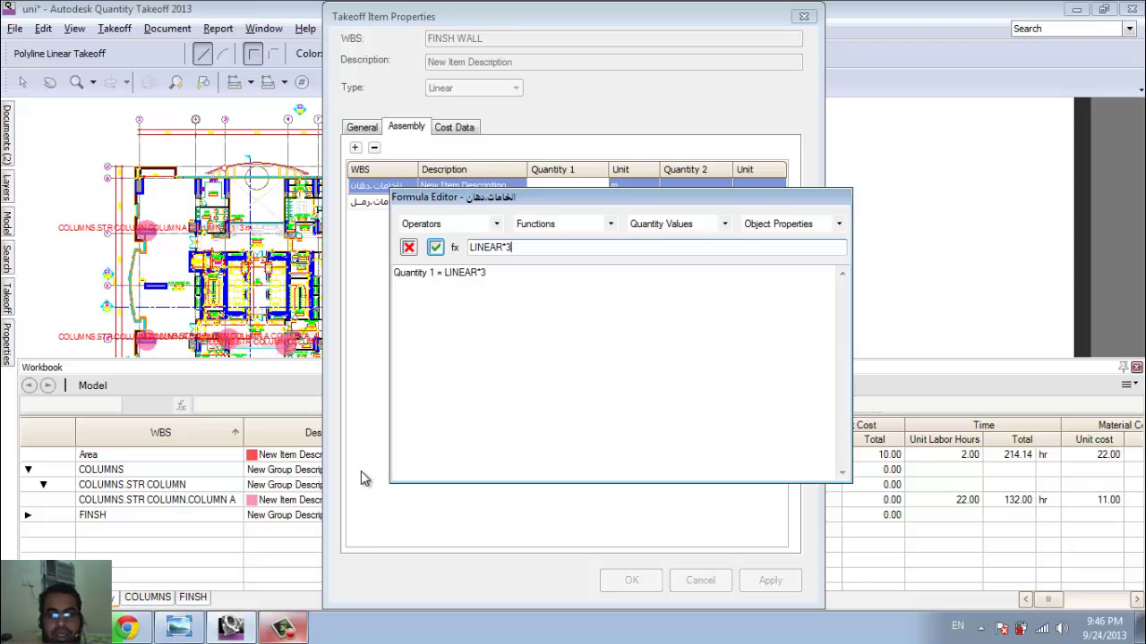
click(436, 247)
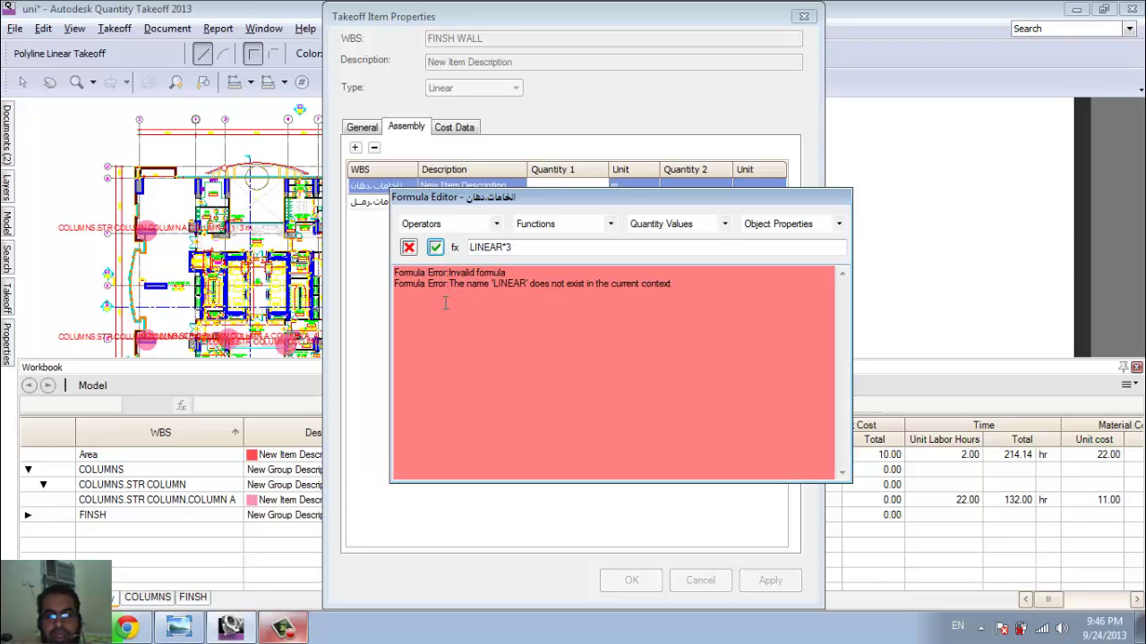
Try to correct the دهان row's Quantity 1 formula to =Length*3, using the Length quantity value
click(485, 253)
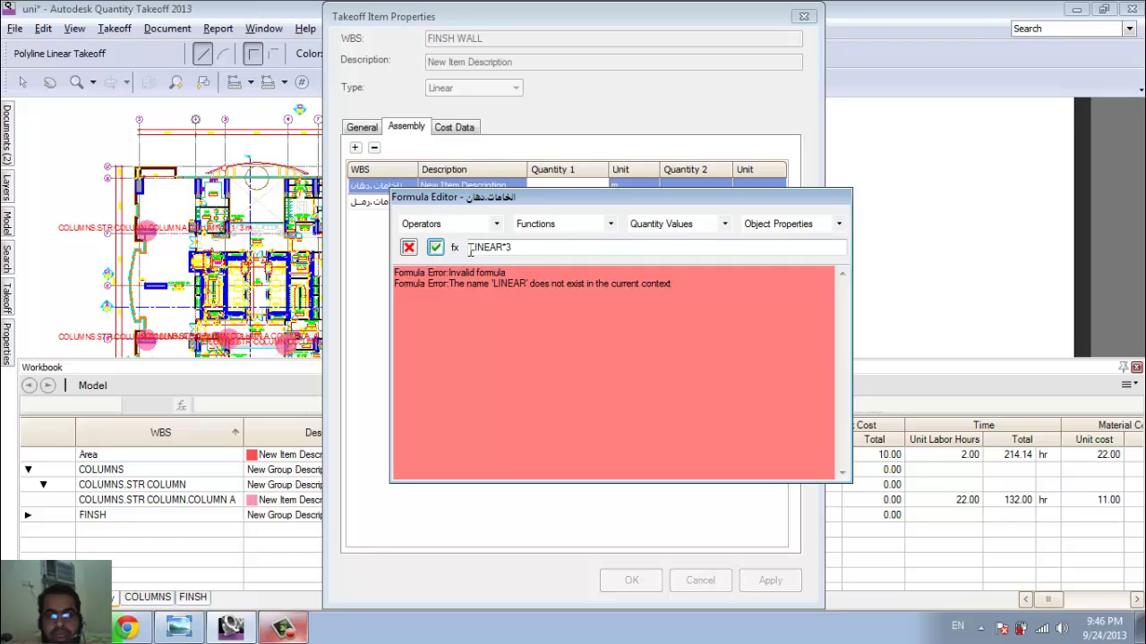
click(470, 250)
text(=)
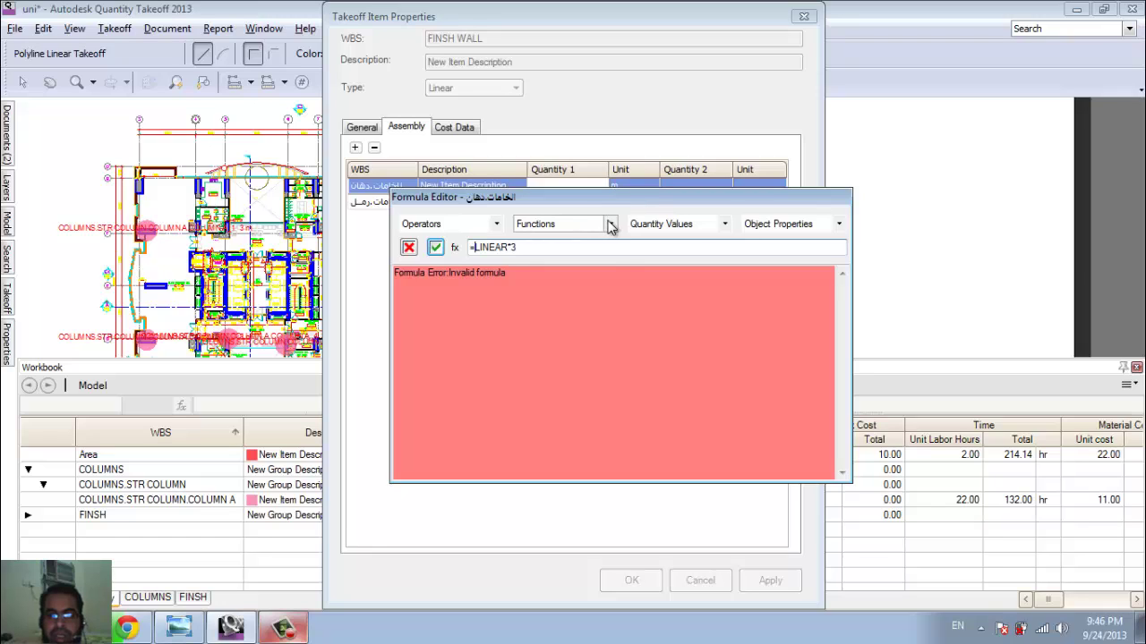
click(609, 225)
click(694, 224)
click(721, 225)
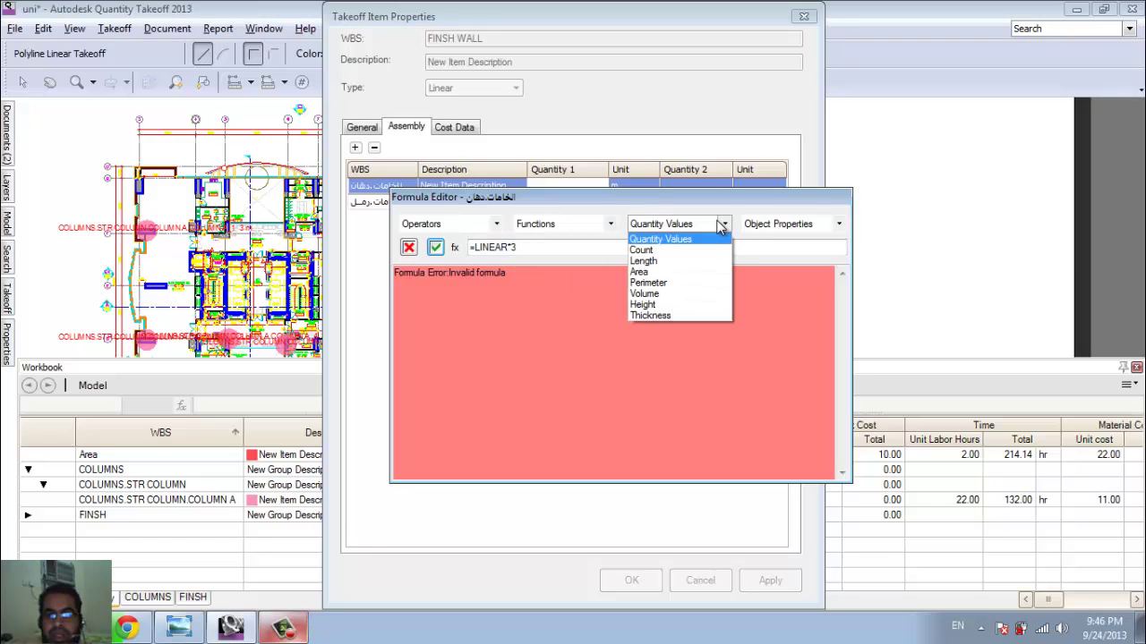
click(667, 262)
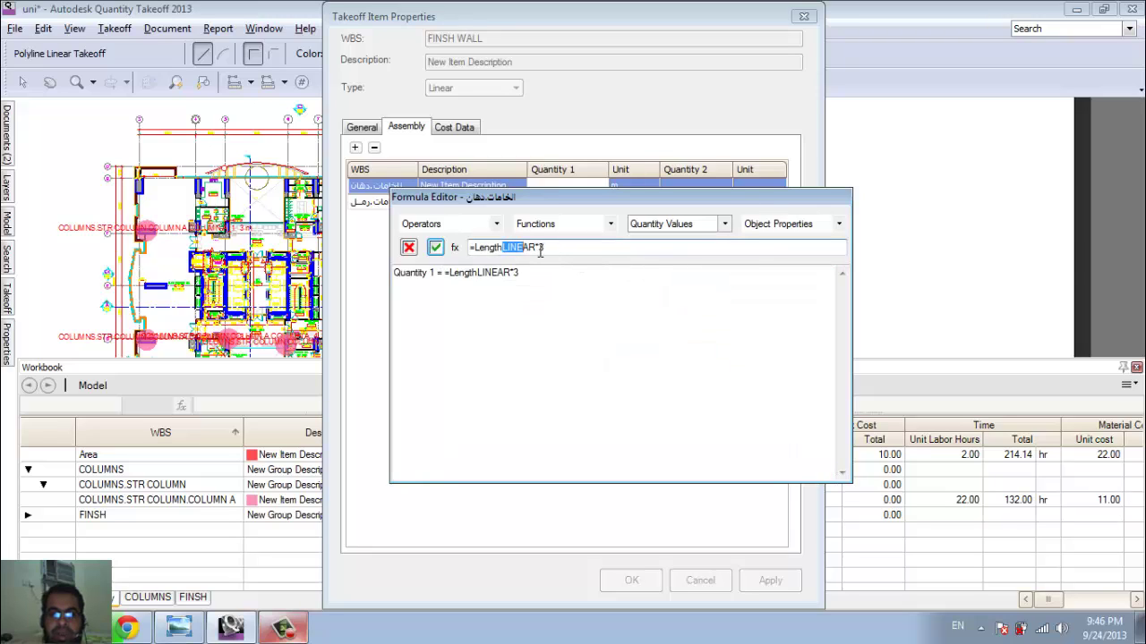
text(*3)
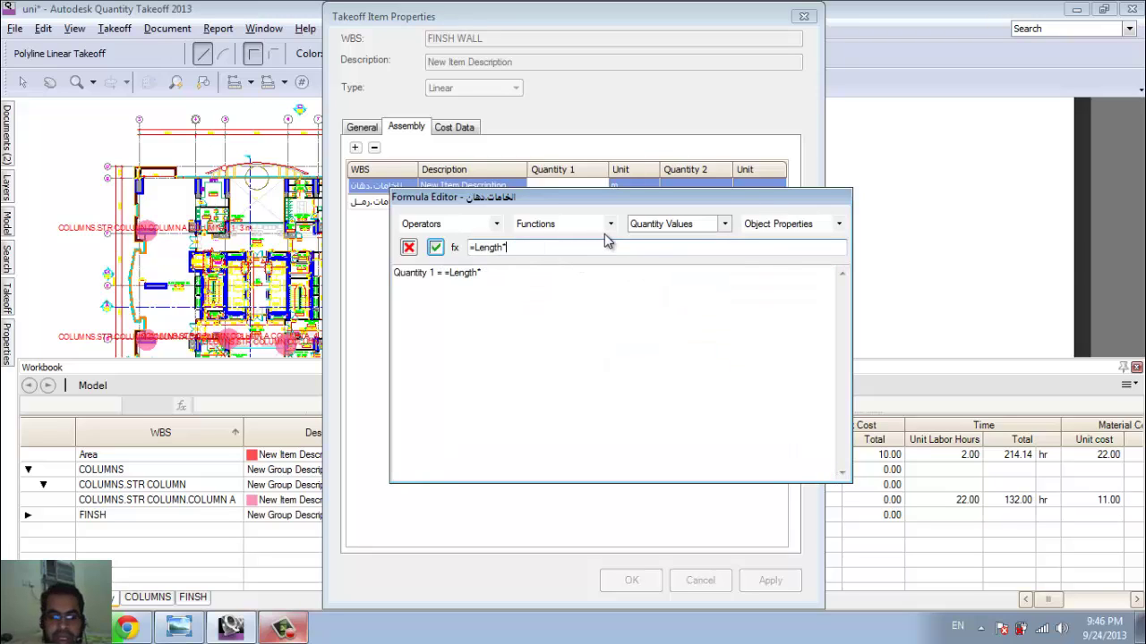
click(435, 249)
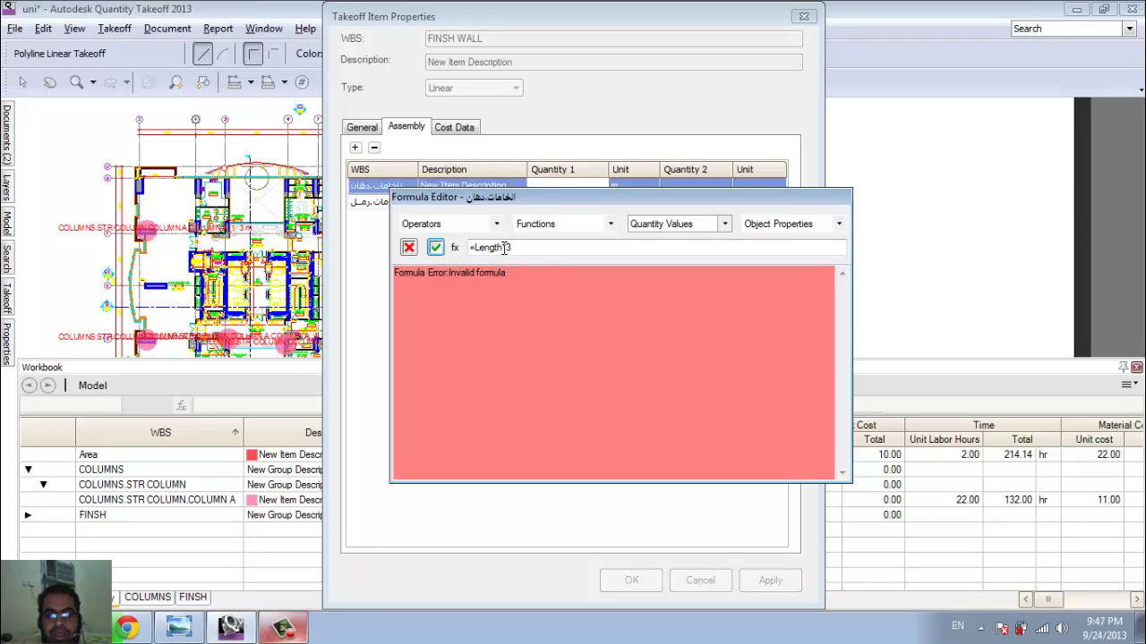
Clear the faulty formula and set the دهان row's Quantity 1 to Length*3
click(725, 223)
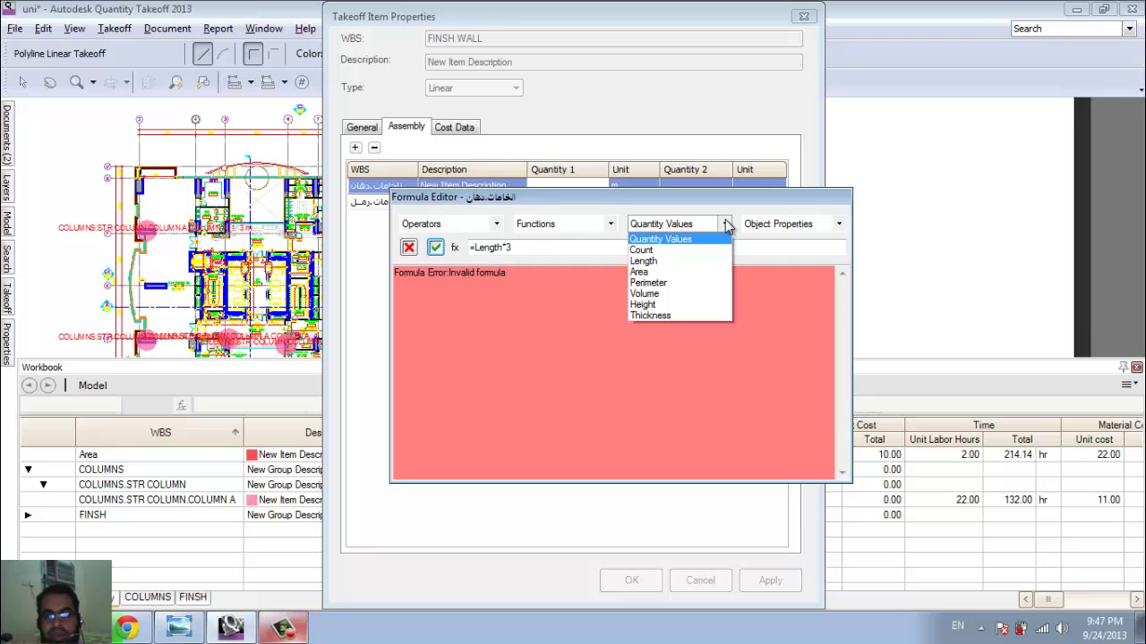
click(665, 260)
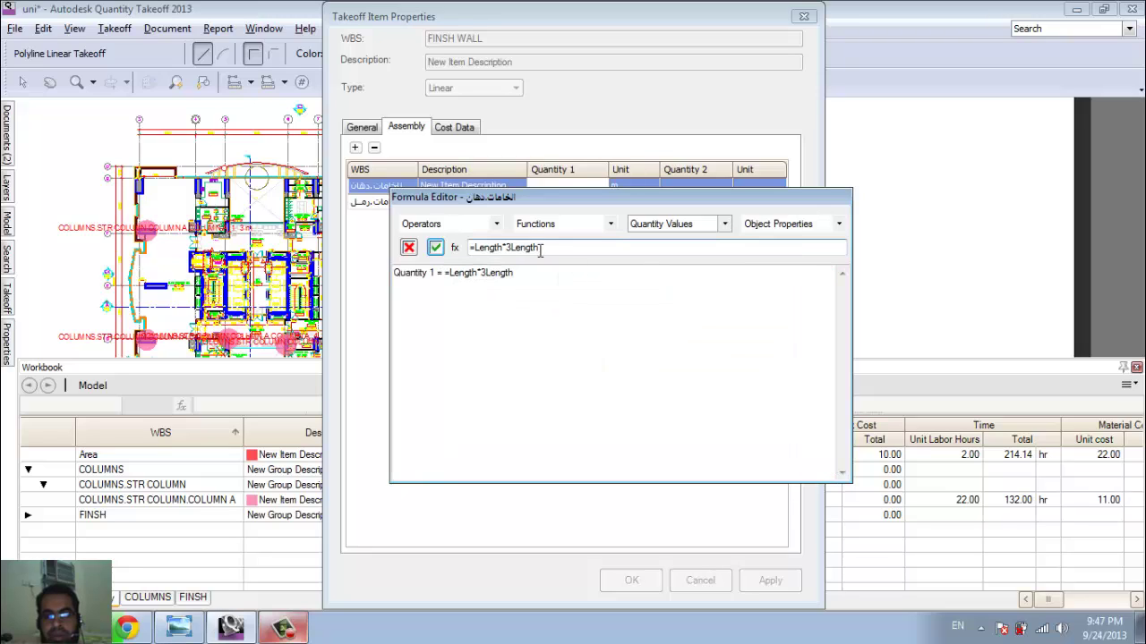
double_click(490, 247)
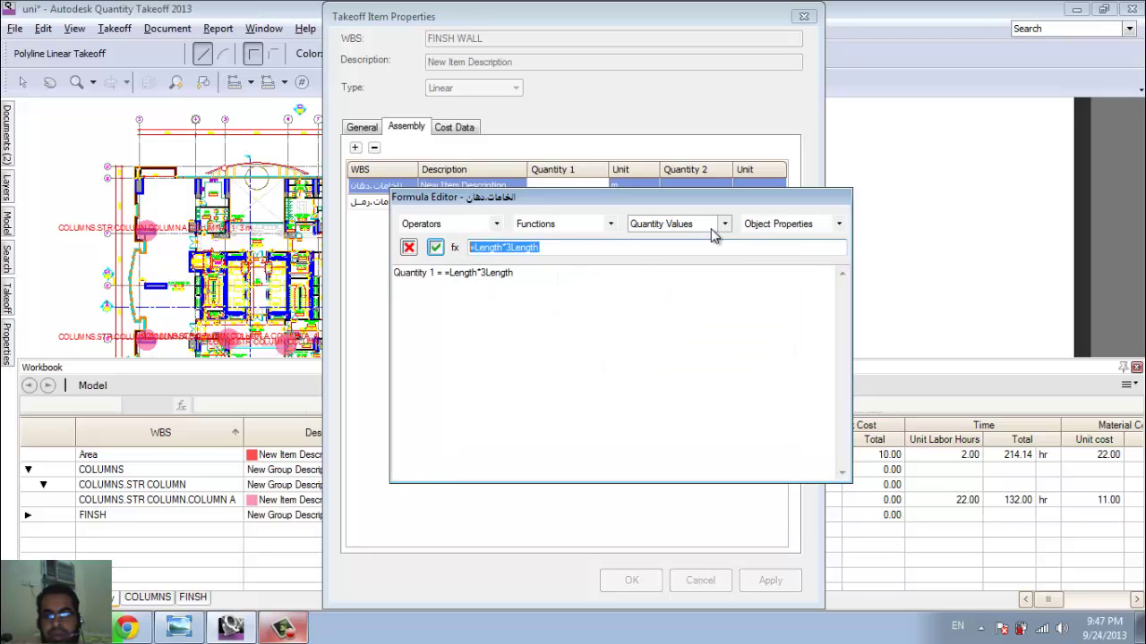
key(BackSpace)
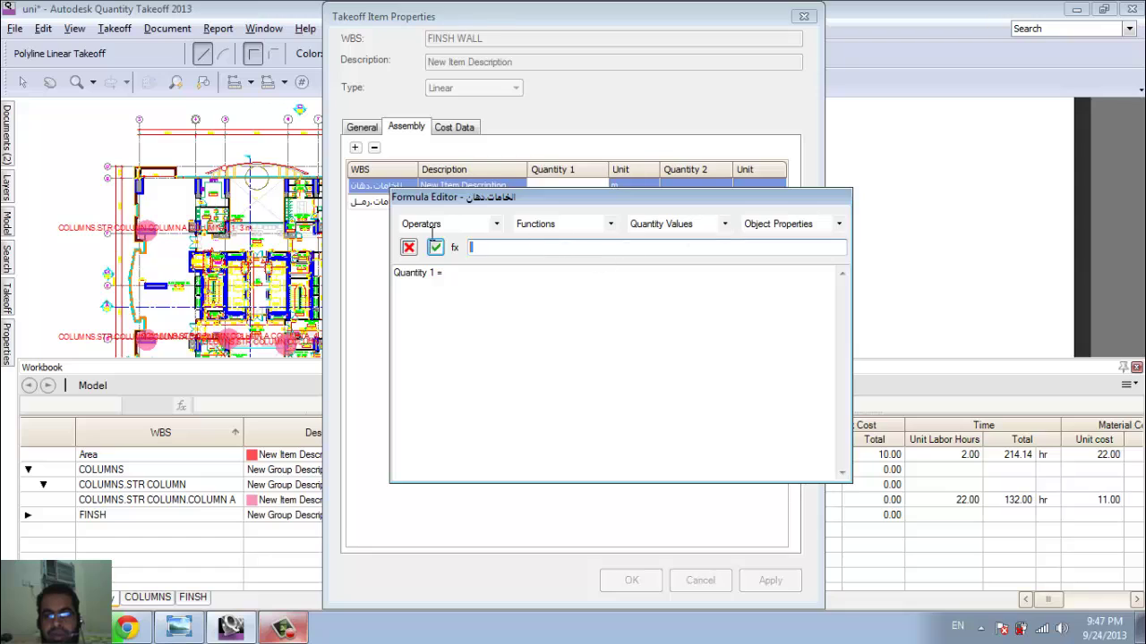
click(712, 226)
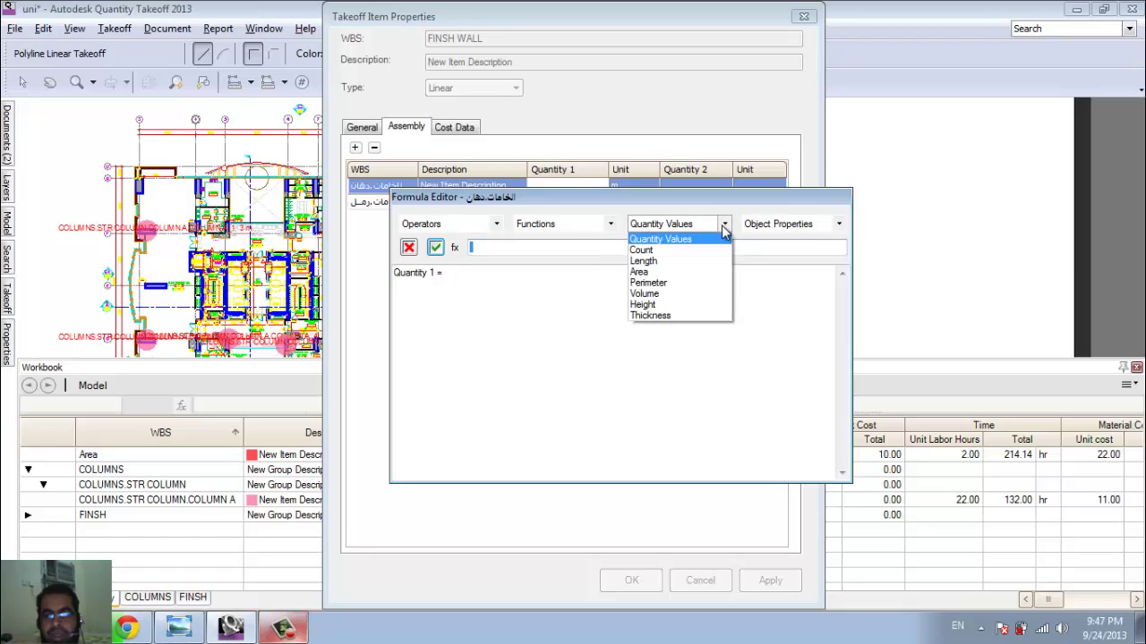
click(666, 261)
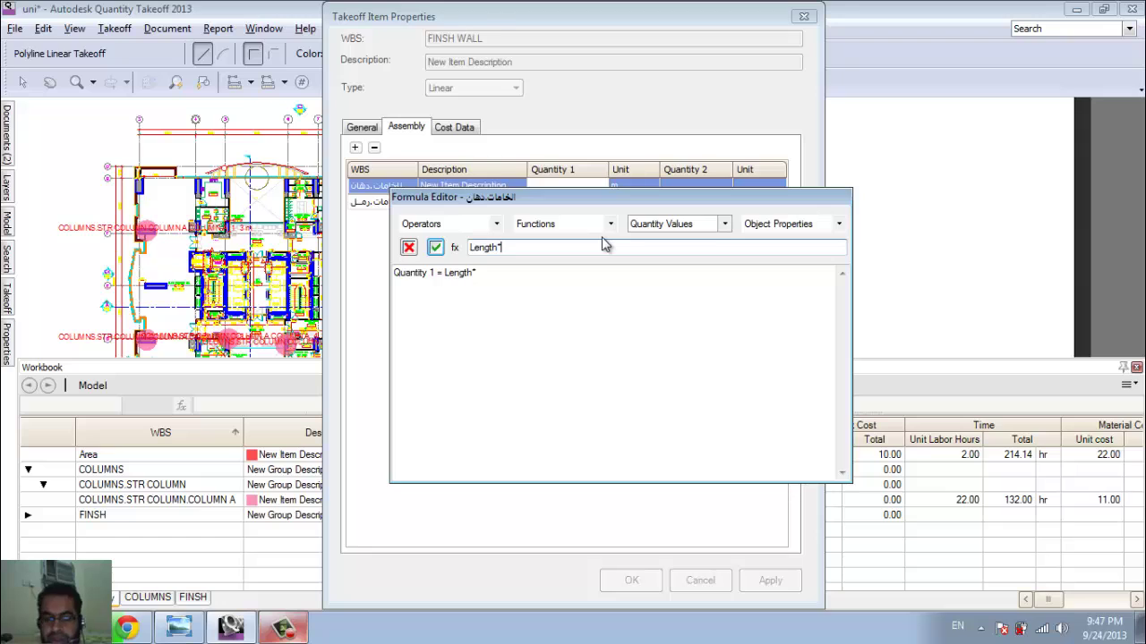
key(Return)
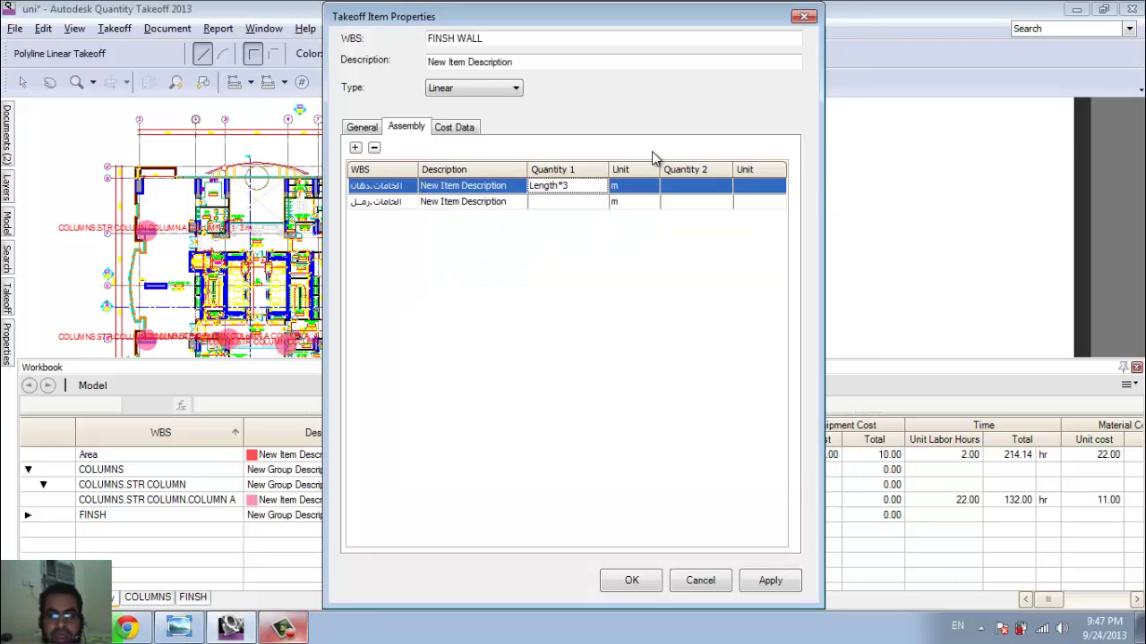
Set the رمل row's Quantity 1 formula to Length+3 and accept the FINSH WALL item's properties
double_click(566, 202)
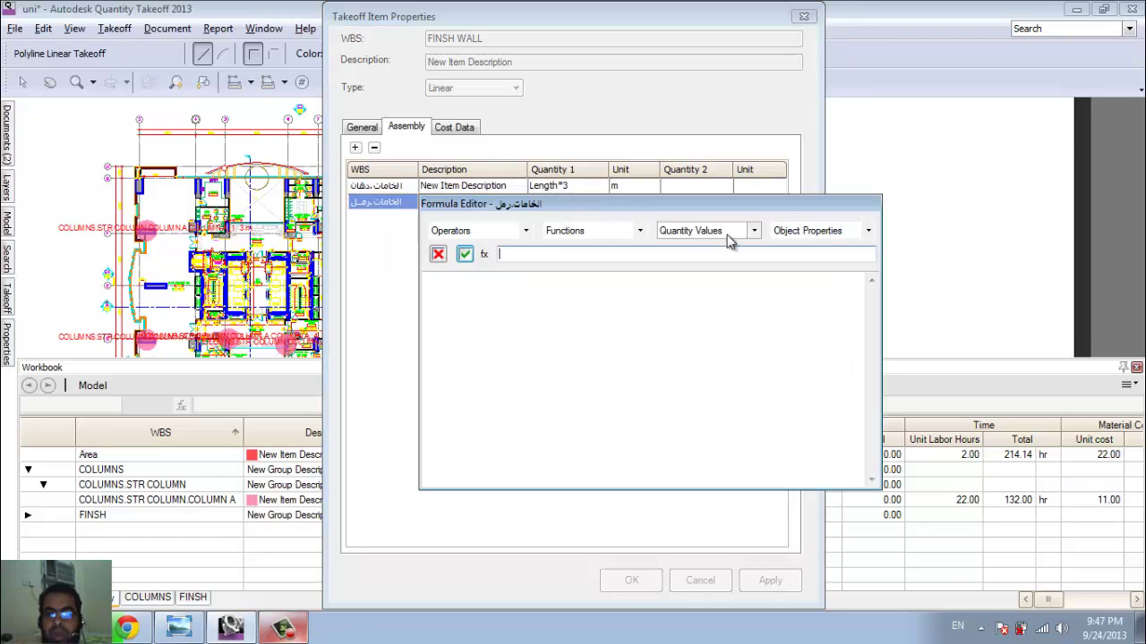
click(754, 231)
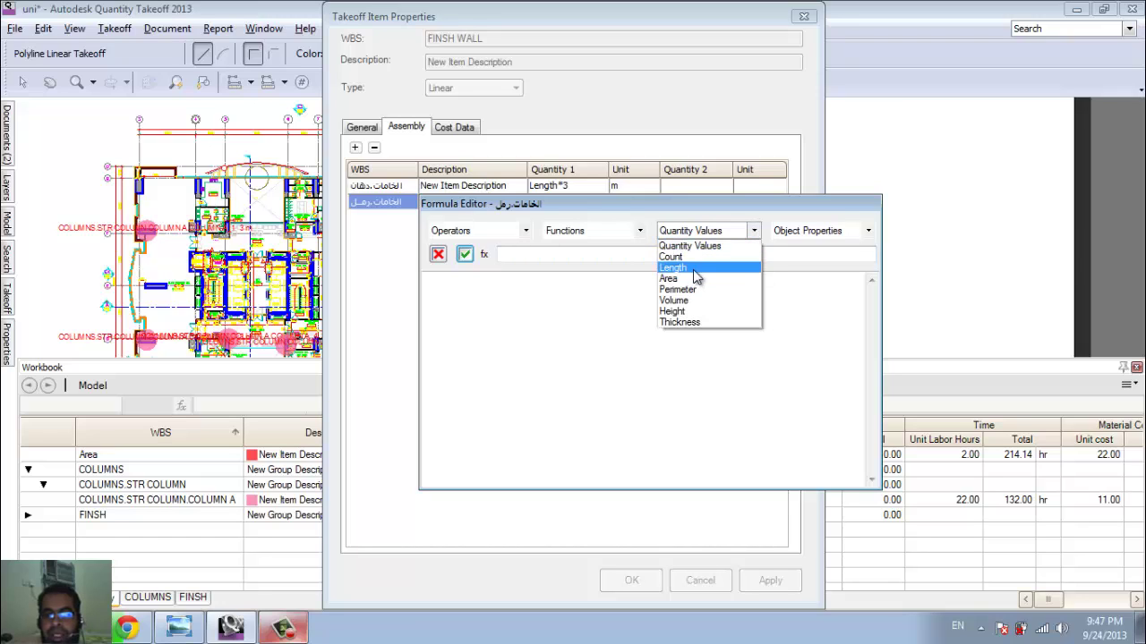
click(680, 269)
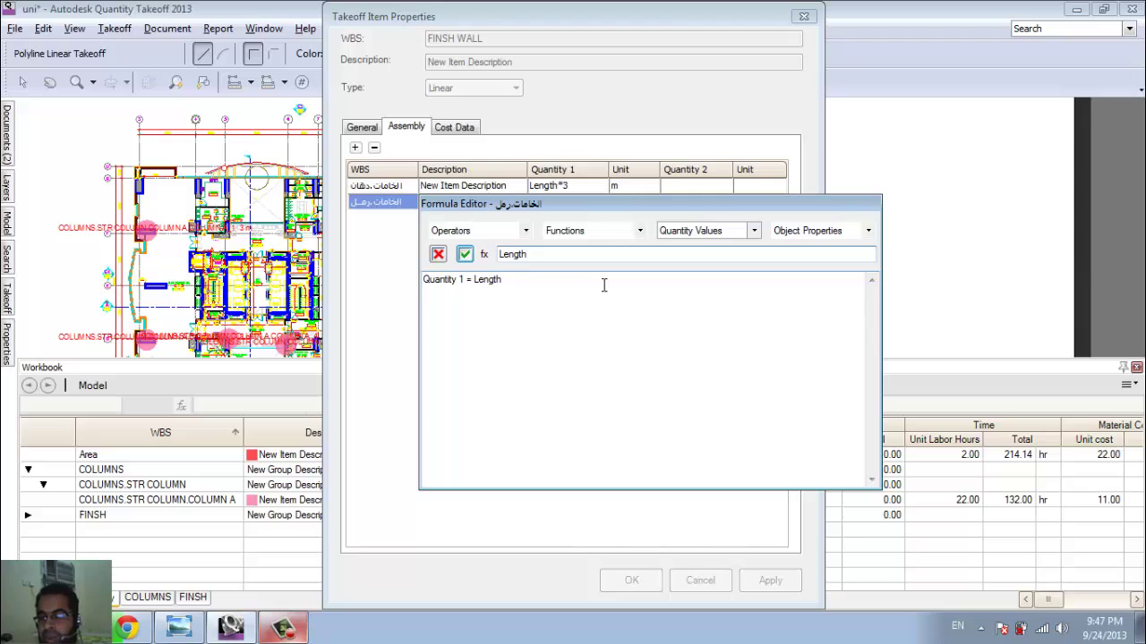
text(+)
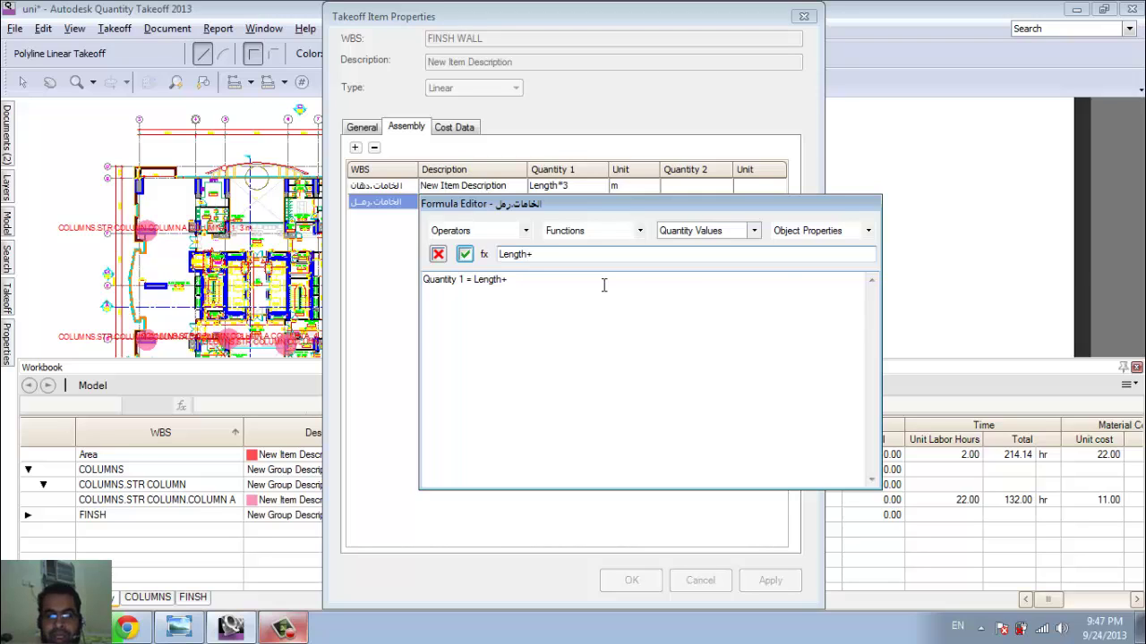
text(3)
click(464, 254)
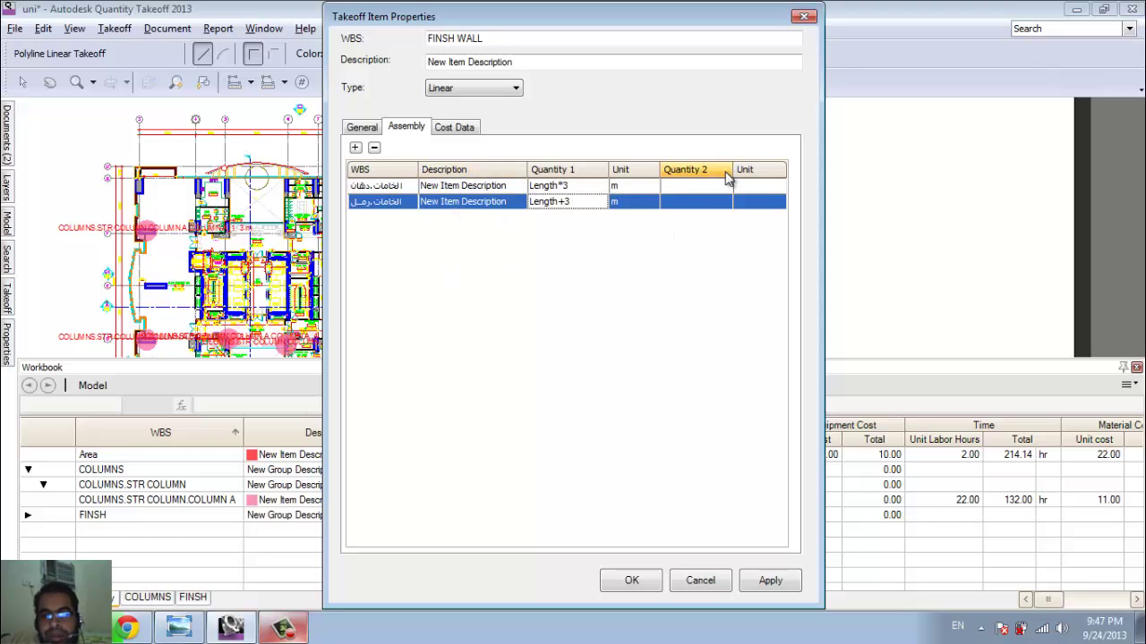
click(466, 132)
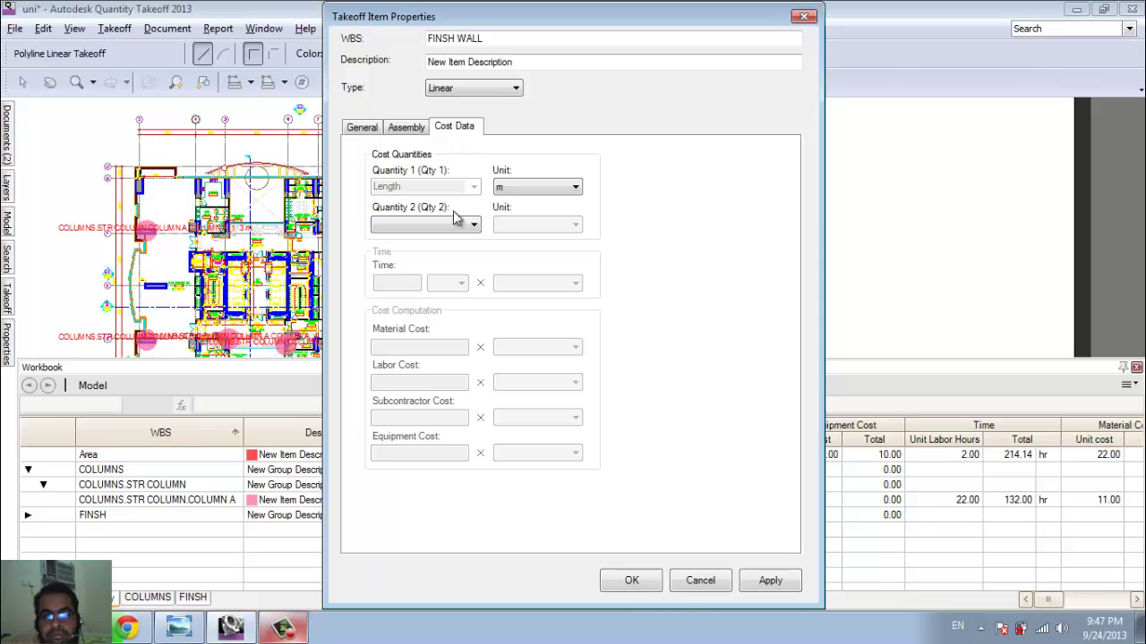
click(417, 131)
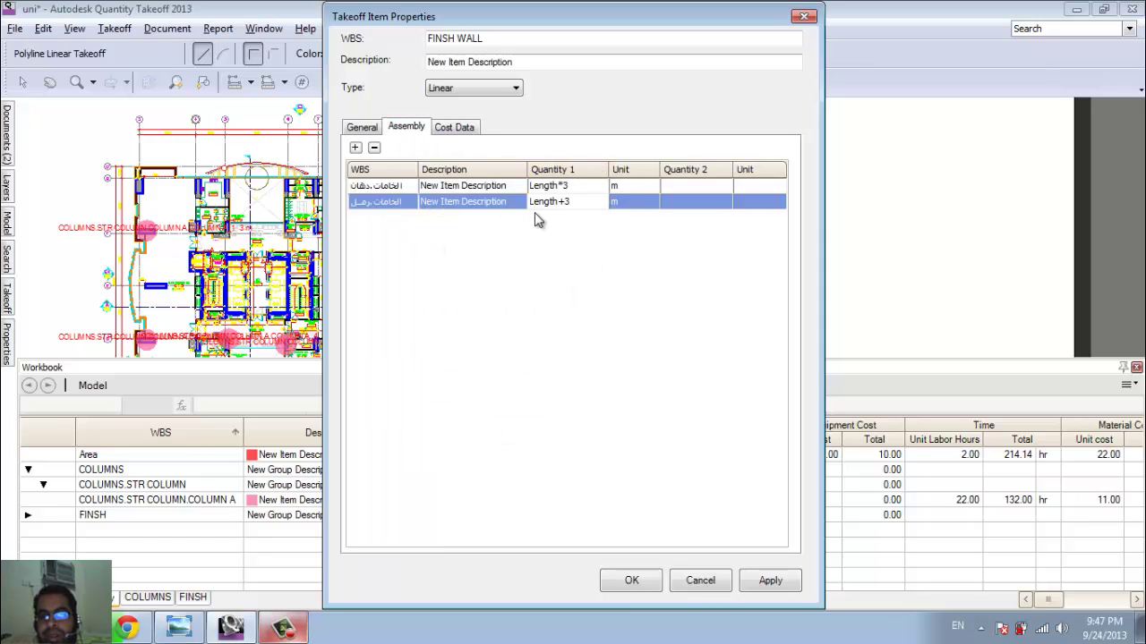
click(631, 580)
In the cost data of the دهان item, set the time to 1 hr multiplied by Qty 1 (Length)
mouse_move(9, 354)
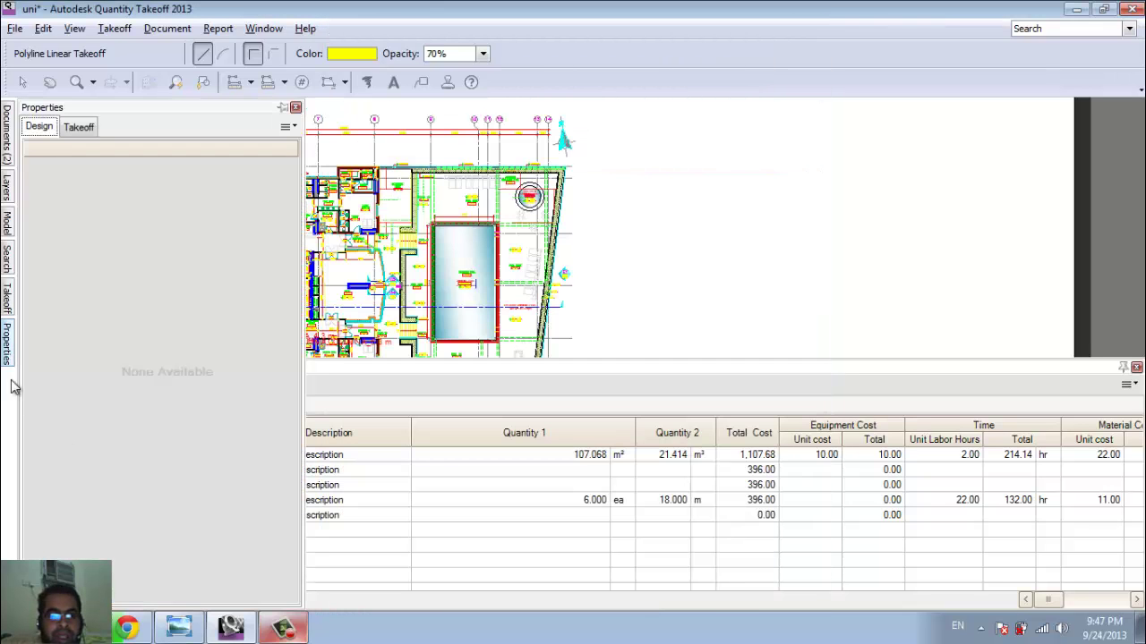
mouse_move(11, 302)
right_click(106, 562)
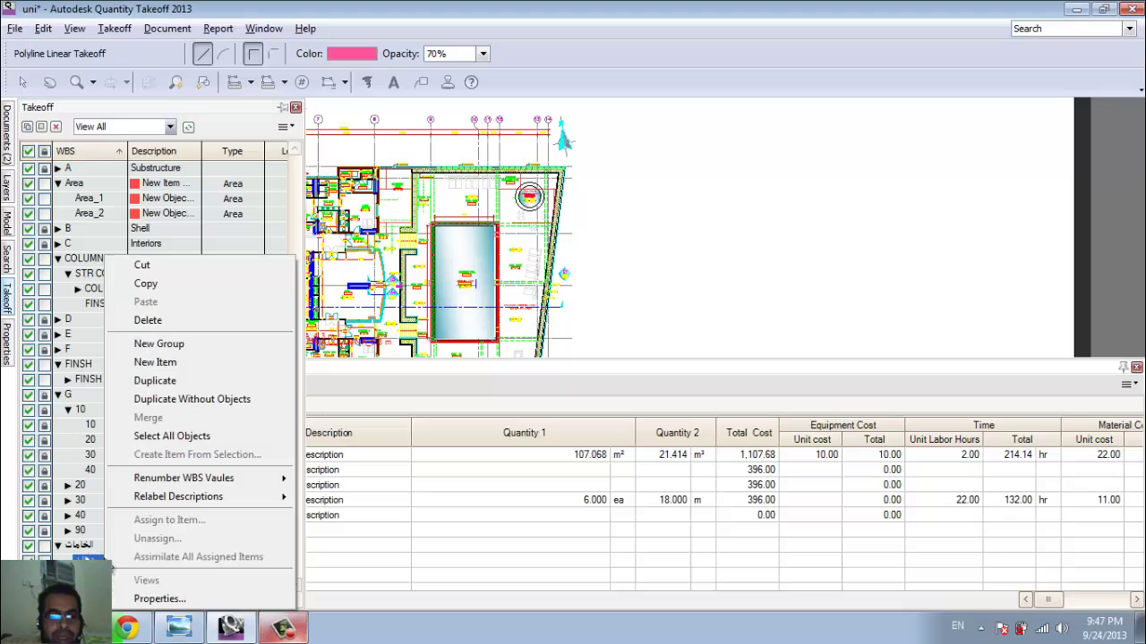
click(125, 602)
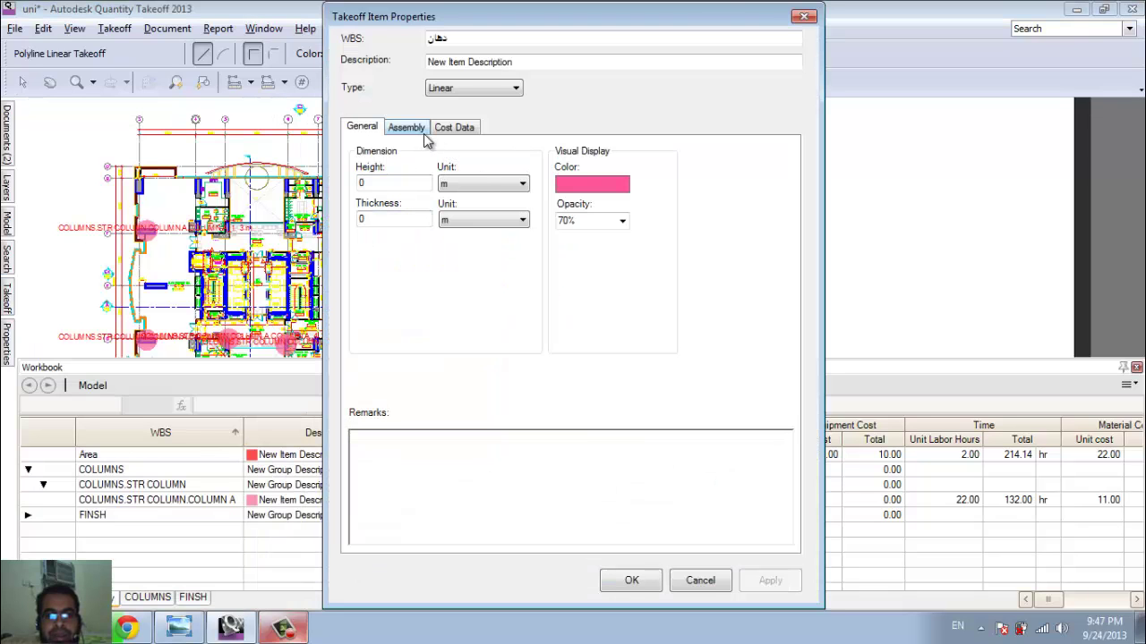
click(453, 128)
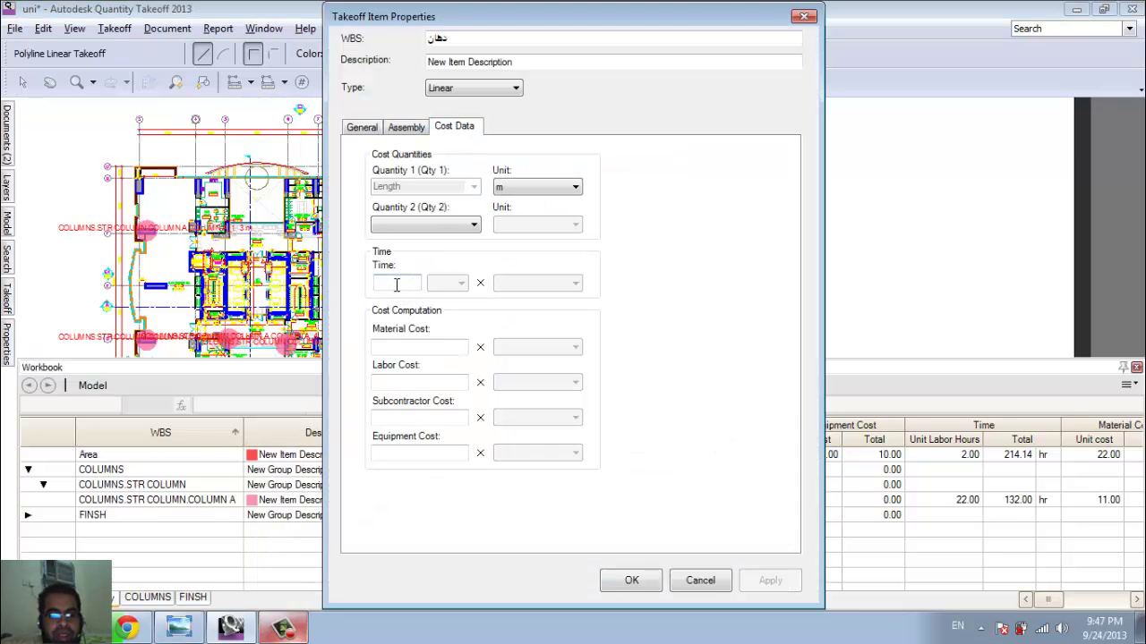
text(1)
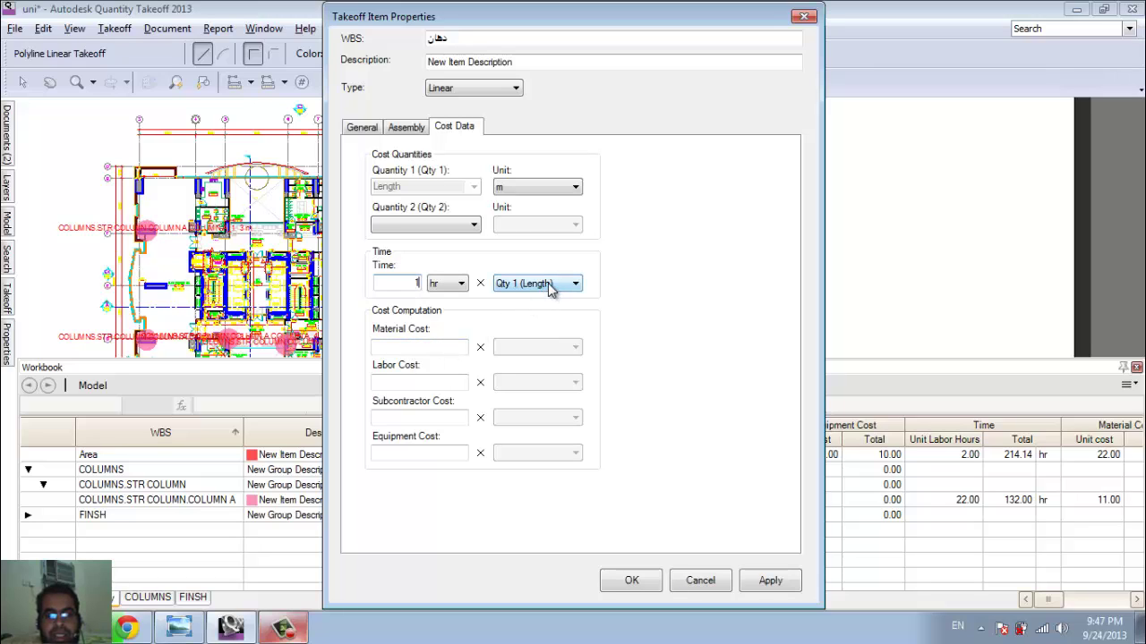
click(546, 284)
click(526, 298)
click(430, 346)
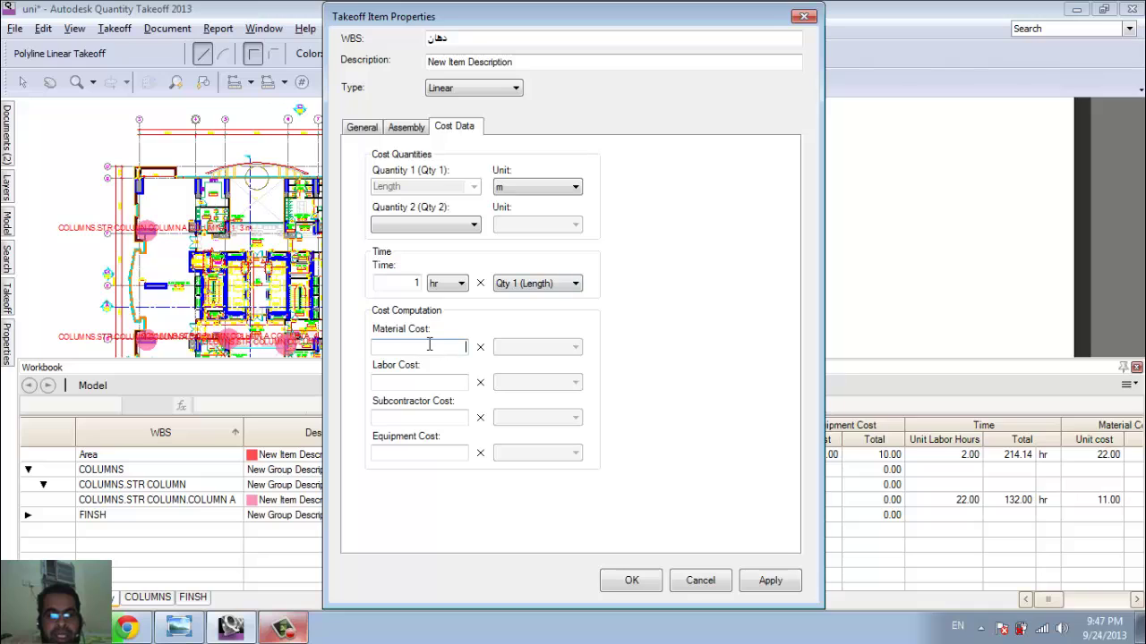
Set the دهان item's material and labor costs to 2 and its subcontractor and equipment costs to 3, and accept its properties
text(2)
click(435, 383)
text(2)
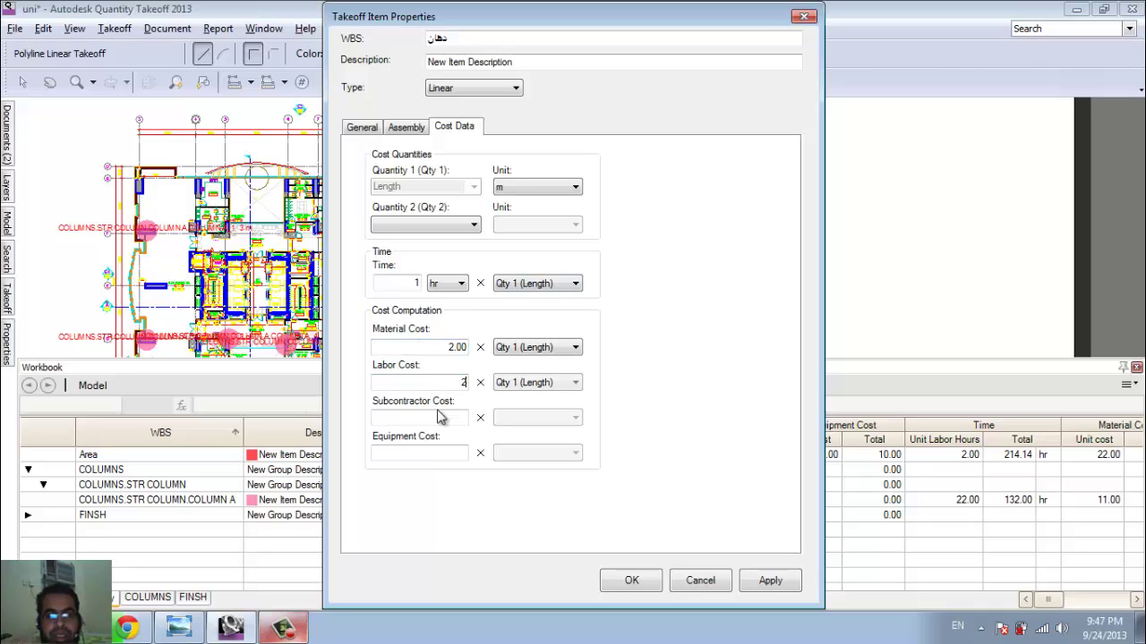
click(444, 417)
text(3)
click(448, 452)
text(3)
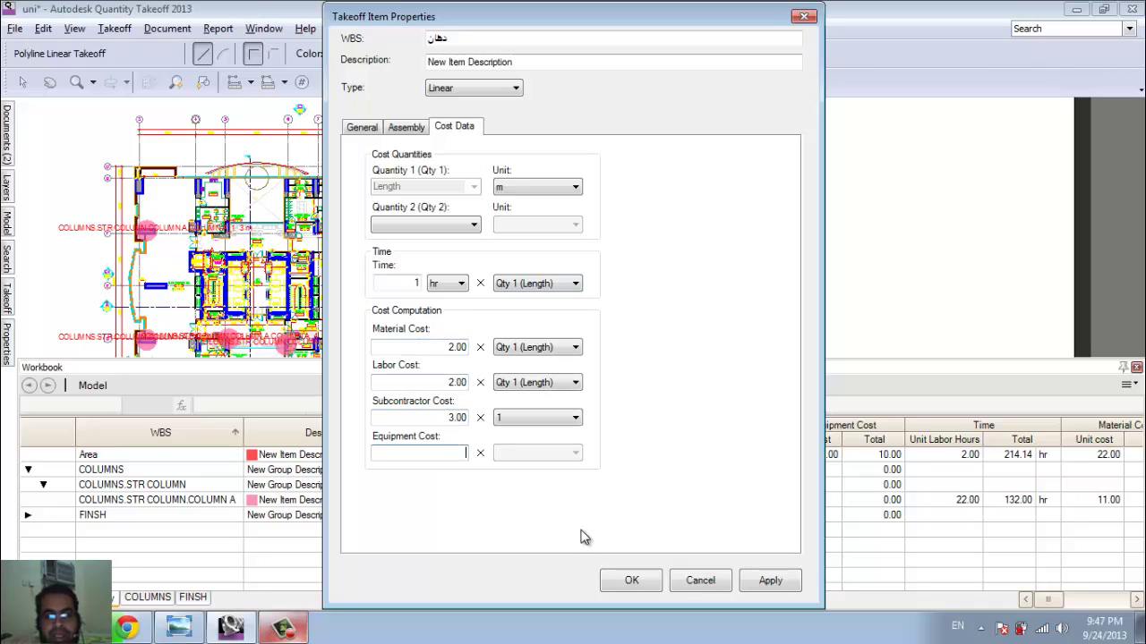
click(626, 580)
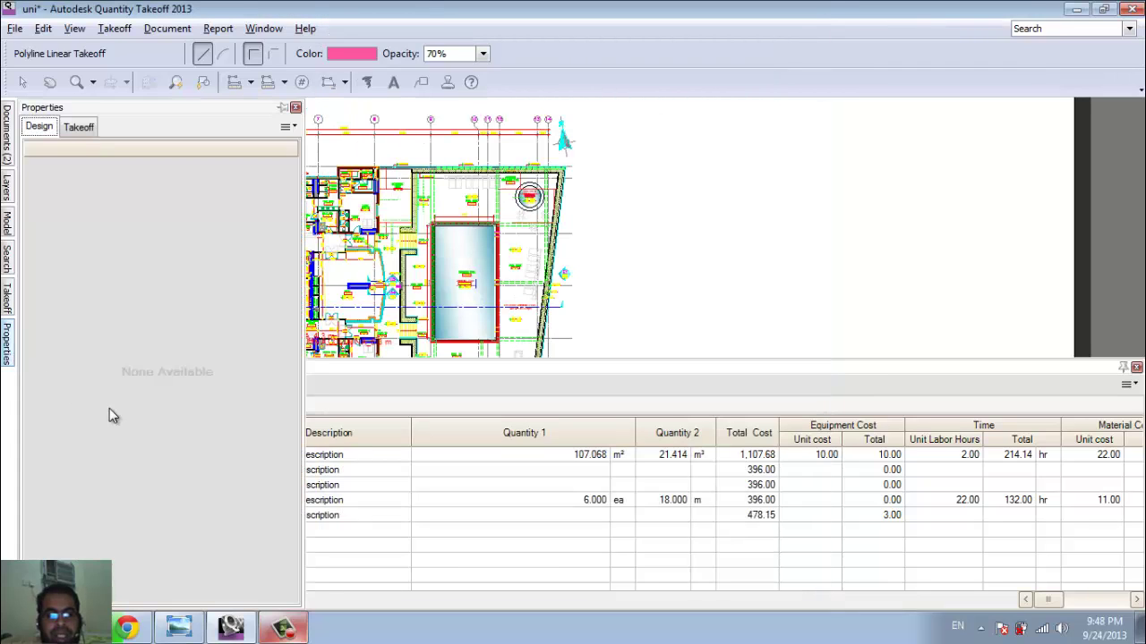
In the cost data of the رمل item, set the time to 44 hr
mouse_move(7, 300)
click(123, 577)
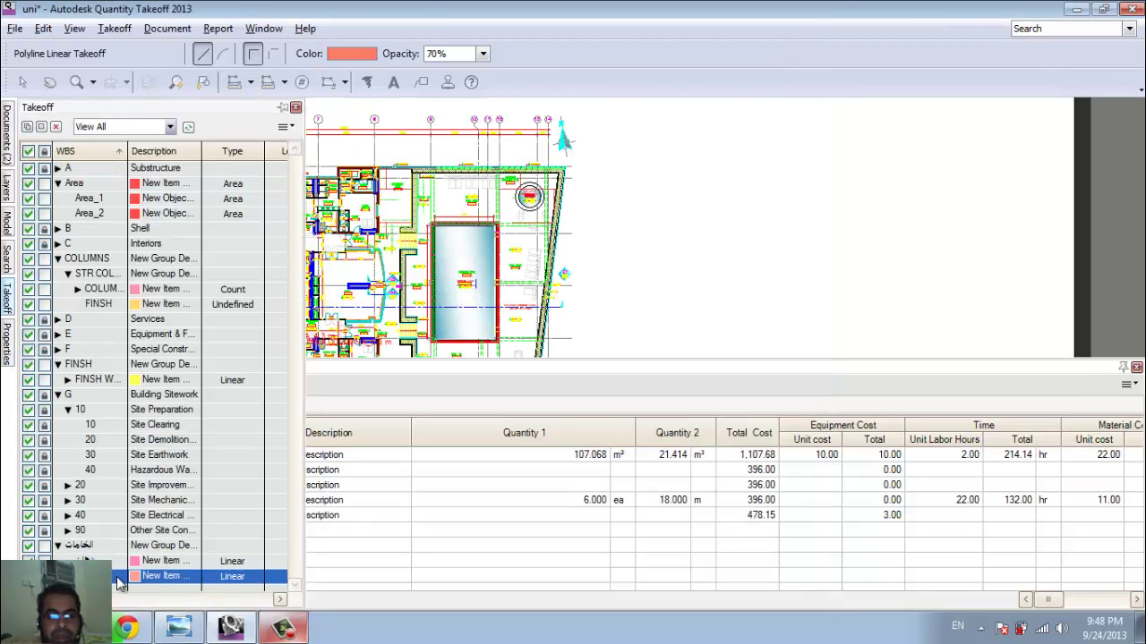
right_click(124, 577)
click(184, 598)
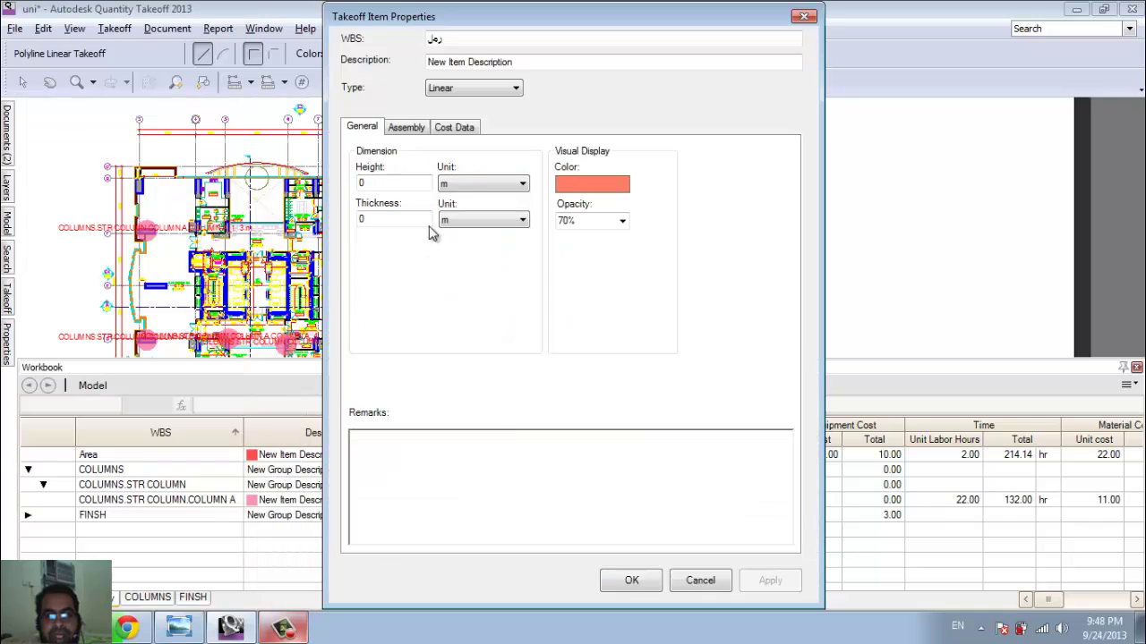
click(422, 130)
click(445, 129)
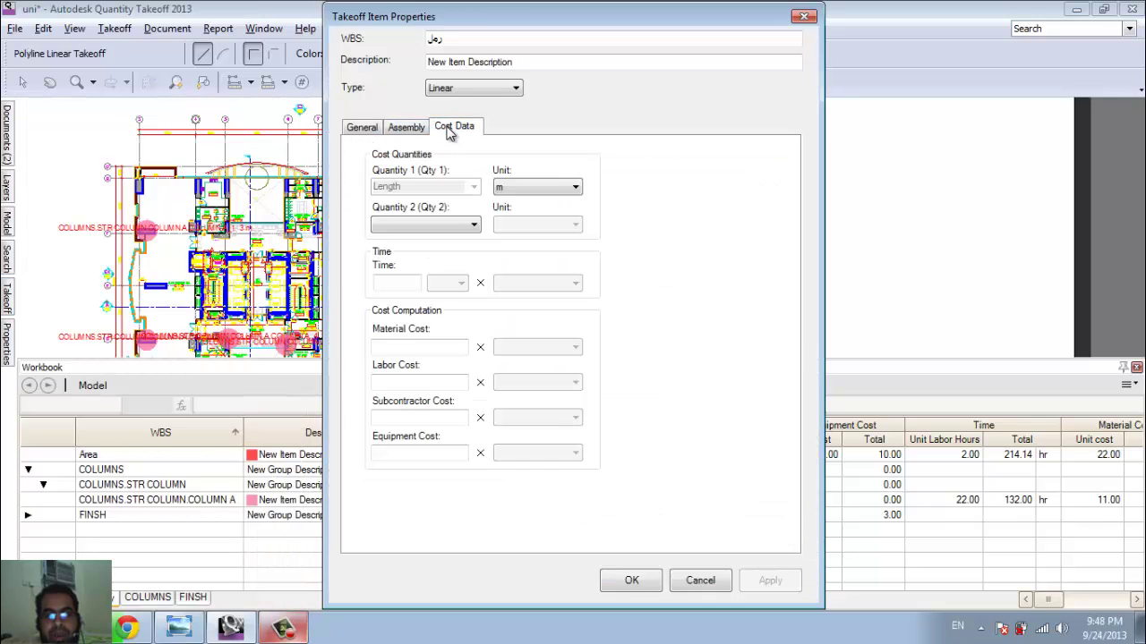
click(398, 283)
text(44)
Set the رمل item's material cost to 3 and its labor, subcontractor and equipment costs to 2, and accept its properties
click(417, 347)
text(3)
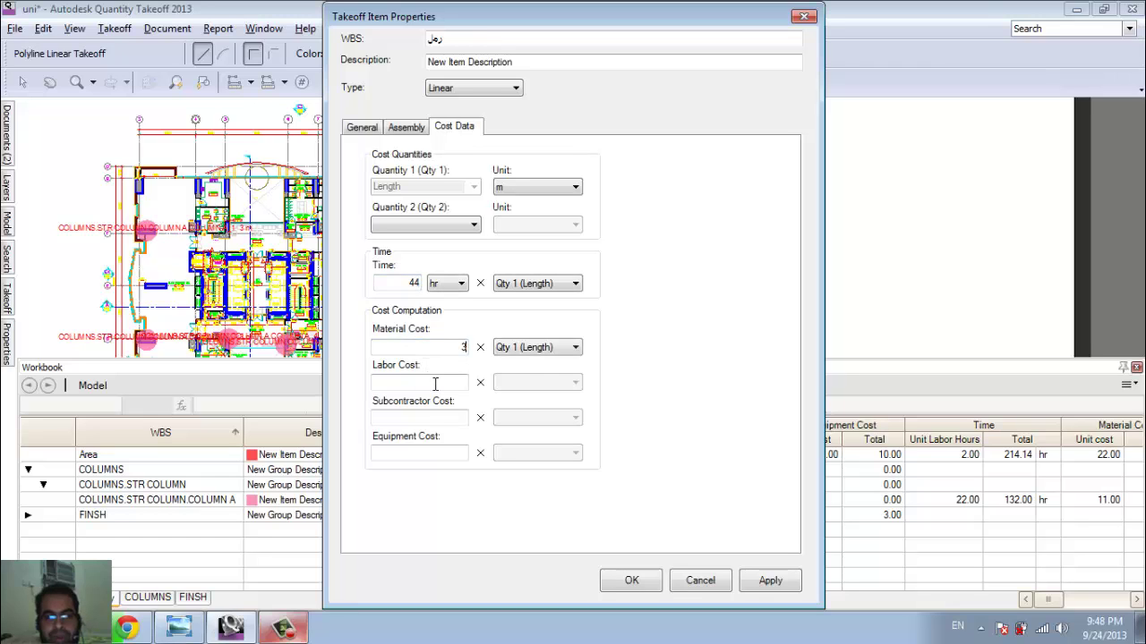
click(435, 384)
text(2)
click(438, 416)
click(435, 453)
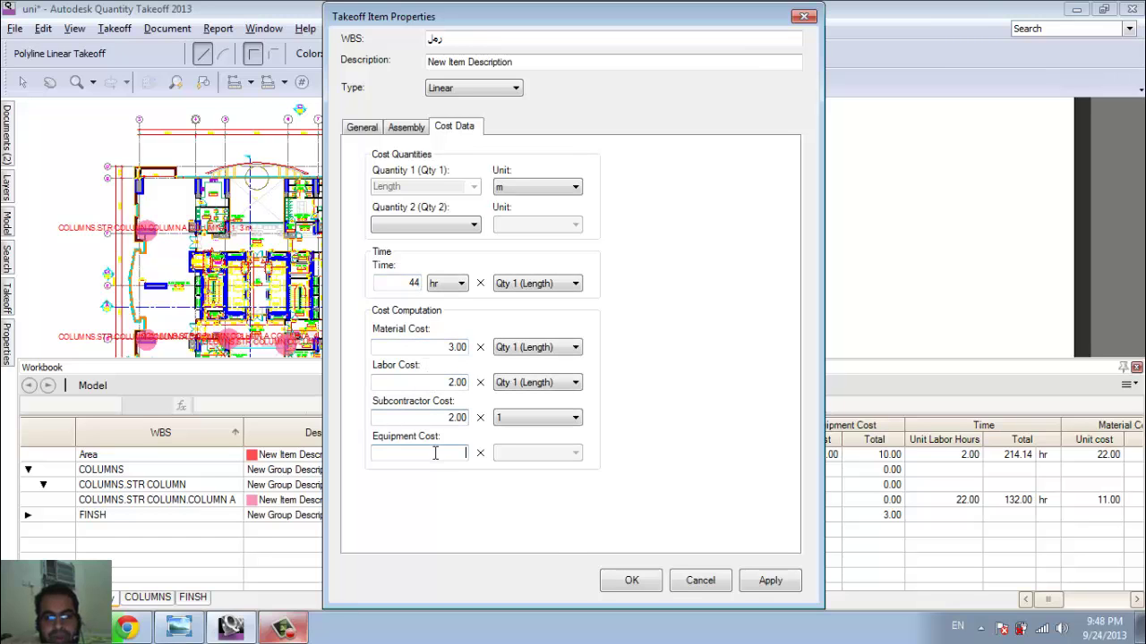
text(2)
click(632, 580)
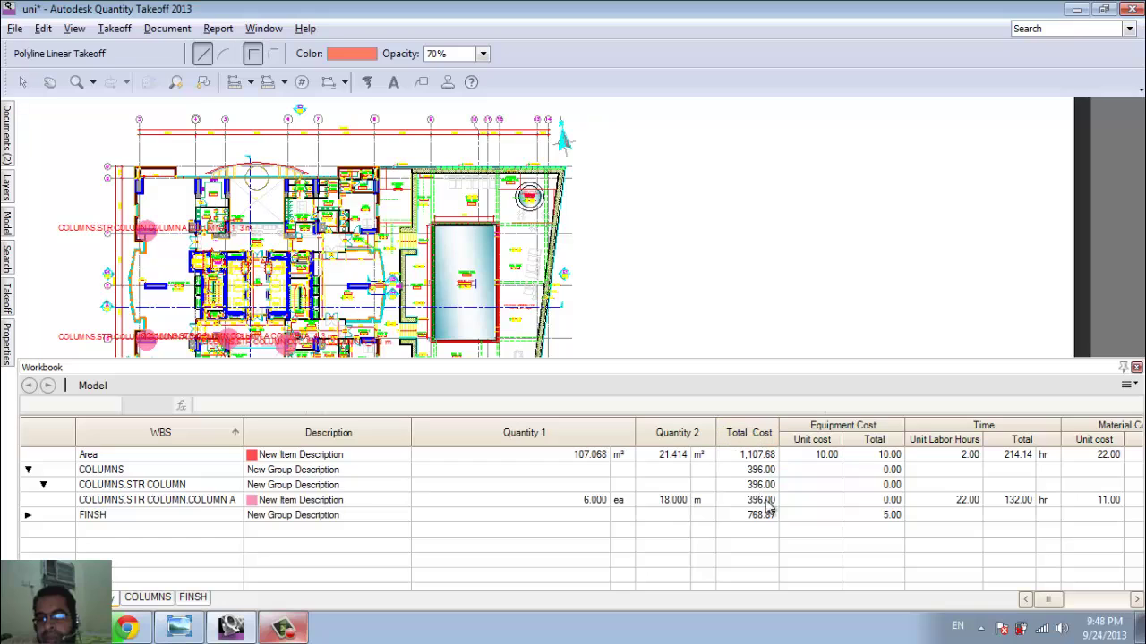
Rearrange the workbook by moving the Total Cost column directly after Material Cost and narrowing the Quantity 1 column
drag(751, 442, 1029, 435)
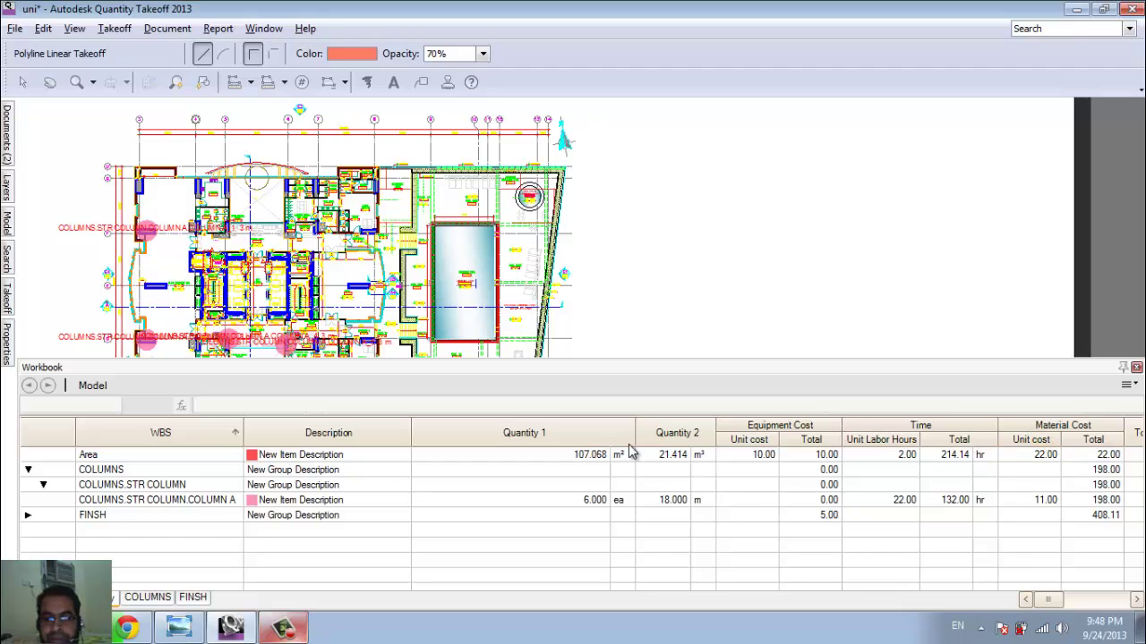
drag(630, 432, 505, 430)
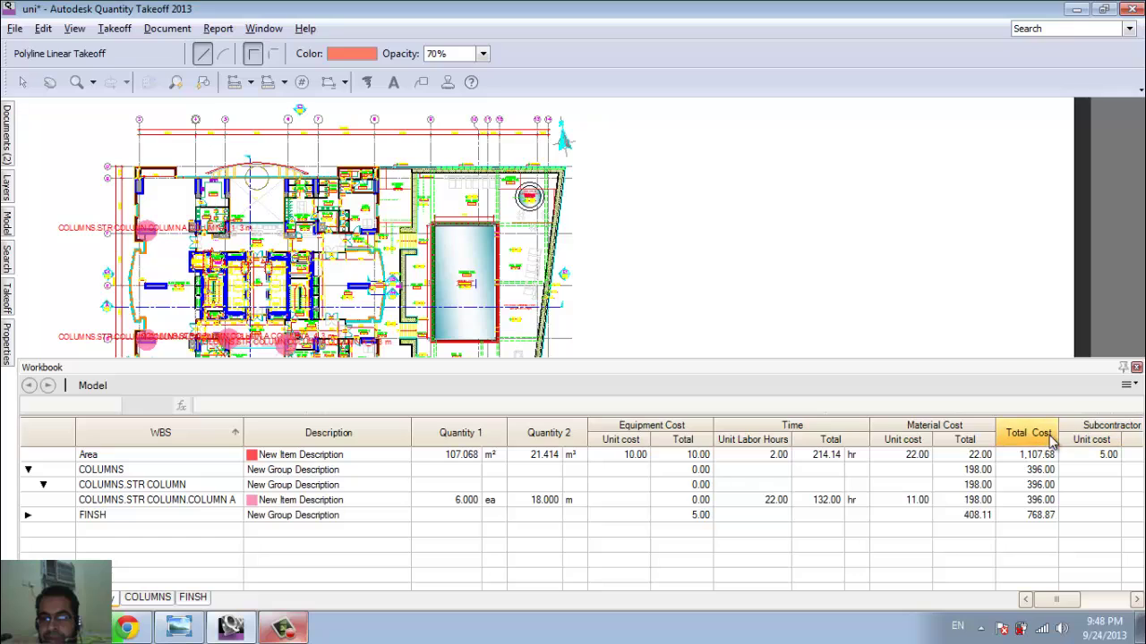
mouse_move(1100, 432)
mouse_down()
mouse_move(1069, 429)
mouse_move(1087, 428)
mouse_up()
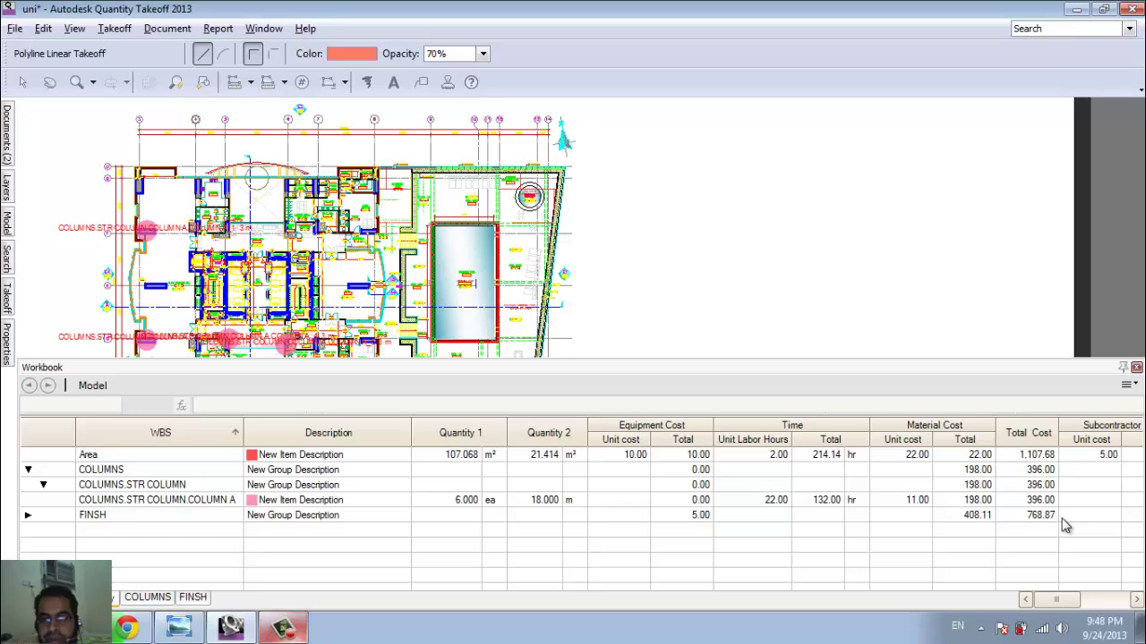
click(14, 28)
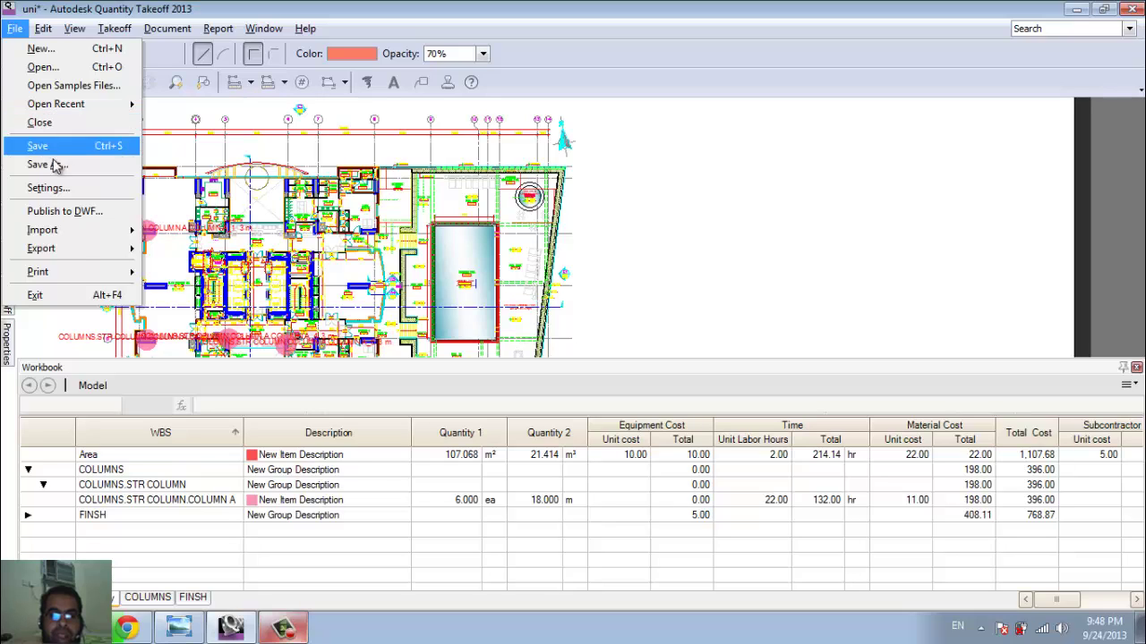
mouse_move(81, 252)
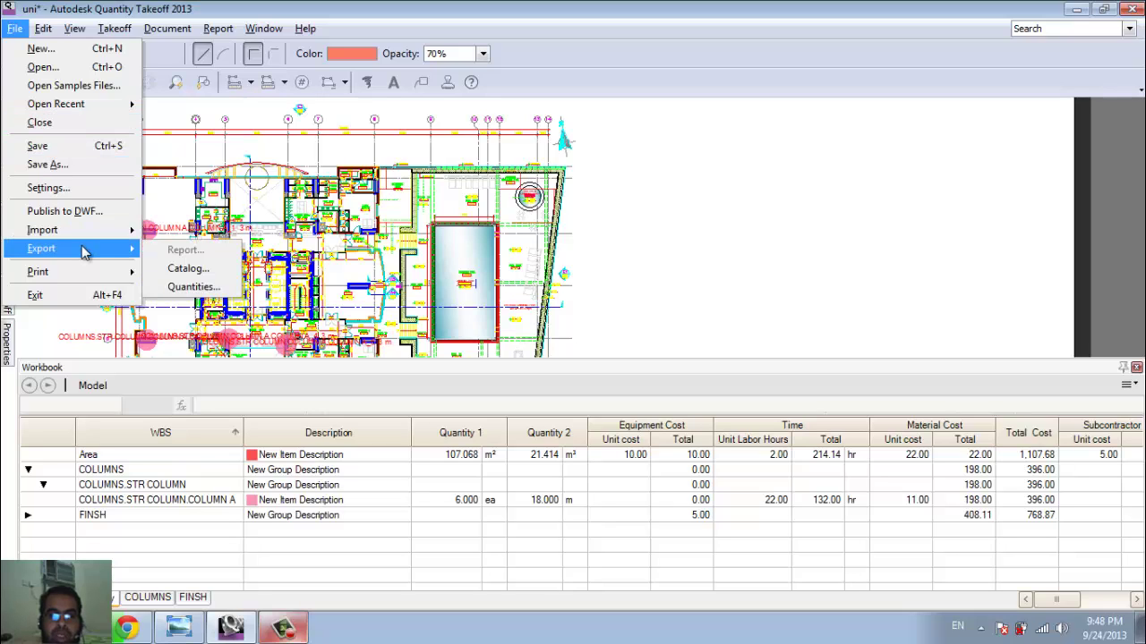
click(185, 270)
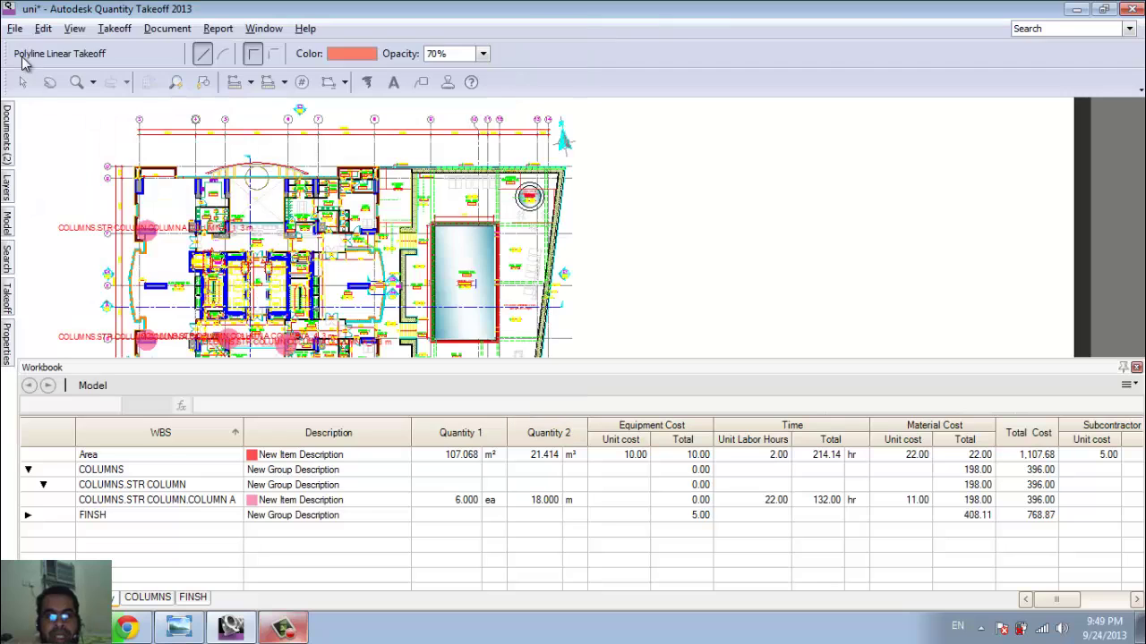
Export the quantities of all sheets to the qto folder as an XML Spreadsheet named 1
click(15, 28)
mouse_move(51, 258)
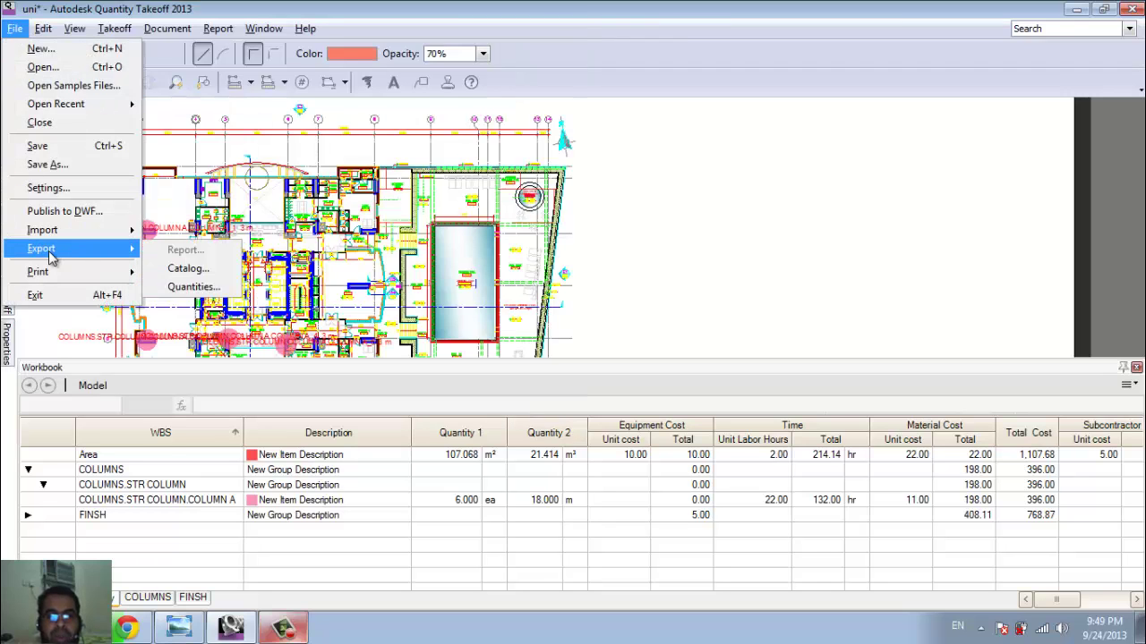
click(189, 286)
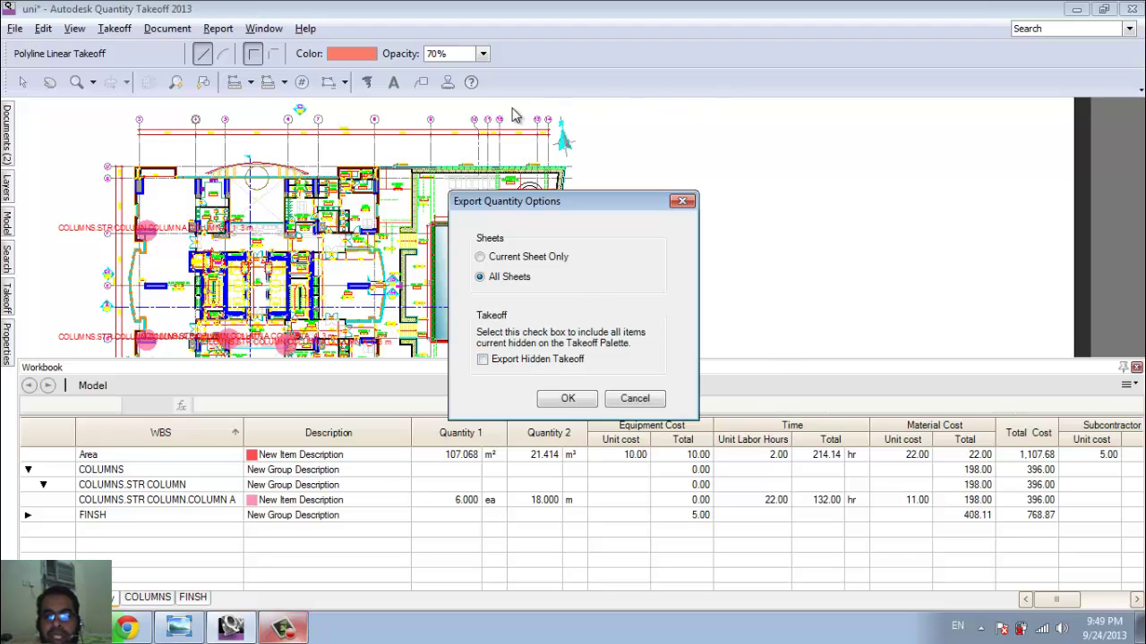
click(567, 405)
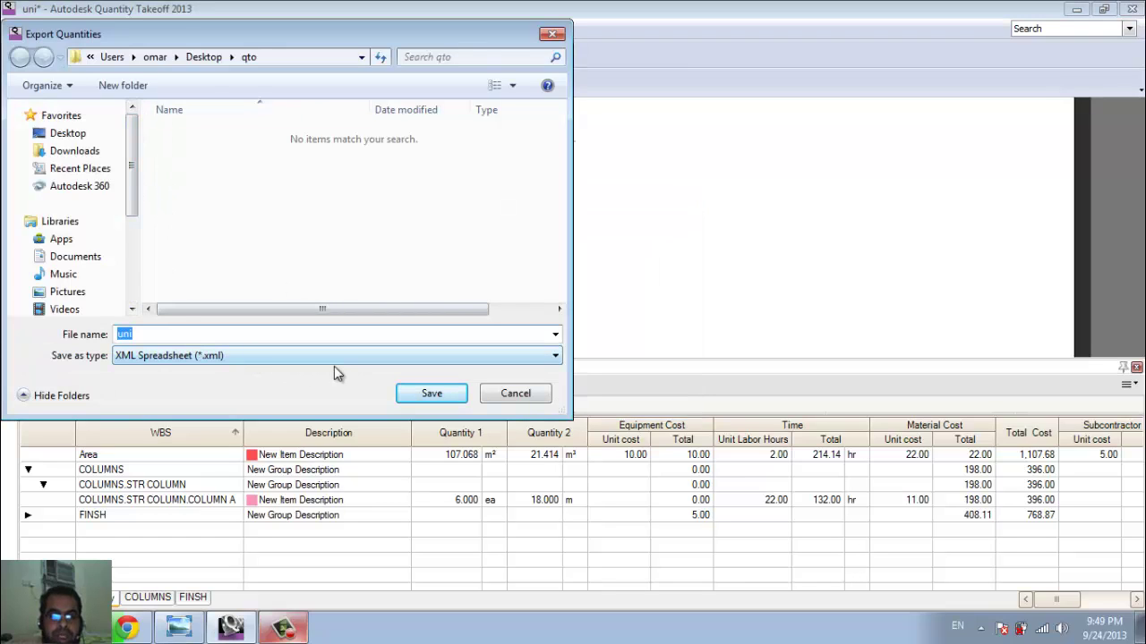
text(1)
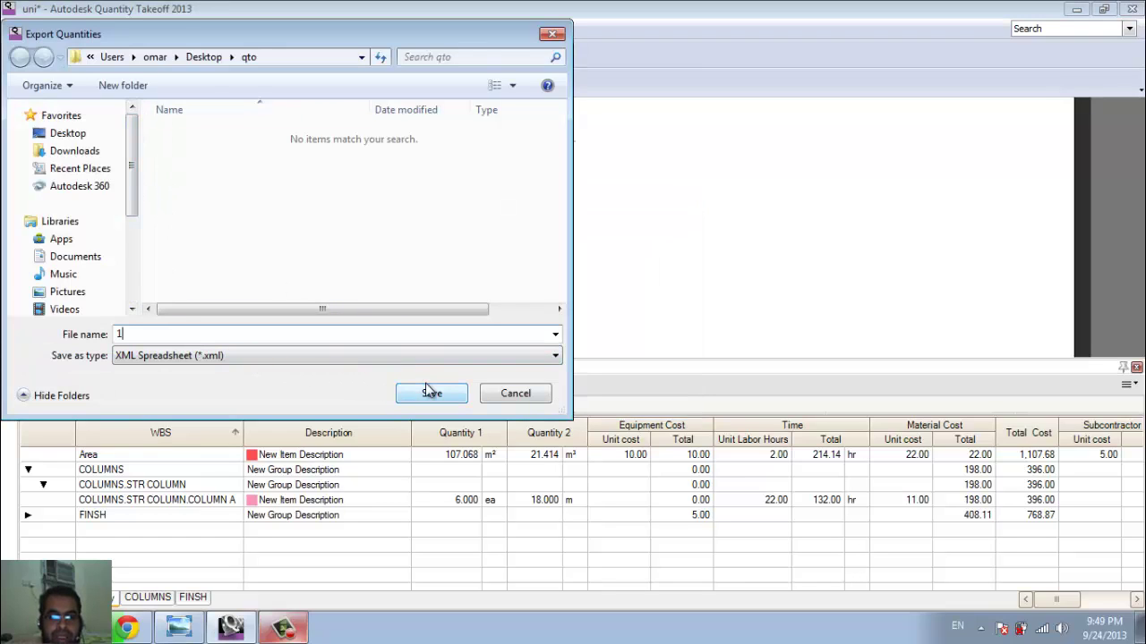
click(432, 395)
Switch to Microsoft Office Excel 2007, open the exported file 1 from the desktop's qto folder to review it, and close Excel
click(18, 626)
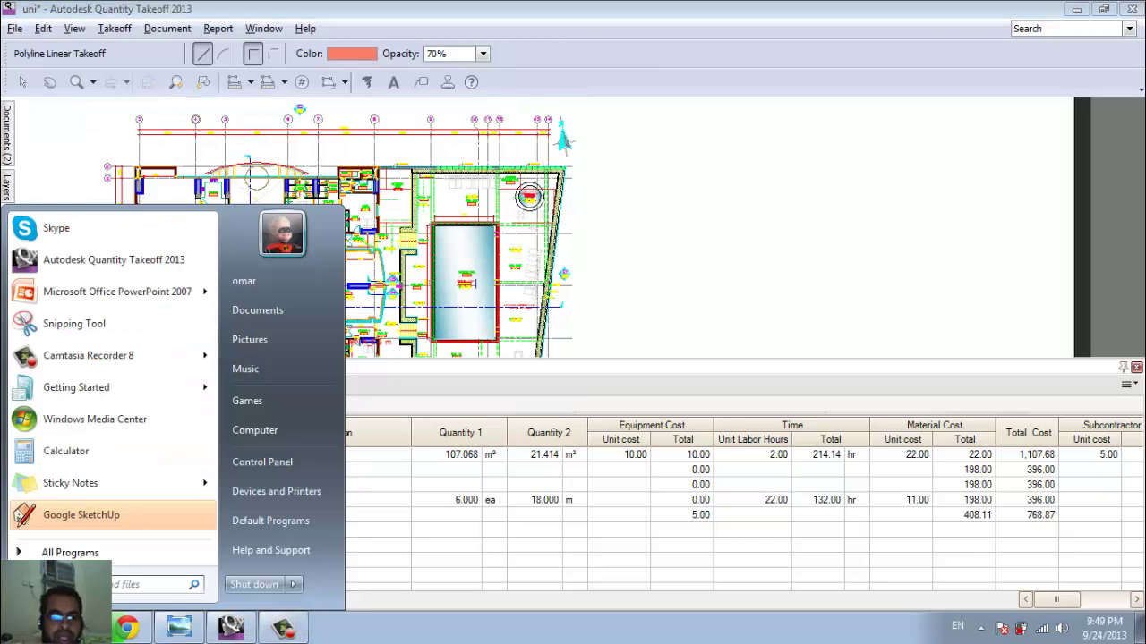
text(exc)
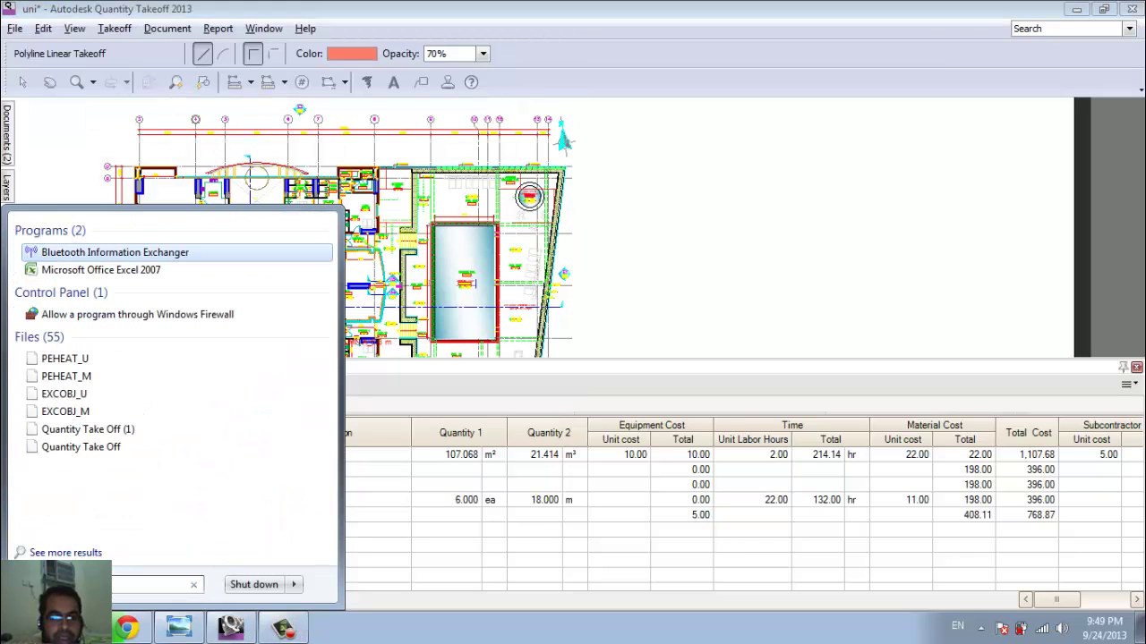
click(100, 270)
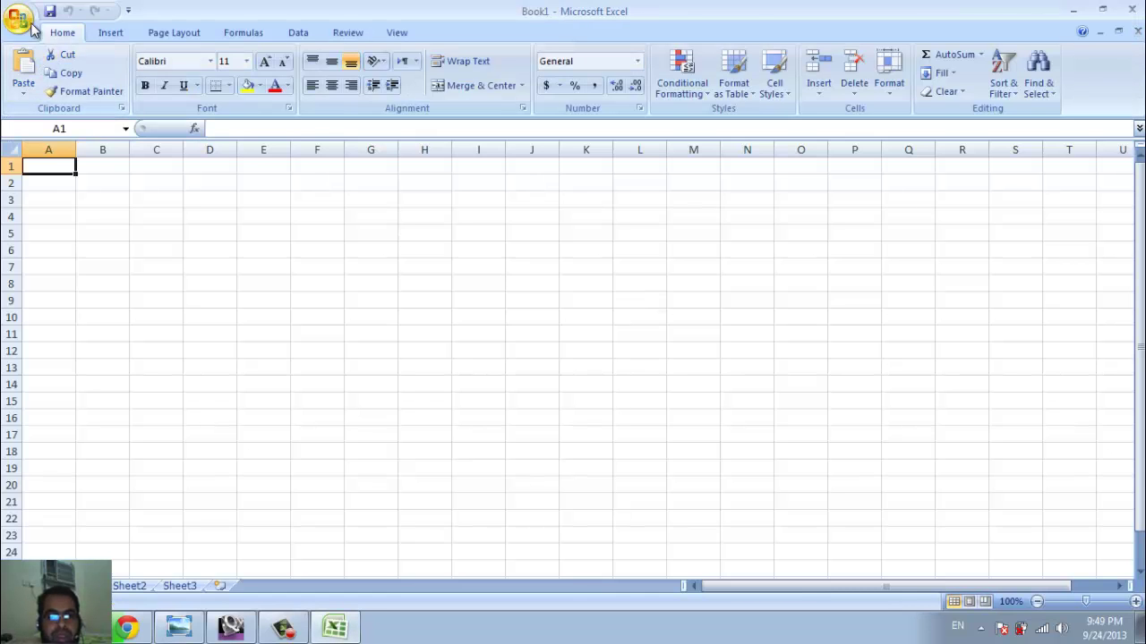
click(20, 18)
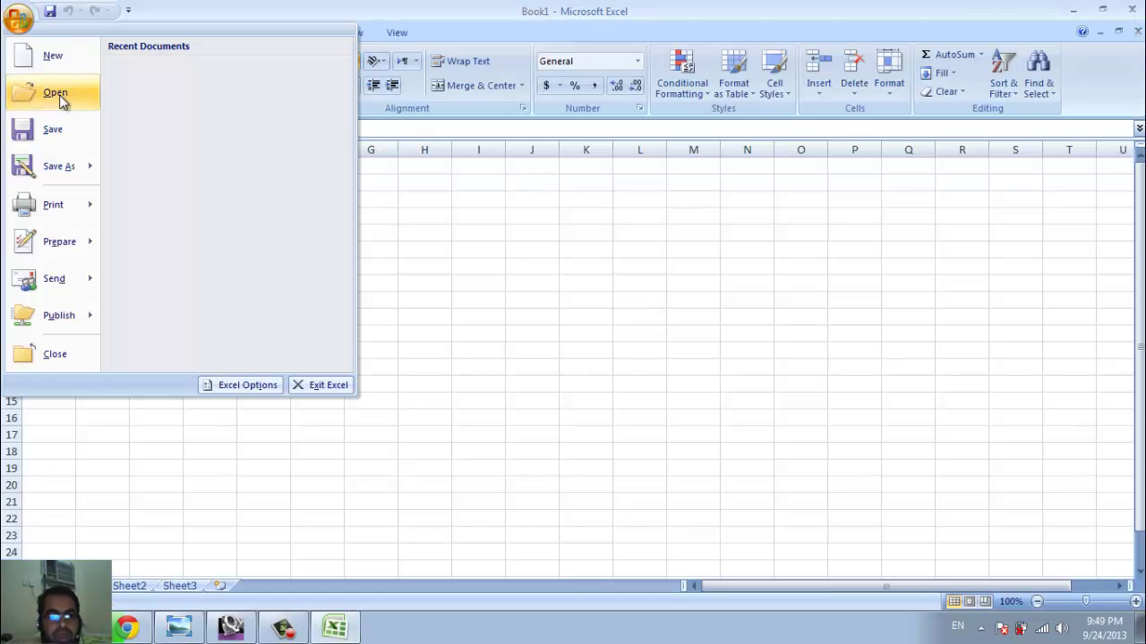
click(56, 91)
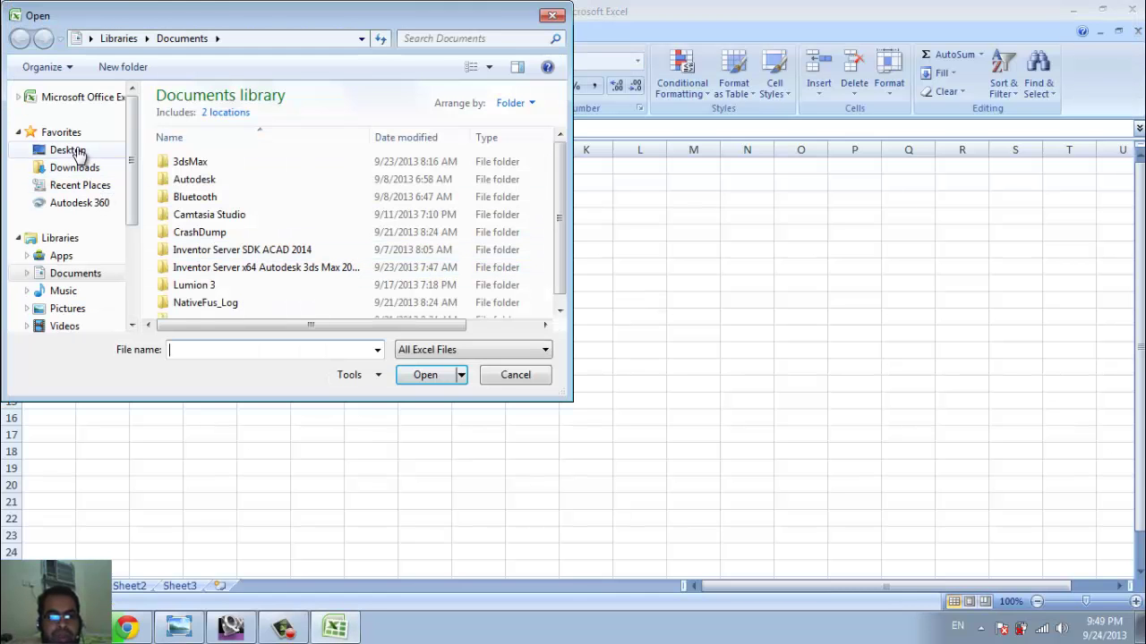
click(72, 150)
double_click(242, 299)
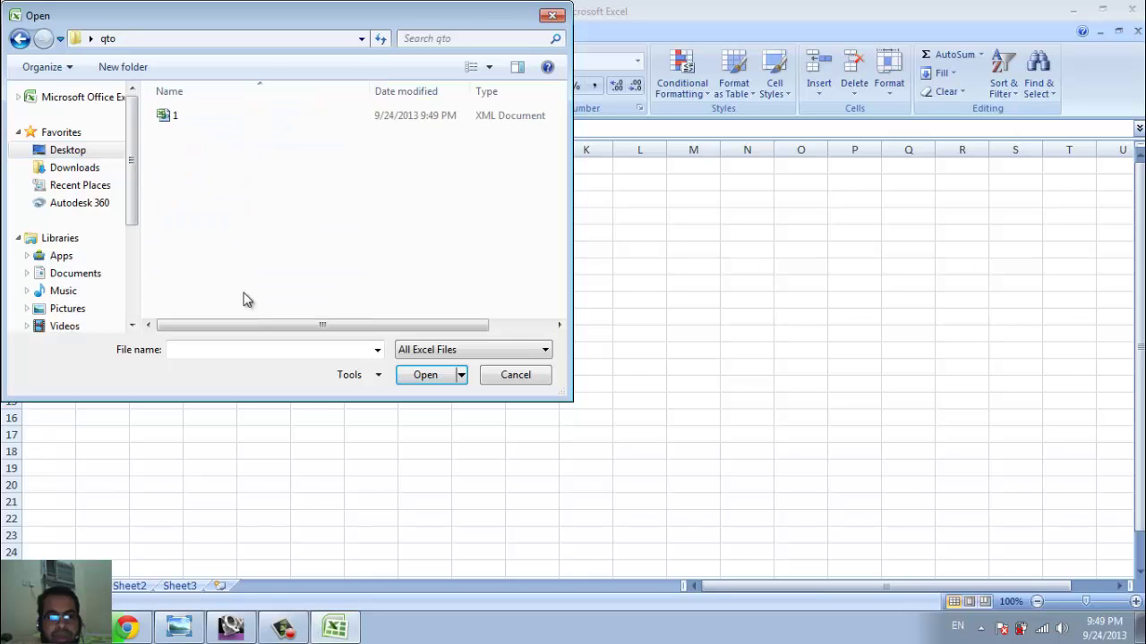
double_click(177, 121)
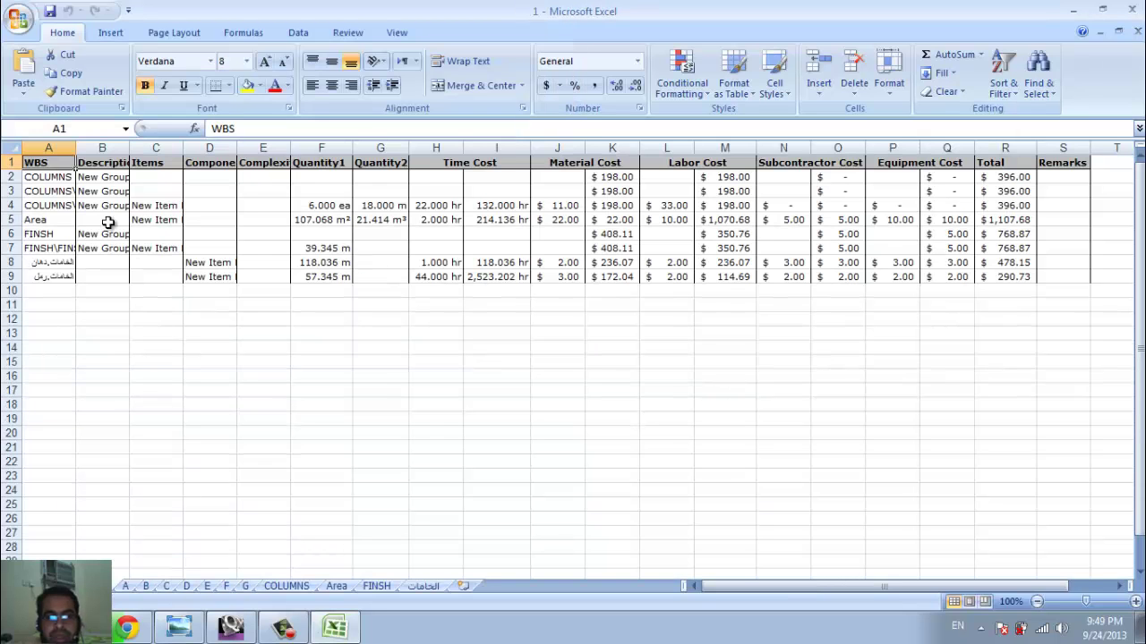
click(1132, 10)
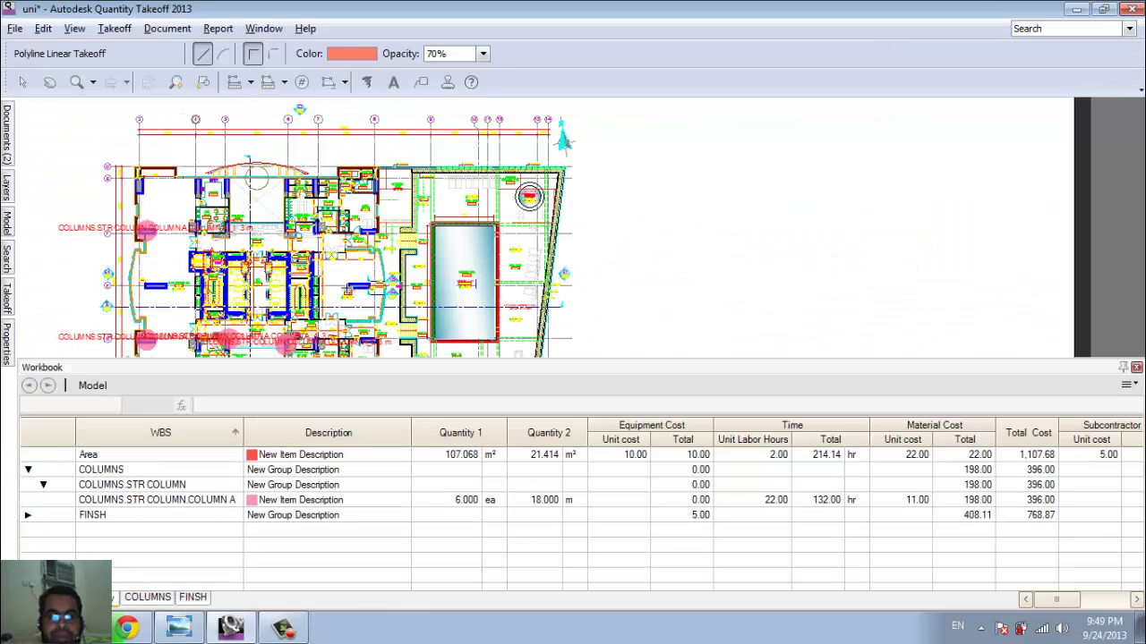
Start a custom Summary report named uni and include the Area item and the COLUMNS and FINSH groups
click(217, 29)
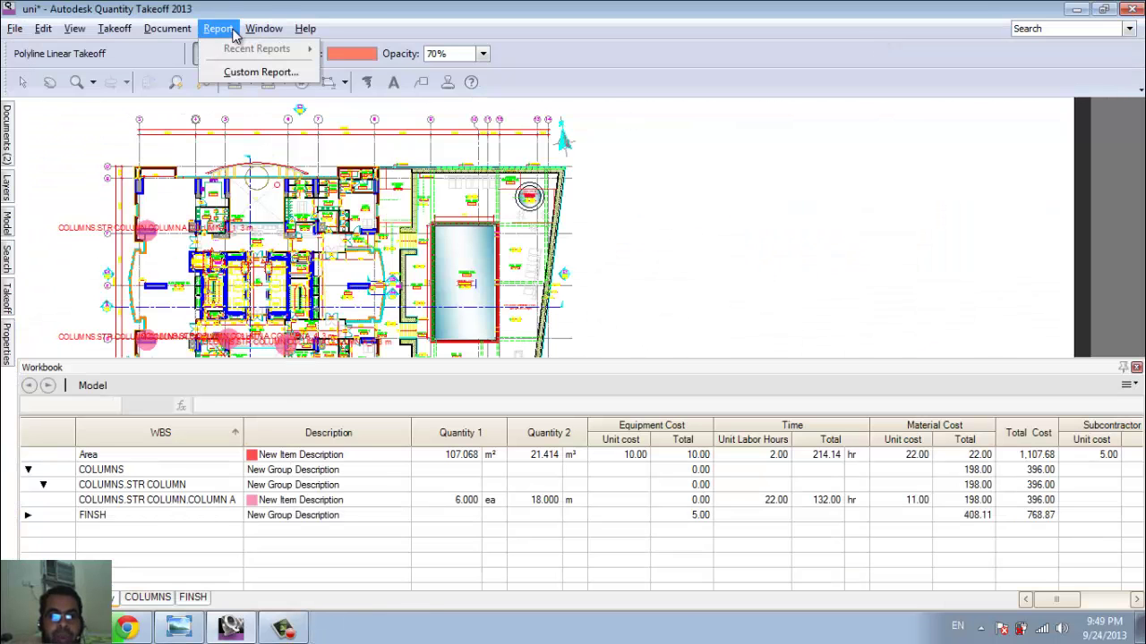
click(239, 72)
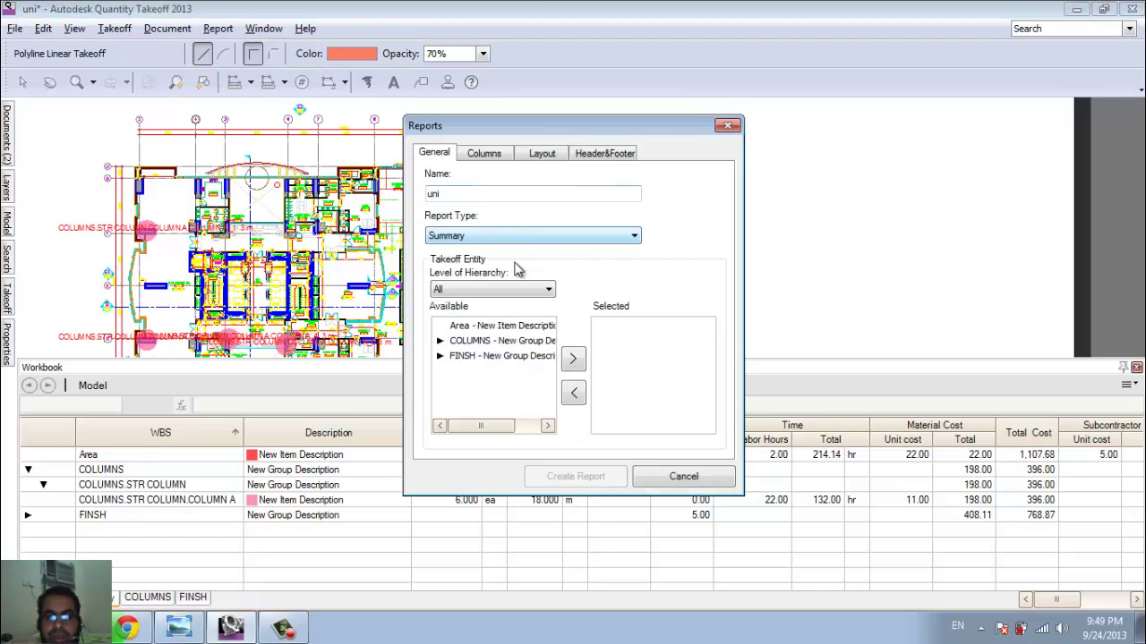
click(478, 328)
click(573, 358)
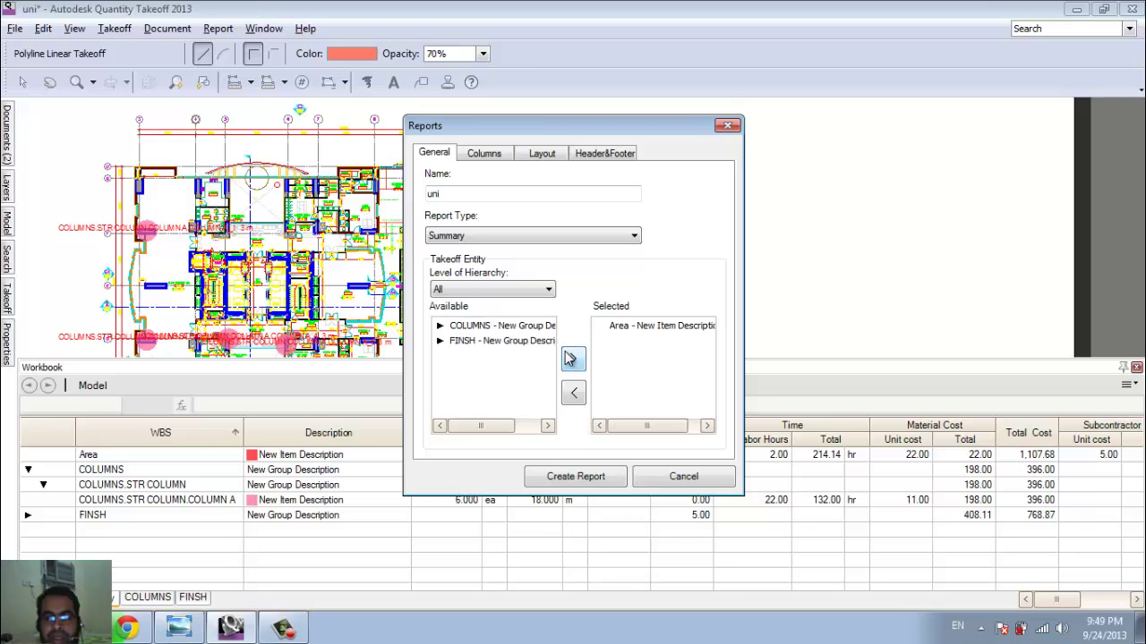
click(502, 327)
click(572, 359)
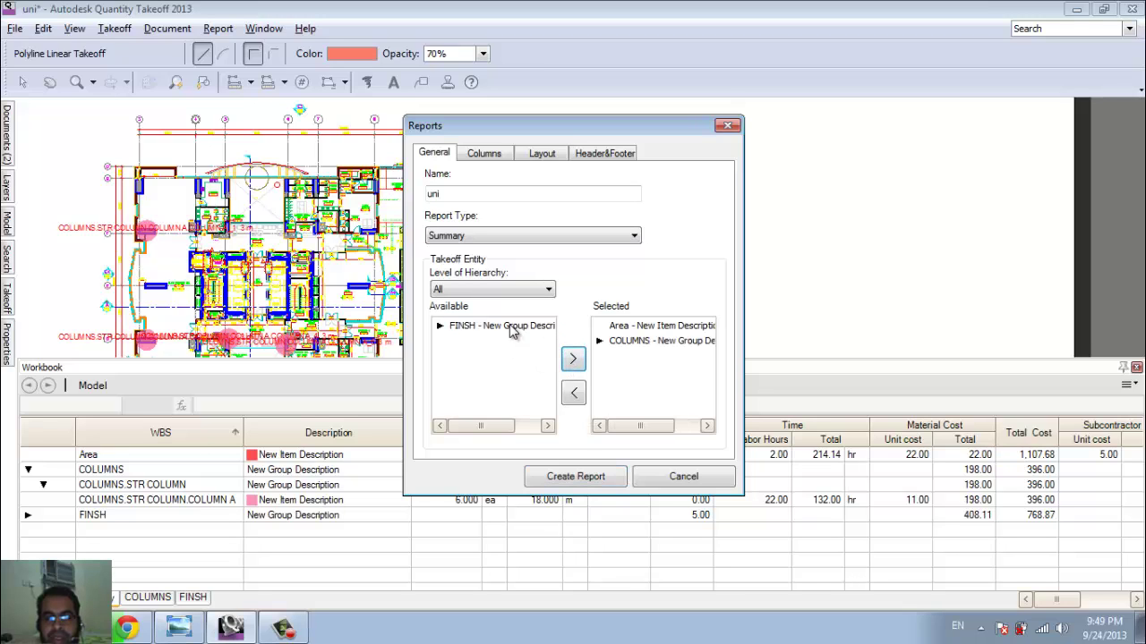
click(512, 325)
click(581, 365)
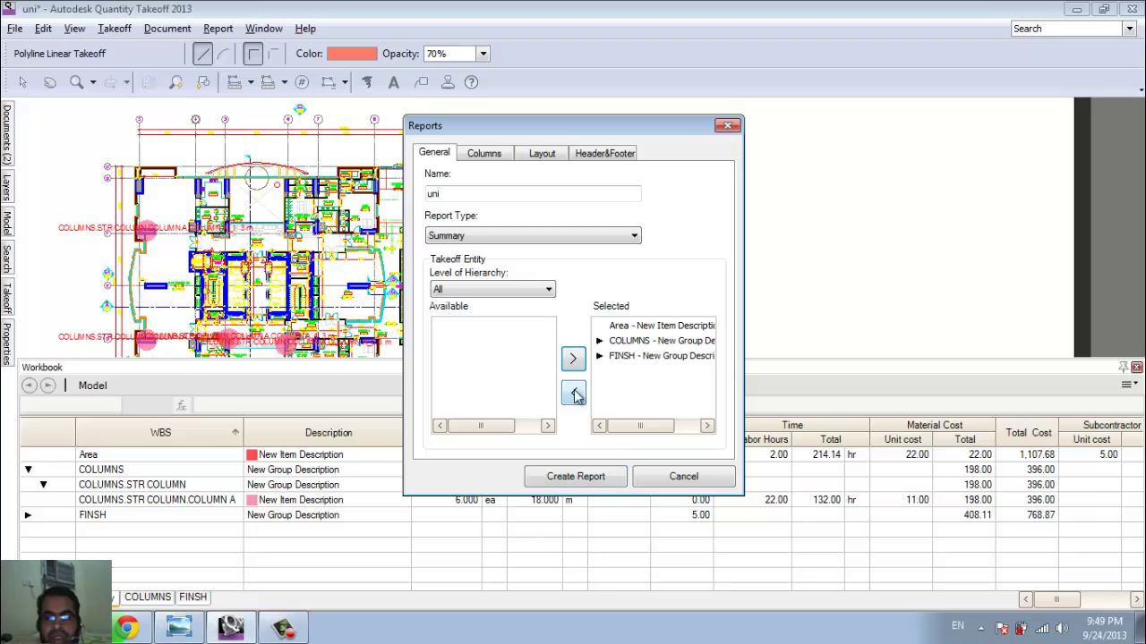
Include all available columns in the report, from Description through Time
click(488, 155)
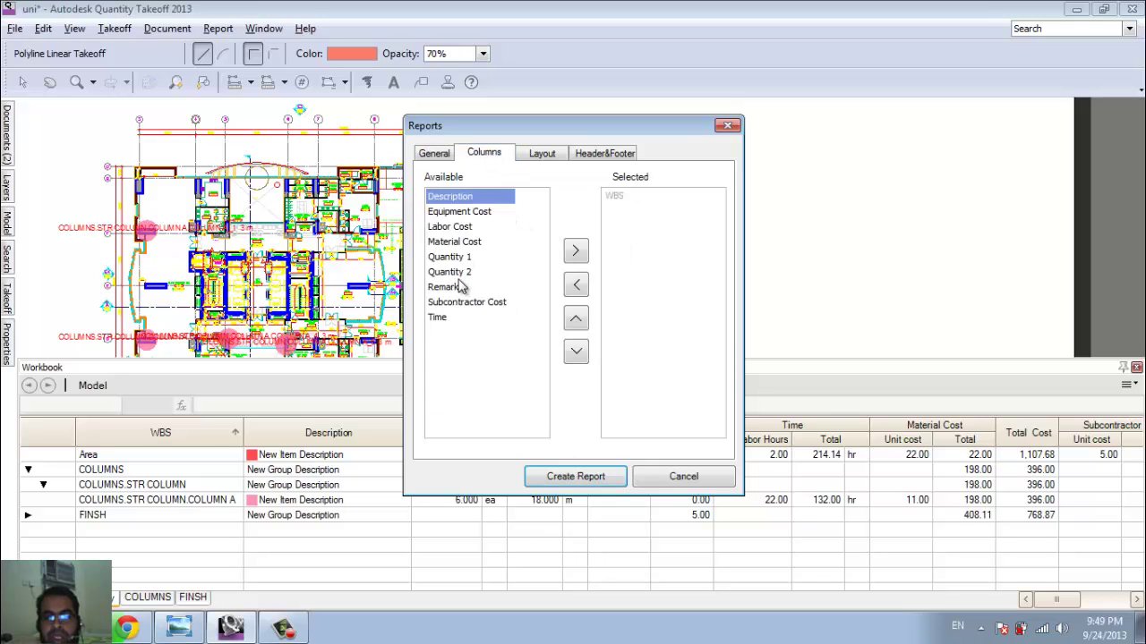
shift+click(443, 322)
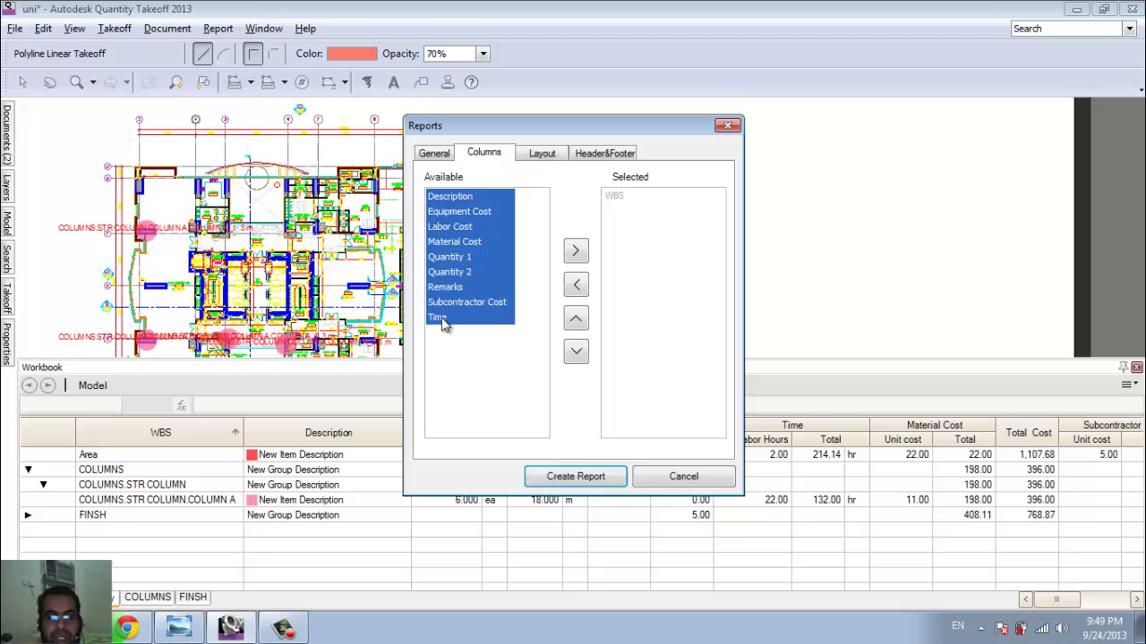
click(578, 250)
Turn on page numbering and the grid in the report layout, keep the header at None, and create the report
click(542, 154)
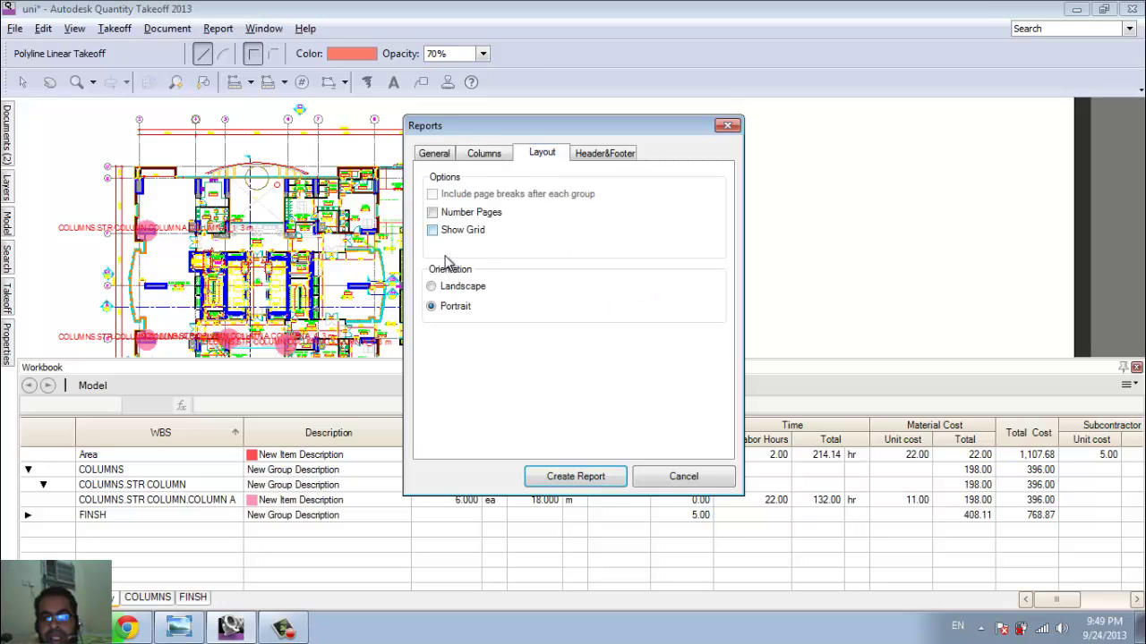
click(432, 213)
click(433, 230)
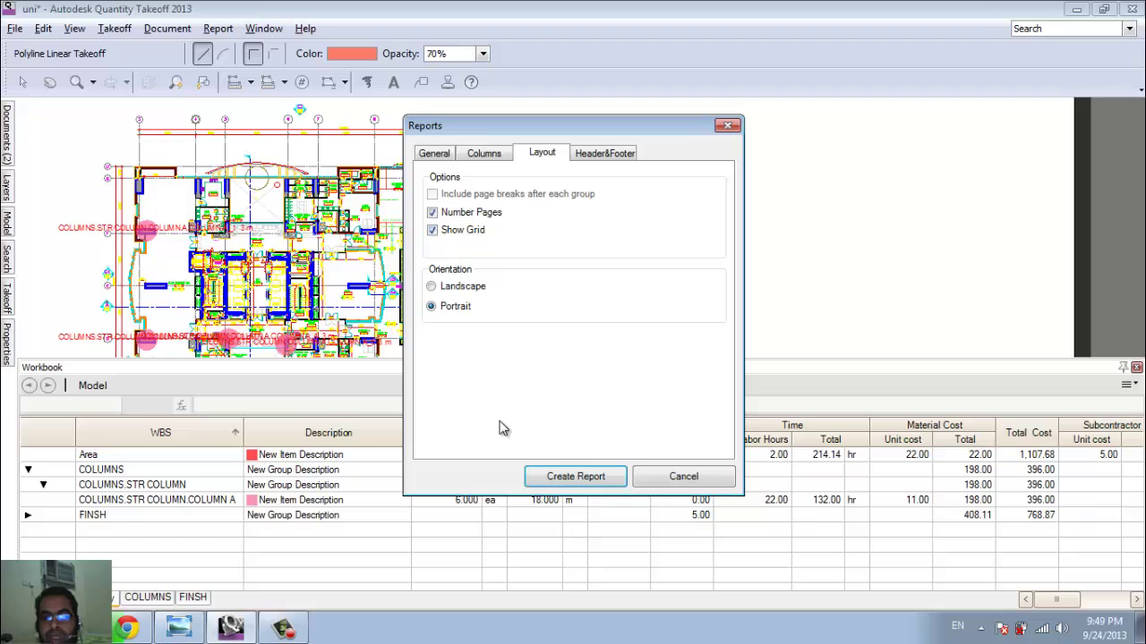
click(608, 154)
click(517, 191)
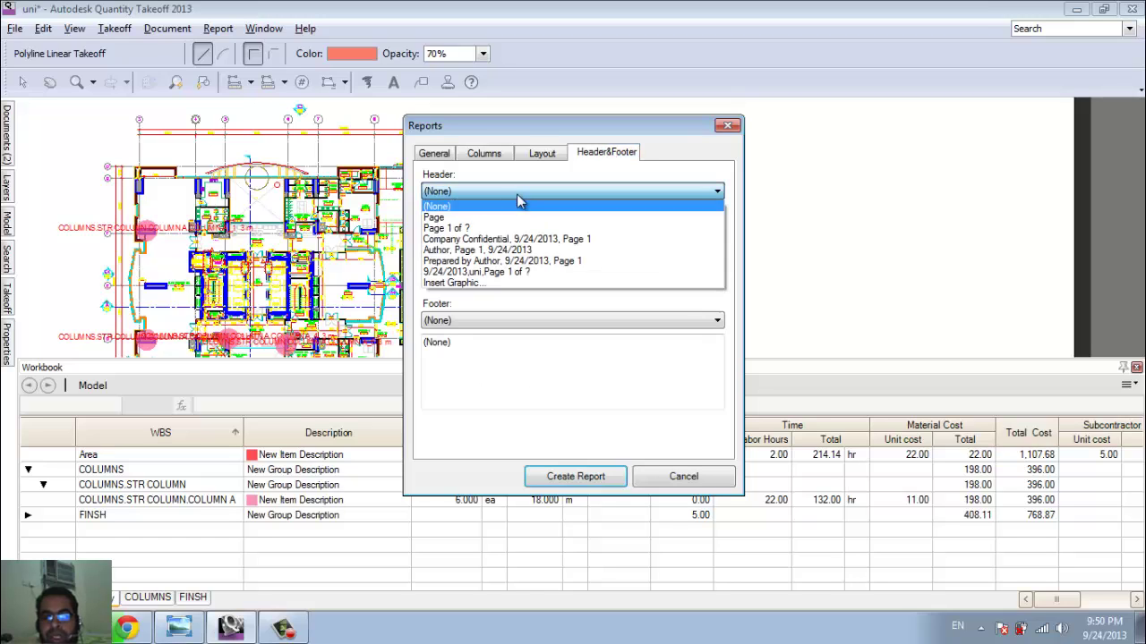
click(669, 151)
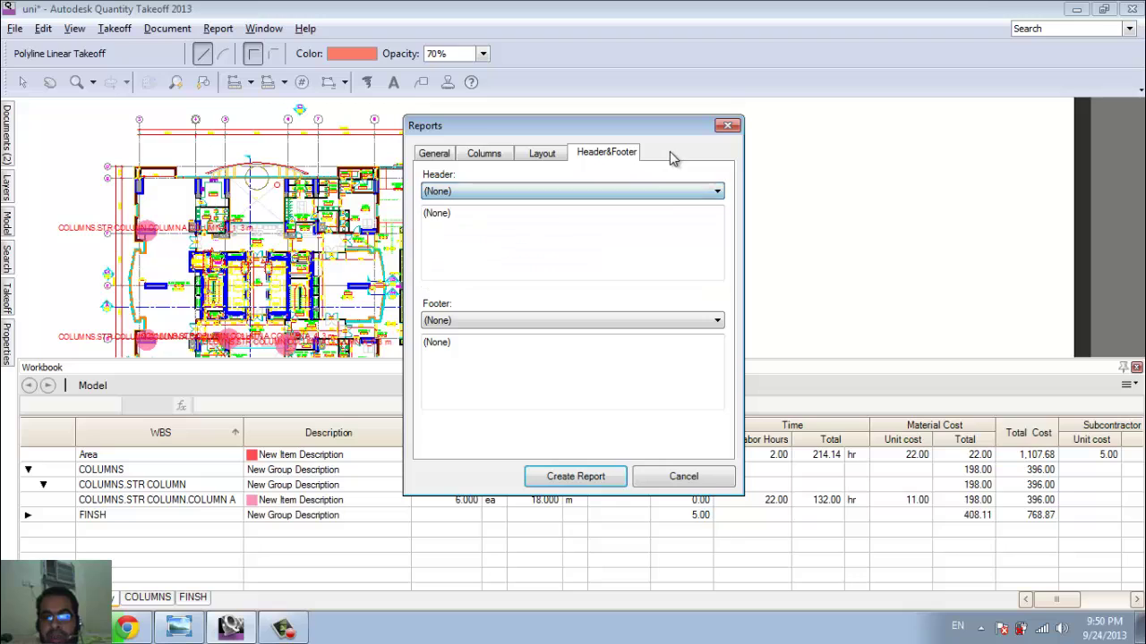
click(558, 475)
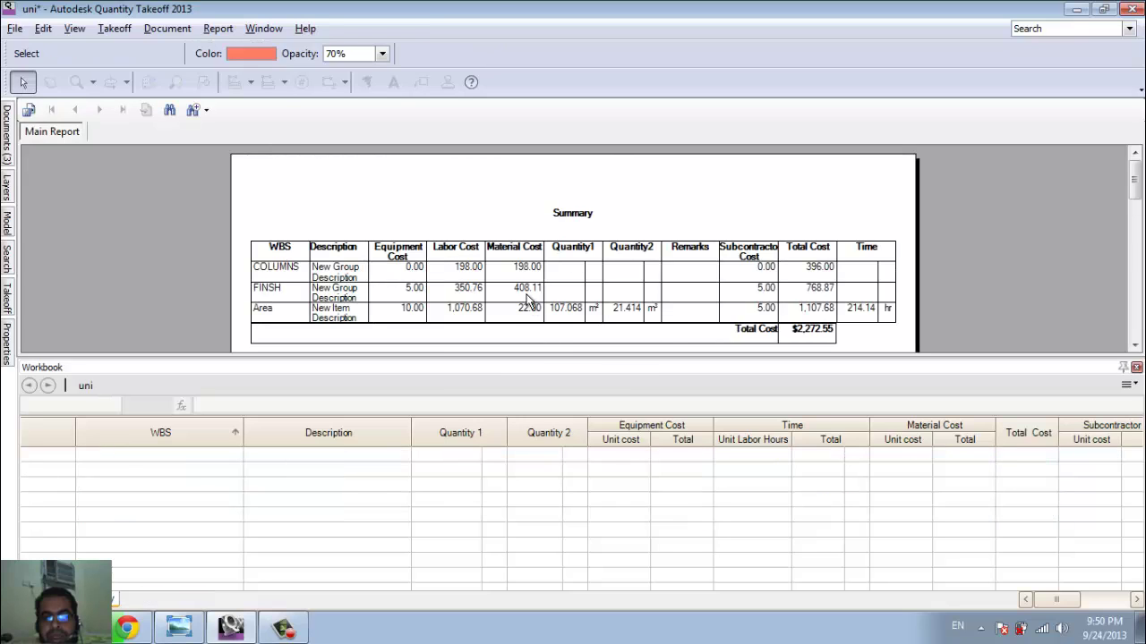
click(14, 28)
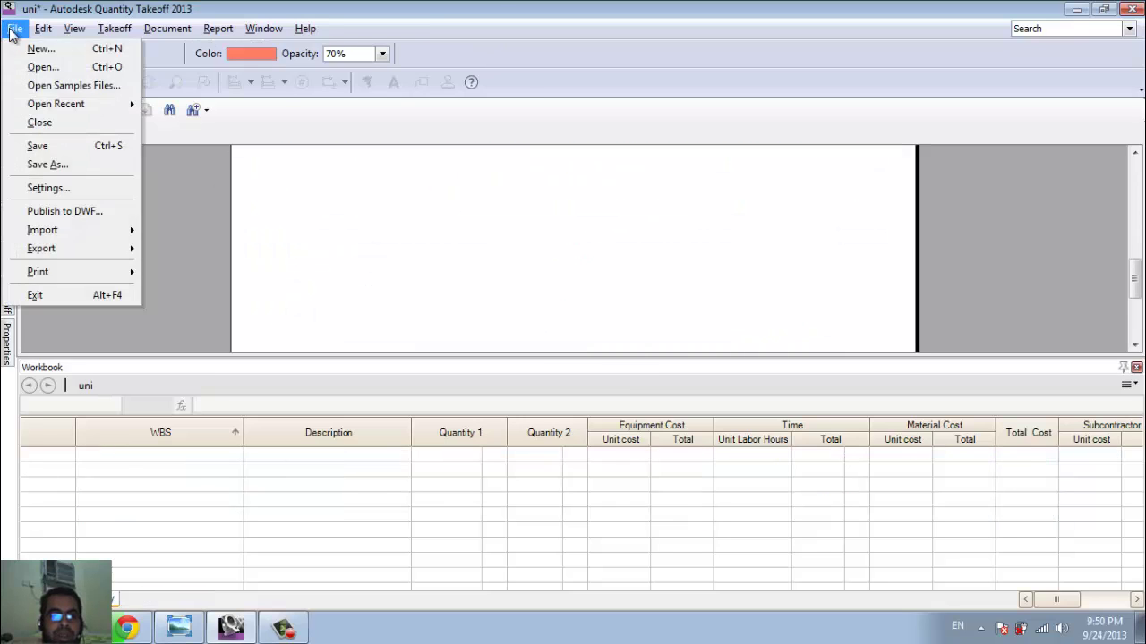
mouse_move(84, 248)
click(172, 250)
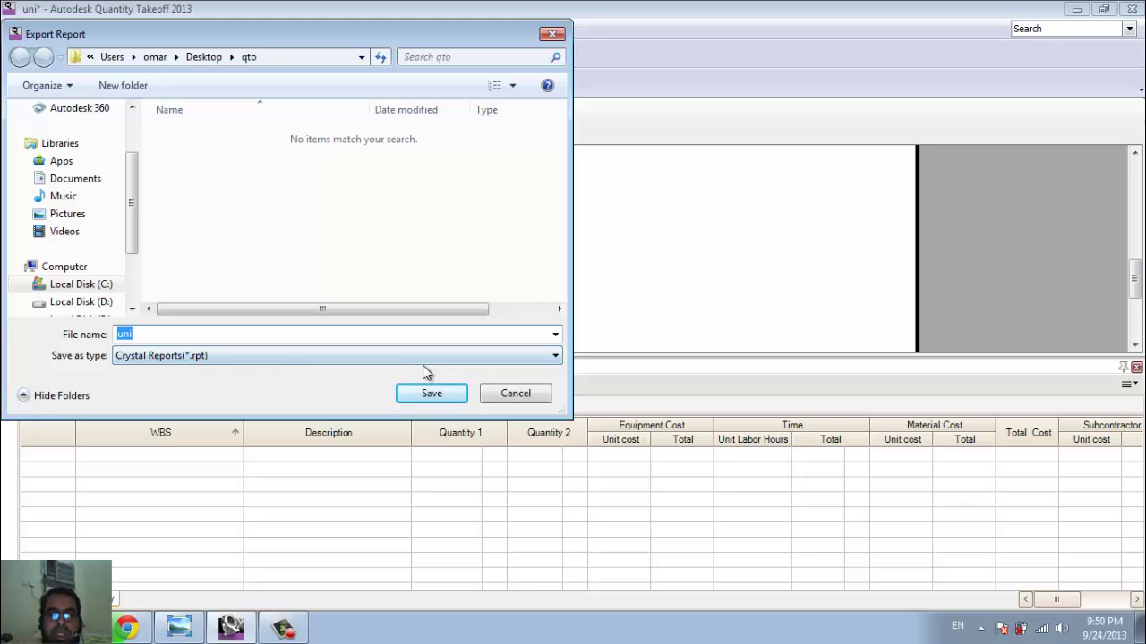
click(547, 401)
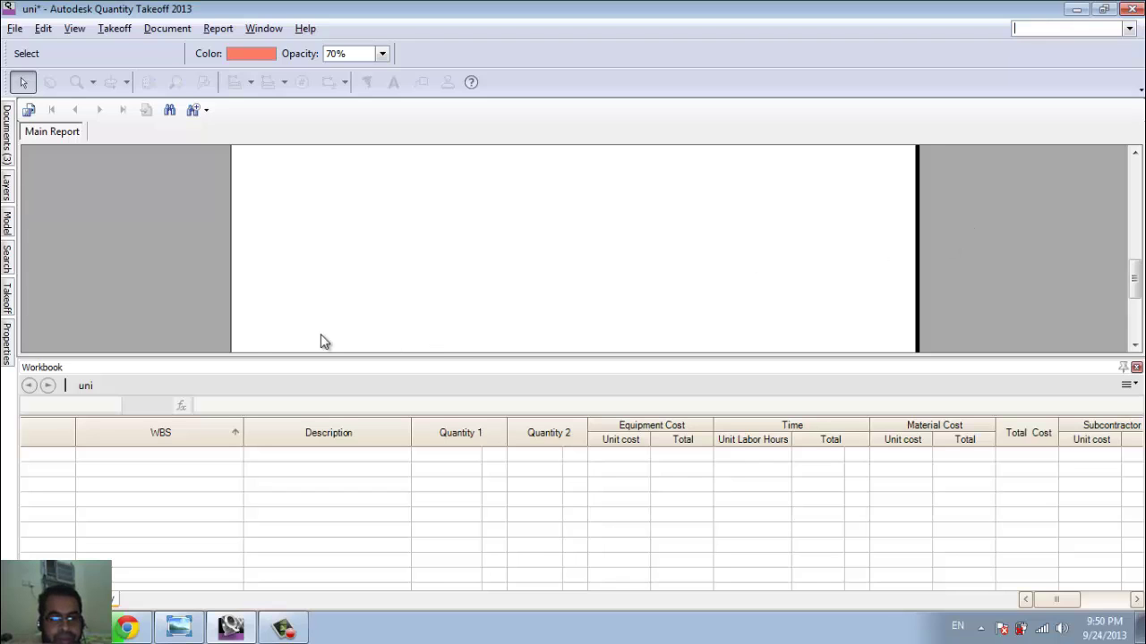
Generate the uni report again from the recent reports
click(218, 28)
mouse_move(274, 50)
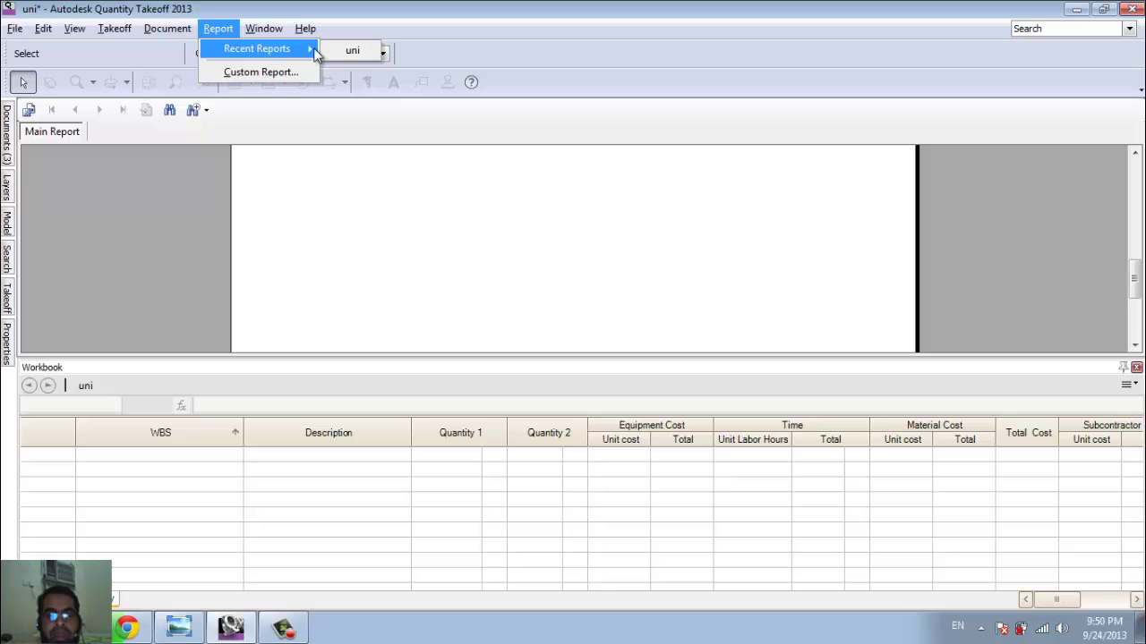
click(349, 53)
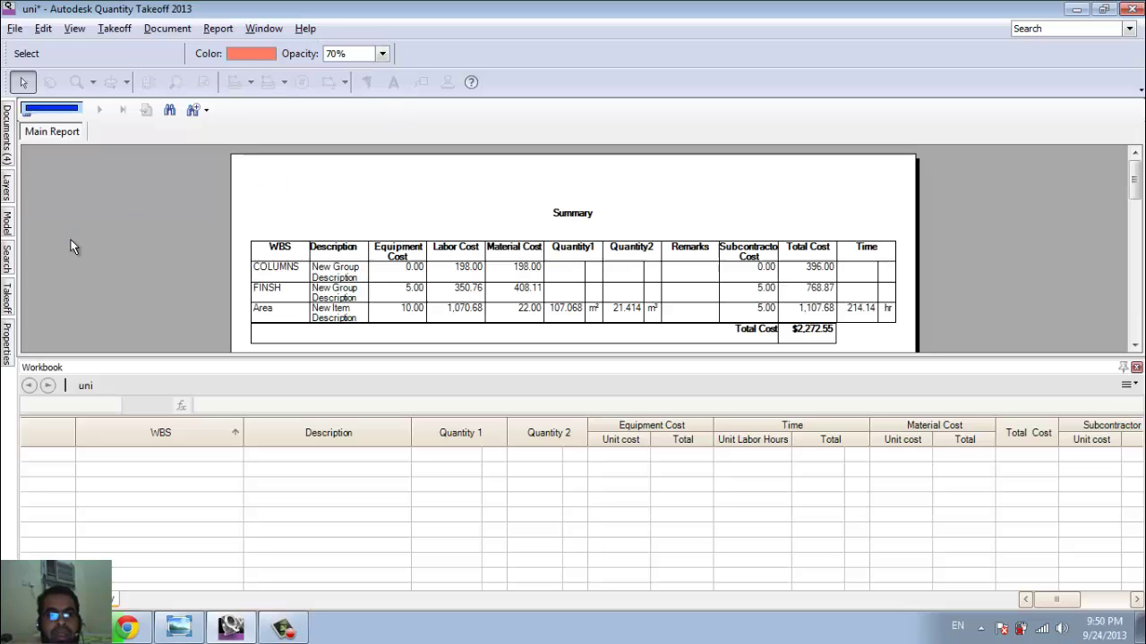
View the Mezzanine (Amenities) sheet from the project documents and return to the Model sheet
mouse_move(6, 134)
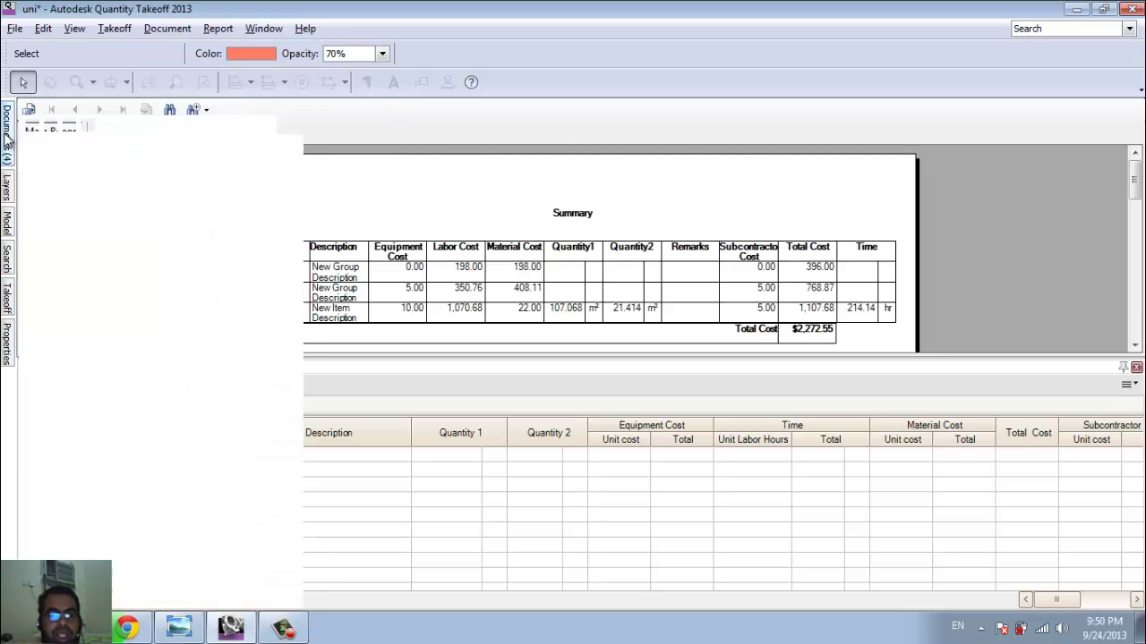
click(98, 213)
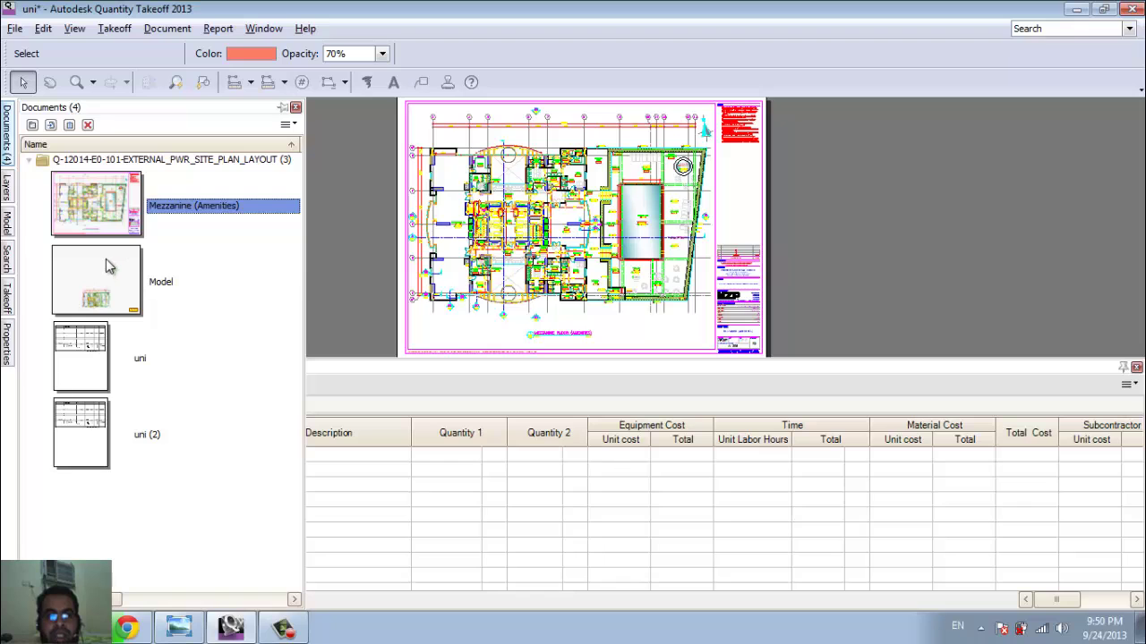
click(105, 264)
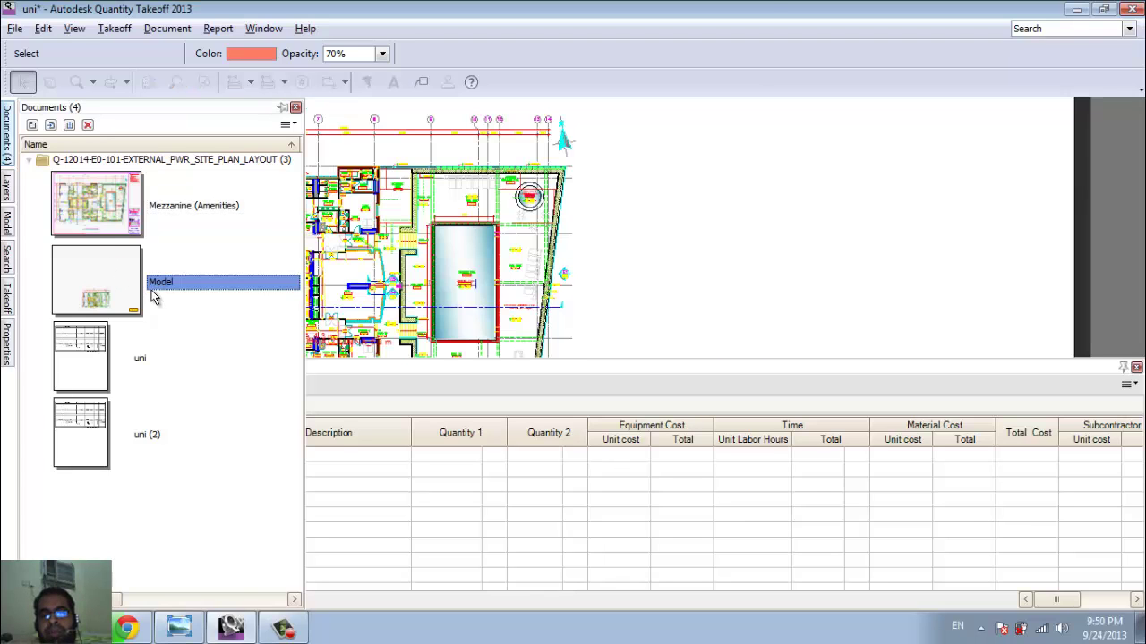
click(6, 160)
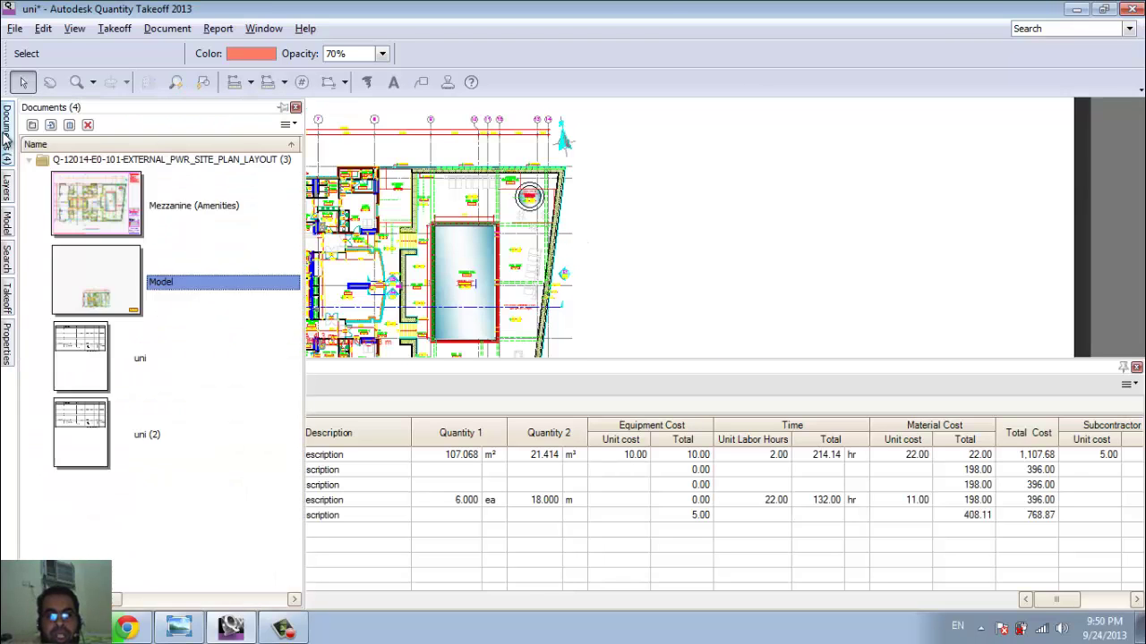
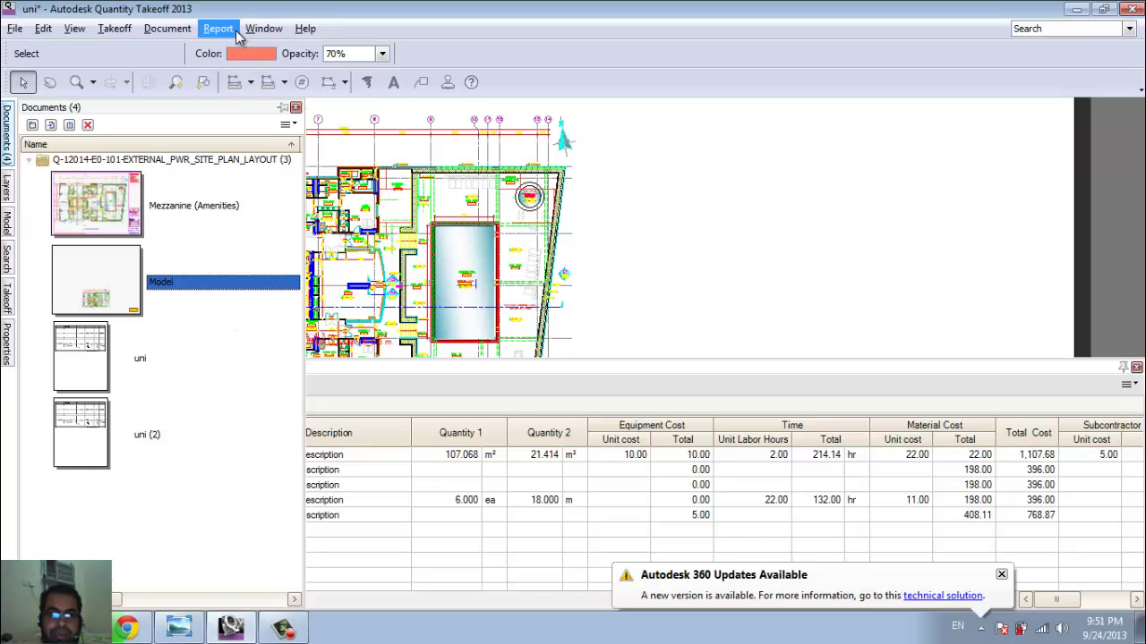
click(269, 30)
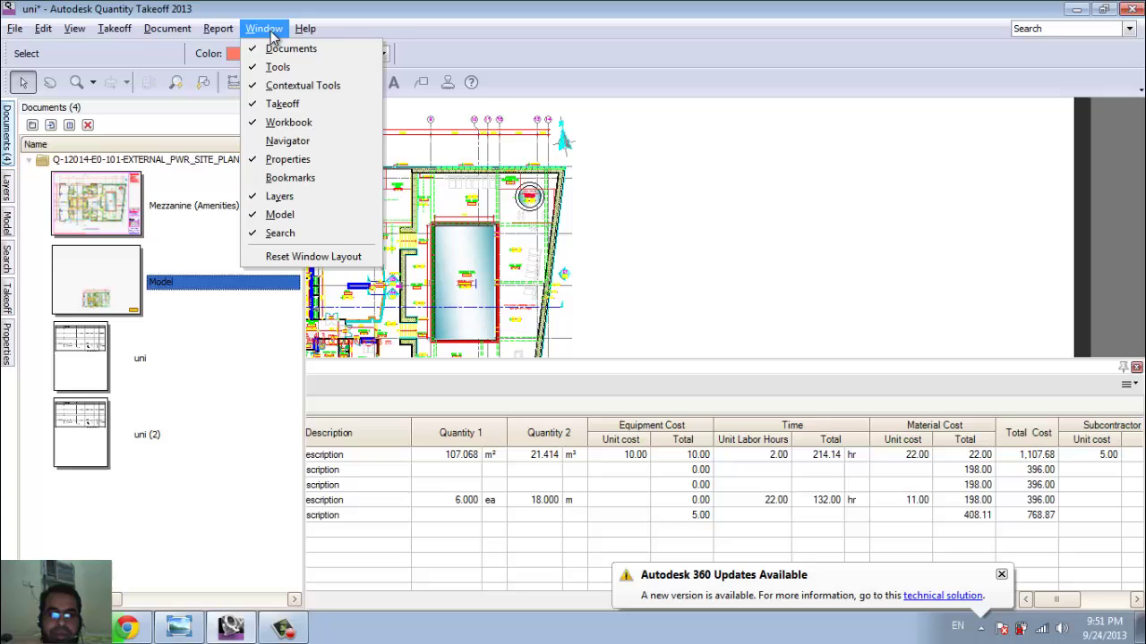
click(7, 190)
click(9, 224)
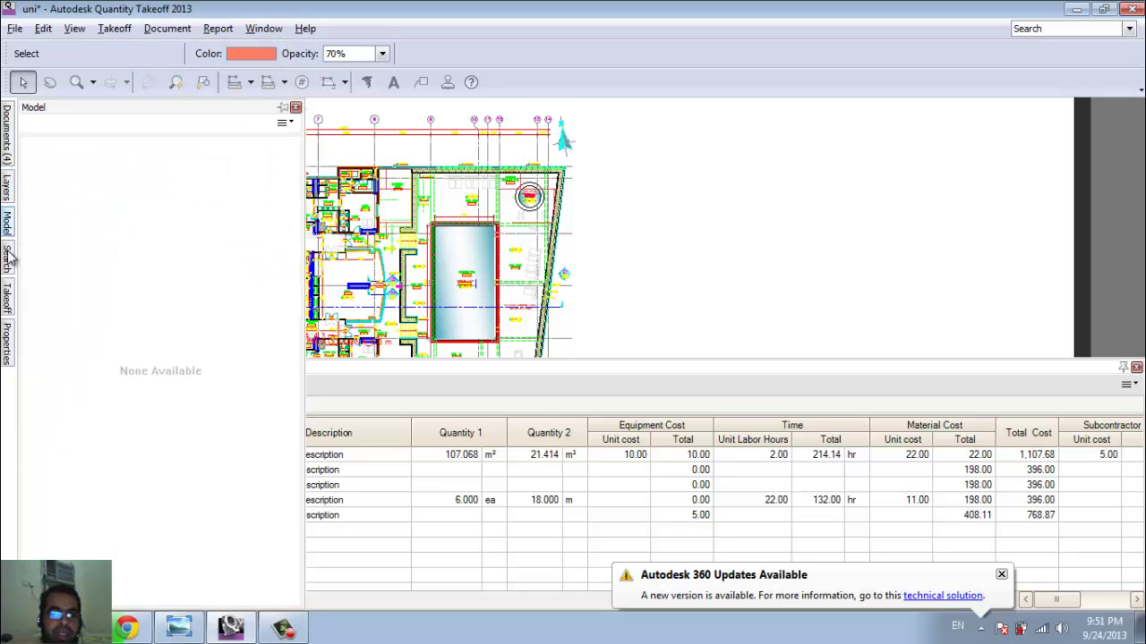
click(13, 257)
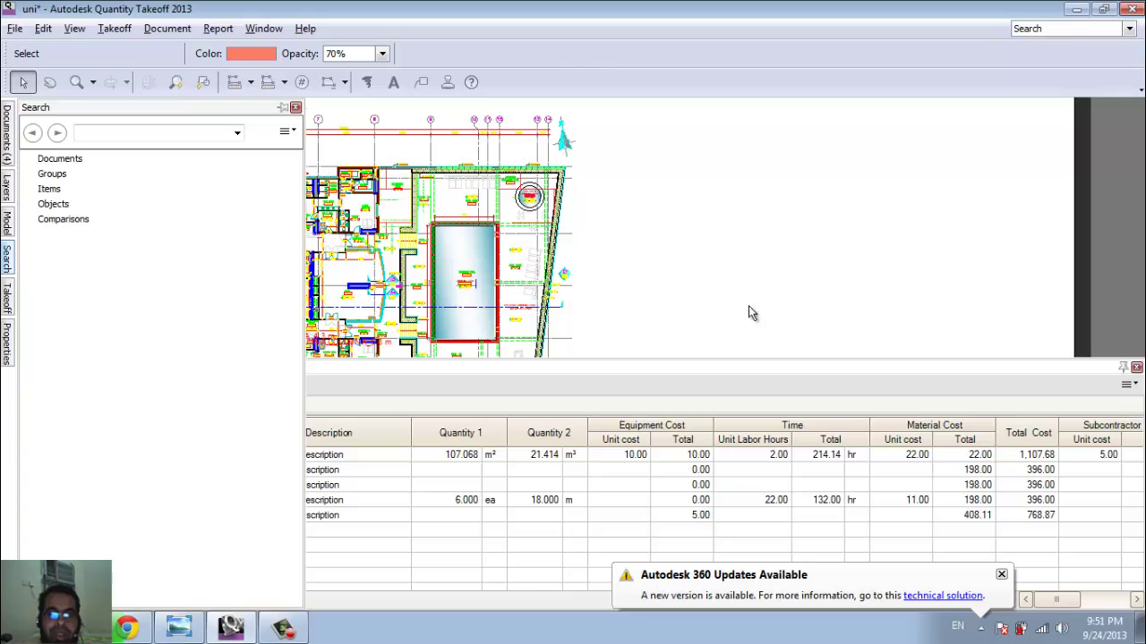
click(115, 29)
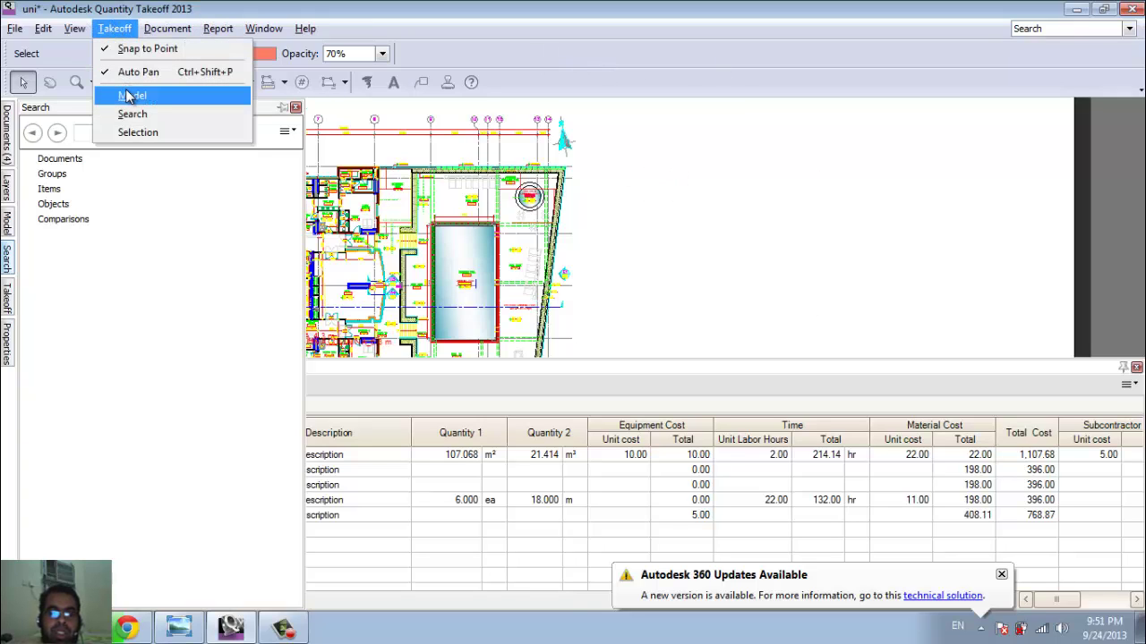
click(602, 86)
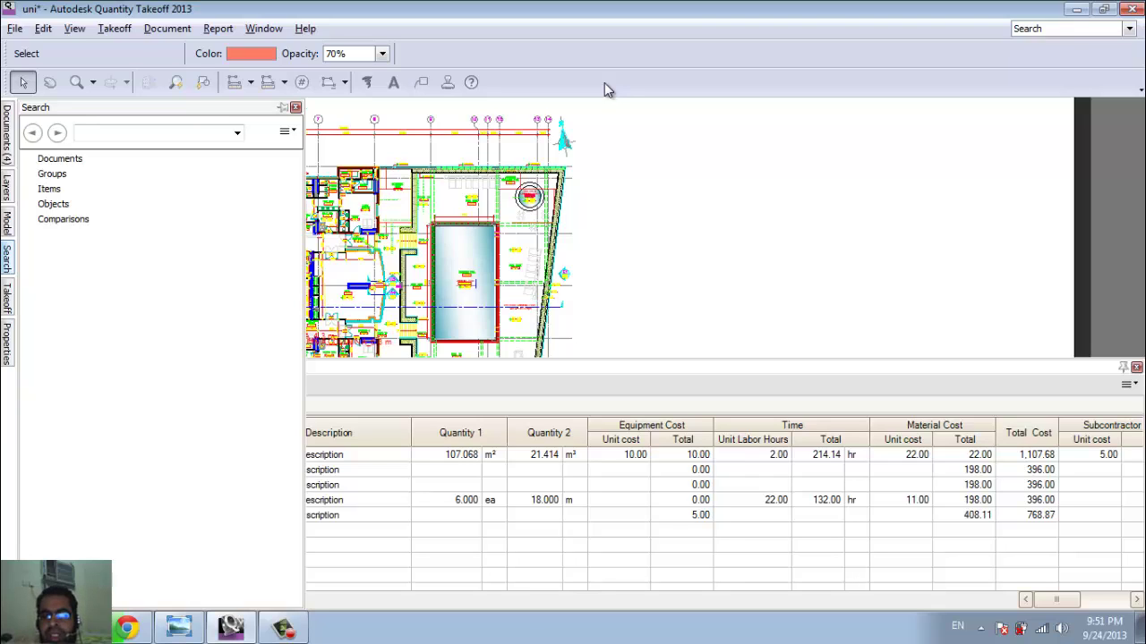
click(168, 29)
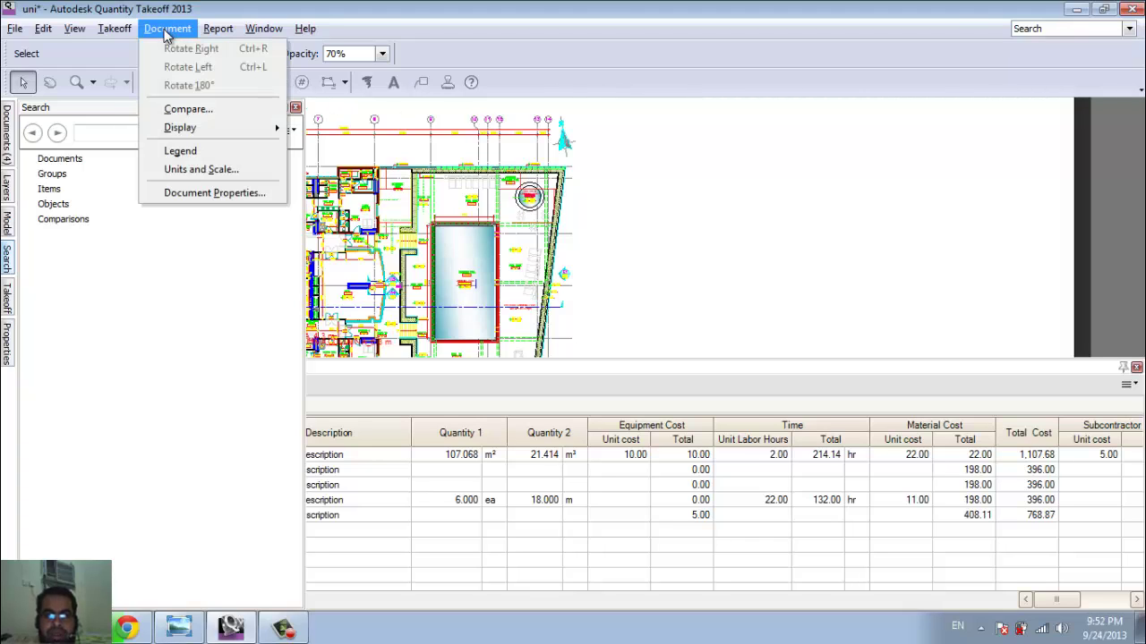
click(588, 79)
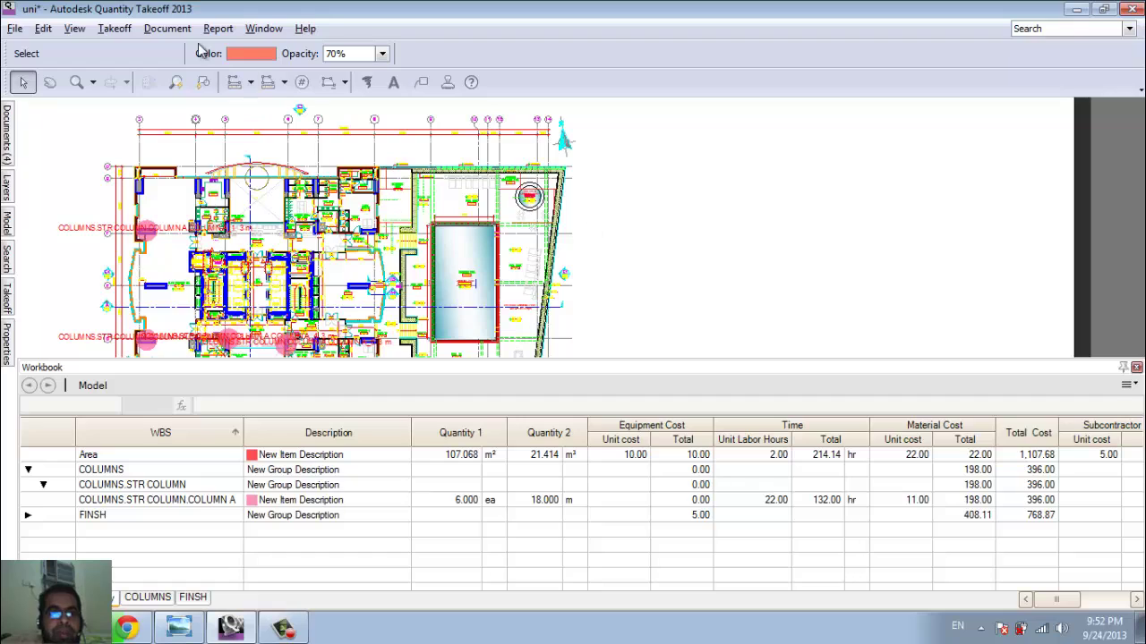
Show the takeoff legend on the Model sheet and select it above the plan
click(145, 29)
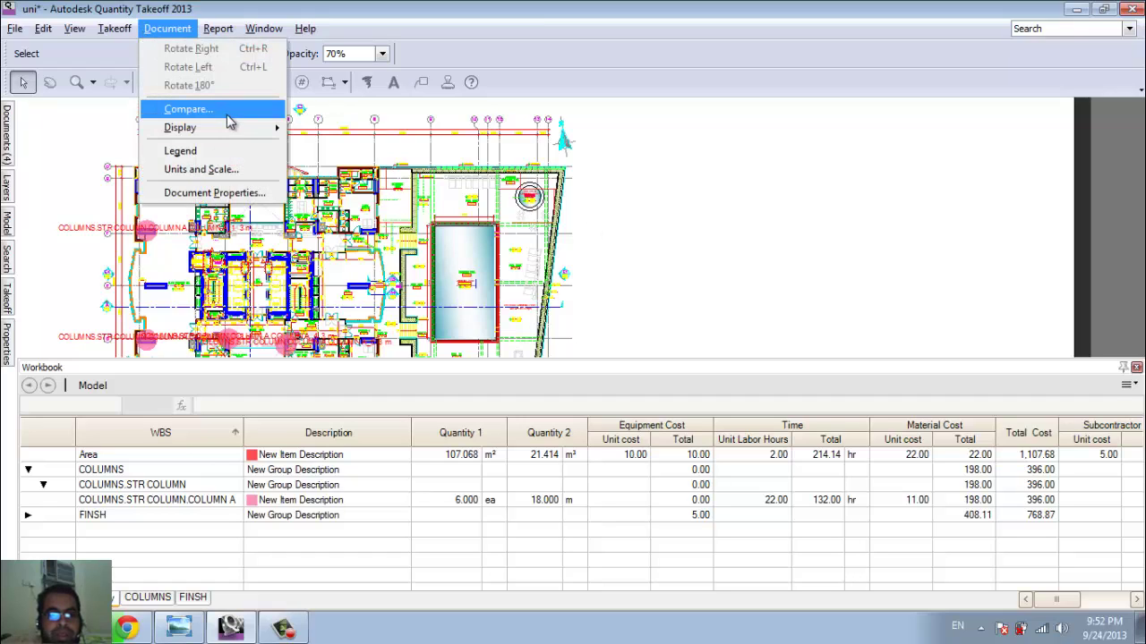
click(238, 152)
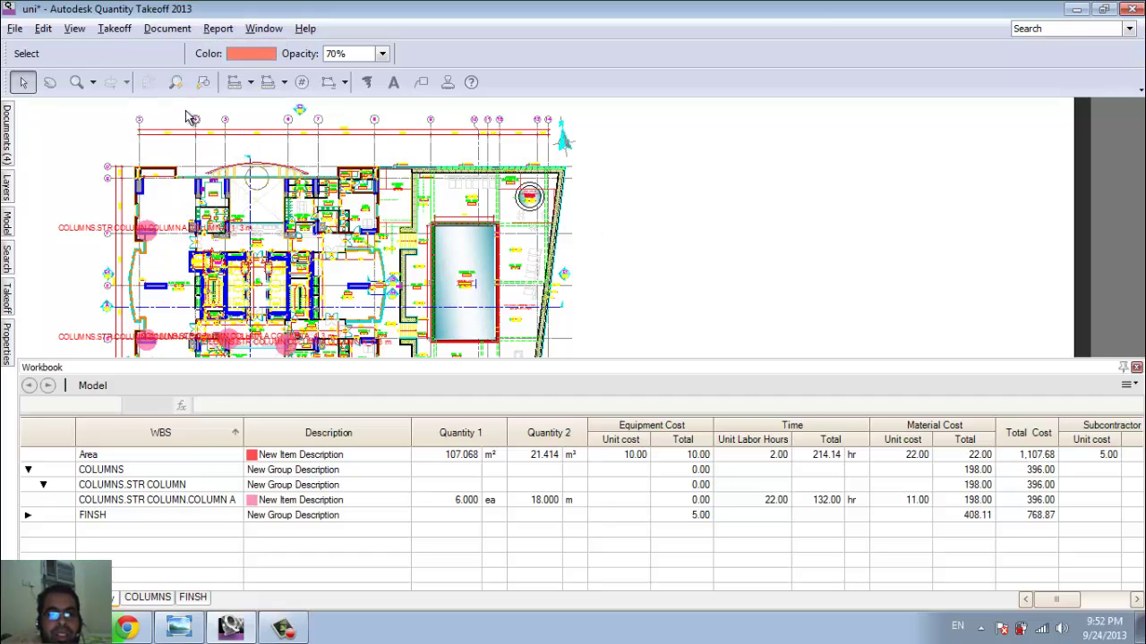
click(154, 30)
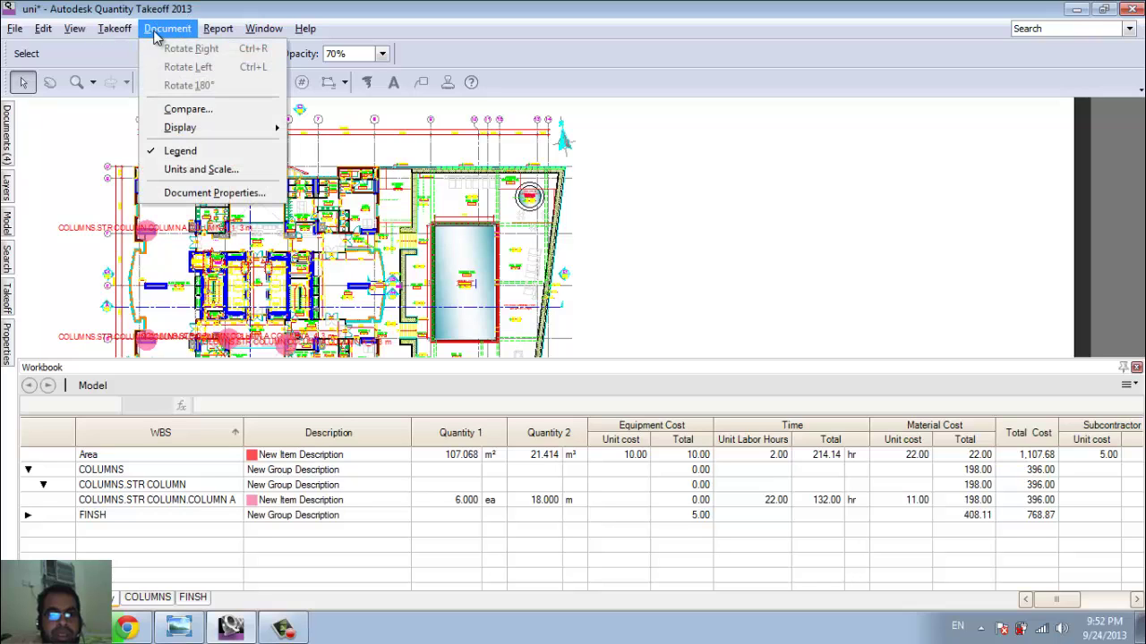
click(603, 219)
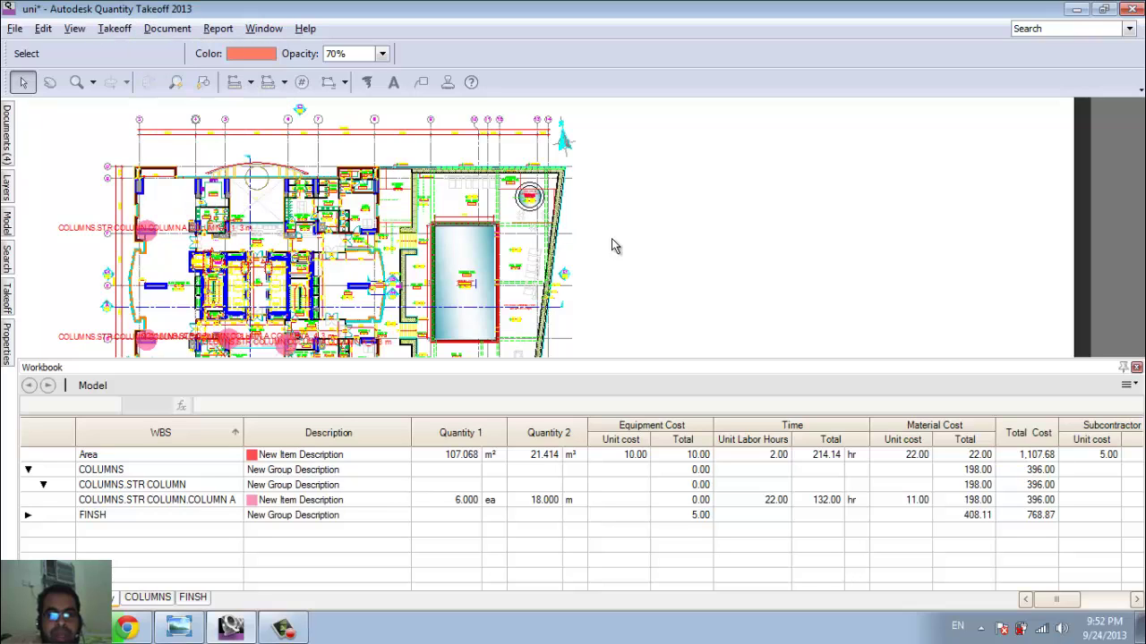
scroll(626, 231, down, 5)
scroll(638, 225, up, 5)
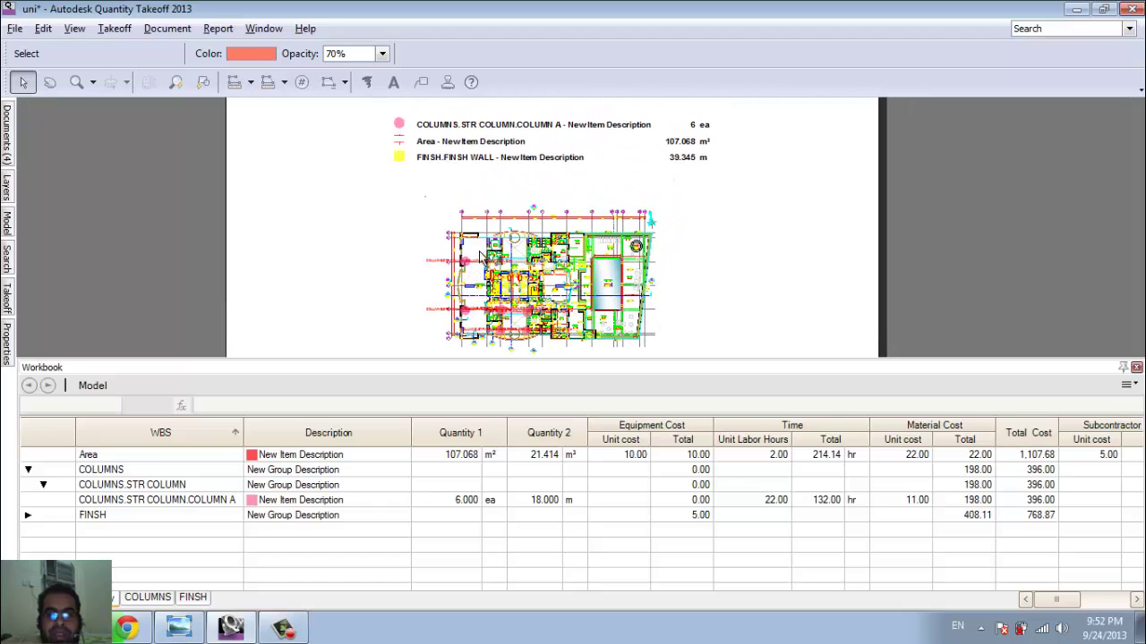
click(596, 133)
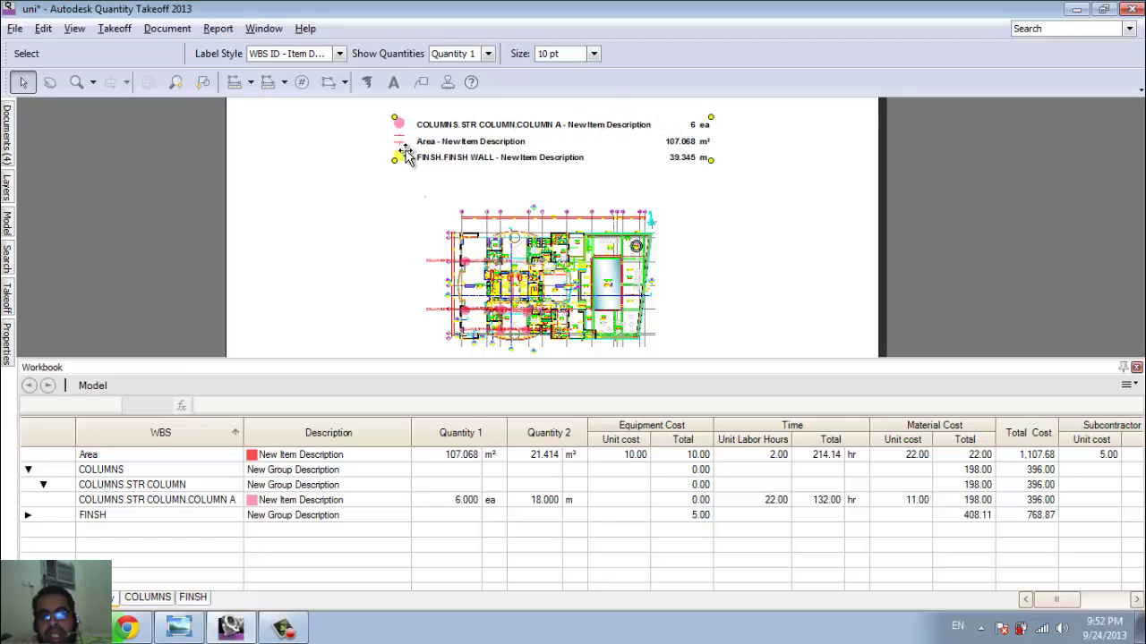
Try the WBS ID and Item Description label styles on the takeoff legend
click(339, 53)
click(313, 86)
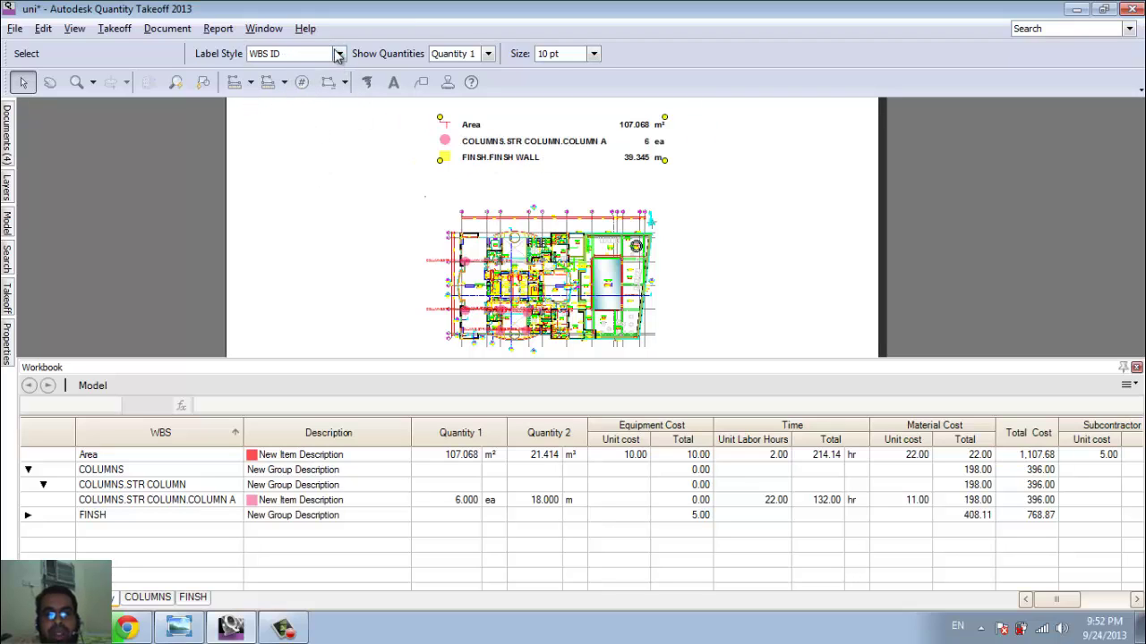
click(339, 54)
click(309, 70)
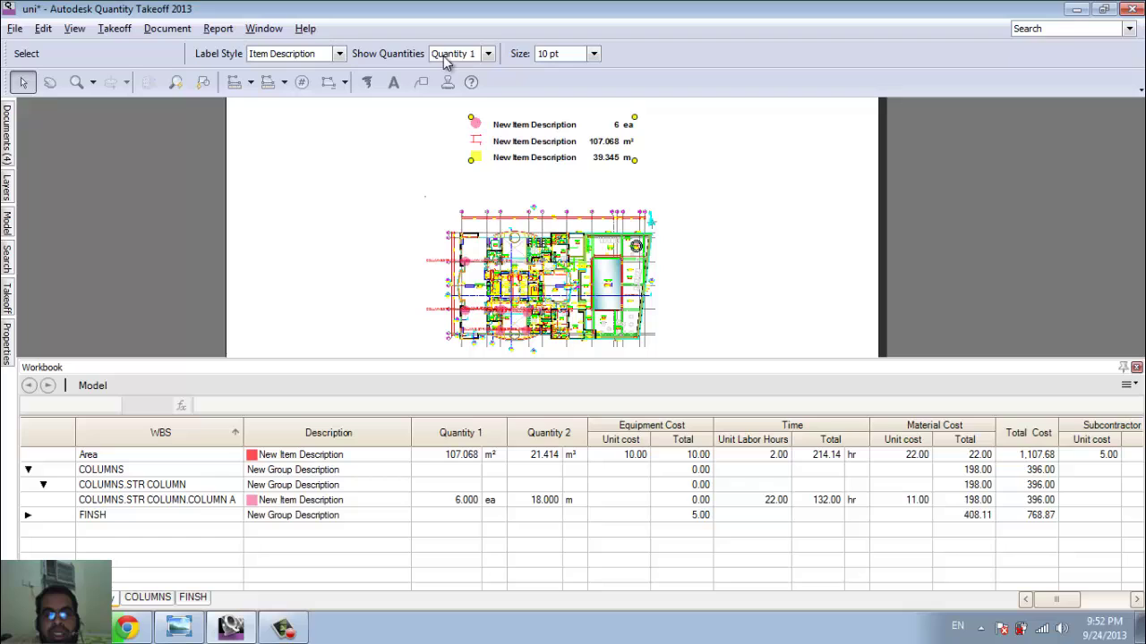
Format the legend to show Quantity 2, with the WBS ID - Item Description label style and a 4 pt size
click(488, 53)
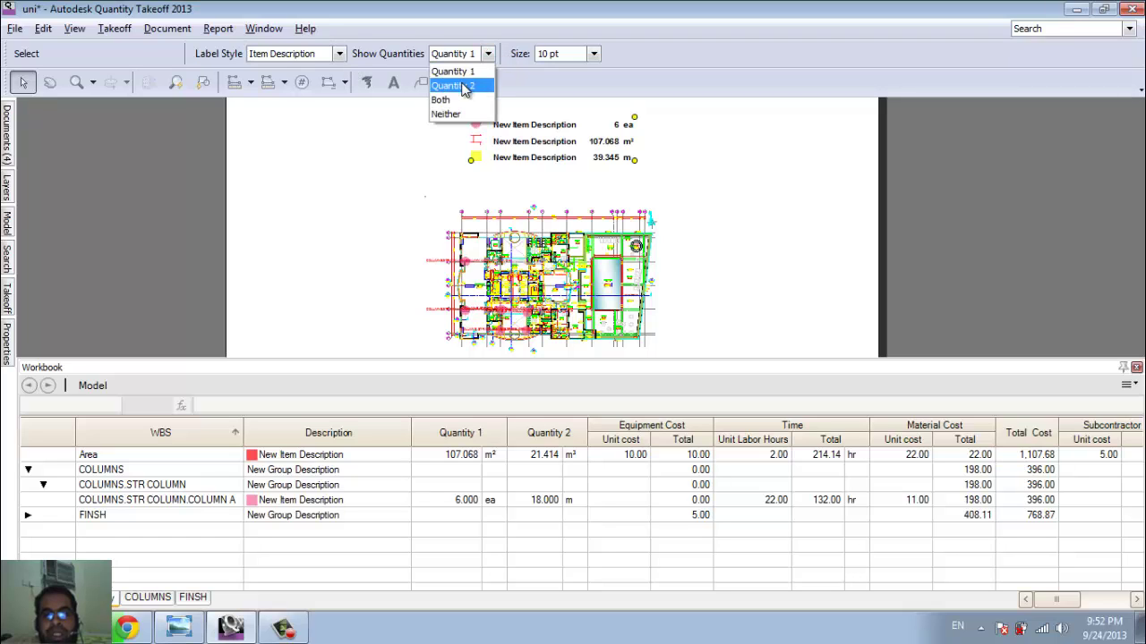
click(452, 84)
click(339, 54)
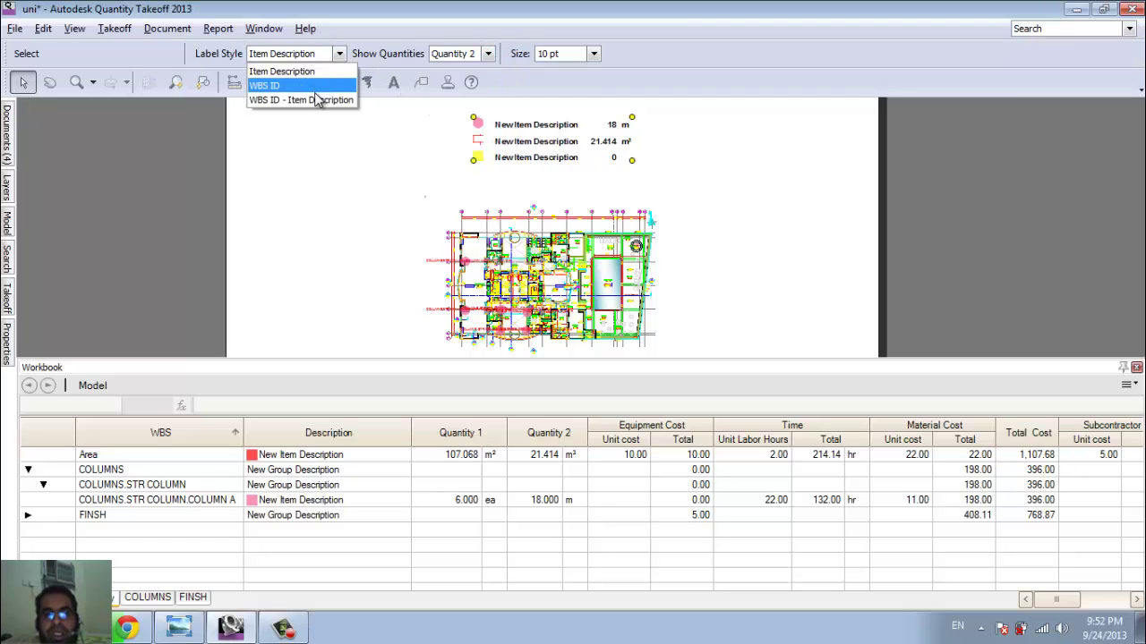
click(331, 97)
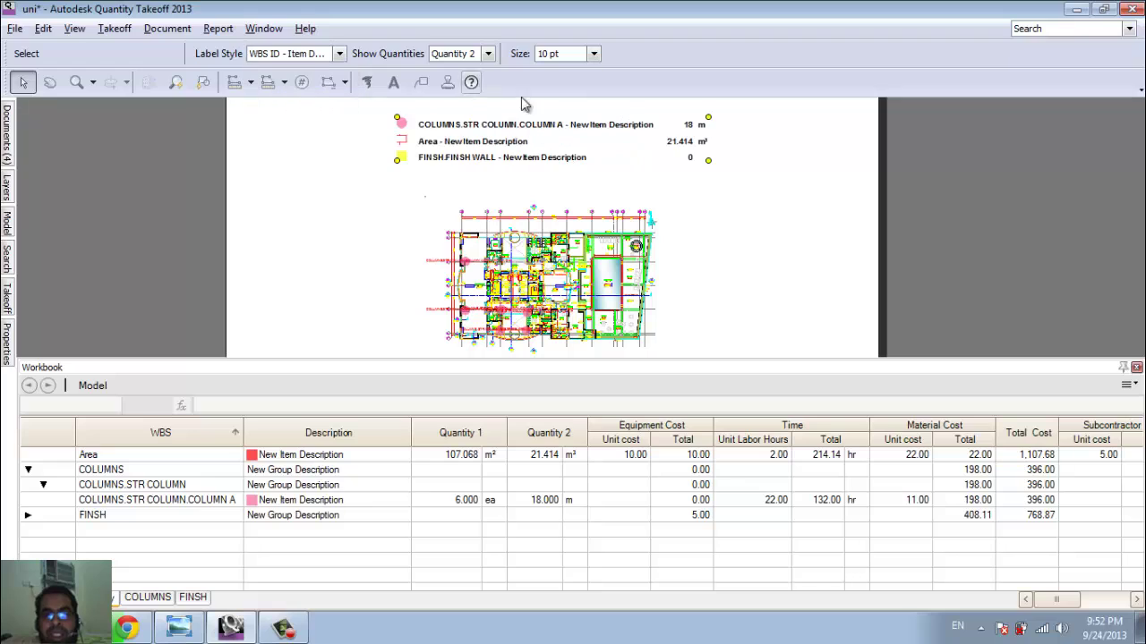
click(593, 53)
click(571, 80)
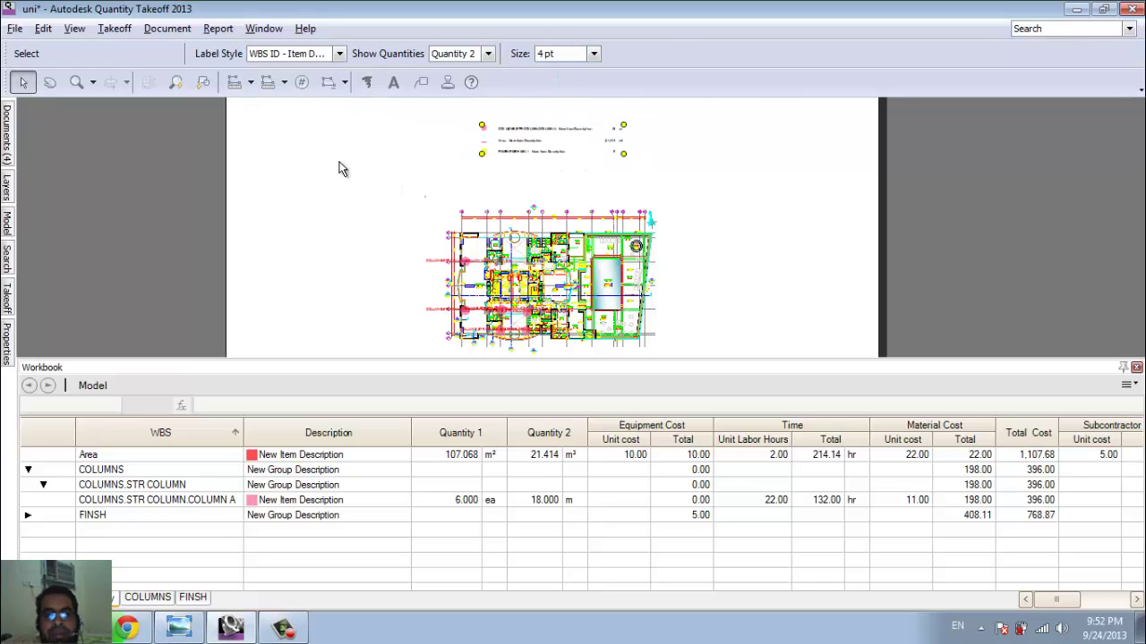
click(167, 29)
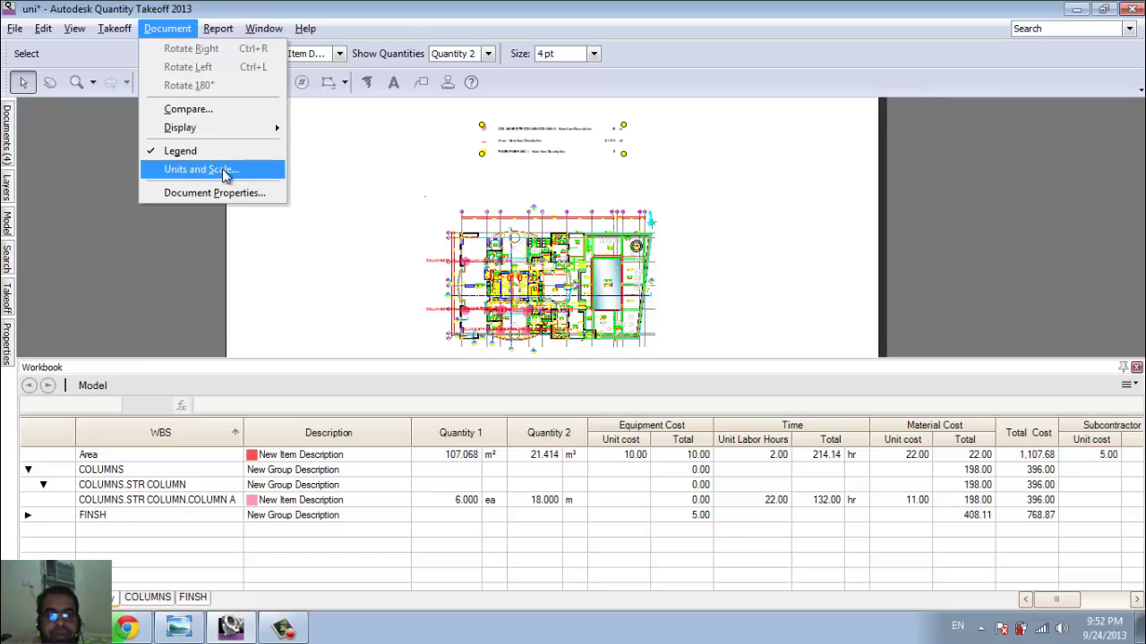
mouse_move(264, 28)
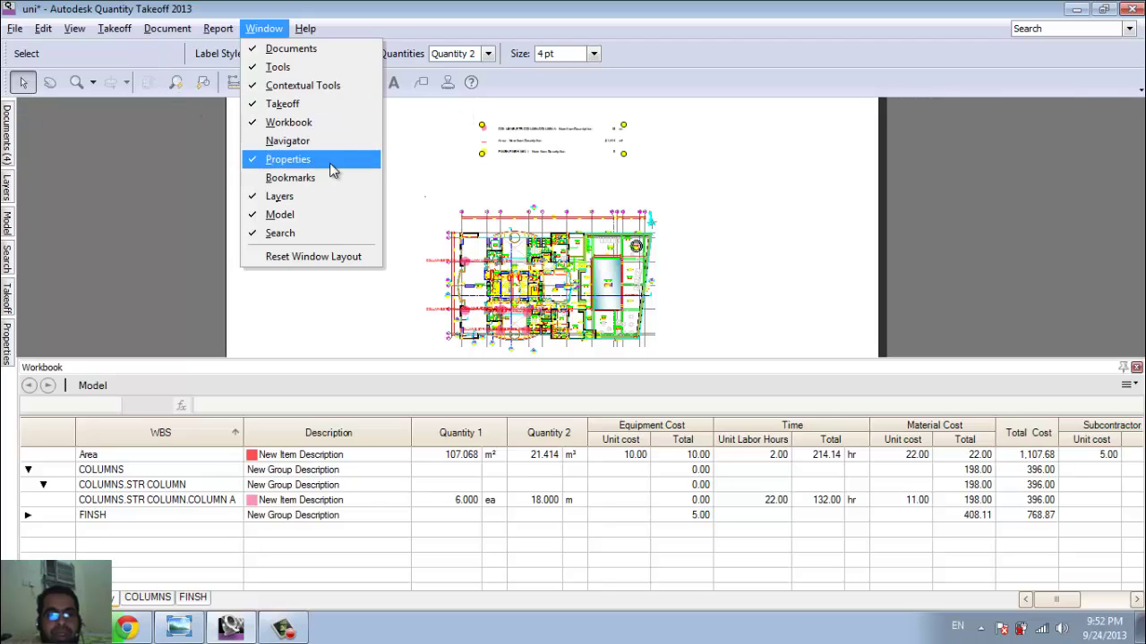
mouse_move(115, 27)
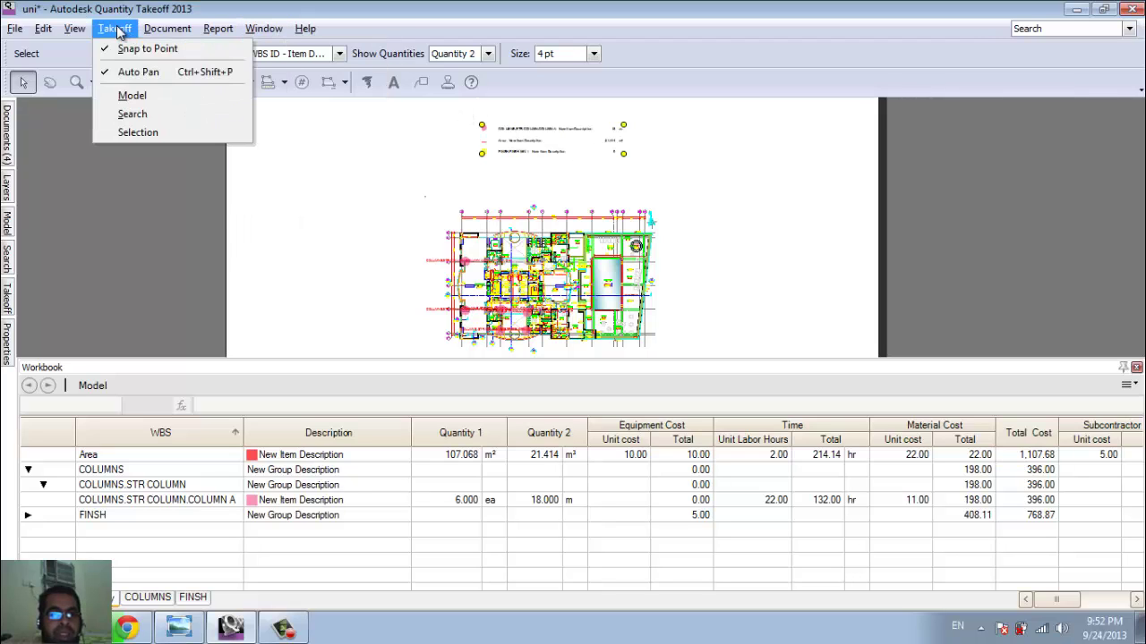
mouse_move(167, 28)
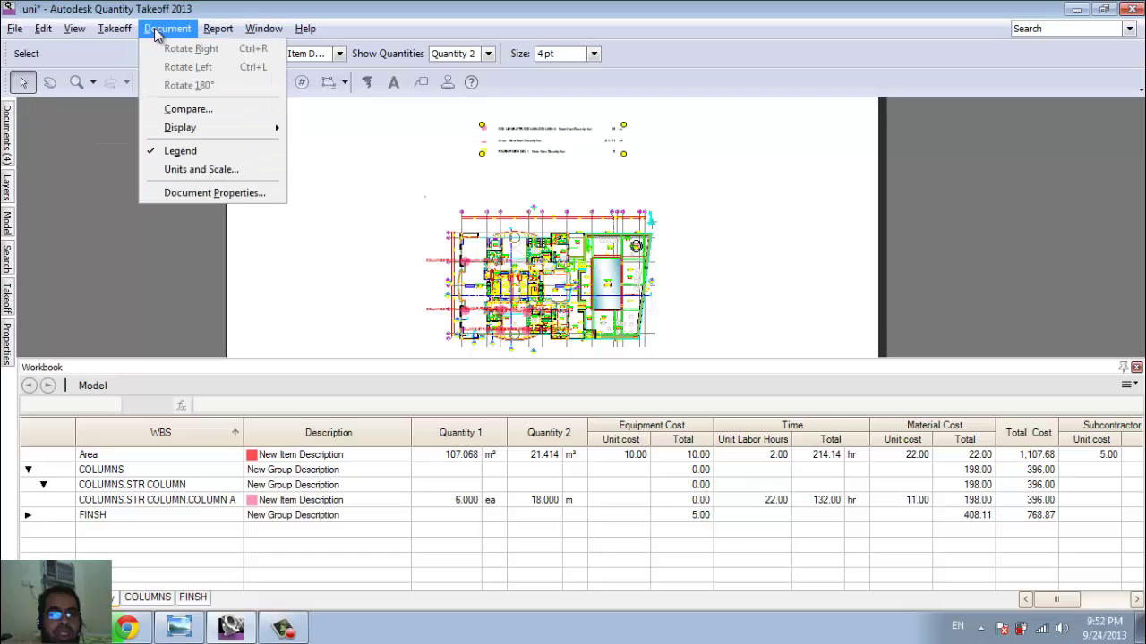
click(242, 170)
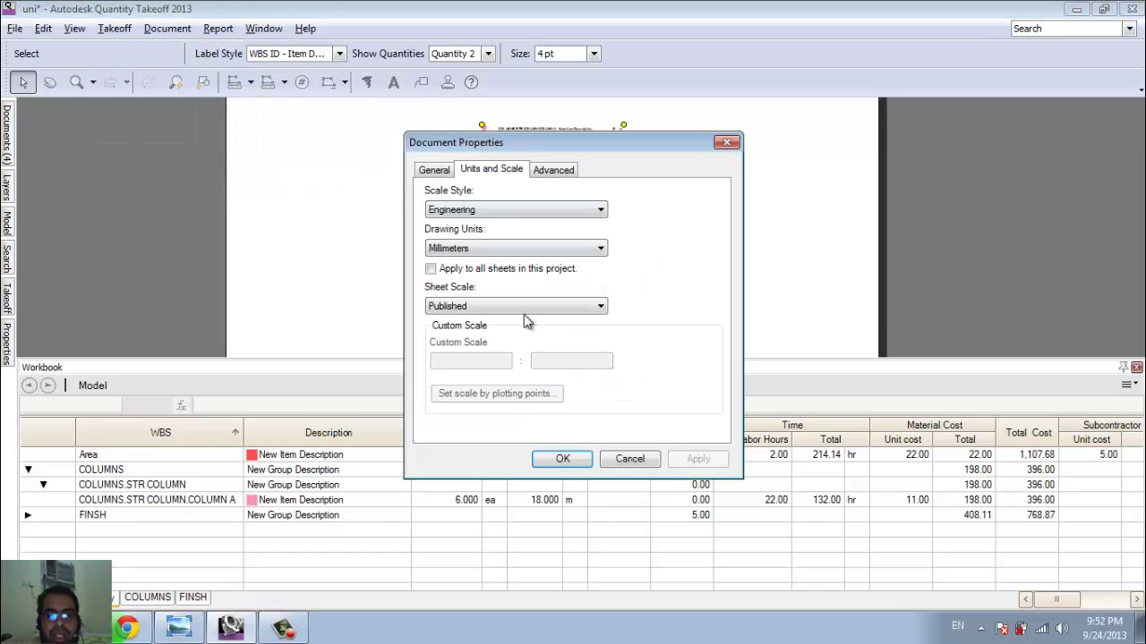
click(458, 254)
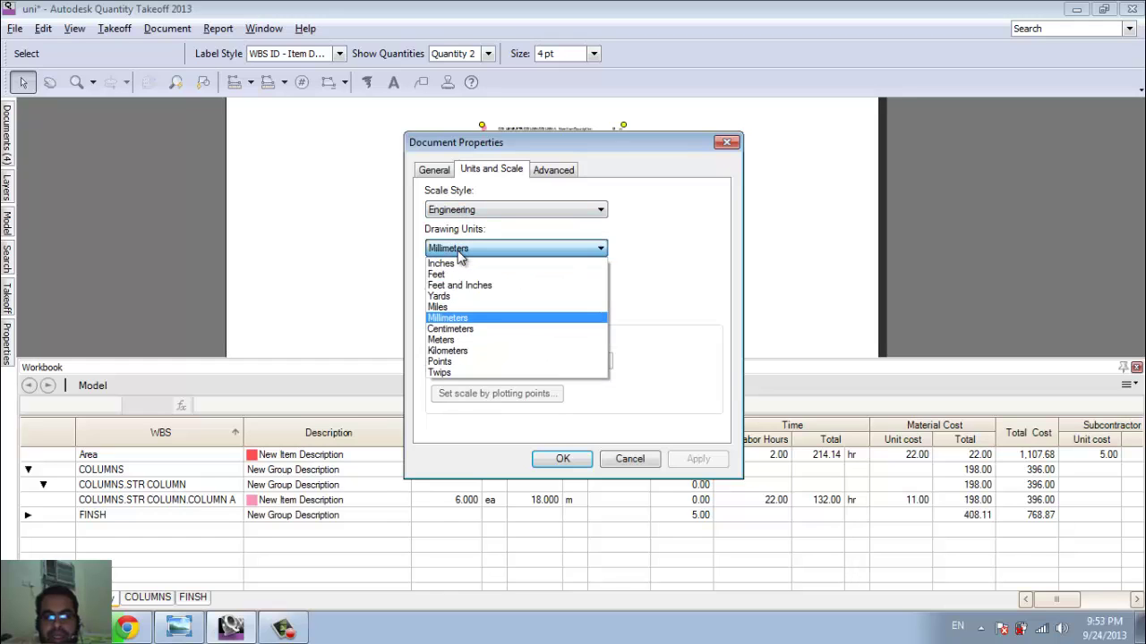
click(458, 255)
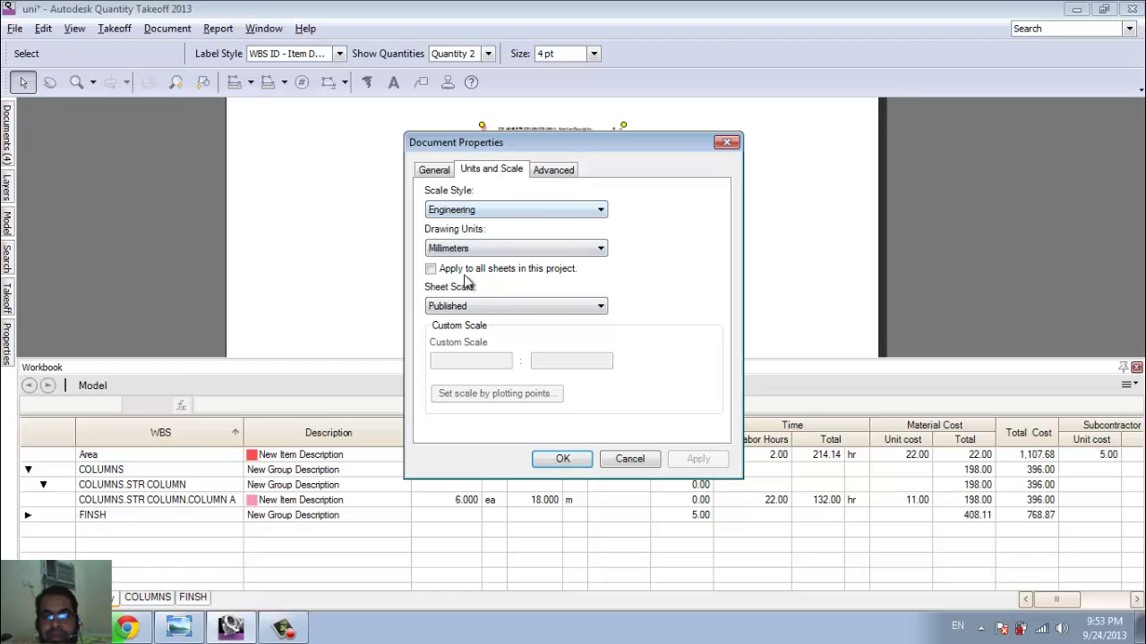
click(498, 309)
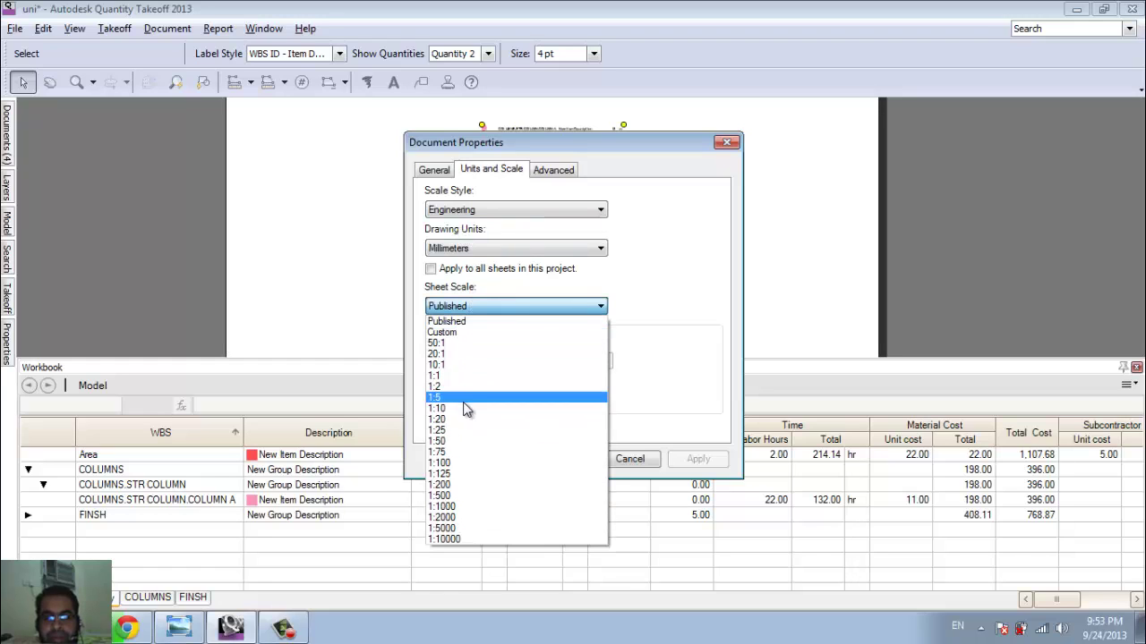
click(439, 409)
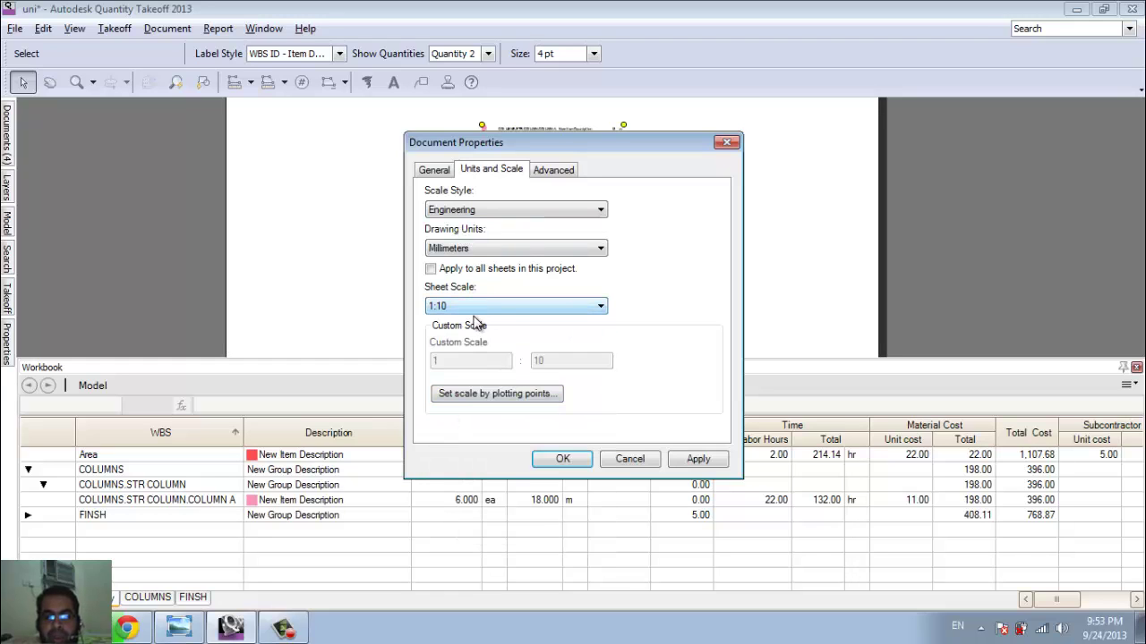
click(490, 398)
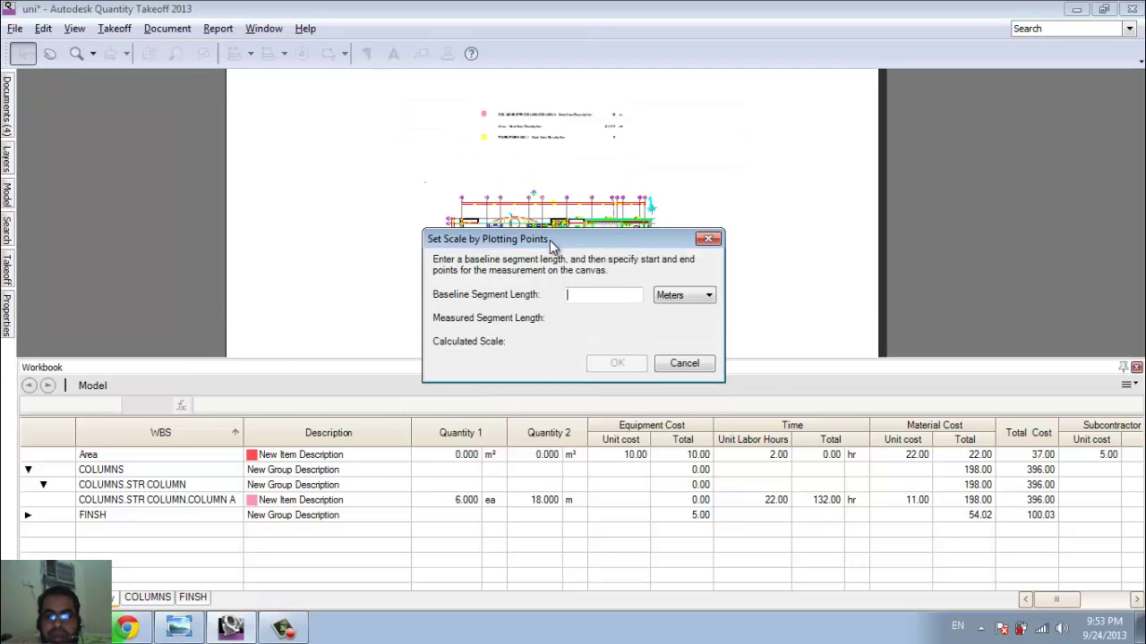
mouse_move(550, 240)
mouse_down()
mouse_move(301, 116)
mouse_move(227, 106)
mouse_up()
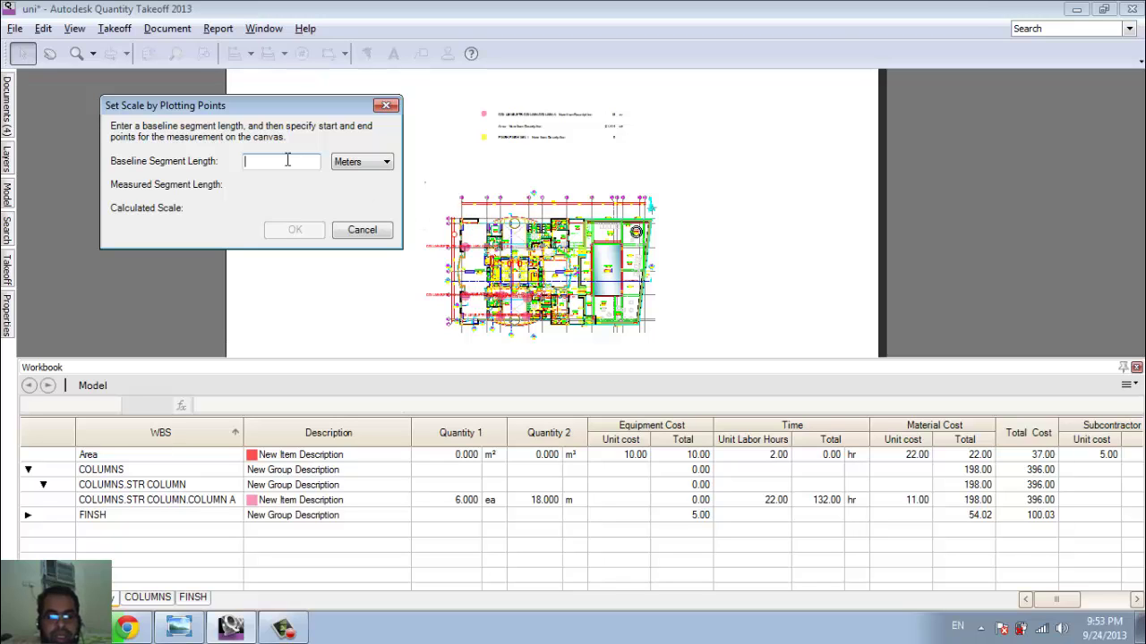
click(386, 106)
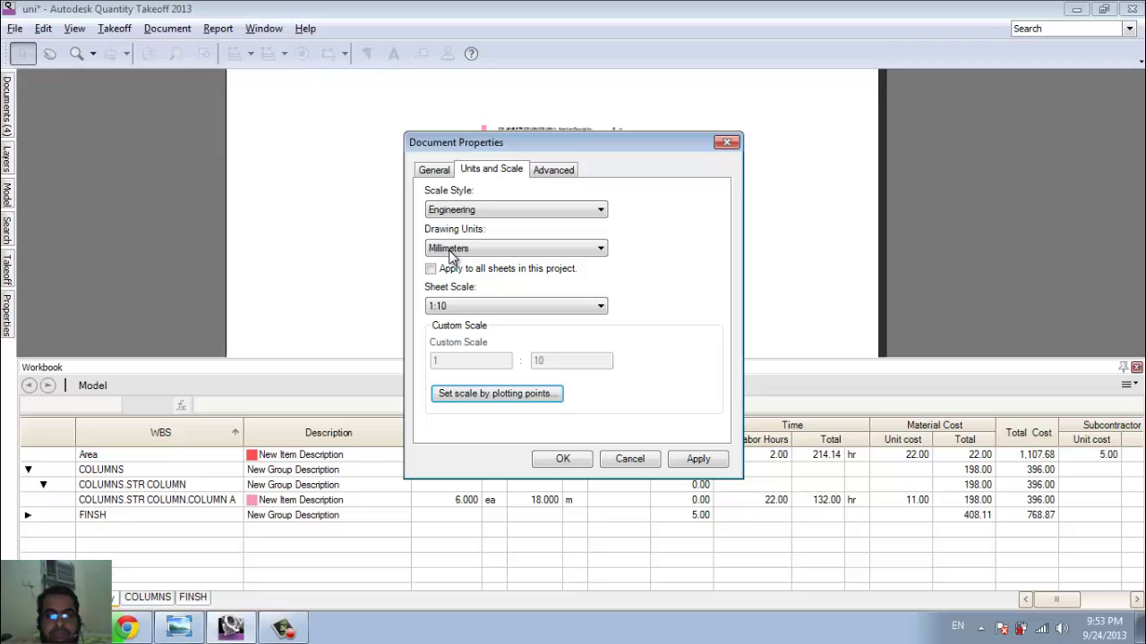
click(726, 142)
Set the Model sheet's sheet scale to Custom in its units and scale properties
scroll(427, 249, up, 5)
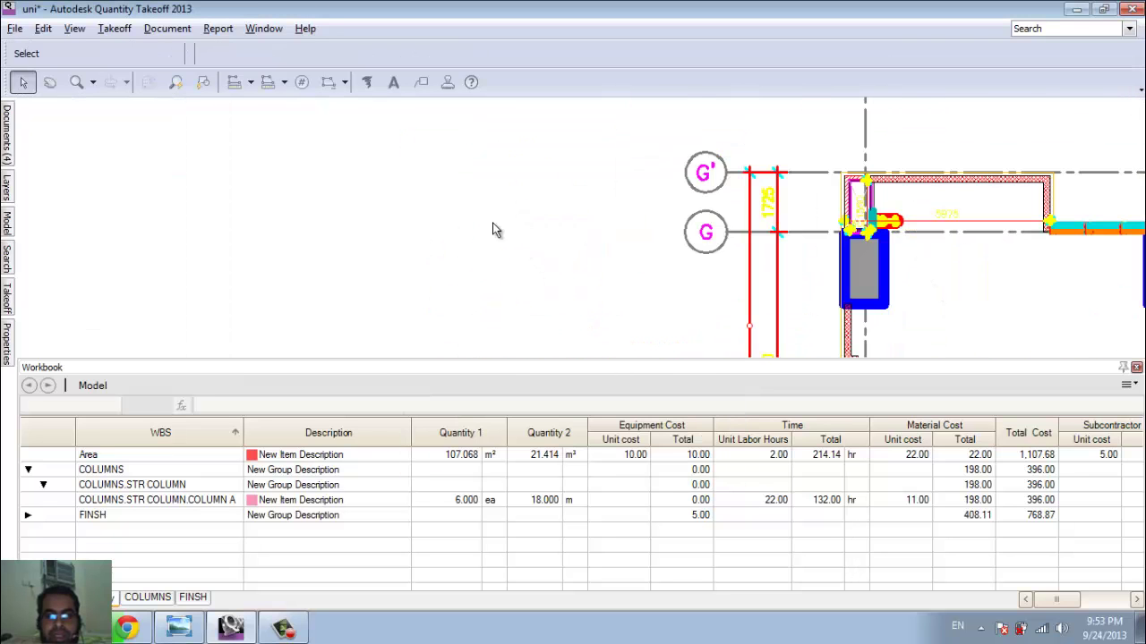
scroll(483, 224, down, 3)
scroll(660, 256, down, 2)
scroll(666, 212, up, 8)
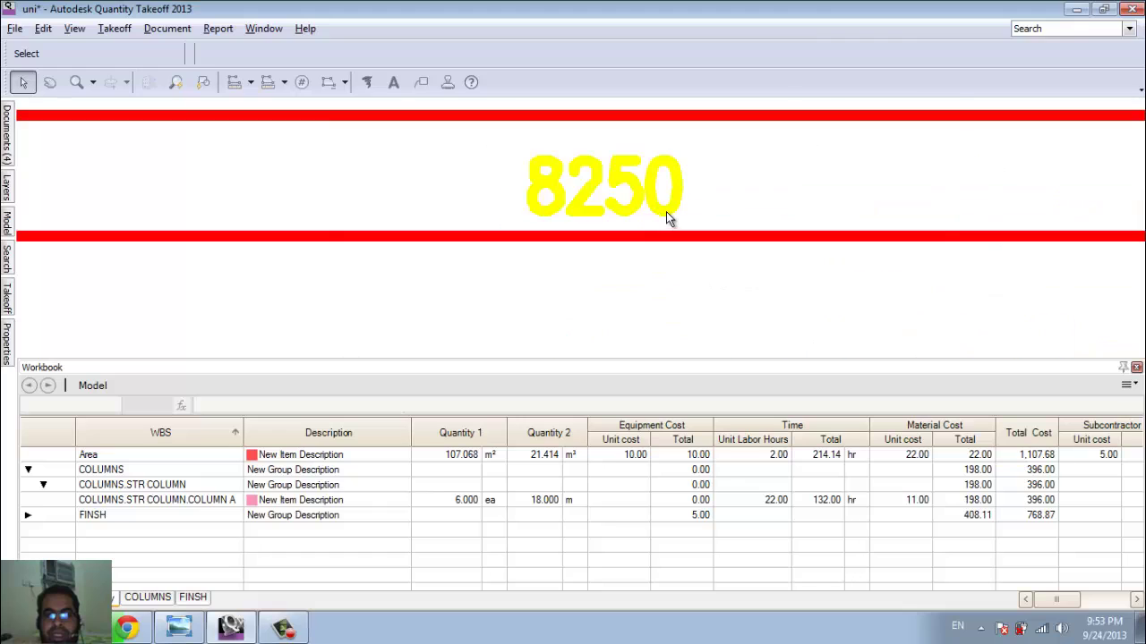
scroll(666, 211, down, 2)
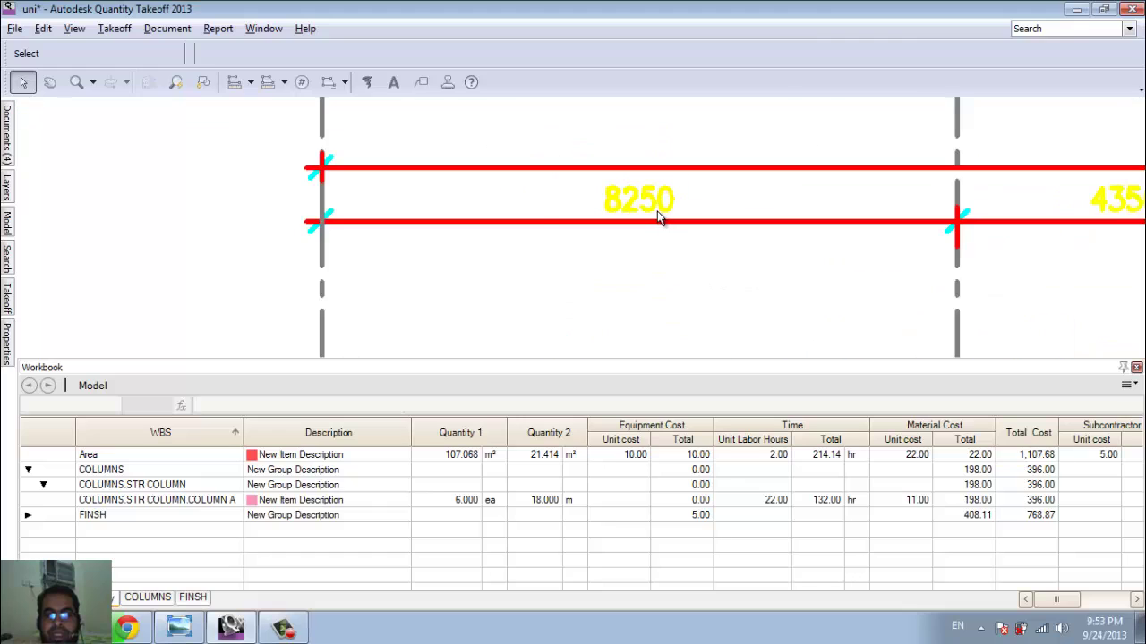
click(147, 32)
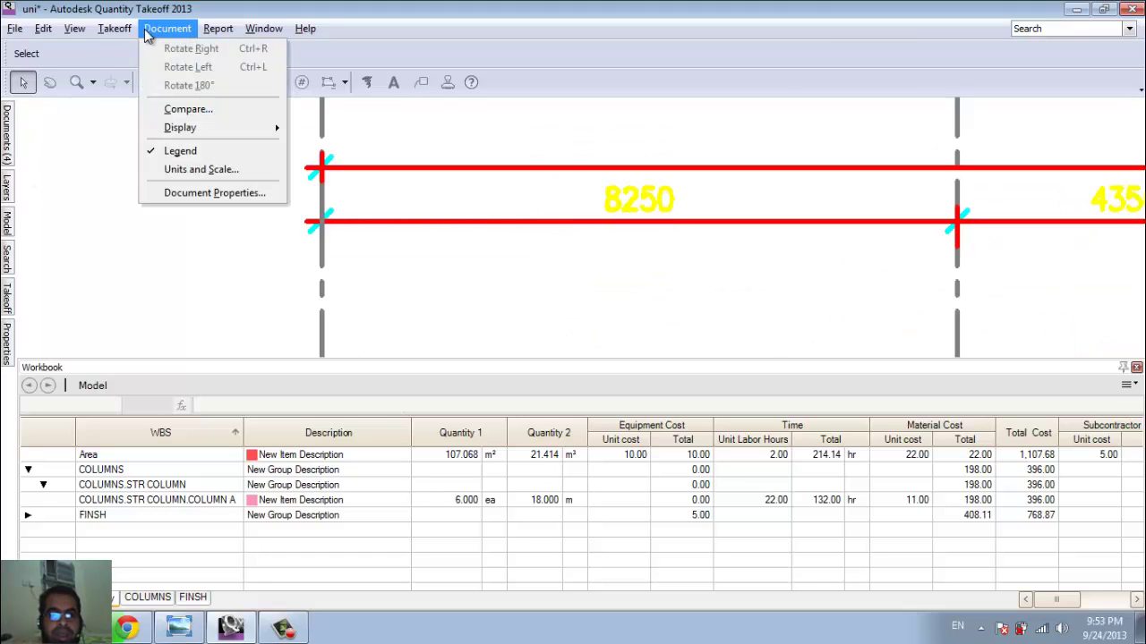
click(235, 170)
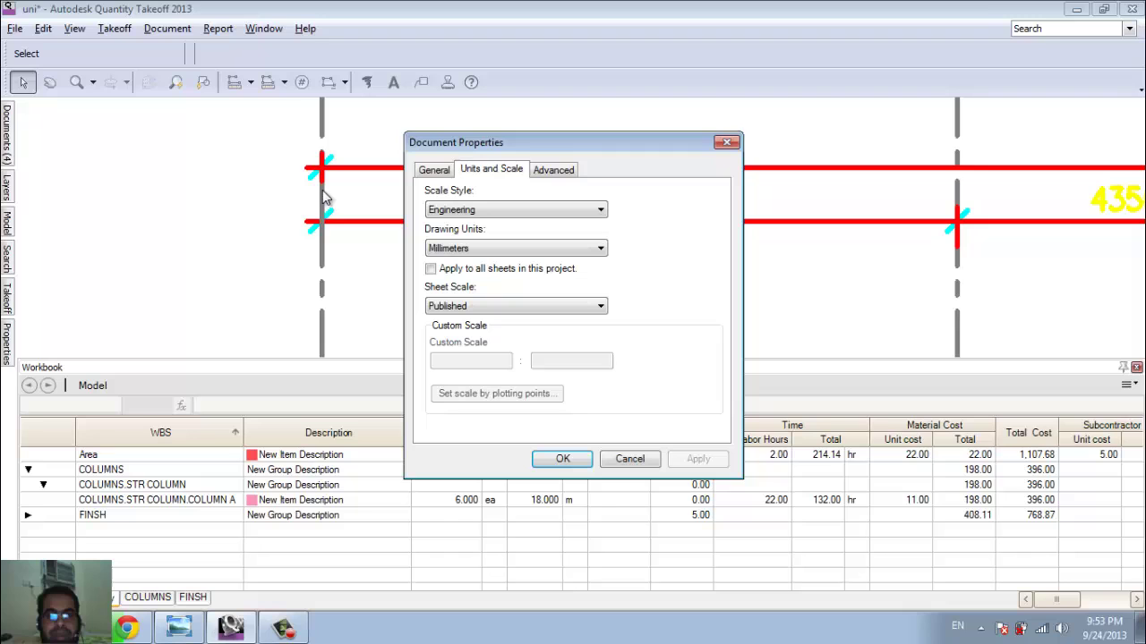
click(473, 307)
click(471, 333)
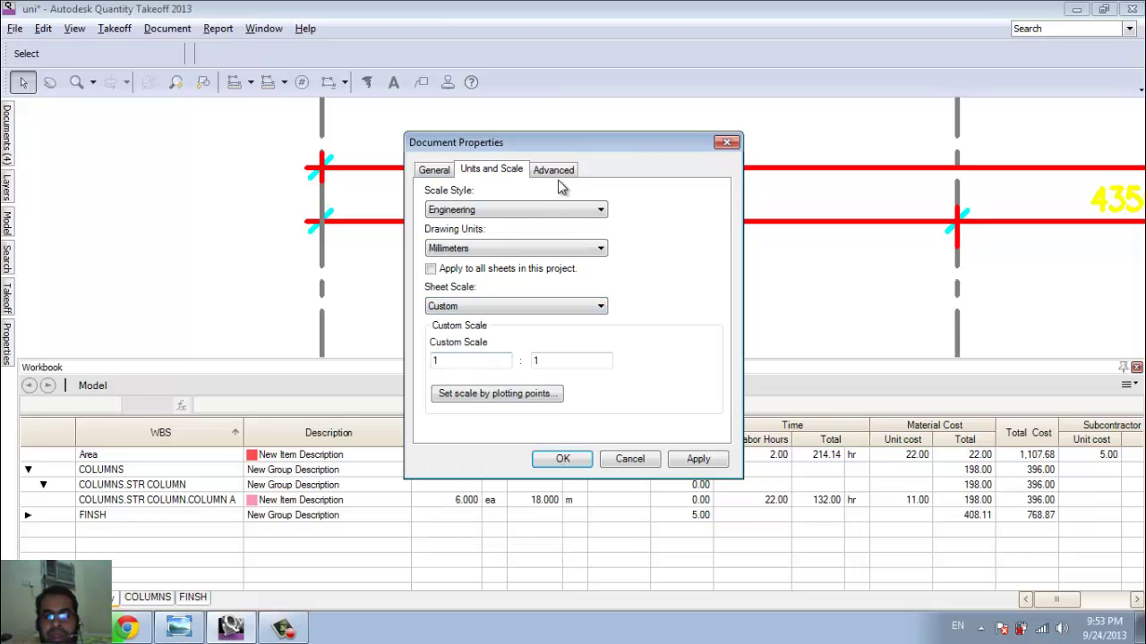
mouse_move(560, 146)
mouse_down()
mouse_move(183, 54)
mouse_move(247, 77)
mouse_up()
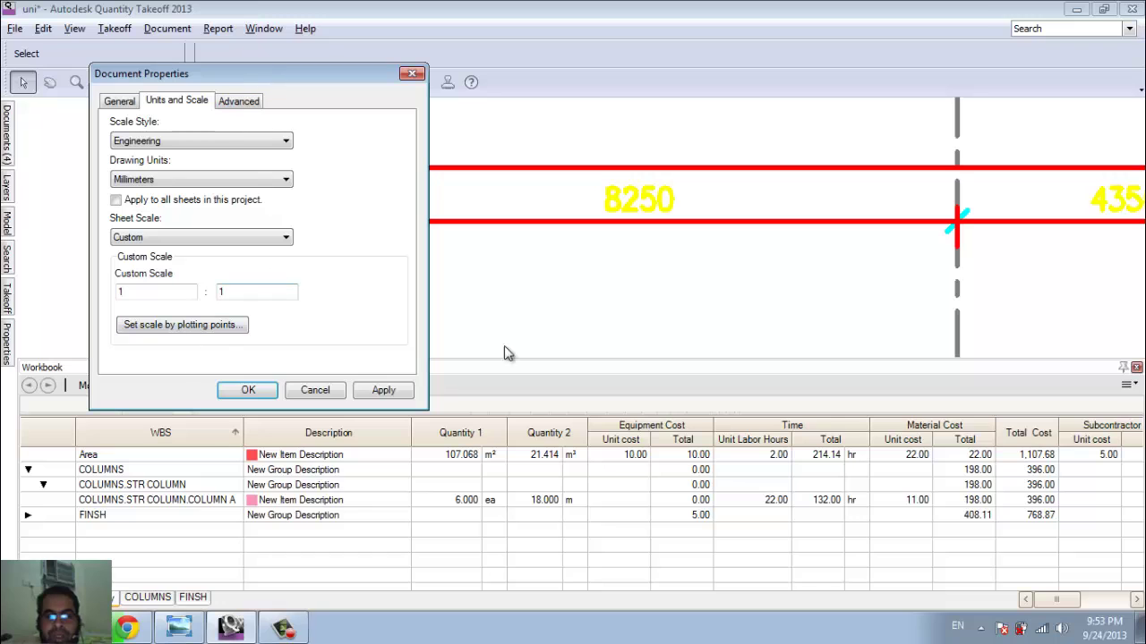
Set the scale by plotting points at both ends of the 8250 grid dimension, with a baseline segment length of 8250 millimeters
click(192, 326)
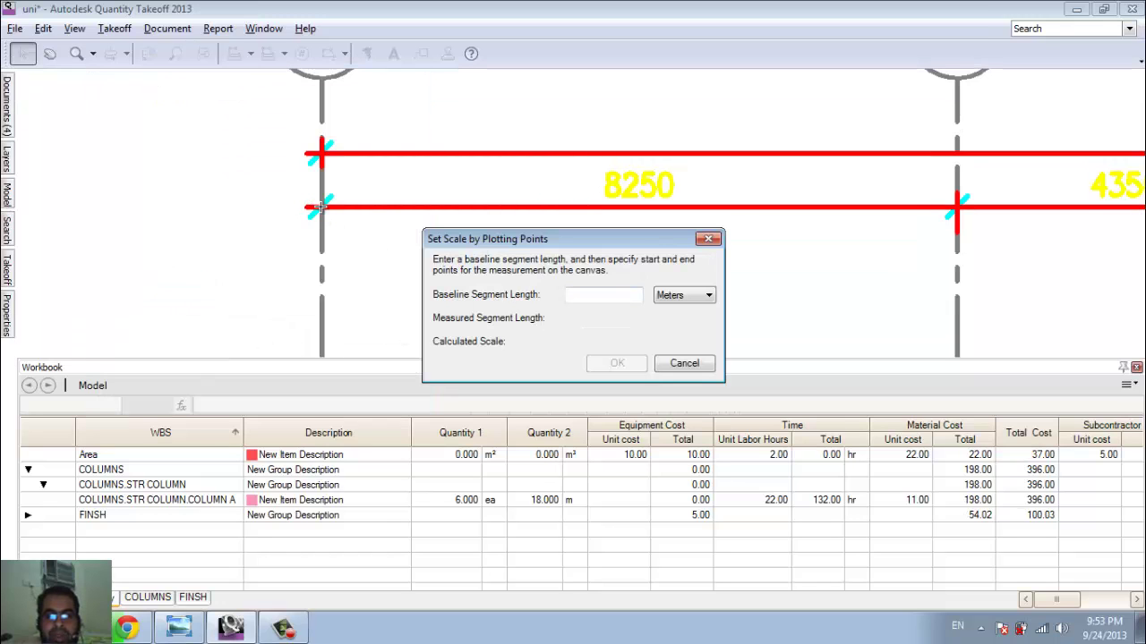
click(319, 207)
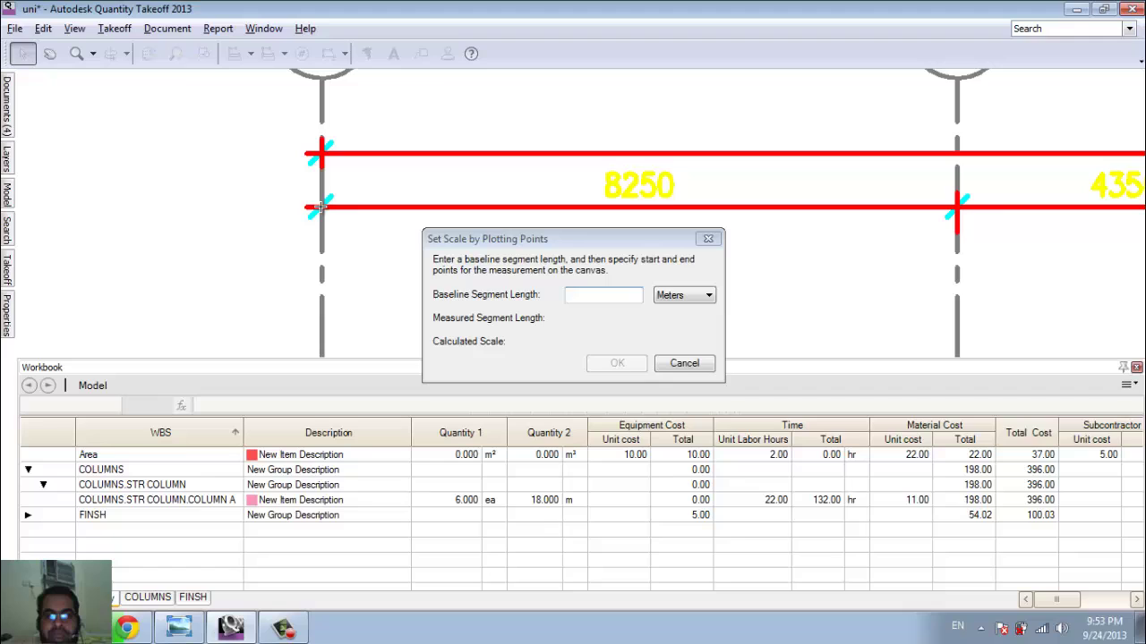
click(958, 208)
click(590, 297)
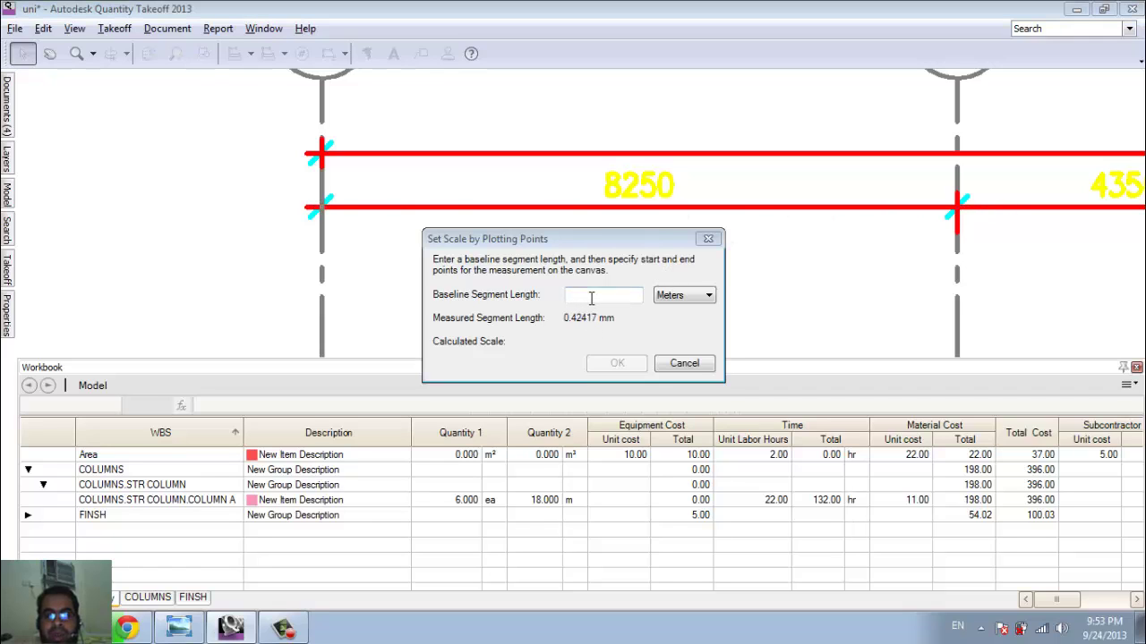
click(671, 295)
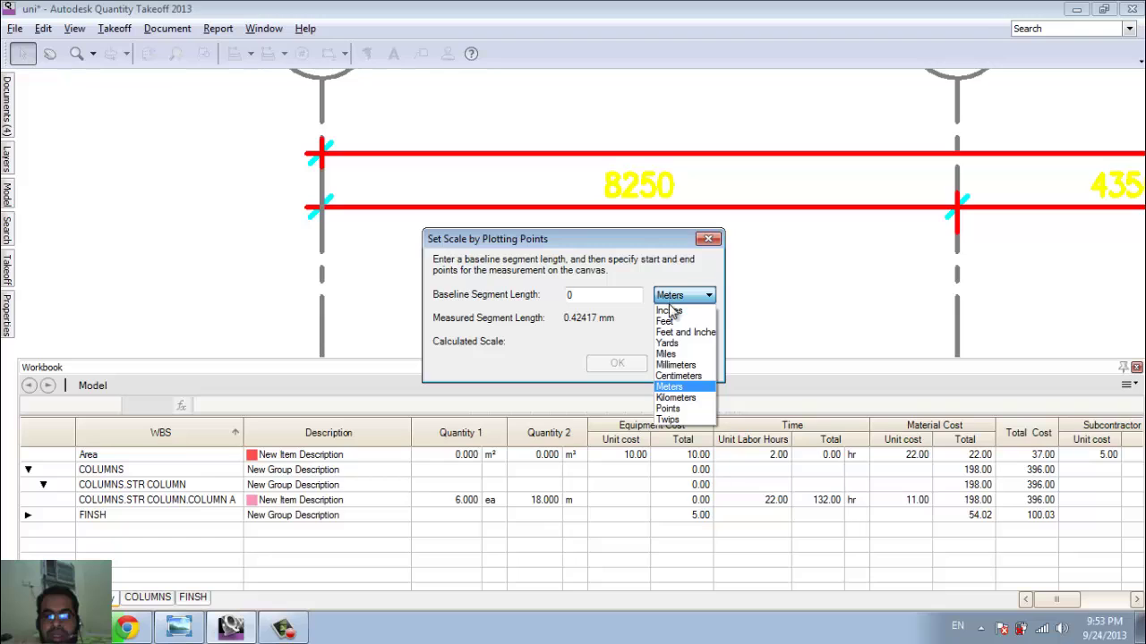
click(689, 365)
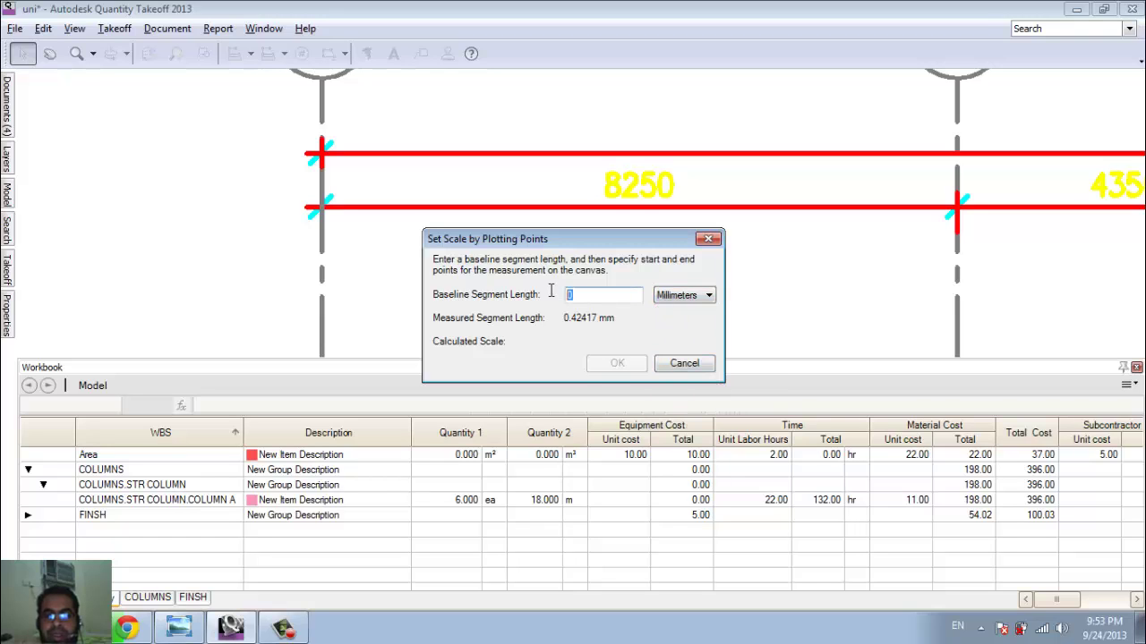
text(82)
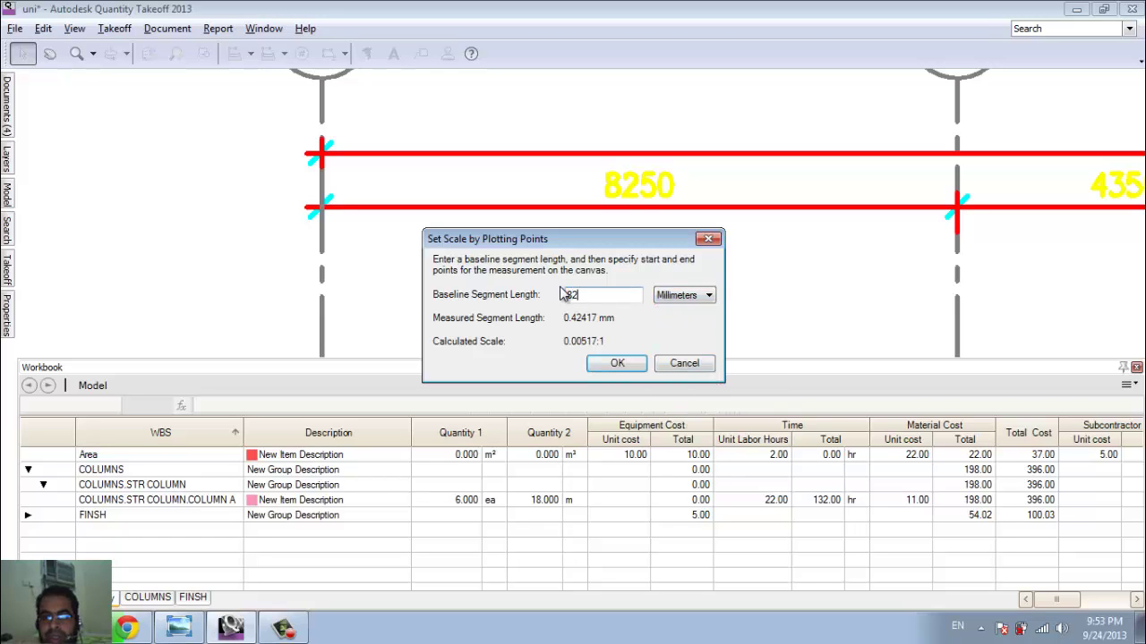
text(50)
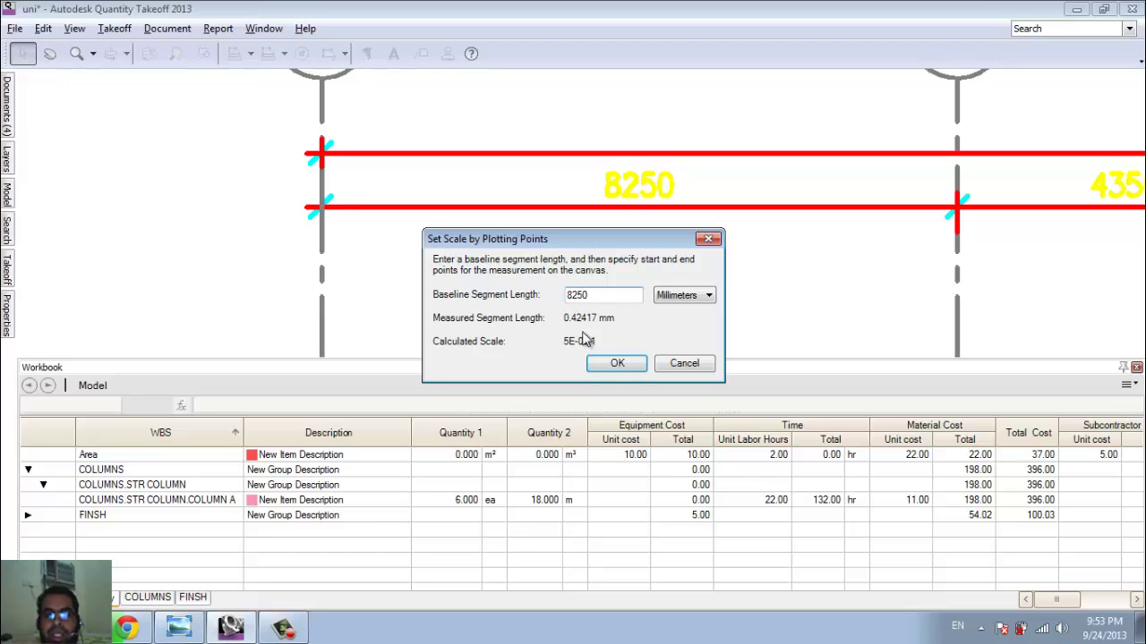
click(616, 363)
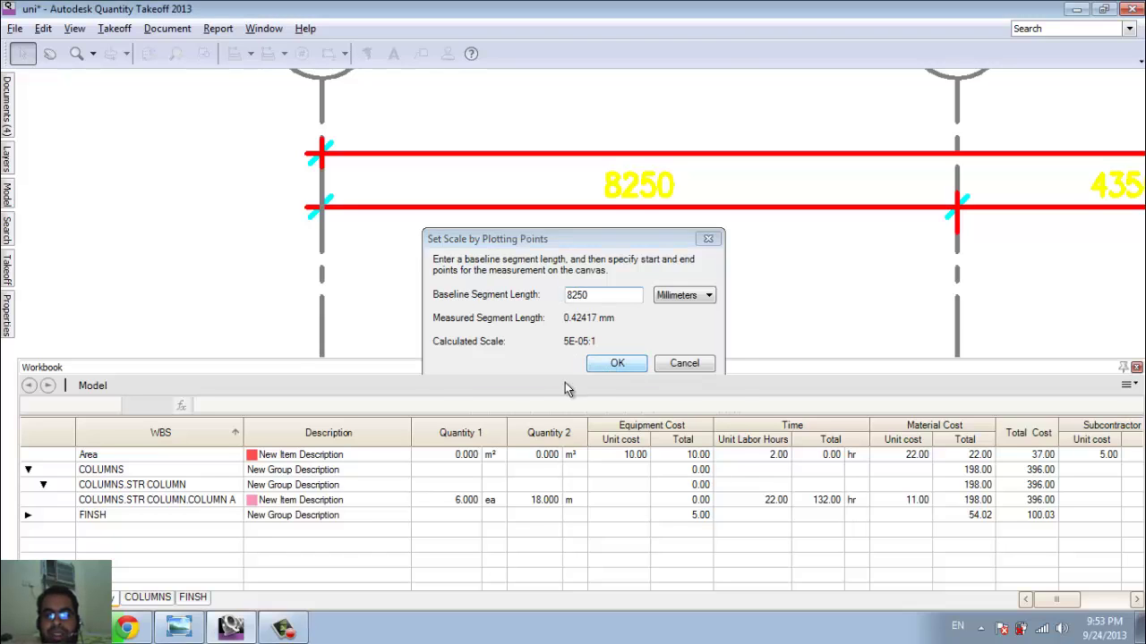
Apply the custom scale to the Model sheet, overriding the drawing's published scale
click(563, 459)
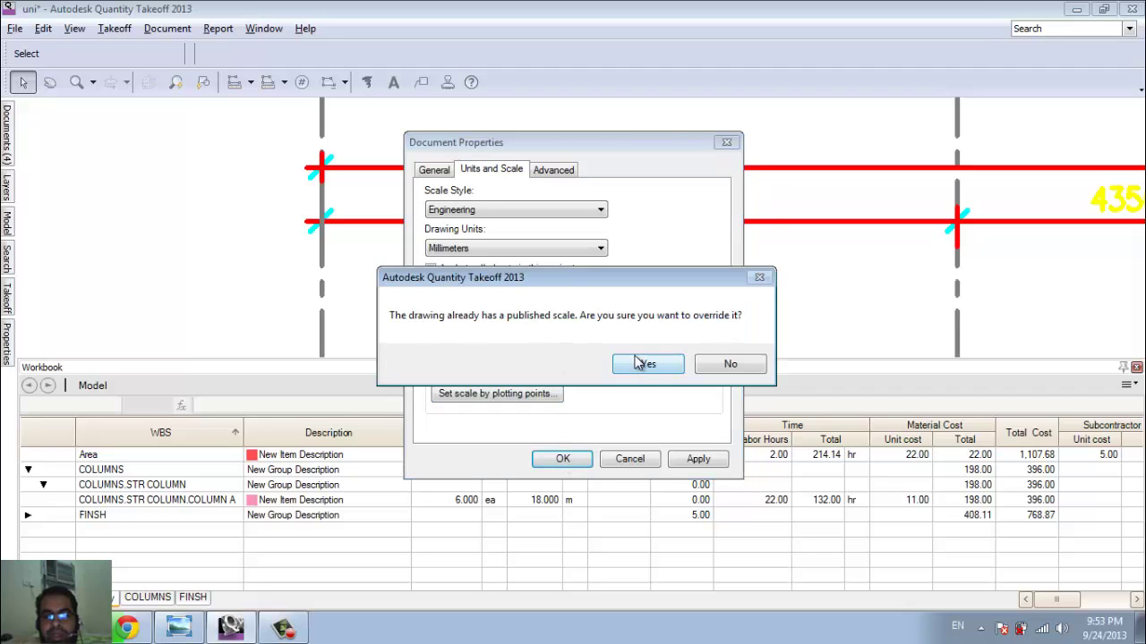
click(644, 367)
scroll(448, 278, down, 6)
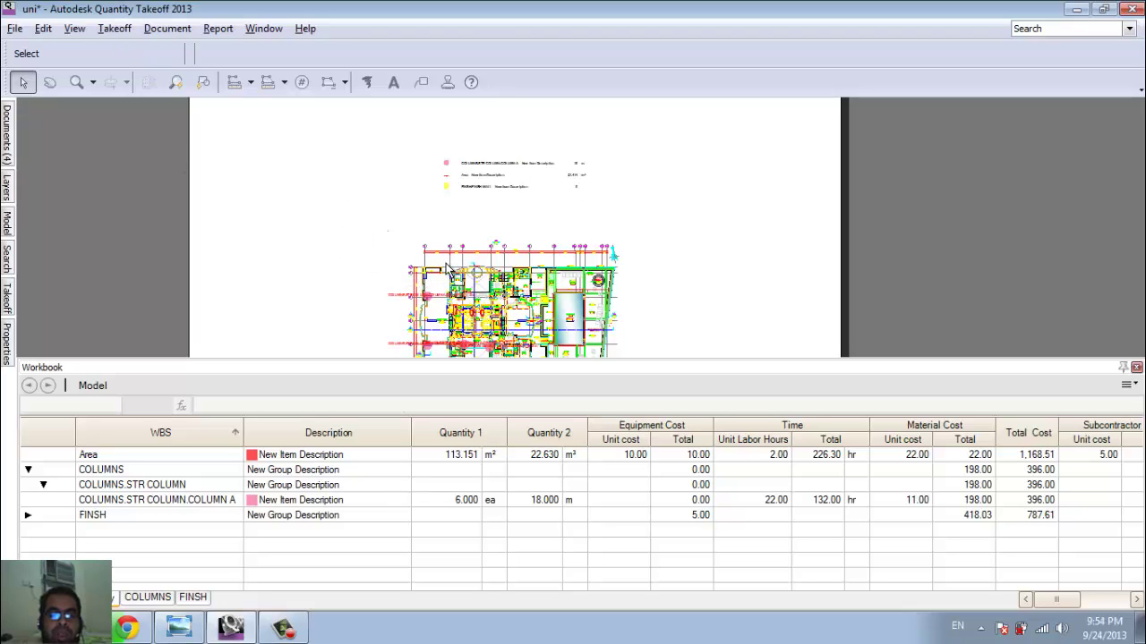
Show the Bookmarks and Navigator palettes, and use the Navigator to move the view to the pool area of the plan
scroll(432, 268, up, 5)
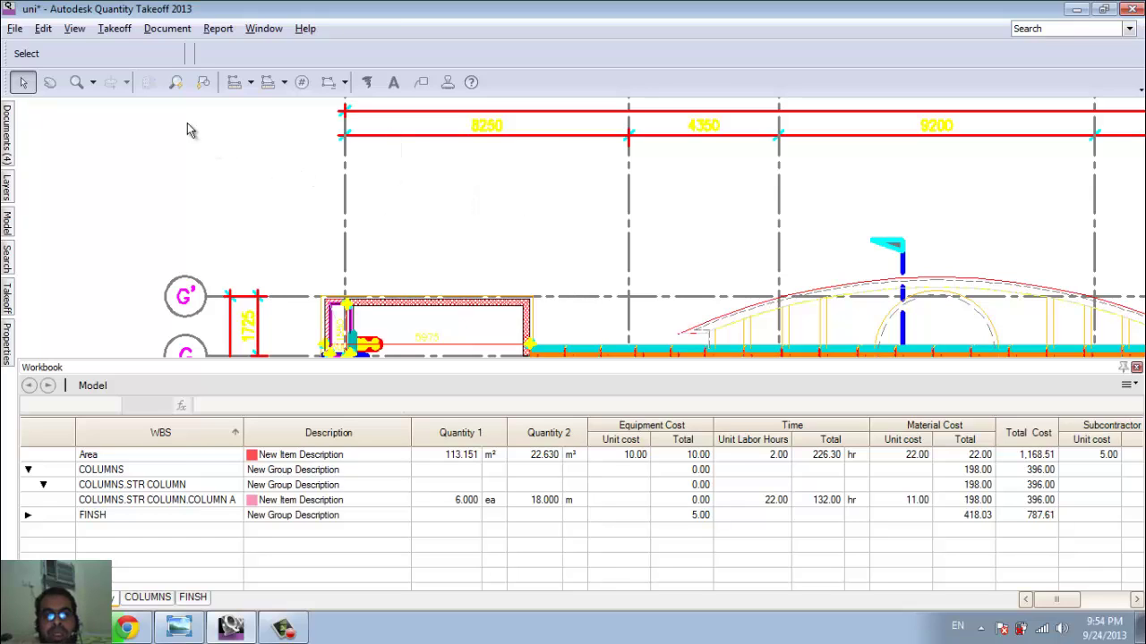
click(116, 32)
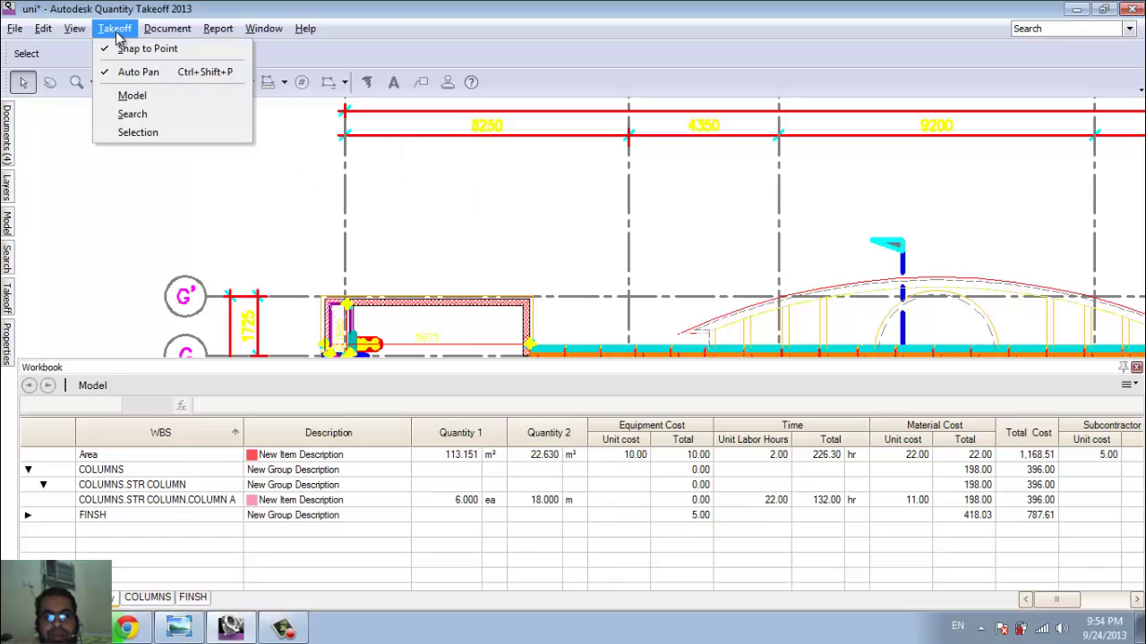
mouse_move(268, 28)
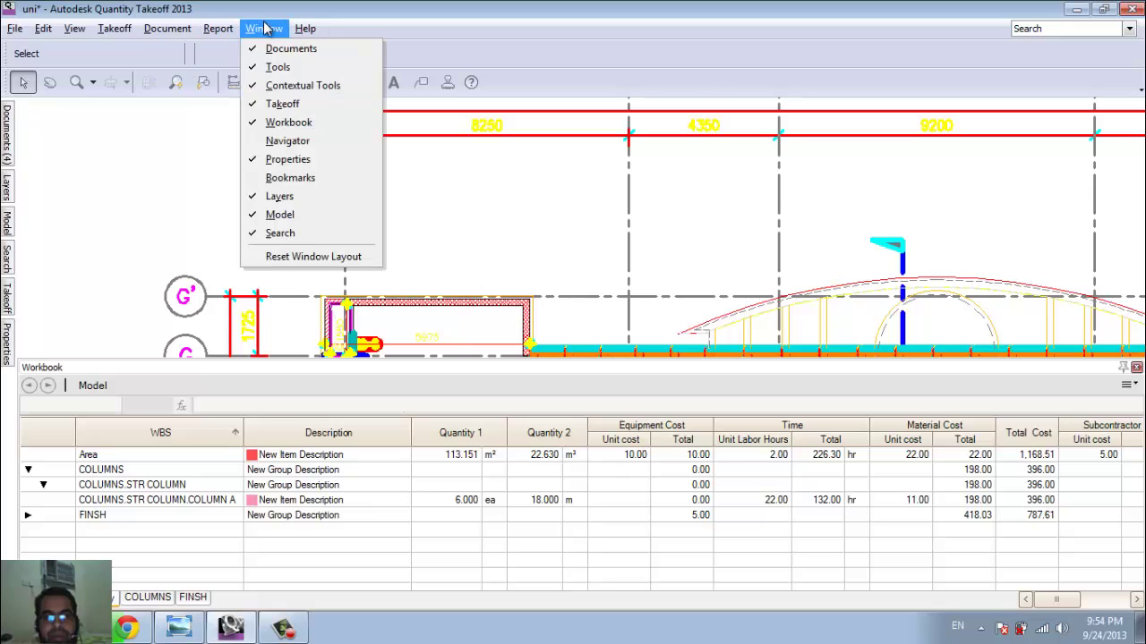
click(290, 177)
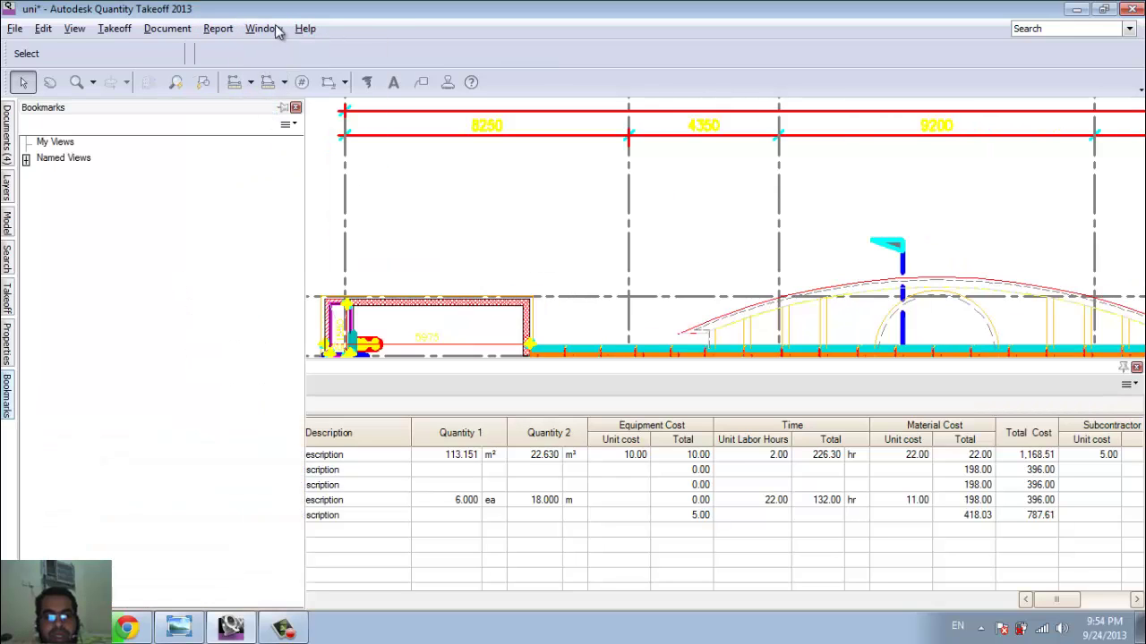
click(265, 28)
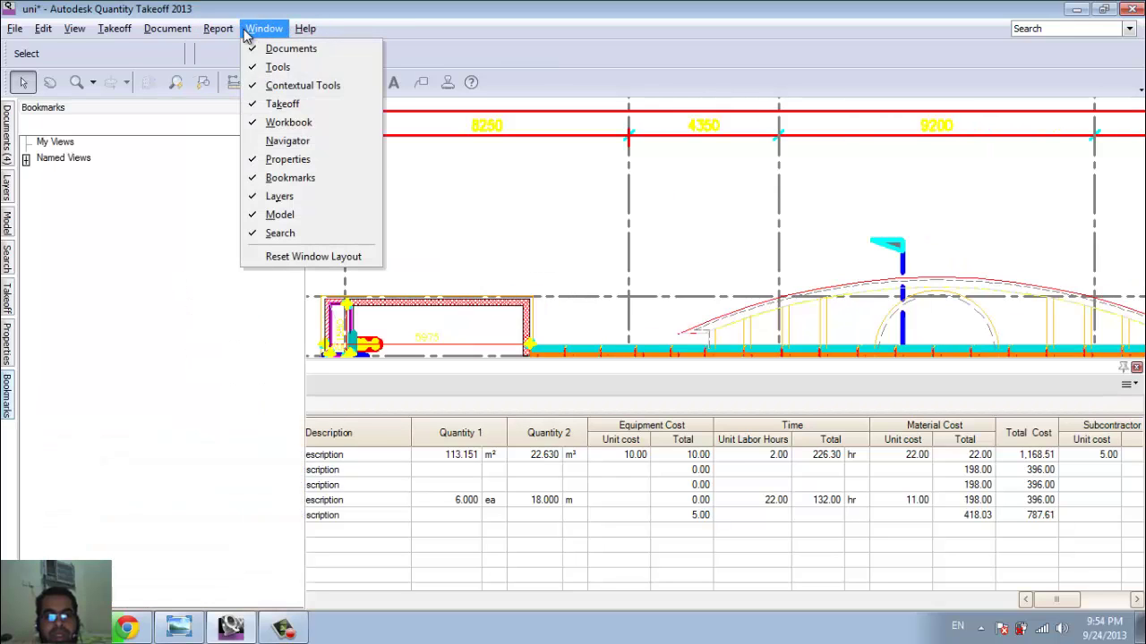
click(284, 143)
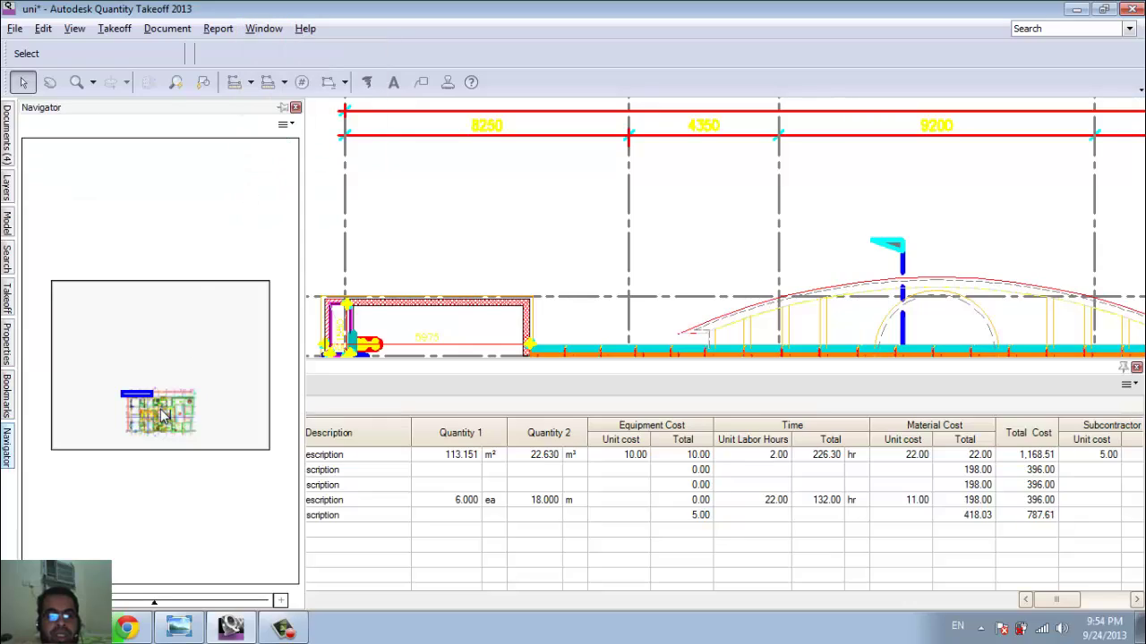
mouse_move(138, 405)
mouse_down()
mouse_move(163, 421)
mouse_move(145, 430)
mouse_move(138, 398)
mouse_move(172, 405)
mouse_move(156, 430)
mouse_move(142, 421)
mouse_move(165, 400)
mouse_move(183, 412)
mouse_up()
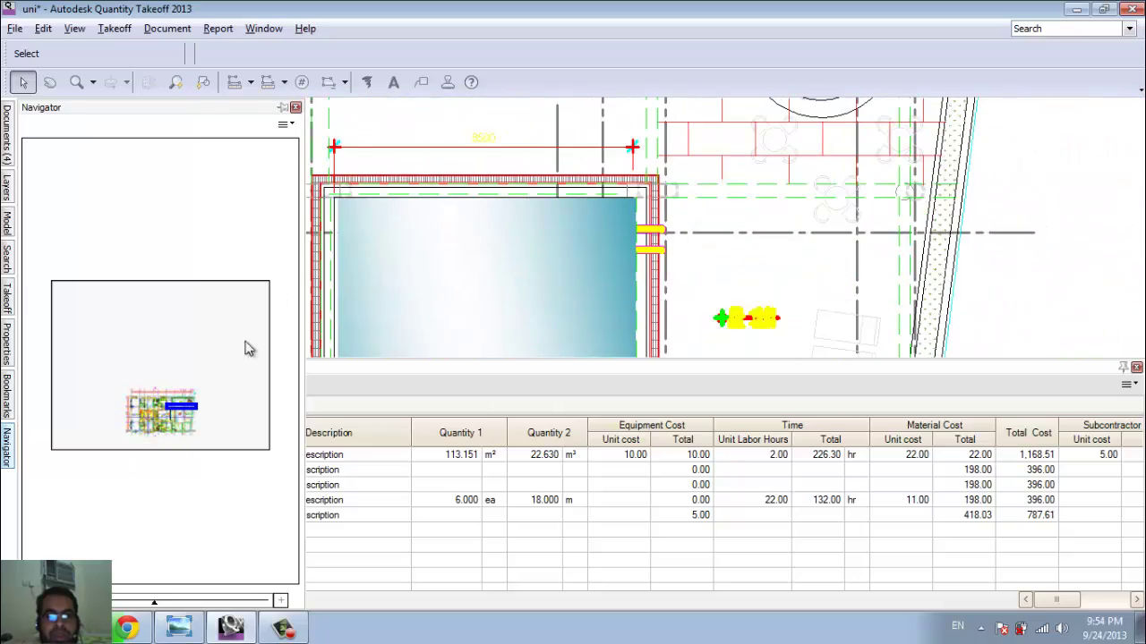
Draw two red 1 pt markup lines across the upper and left edges of the pool
click(367, 82)
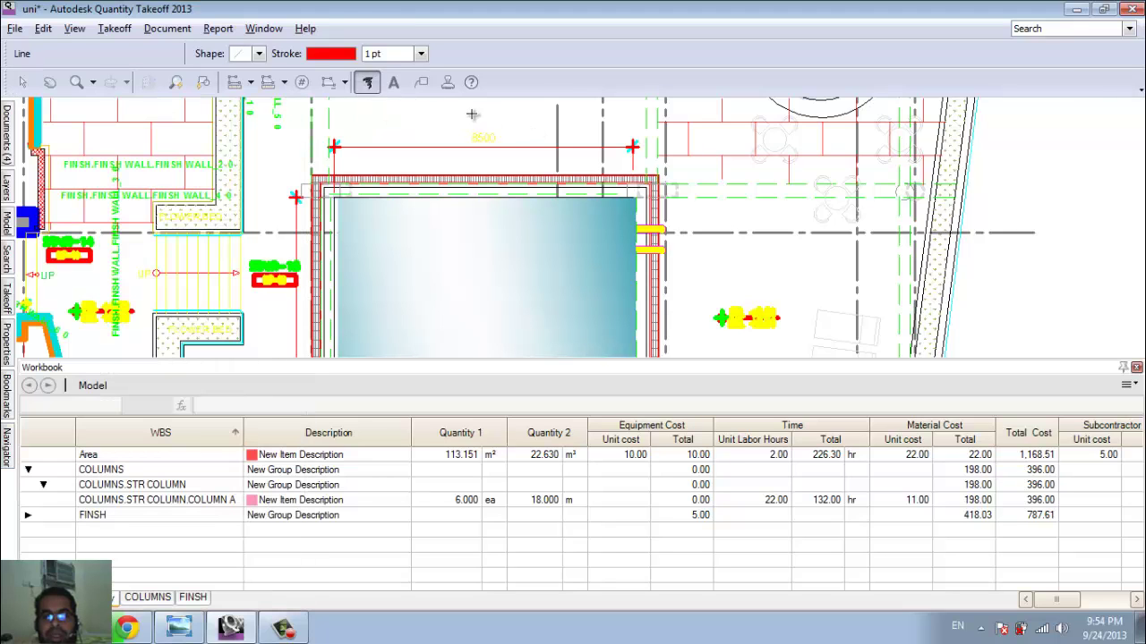
mouse_move(468, 112)
mouse_down()
mouse_move(499, 134)
mouse_move(520, 217)
mouse_up()
mouse_move(358, 261)
mouse_down()
mouse_move(295, 224)
mouse_move(260, 179)
mouse_up()
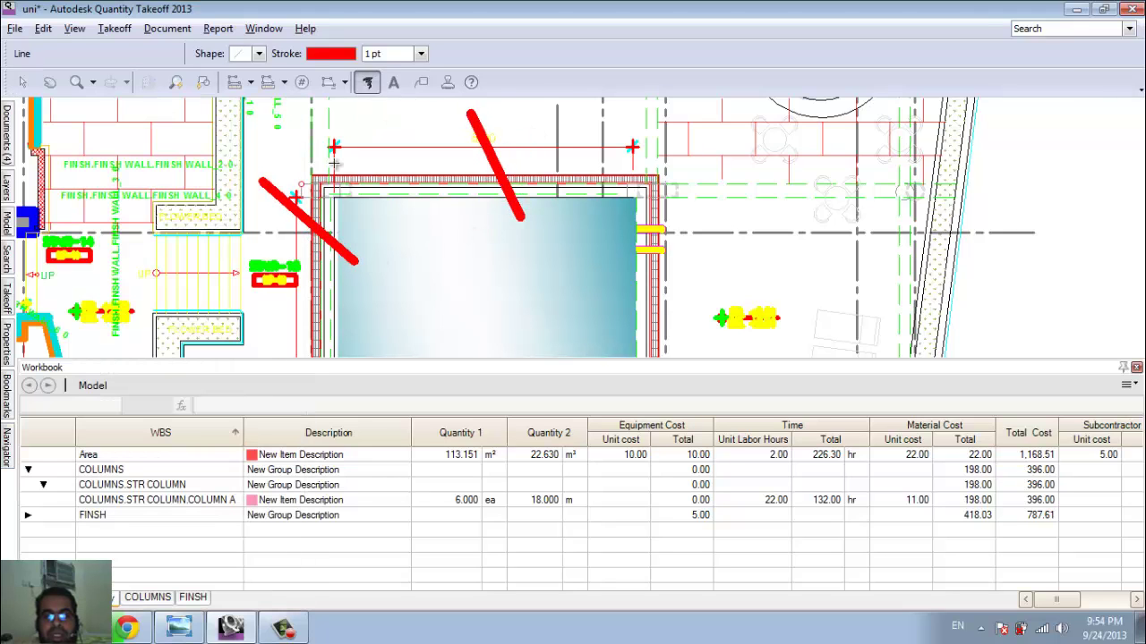
Add a red 1 pt callout with its leader at the pool's upper edge and its box beside the pool
click(394, 83)
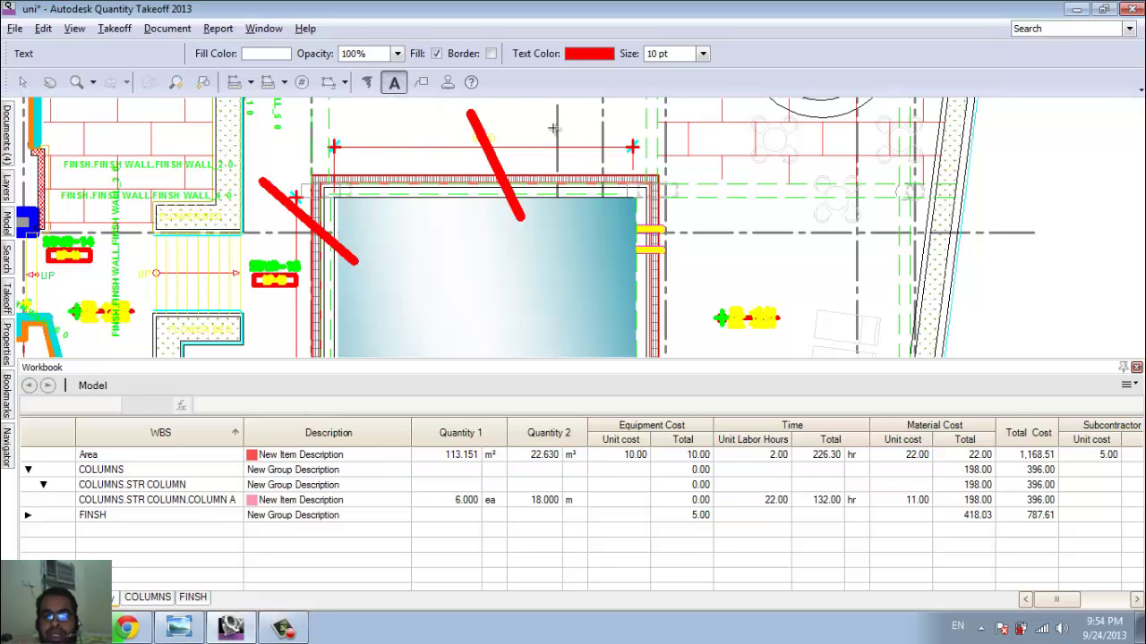
click(422, 82)
drag(534, 132, 703, 219)
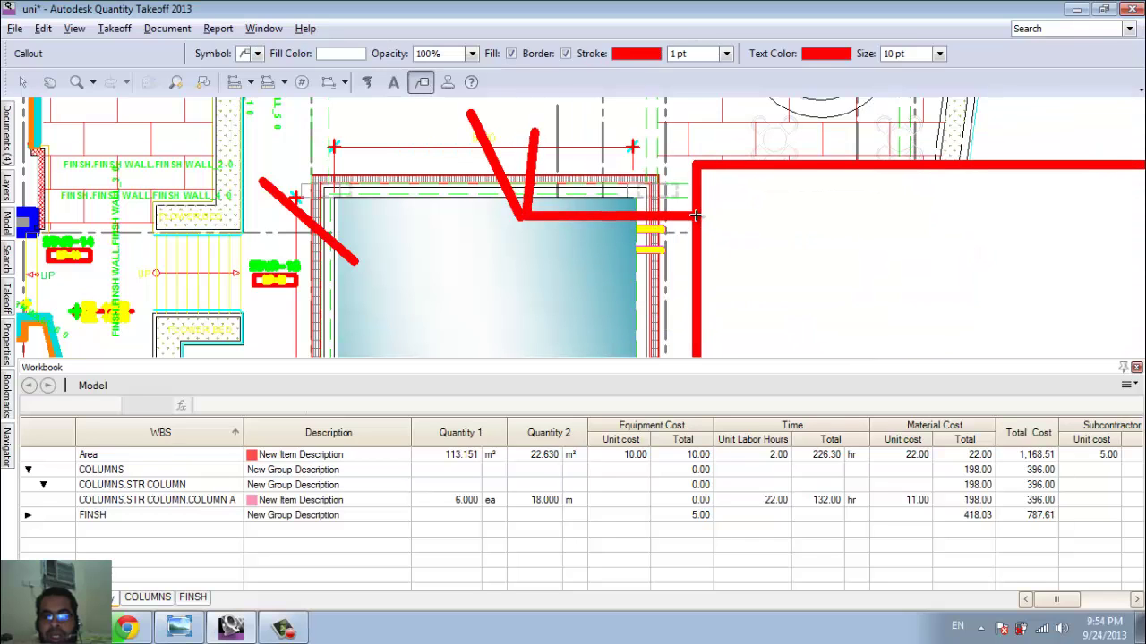
Place an Approved stamp over the plan's upper right part, with a 0.5 pt stroke and red 18 pt text
click(447, 83)
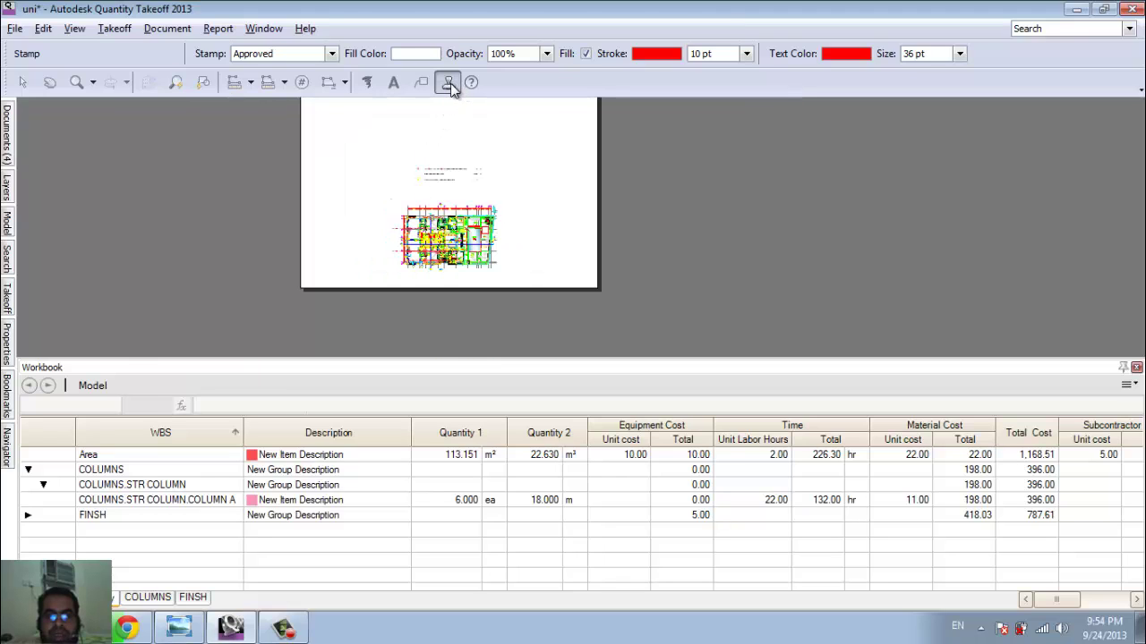
click(330, 55)
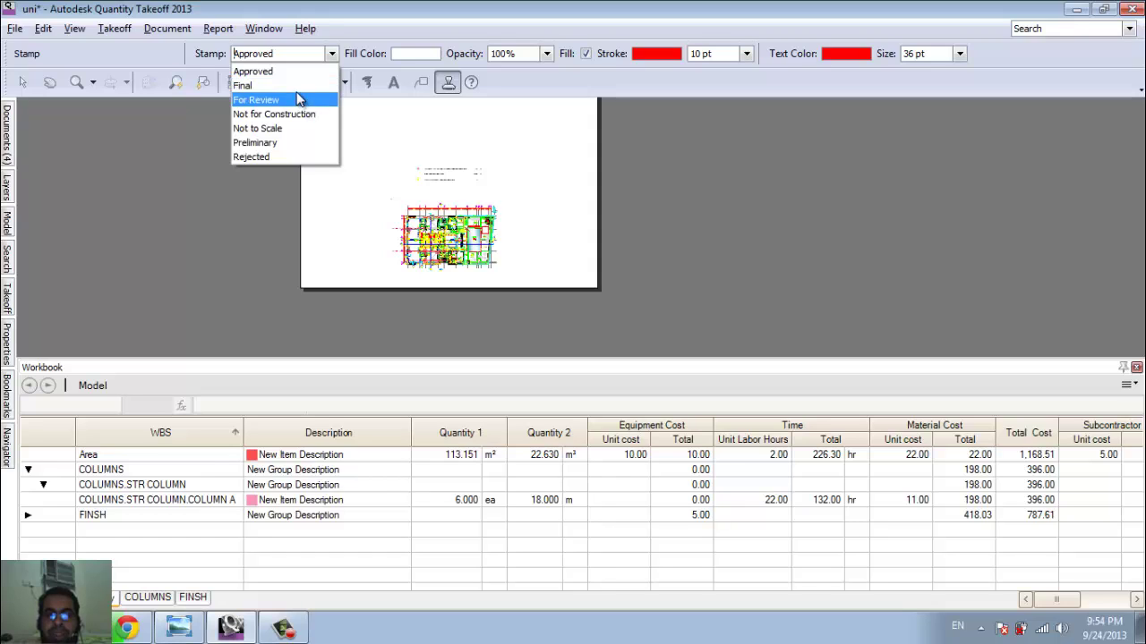
click(294, 73)
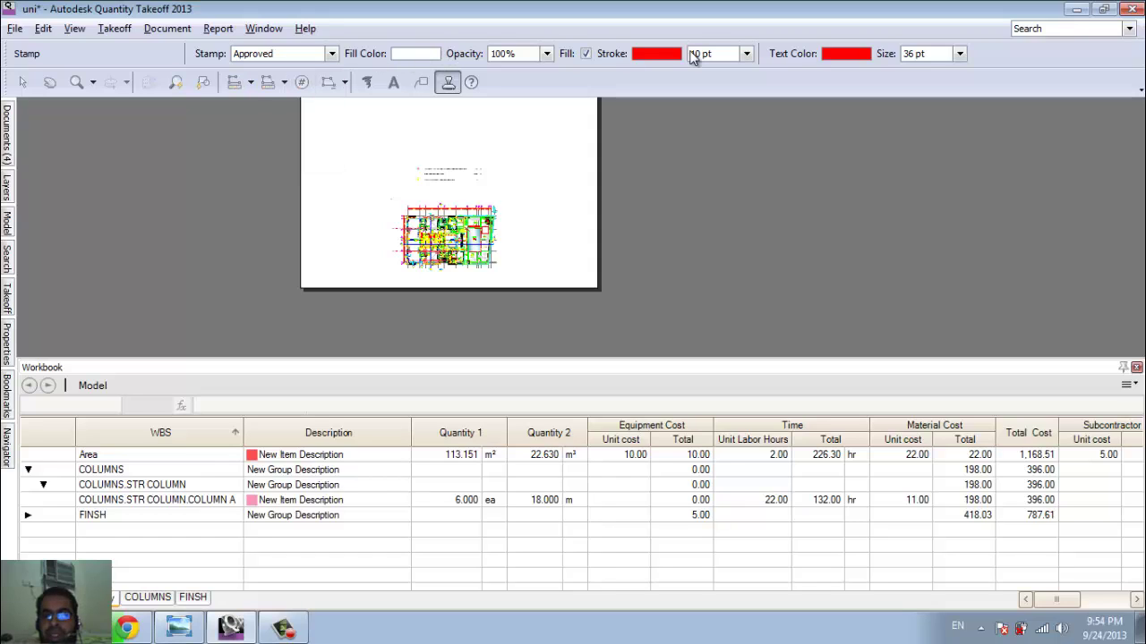
click(746, 54)
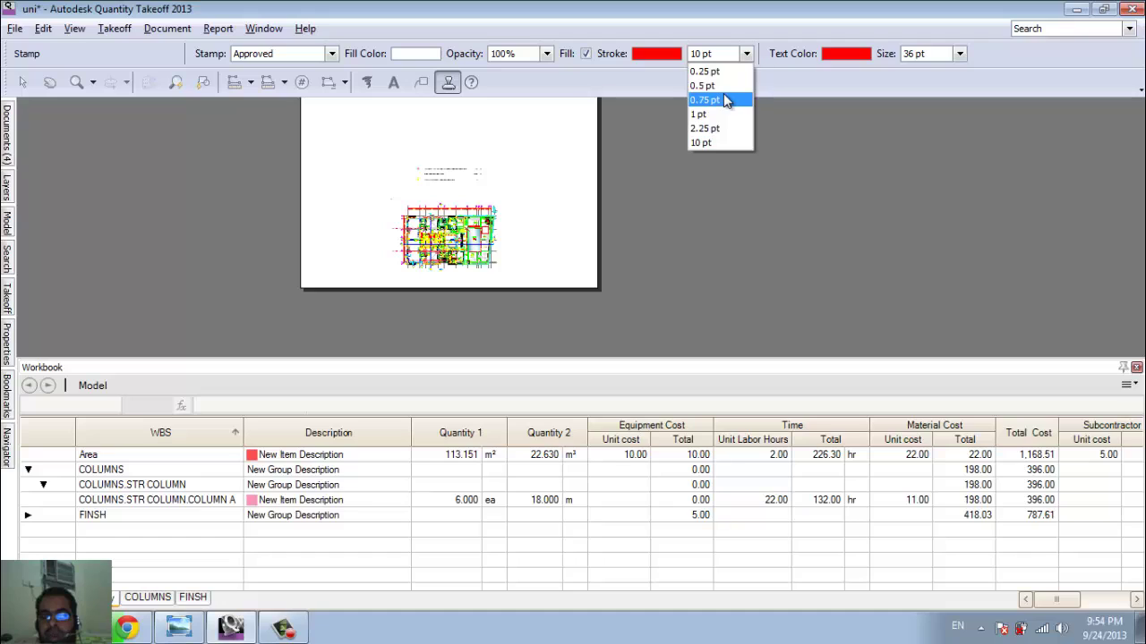
click(722, 85)
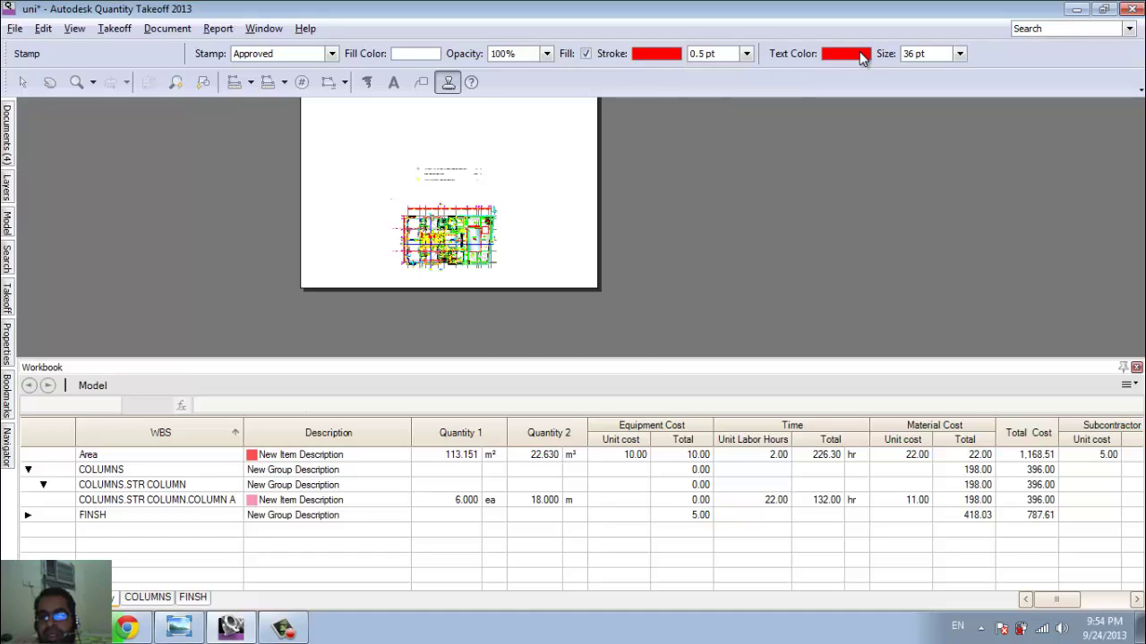
click(845, 54)
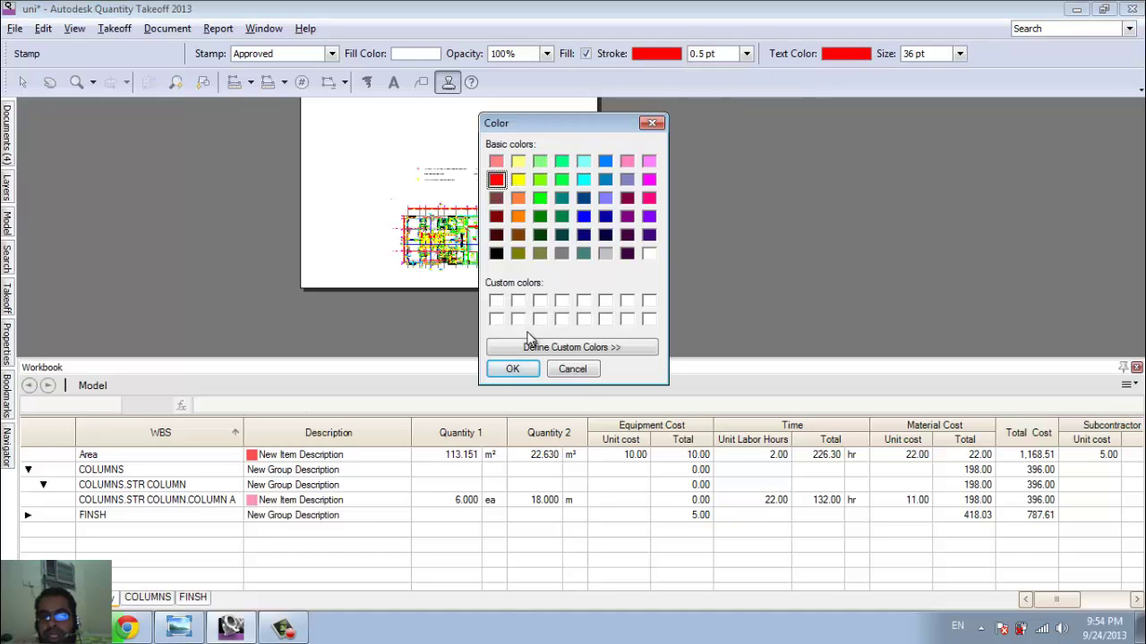
click(512, 368)
click(959, 54)
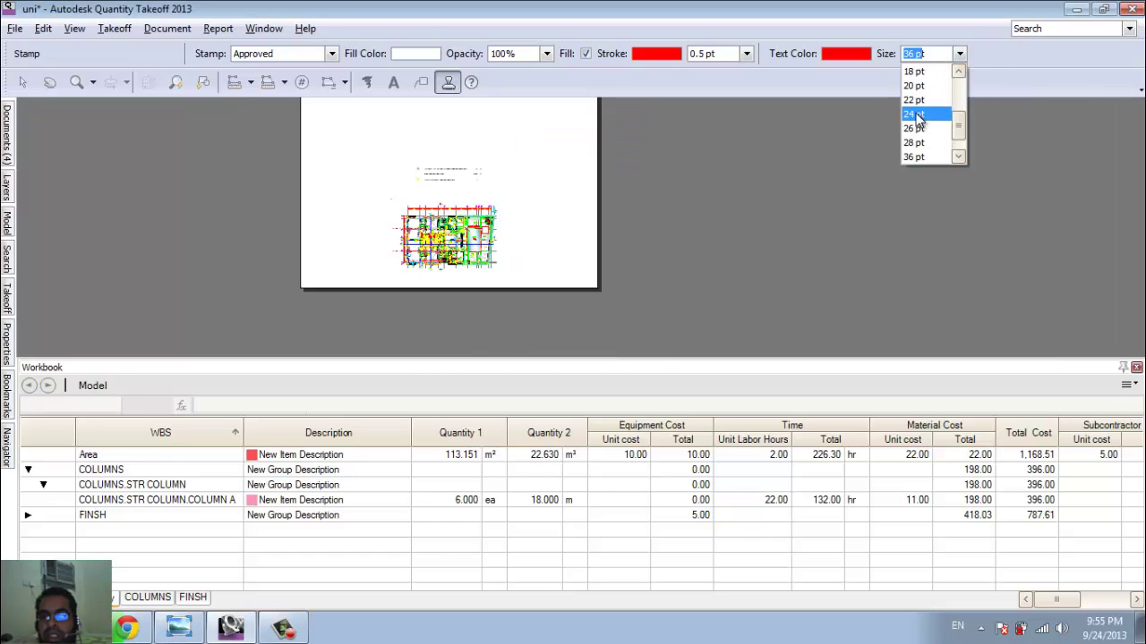
click(914, 71)
click(457, 213)
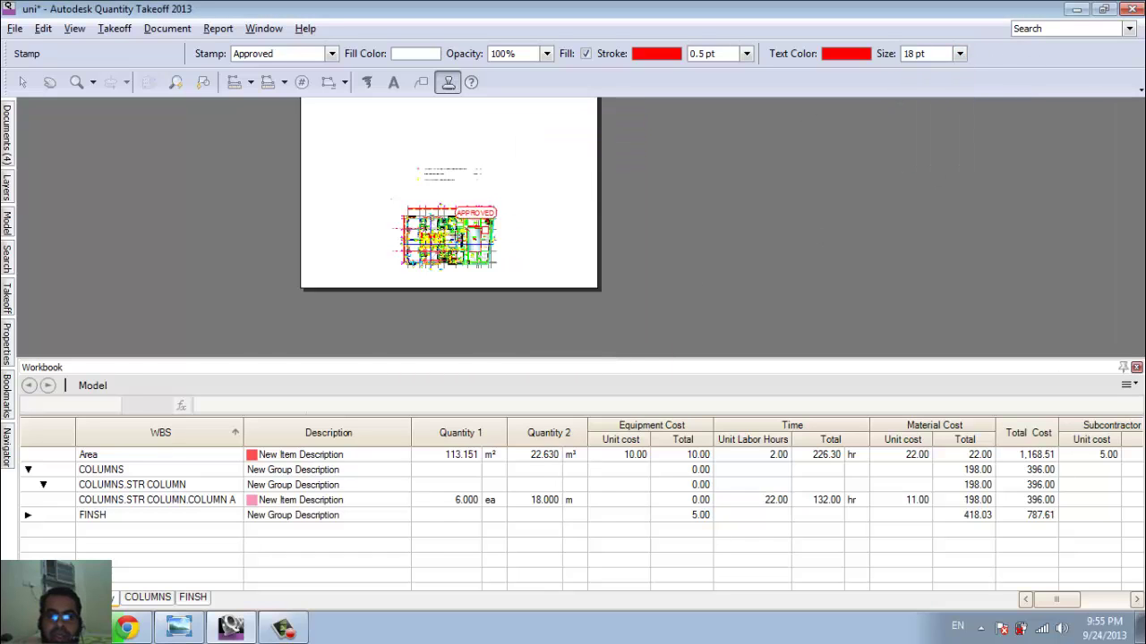
scroll(463, 225, up, 4)
scroll(491, 219, down, 3)
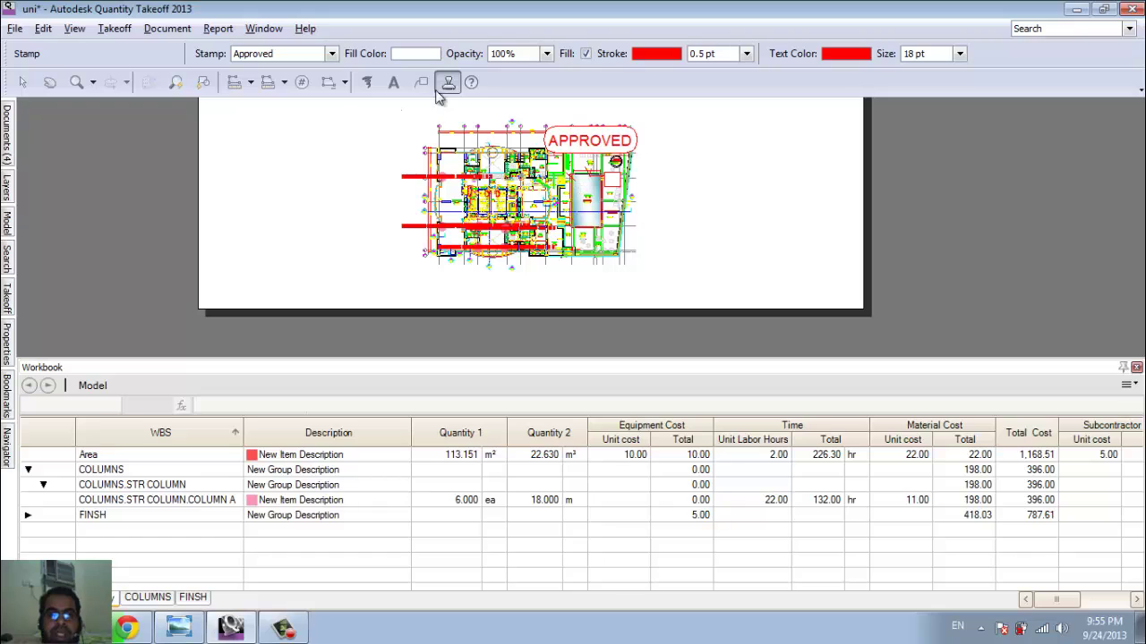
Change the stamp type to Not to Scale
click(332, 53)
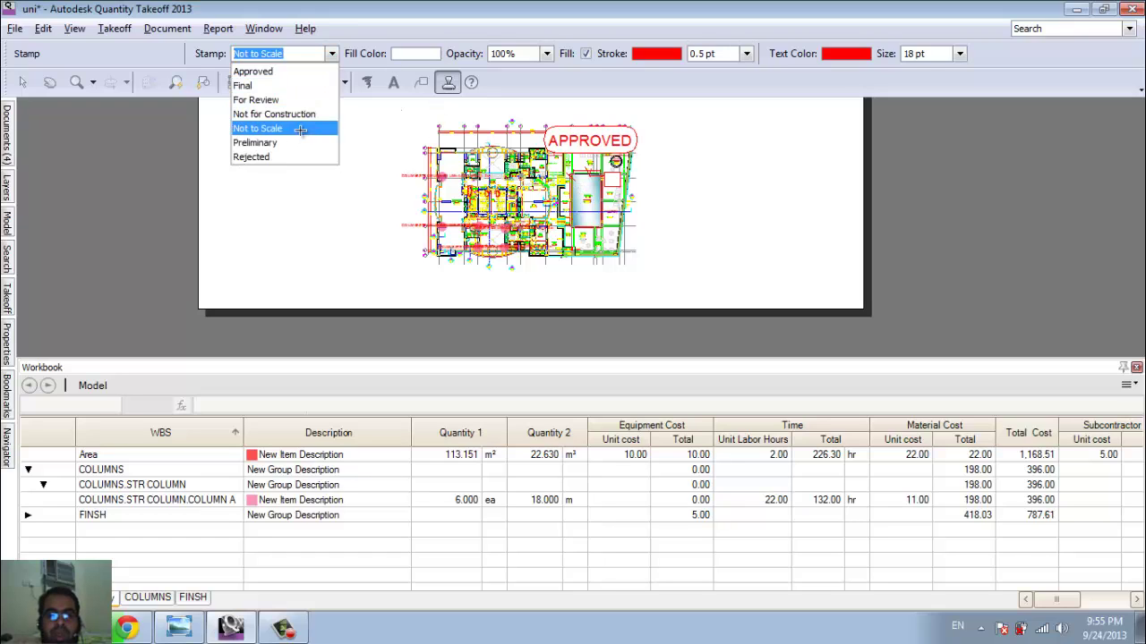